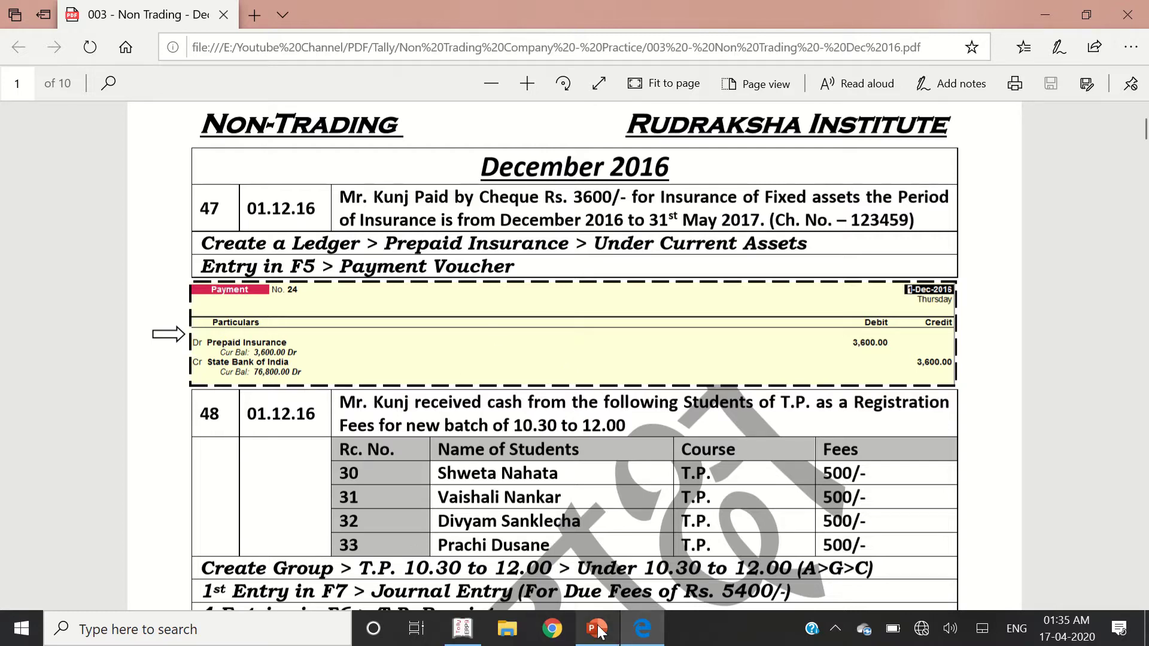
- Switch to Tally.ERP 9, leave the Trial Balance and open accounting voucher entry from the Gateway of Tally
click(478, 640)
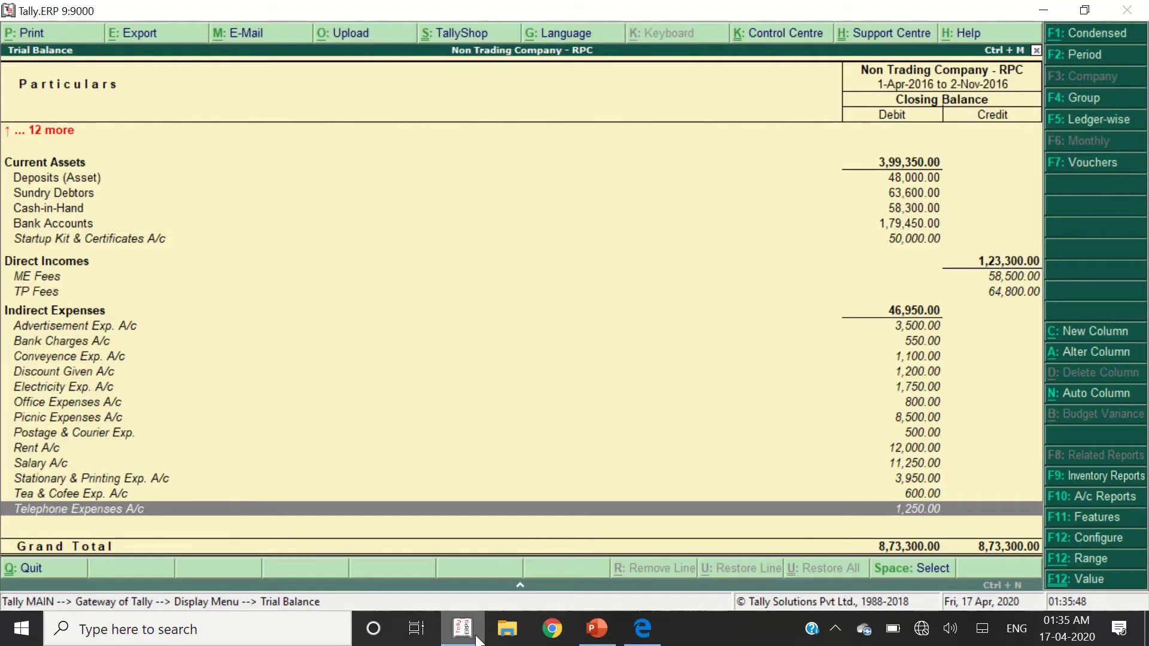
key(Escape)
key(Escape)
key(Escape)
key(Escape)
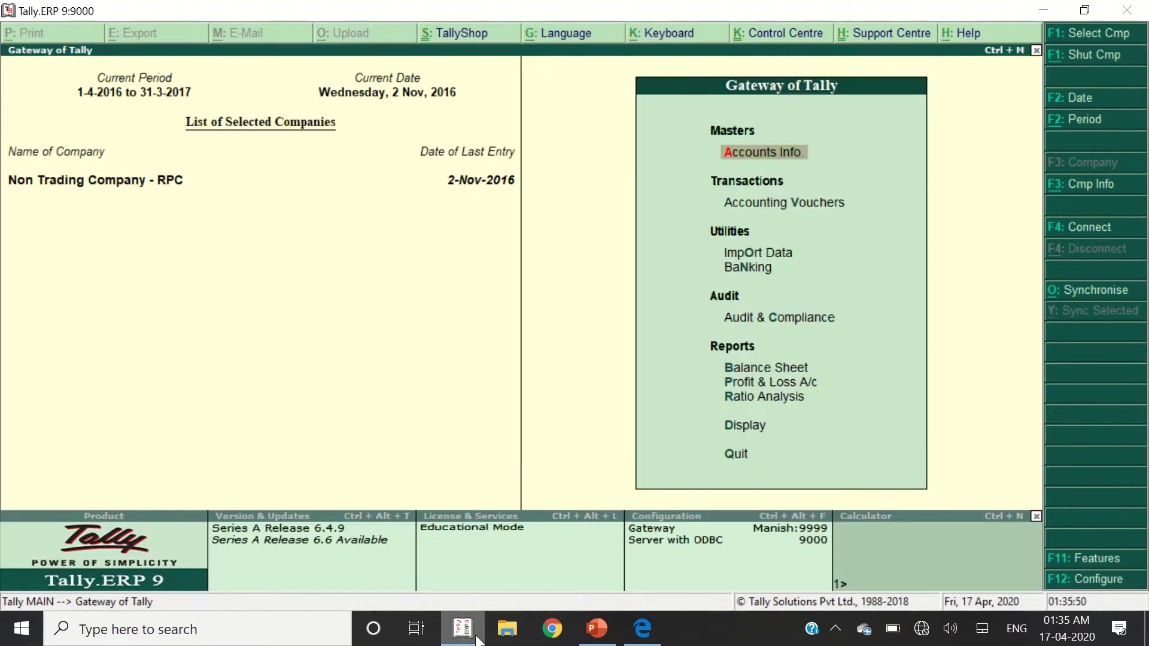
key(Down)
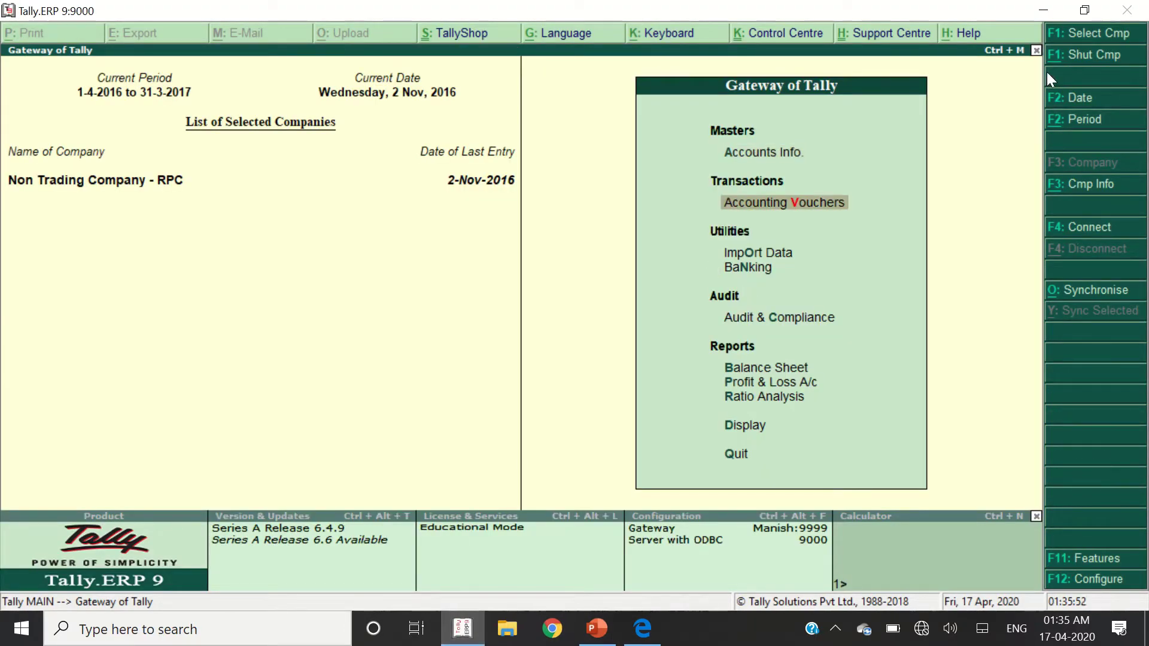
key(Return)
- Set the date of the new Payment voucher to 1-12
key(alt+Tab)
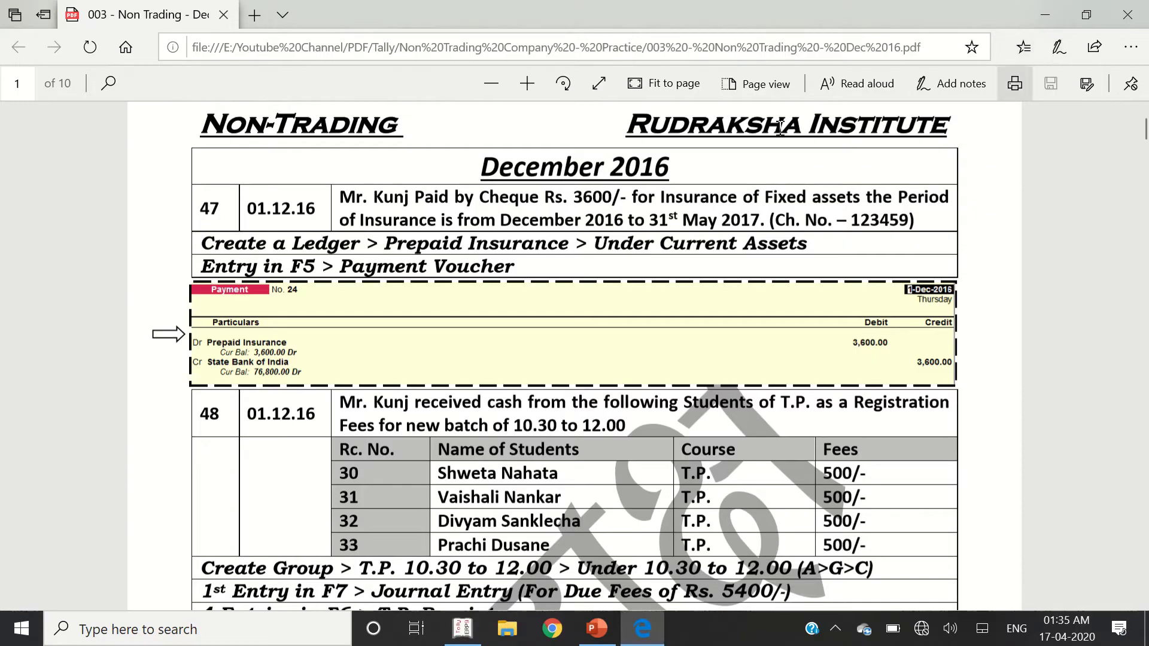
key(alt+Tab)
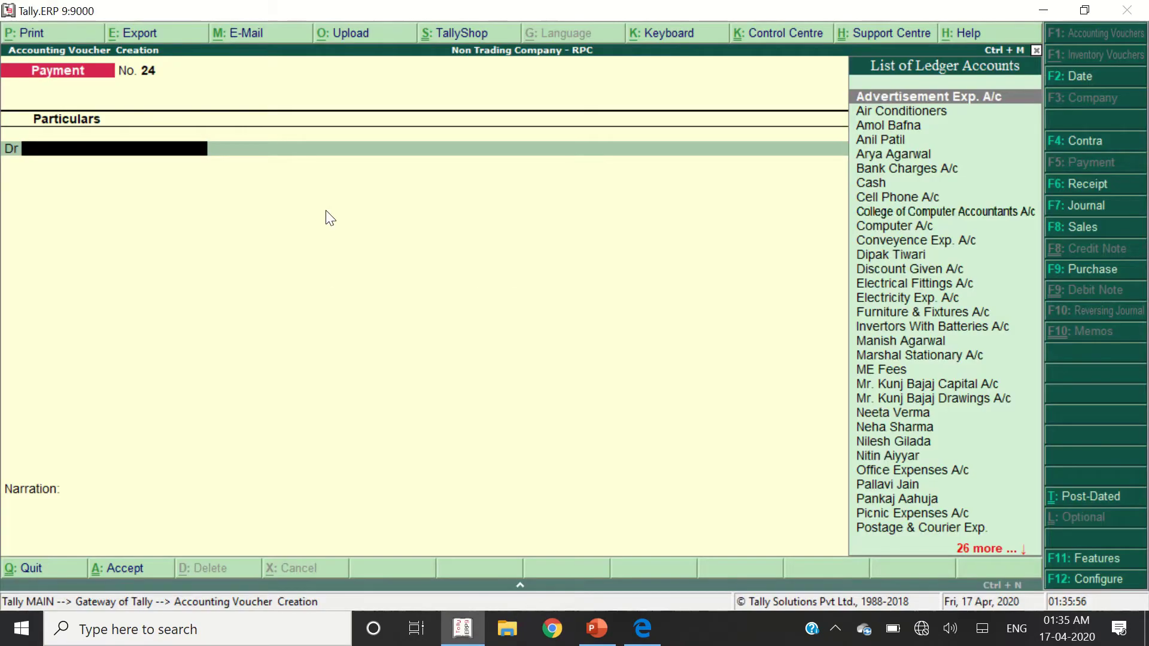
key(F2)
text(1-12)
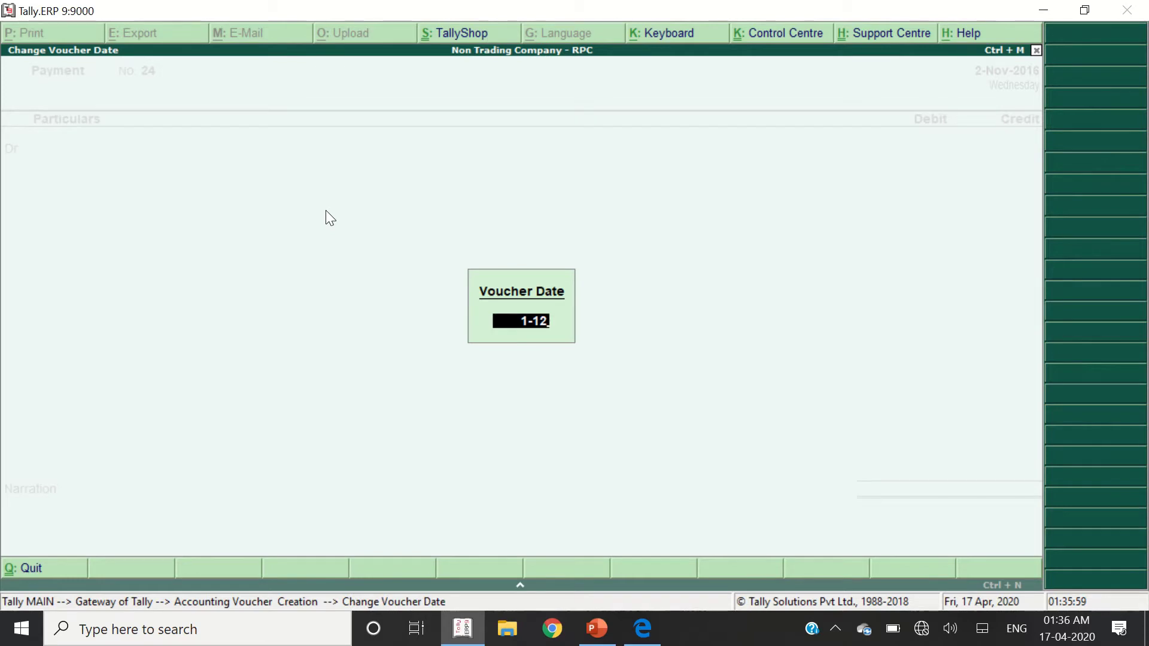
key(Return)
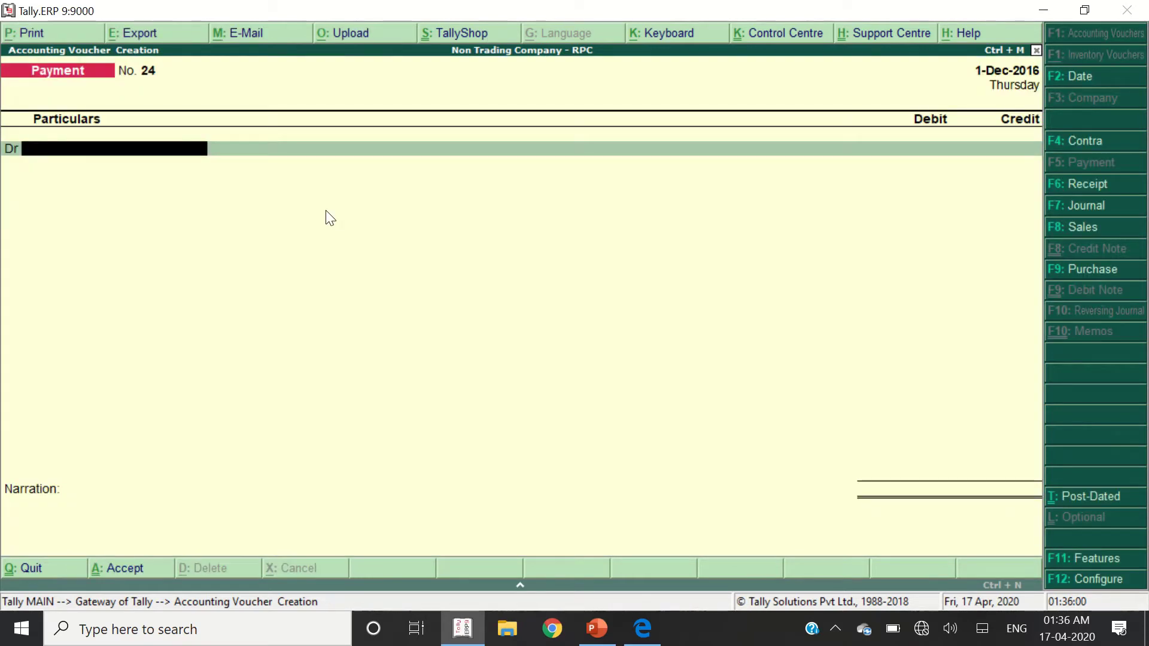
- Check transaction 47 in the practice PDF and start a new ledger named Prepaid Insurance A/c from the voucher's debit line
key(alt+Tab)
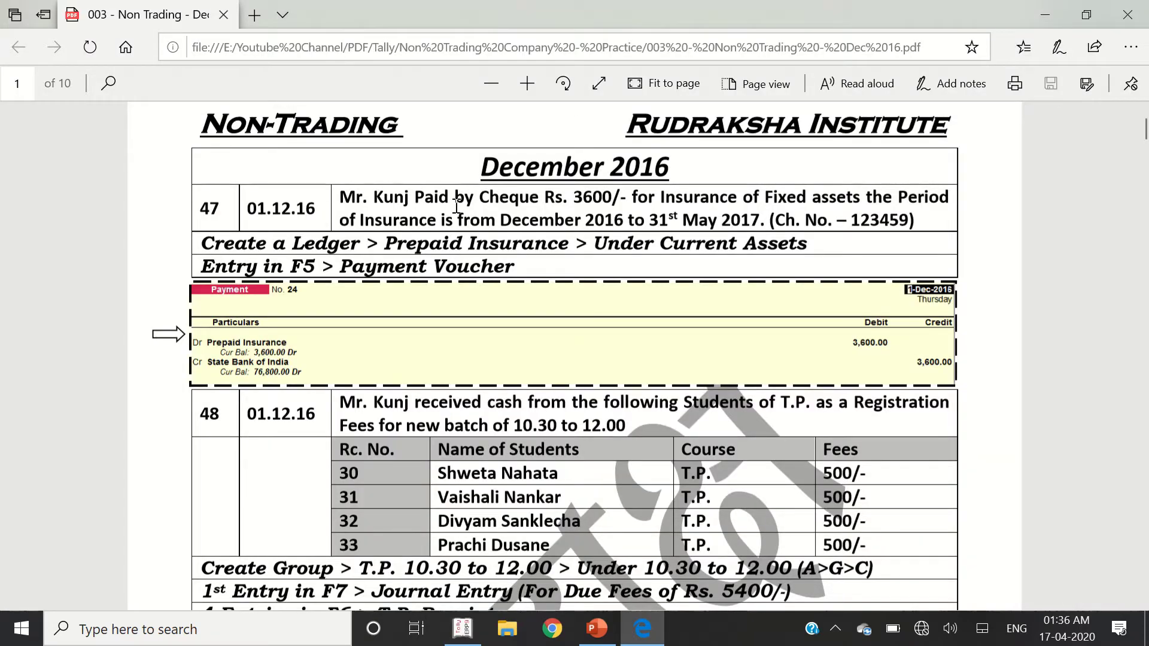
drag(450, 197, 363, 198)
drag(589, 208, 633, 197)
click(633, 198)
drag(385, 237, 571, 243)
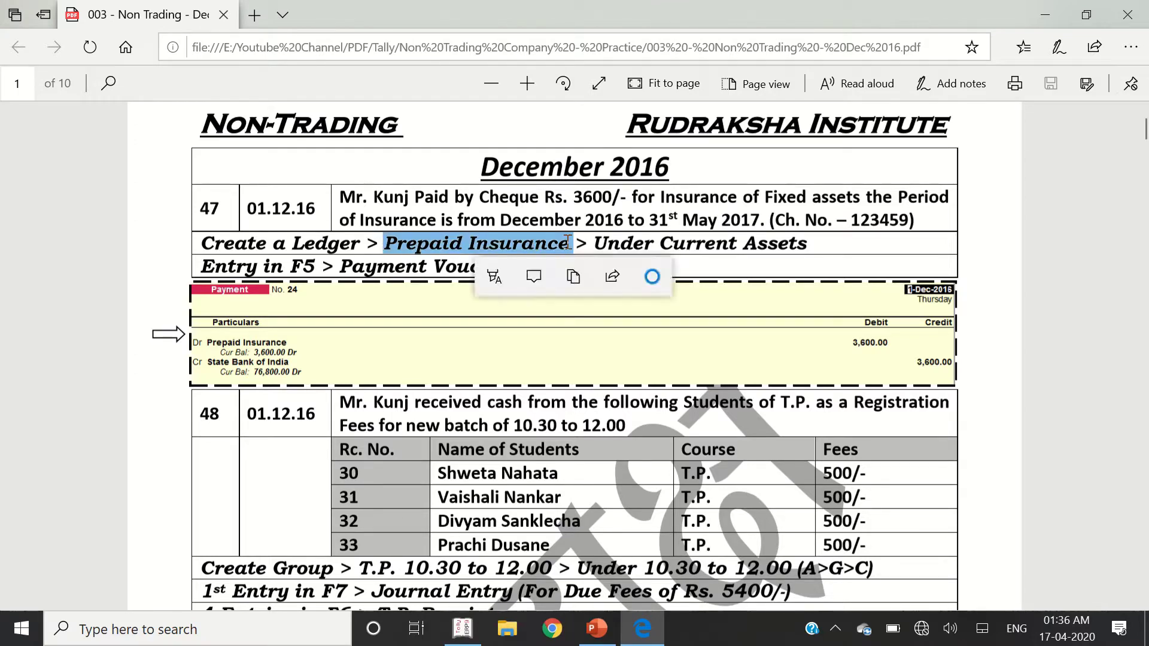
key(alt+Tab)
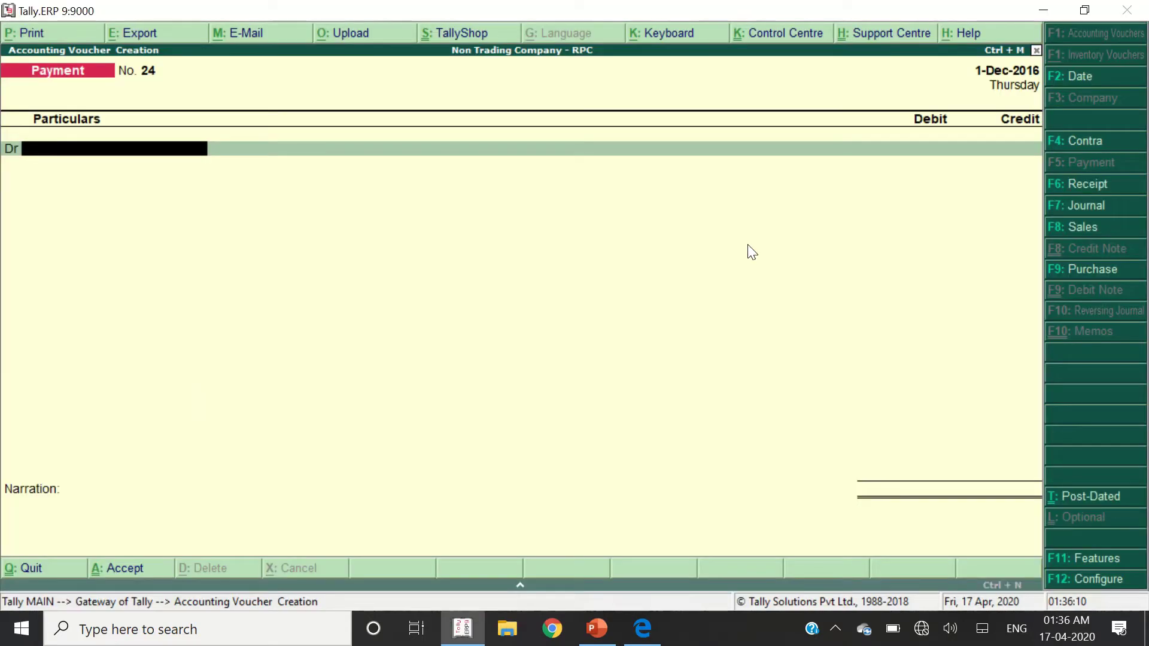
key(alt+c)
text(Prepaid in)
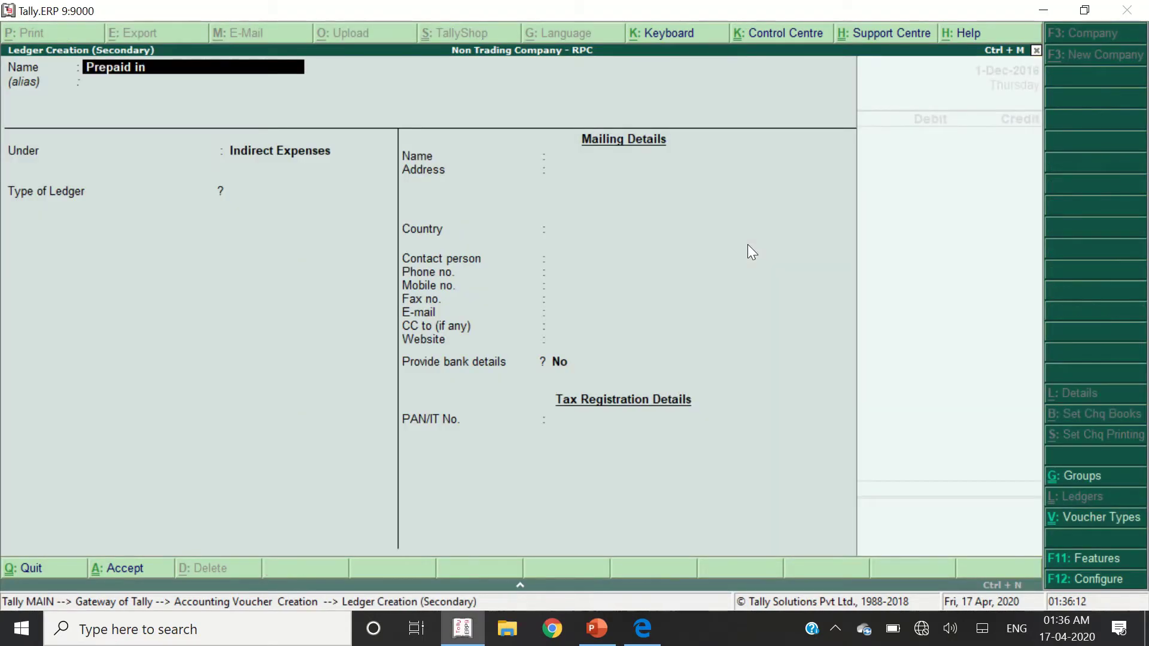
text(surance a/c)
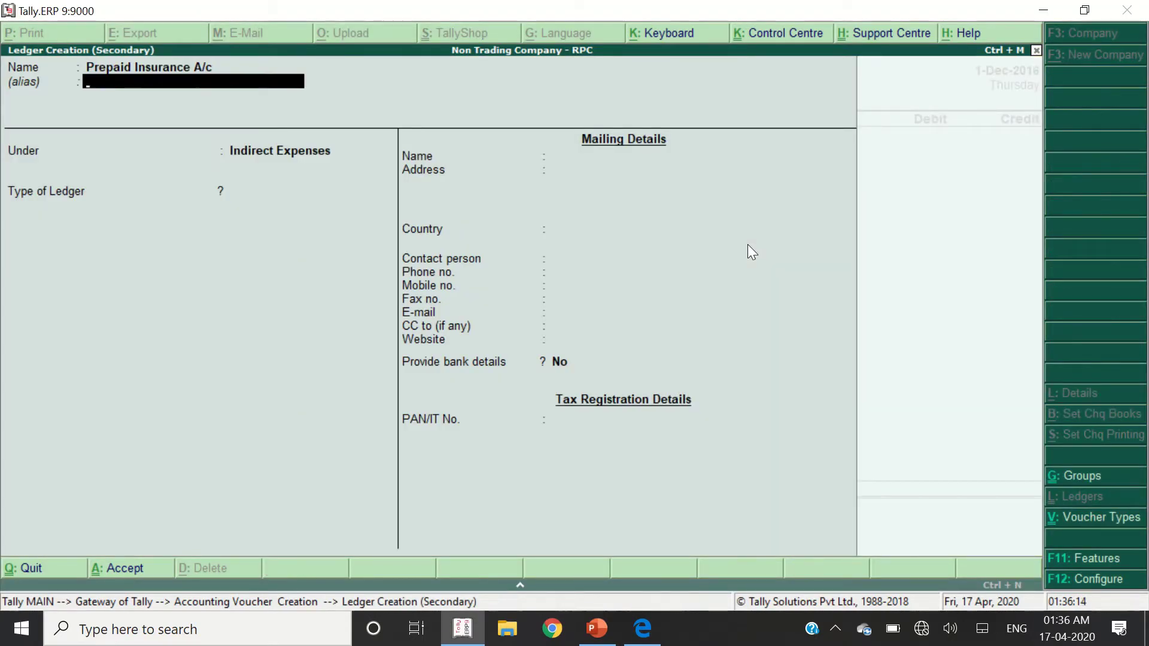
key(Return)
- Place the Prepaid Insurance A/c ledger under the Current Assets group and save it with the remaining details left at their defaults
key(alt+Tab)
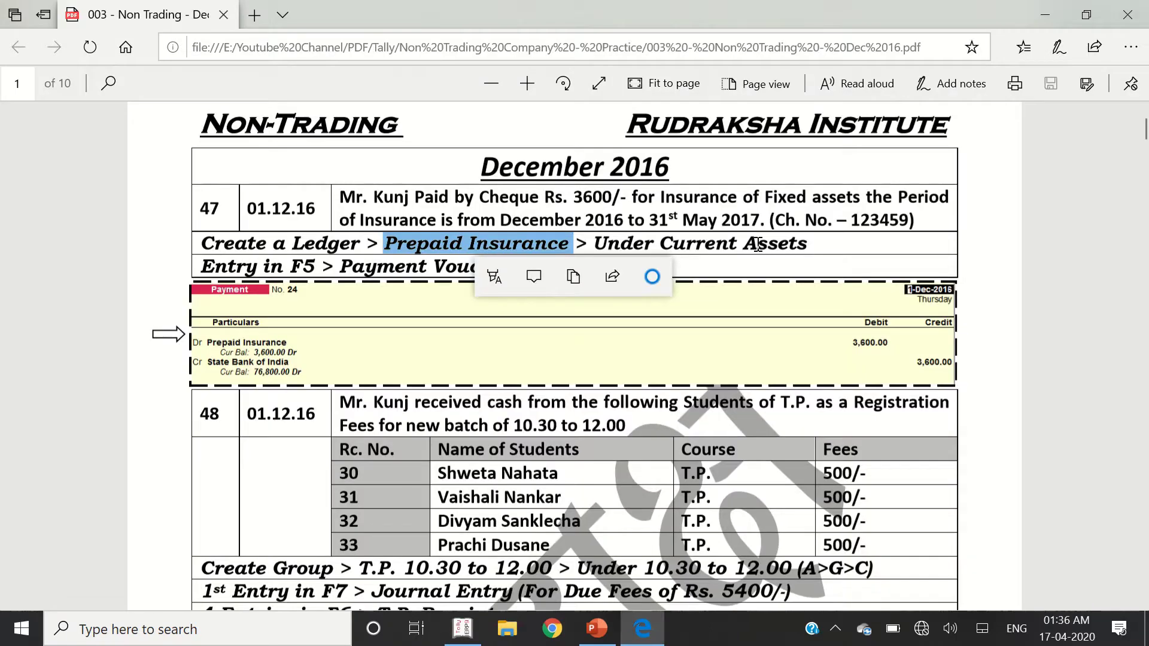
drag(660, 243, 756, 242)
key(alt+Tab)
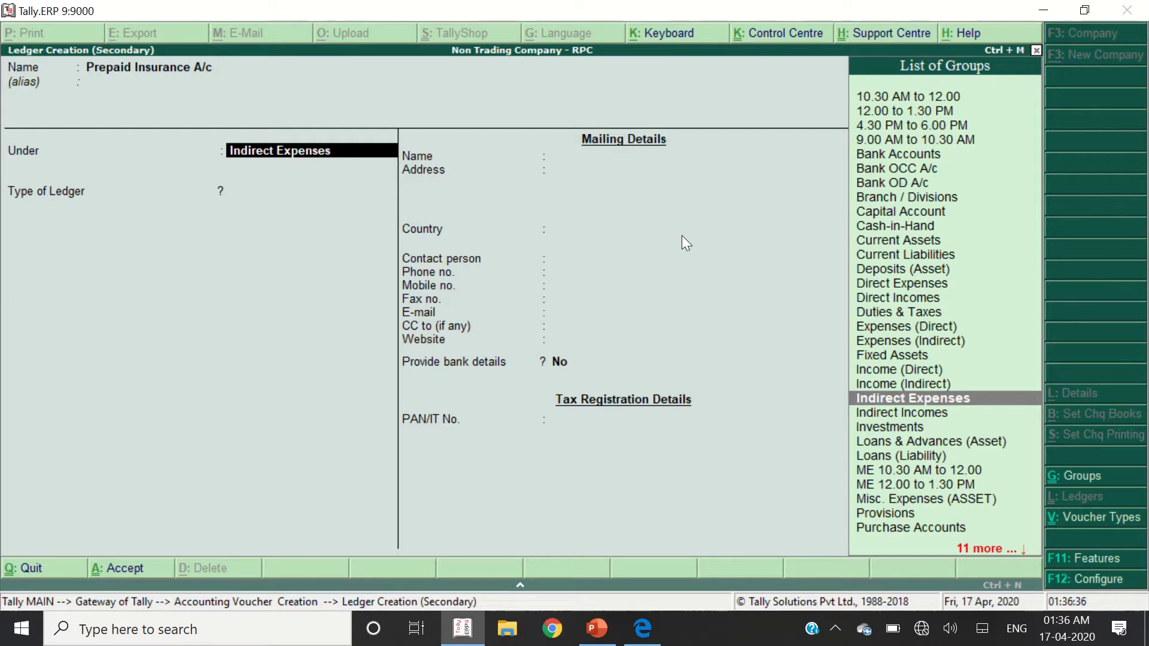
text(Current)
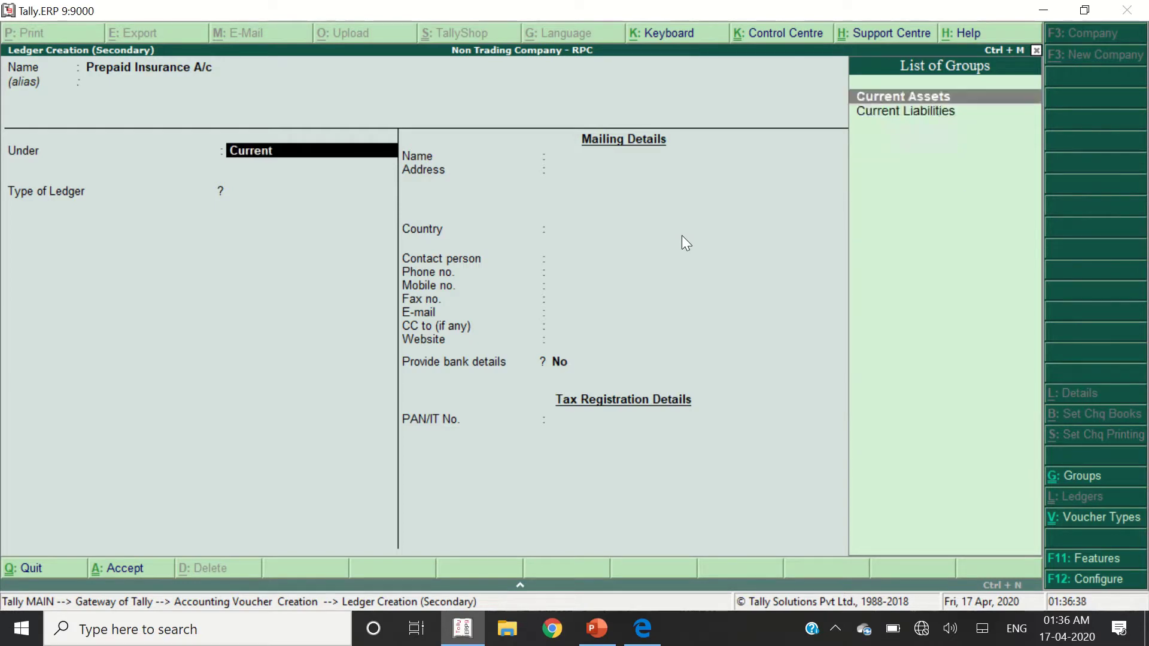
key(Return)
key(Return)
key(Return)
key(Return)
key(Return)
key(Return)
key(Return)
key(Return)
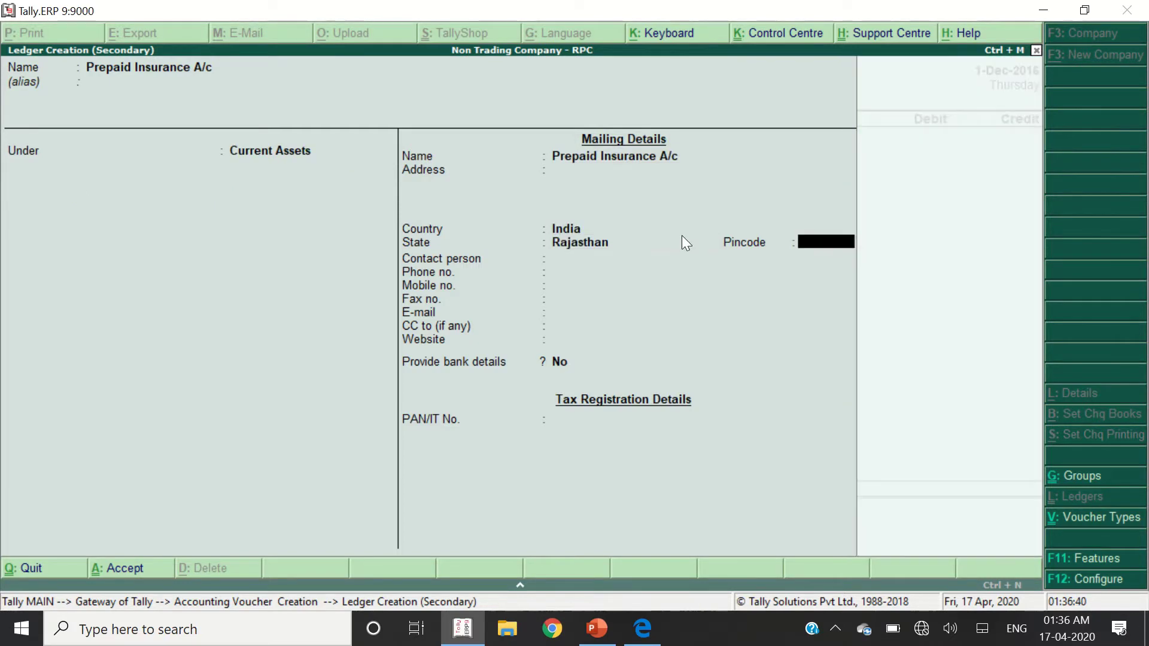
key(Return)
key(Return)
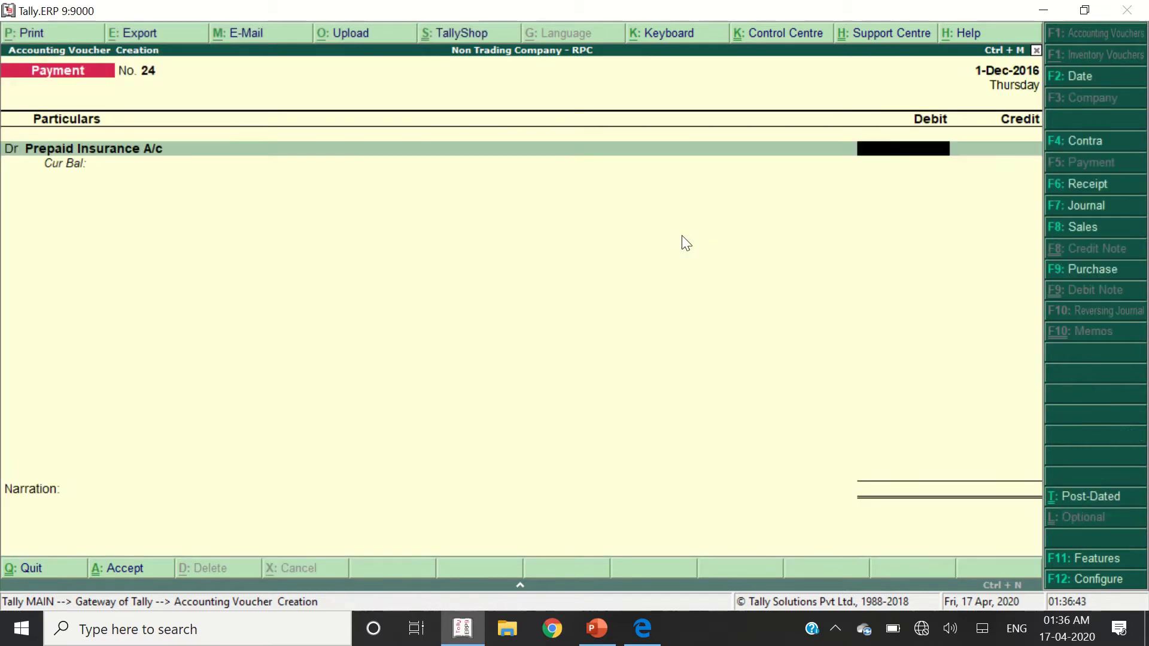
- Debit Prepaid Insurance A/c with 3600 and credit State Bank of India in the Payment voucher
text(3600)
key(Return)
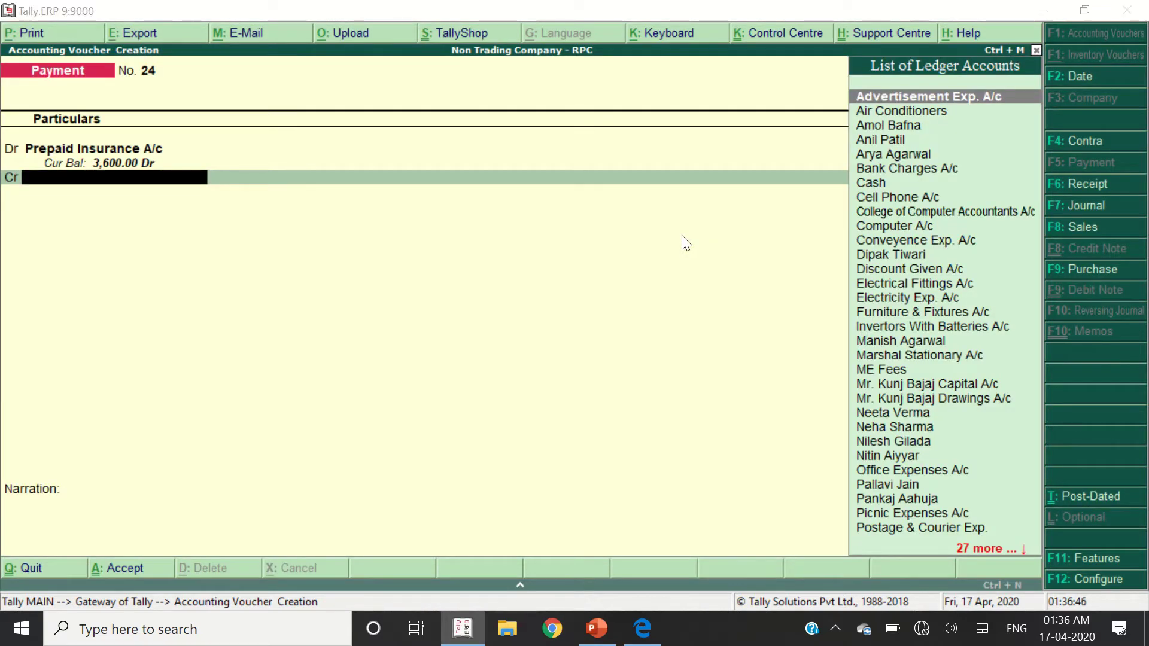
key(alt+Tab)
key(alt+Tab)
text(State)
key(Return)
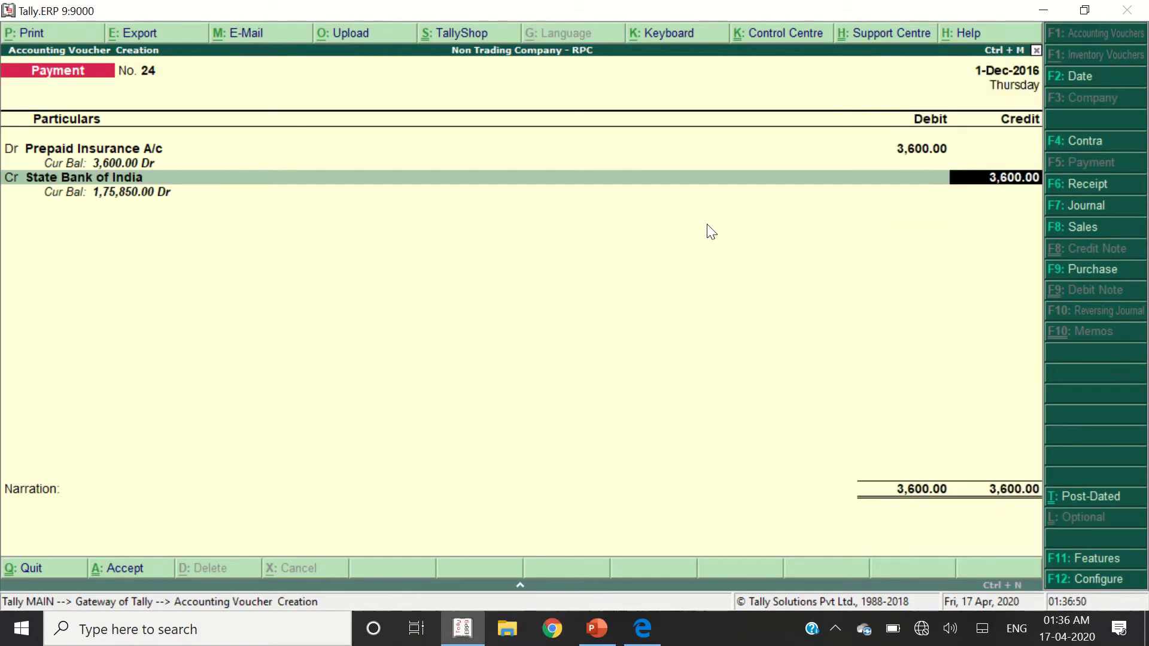
- Enter the cheque number in the State Bank of India allocation, leave the narration empty and save the Payment voucher
key(Return)
key(Return)
text(12)
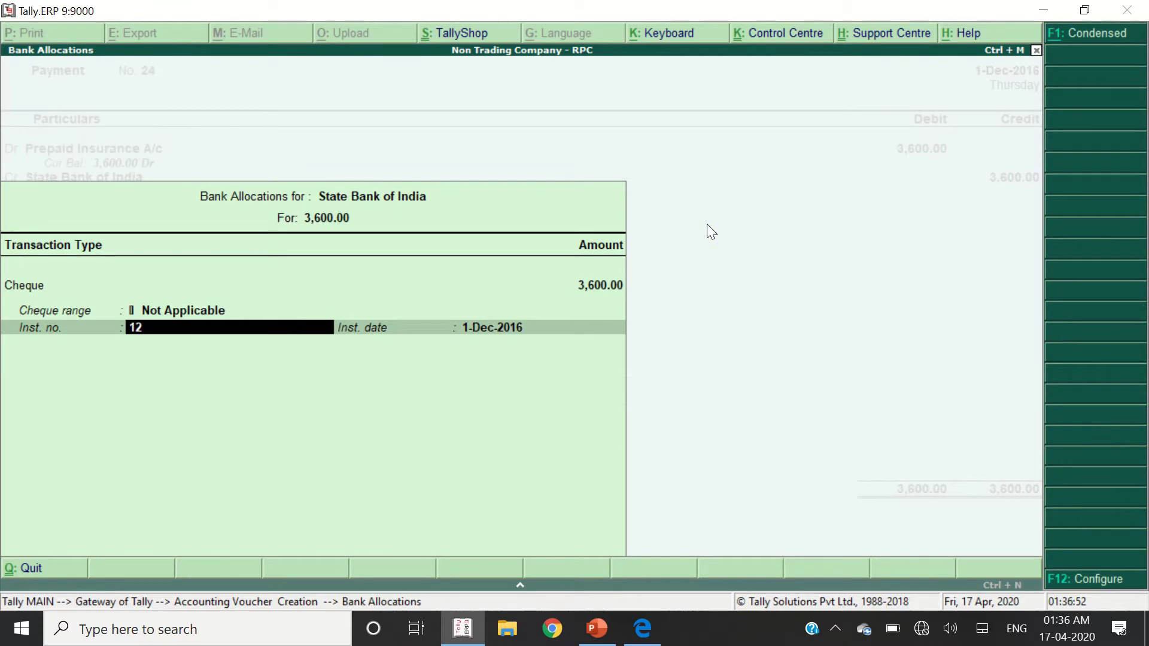
key(Return)
key(Return)
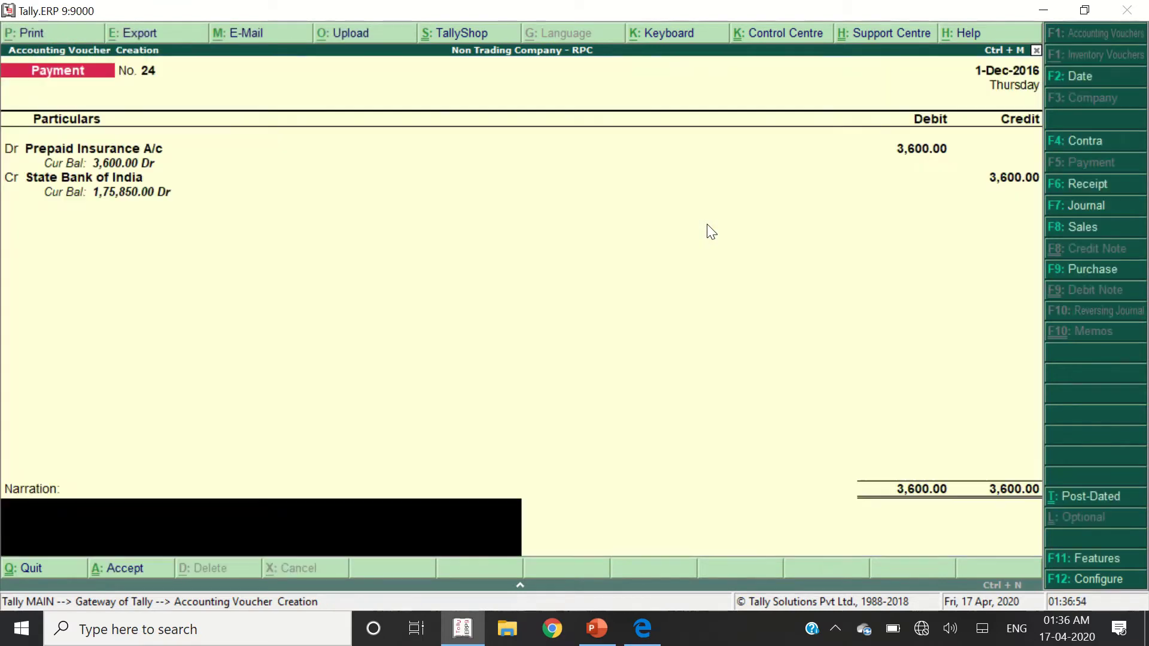
key(Return)
key(Return)
- Read transaction 48 on T.P. registration fees in the practice PDF and change the voucher type to Journal in Tally
key(alt+Tab)
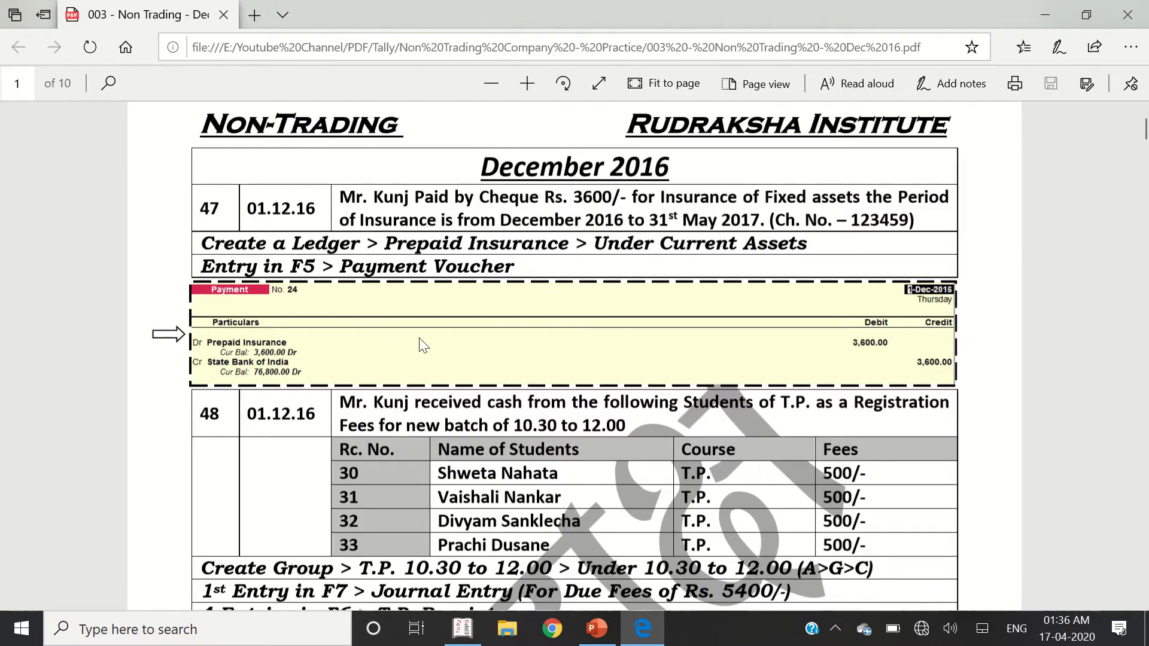
scroll(422, 431, down, 3)
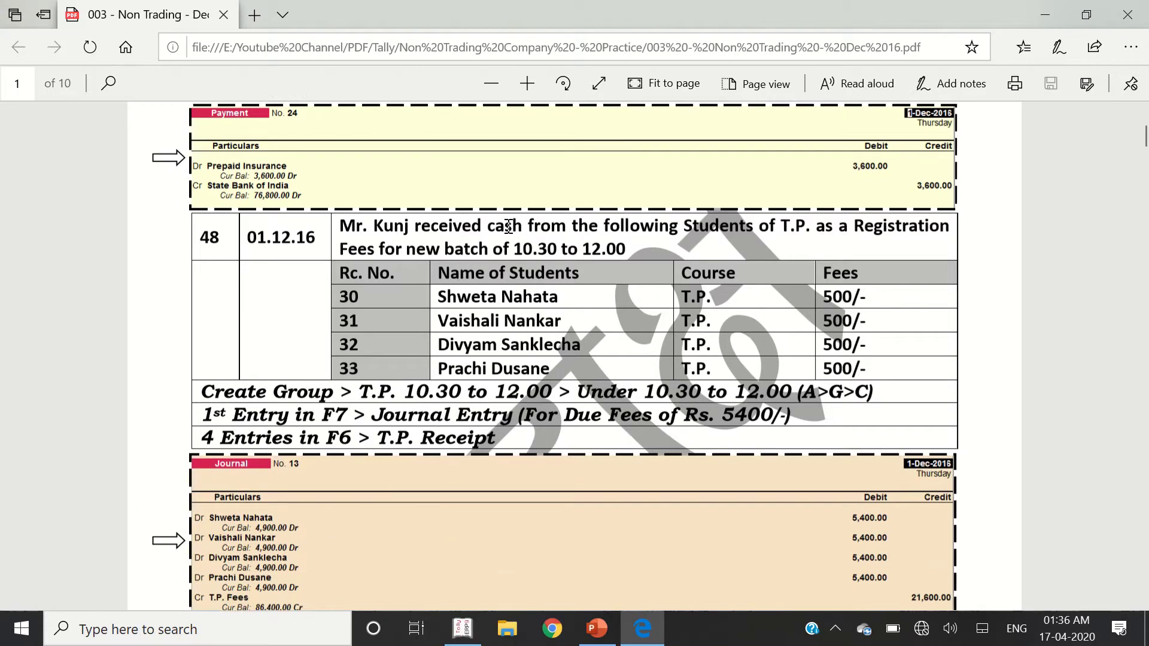
drag(505, 226, 650, 265)
click(716, 339)
double_click(904, 230)
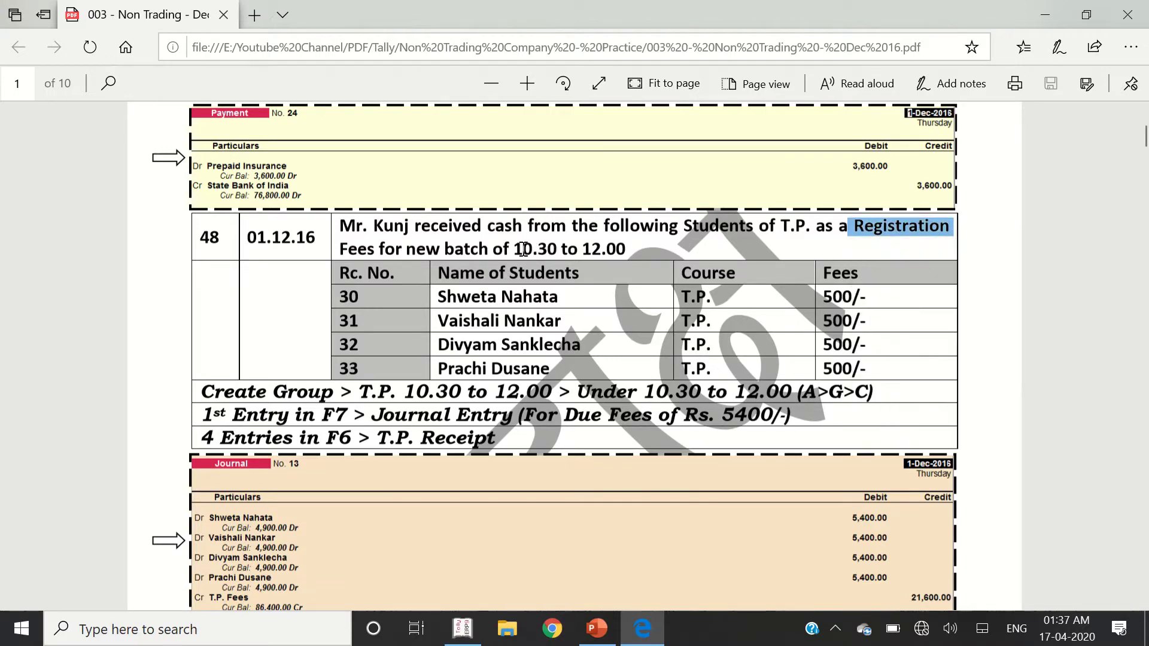
drag(516, 249, 634, 251)
key(alt+Tab)
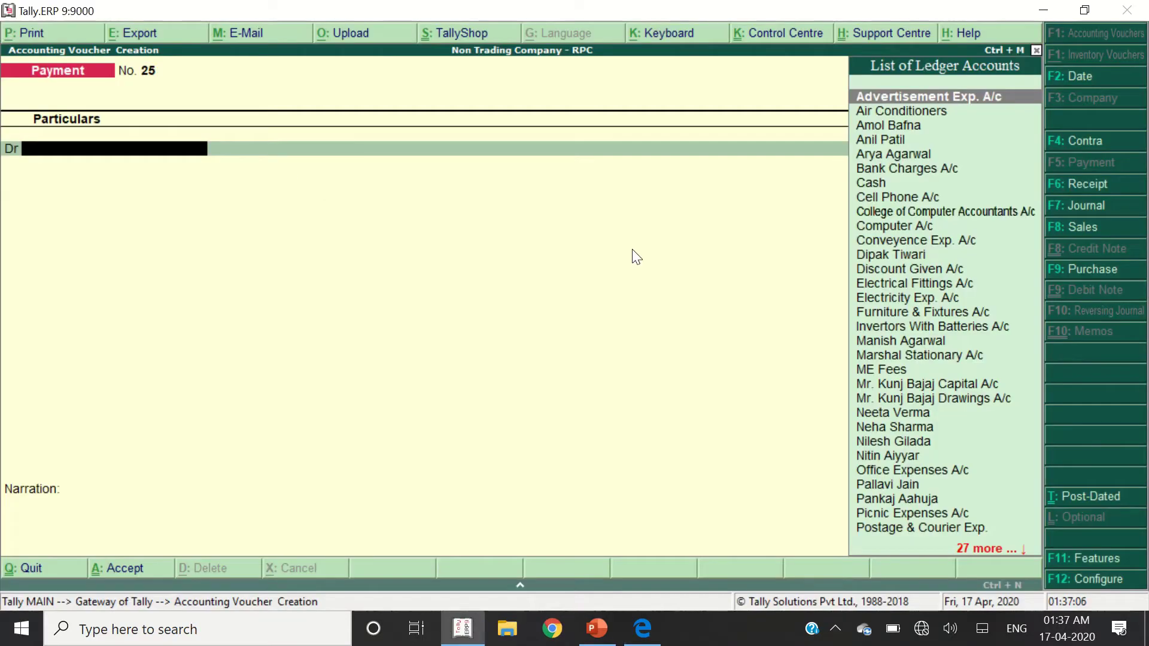
key(F7)
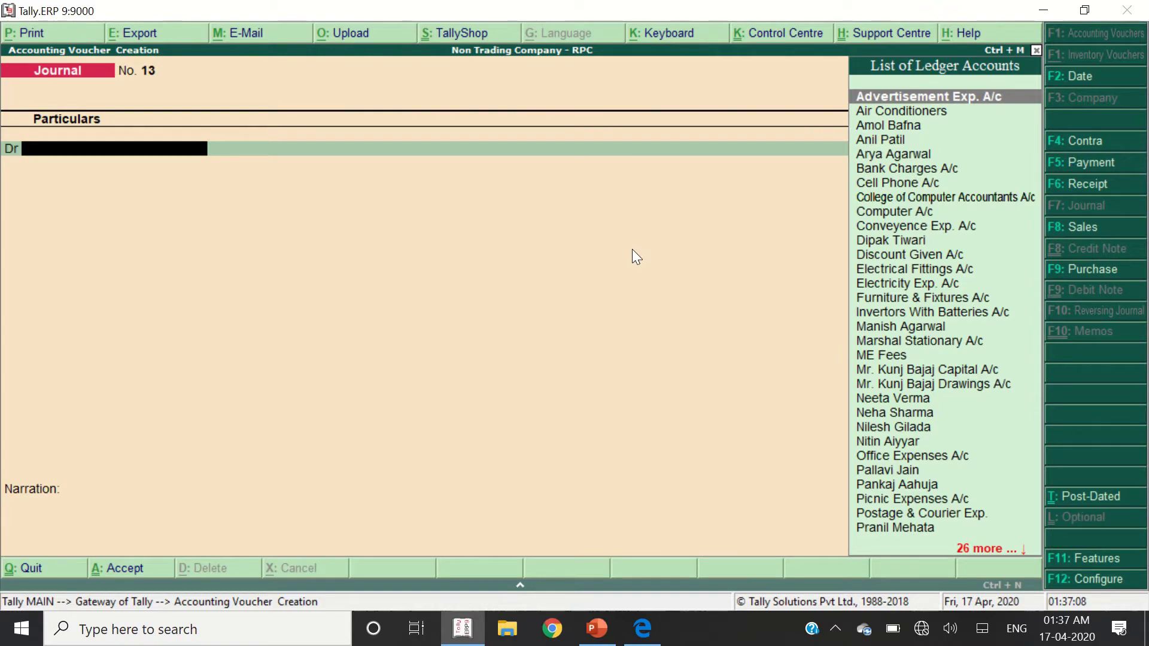
- Start a new ledger from the Journal's debit line, named after the first student listed in transaction 48
key(alt+Tab)
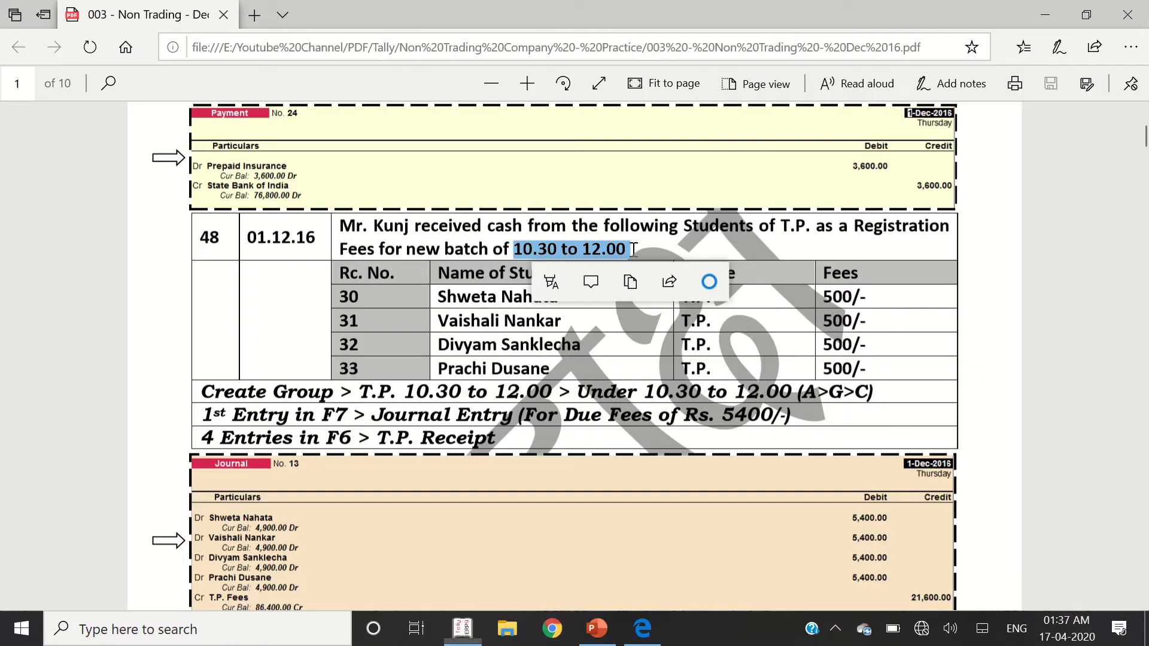
click(480, 307)
key(alt+Tab)
key(alt+c)
text(S)
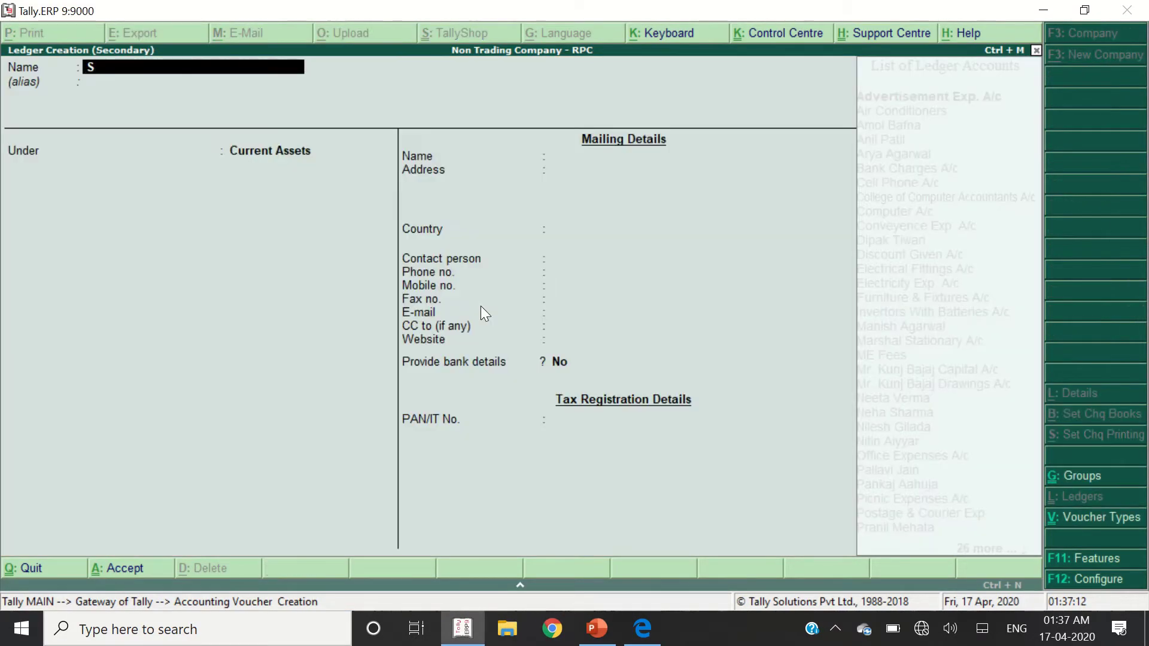
text(hweta Nahata)
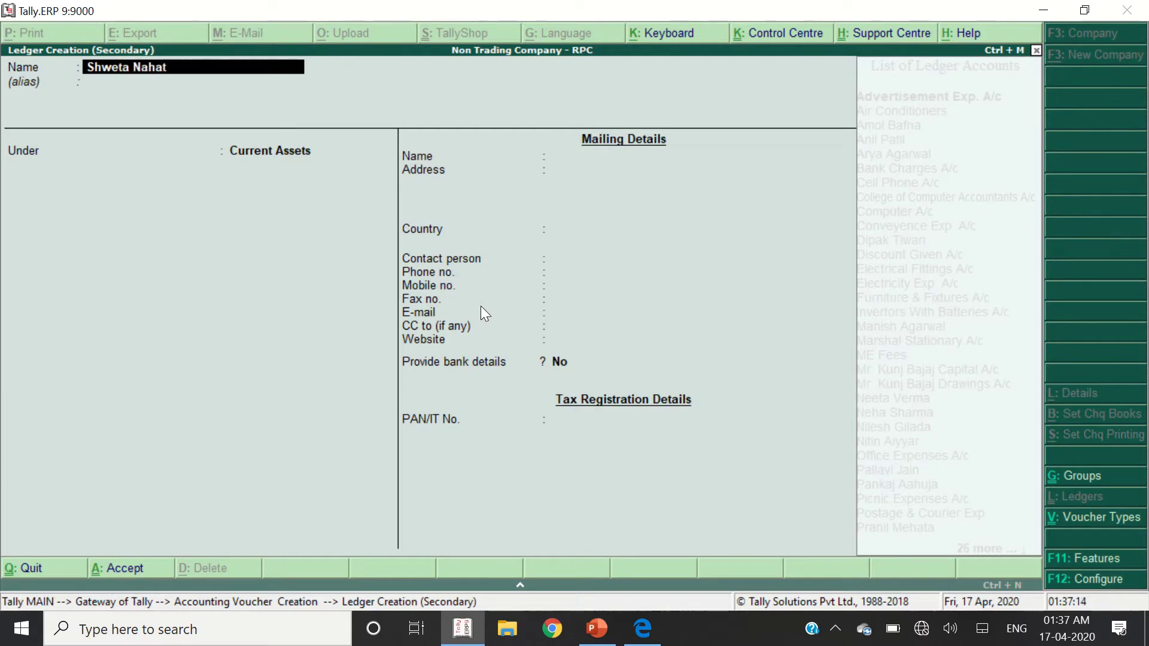
key(Return)
- Check the batch in the practice PDF and create the group TP 10.30 AM to 12.00 under 10.30 AM to 12.00 for the new ledger
text(Tp)
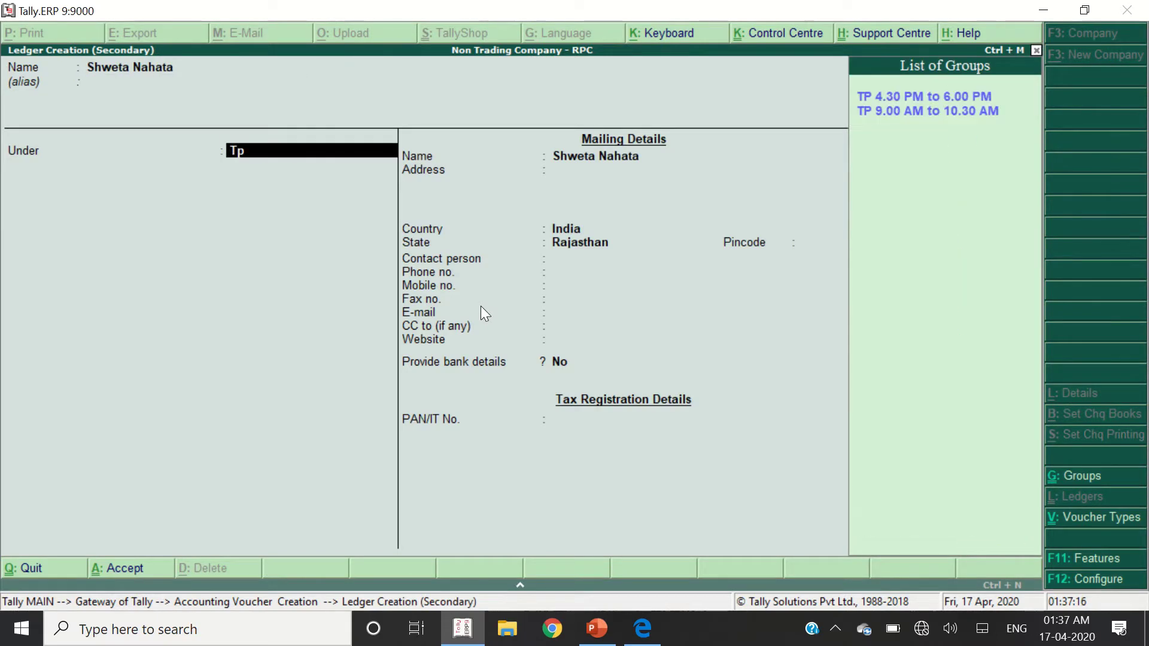
key(Down)
key(alt+Tab)
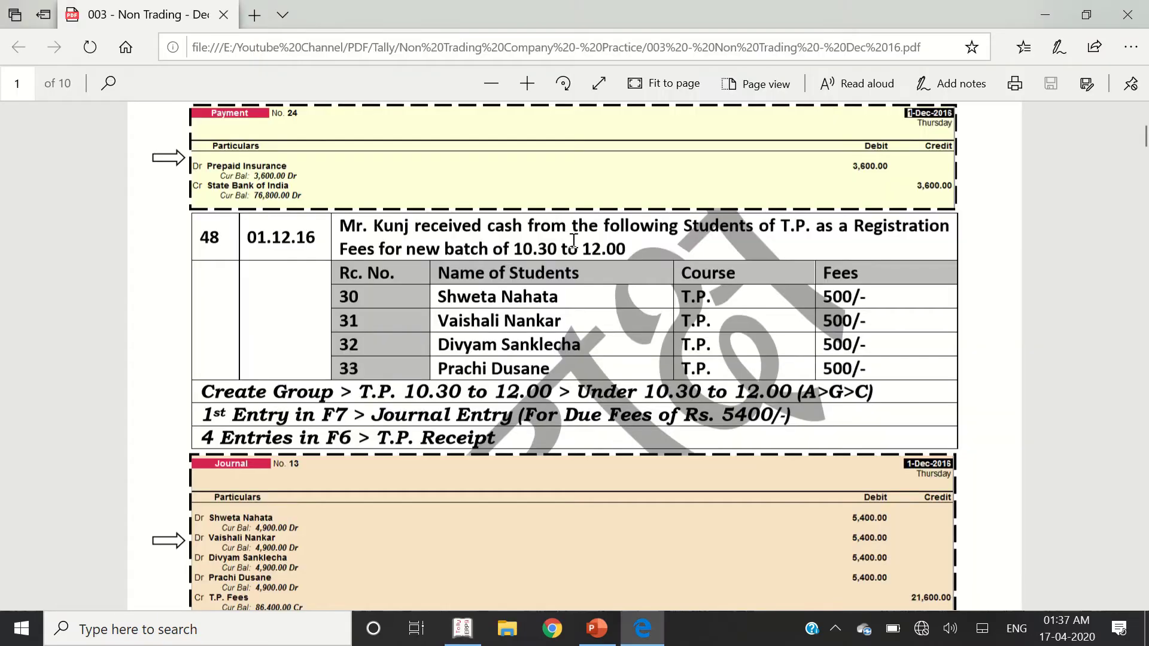
key(alt+Tab)
key(alt+c)
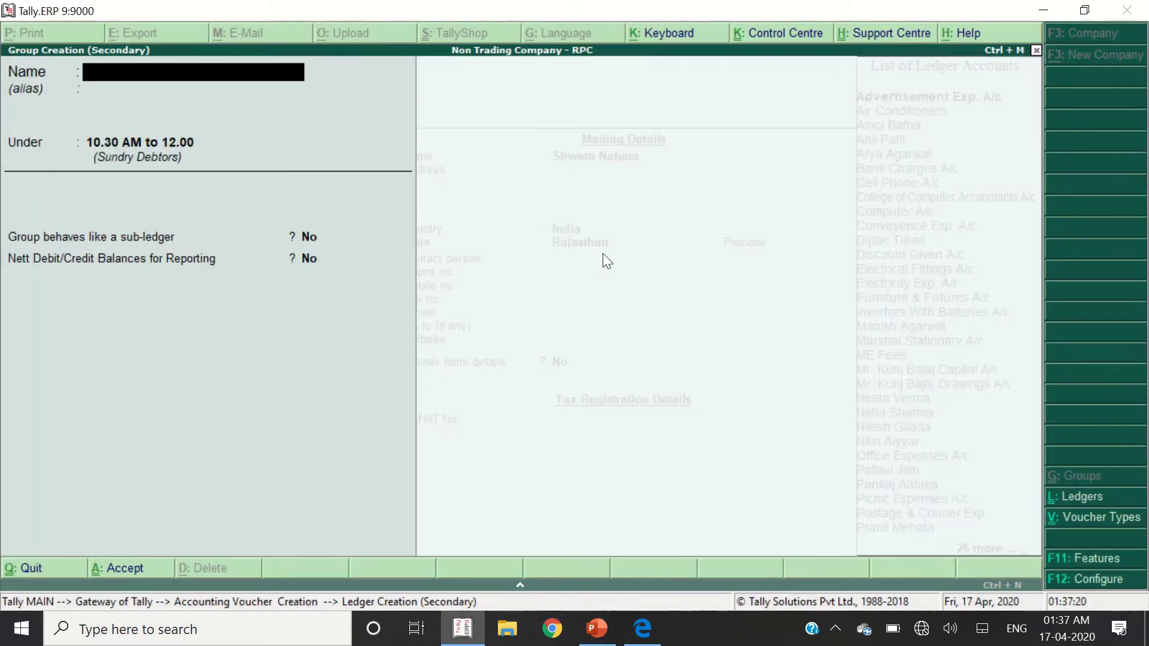
text(TP 10)
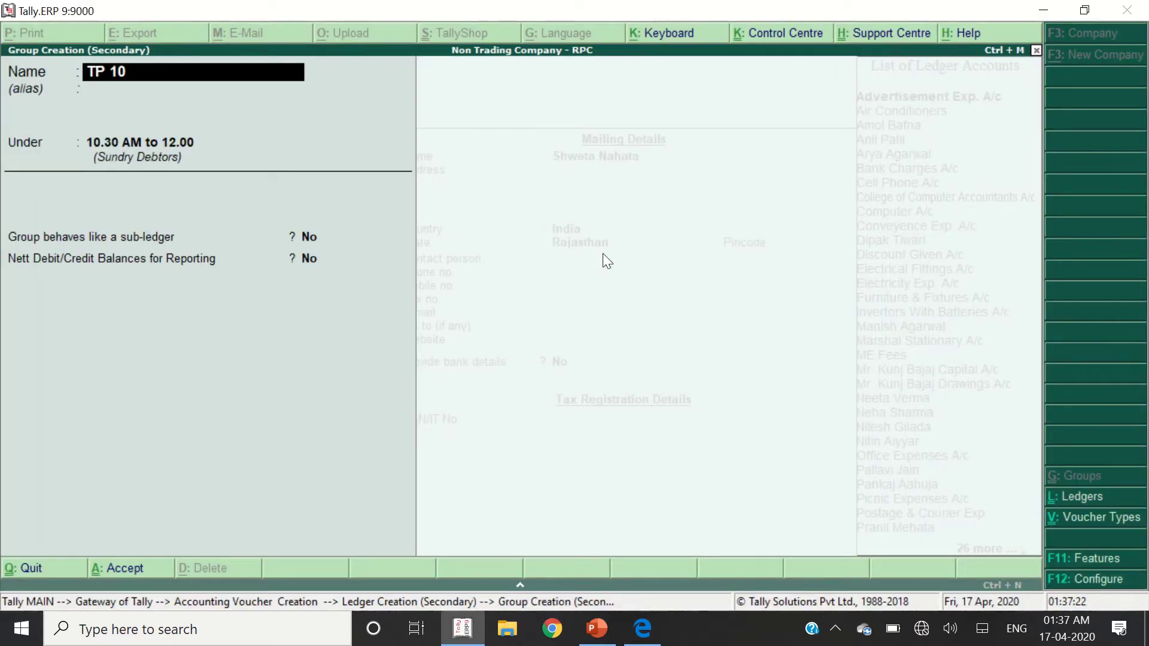
text(.30 to 12)
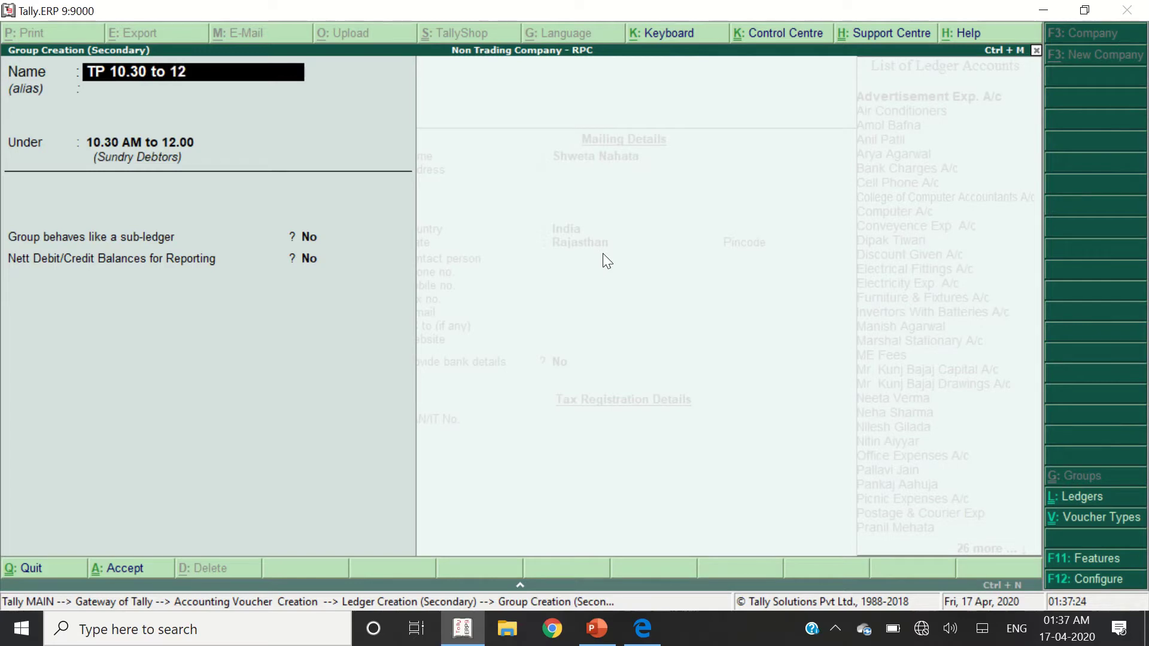
text( AM to 12.00)
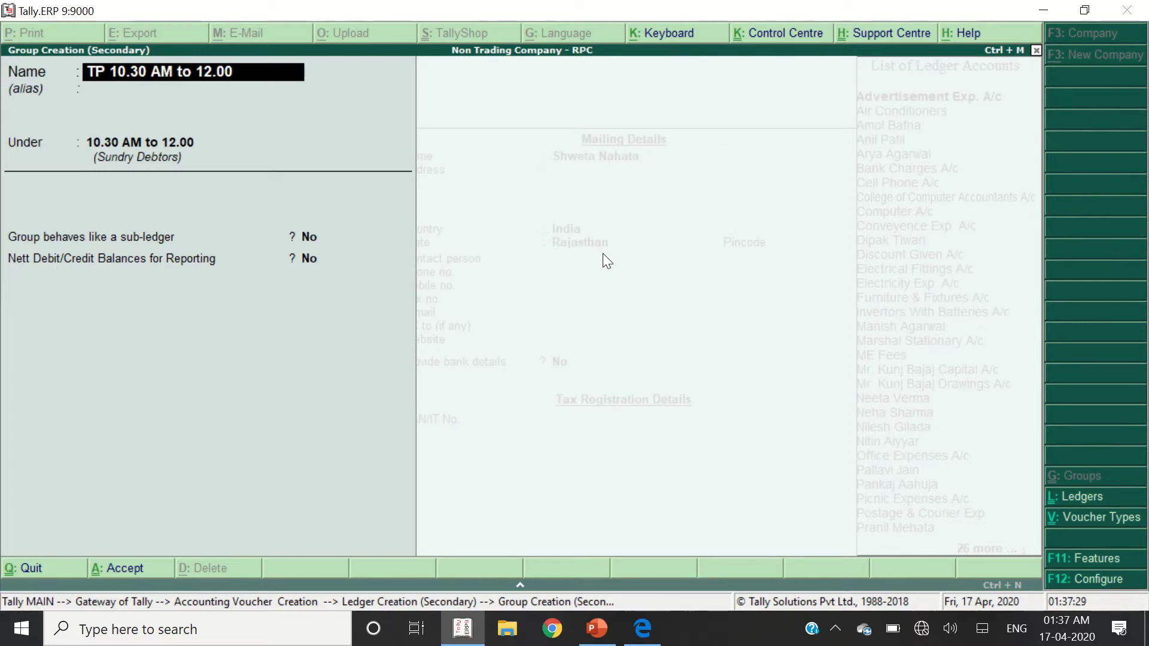
key(Return)
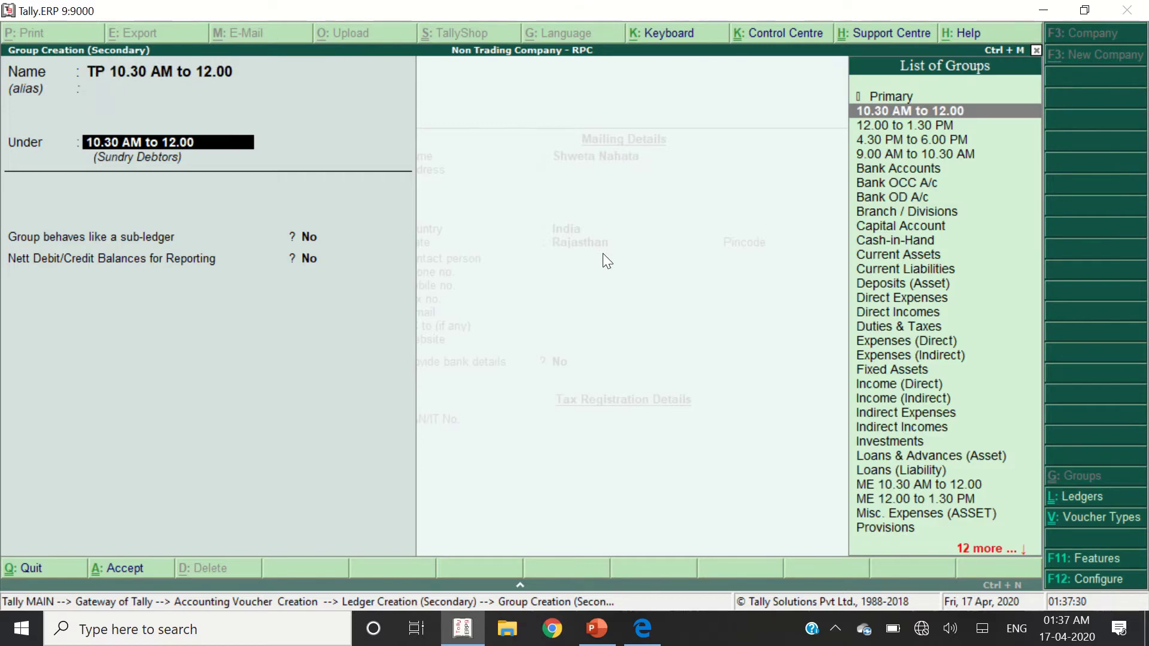
key(Return)
key(Return)
key(Return)
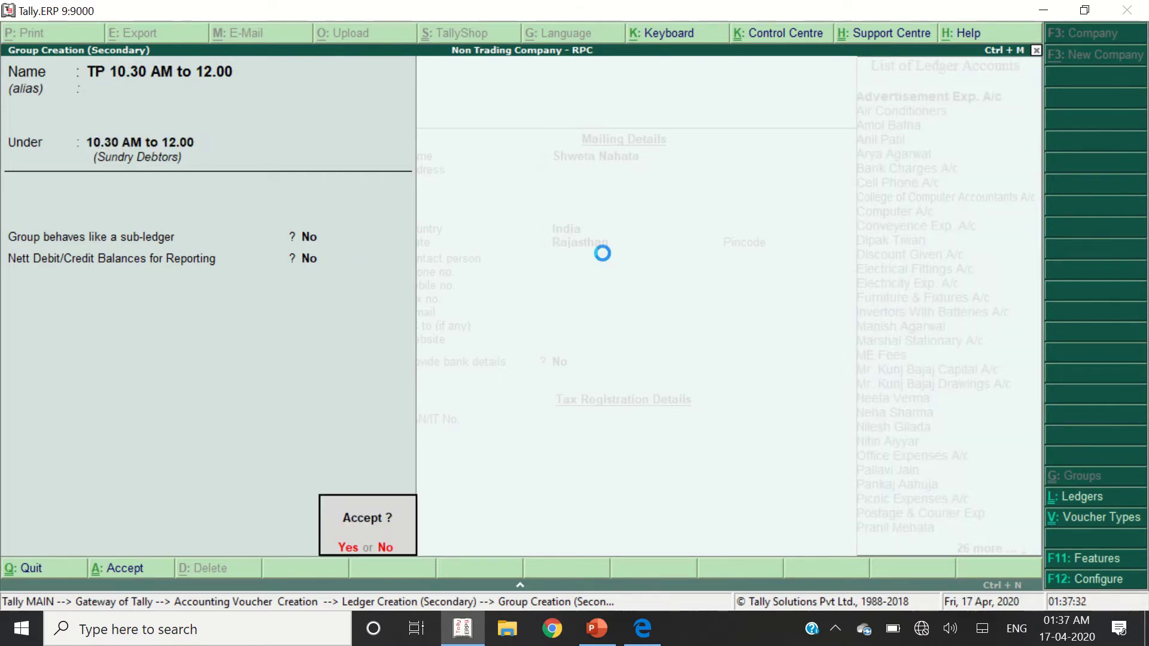
key(Return)
- Save the first student's ledger with the remaining details unchanged and debit it with 5400 in the Journal voucher
key(Return)
key(Return)
key(Return)
key(Return)
key(Return)
key(Return)
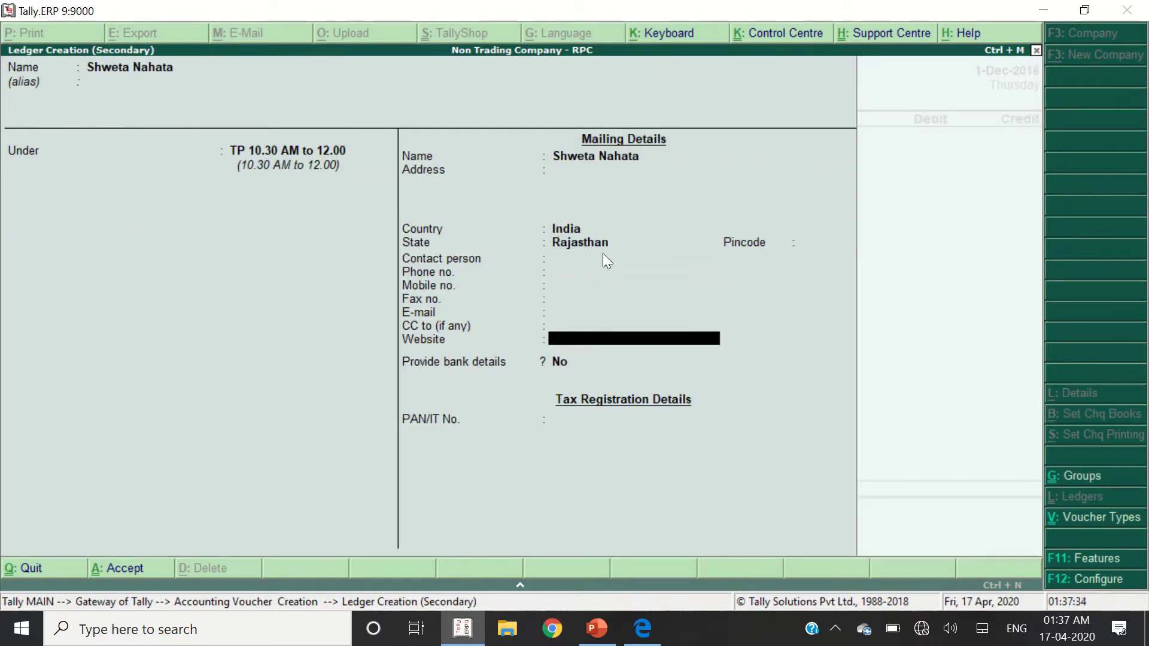
key(Return)
key(Return)
key(Return)
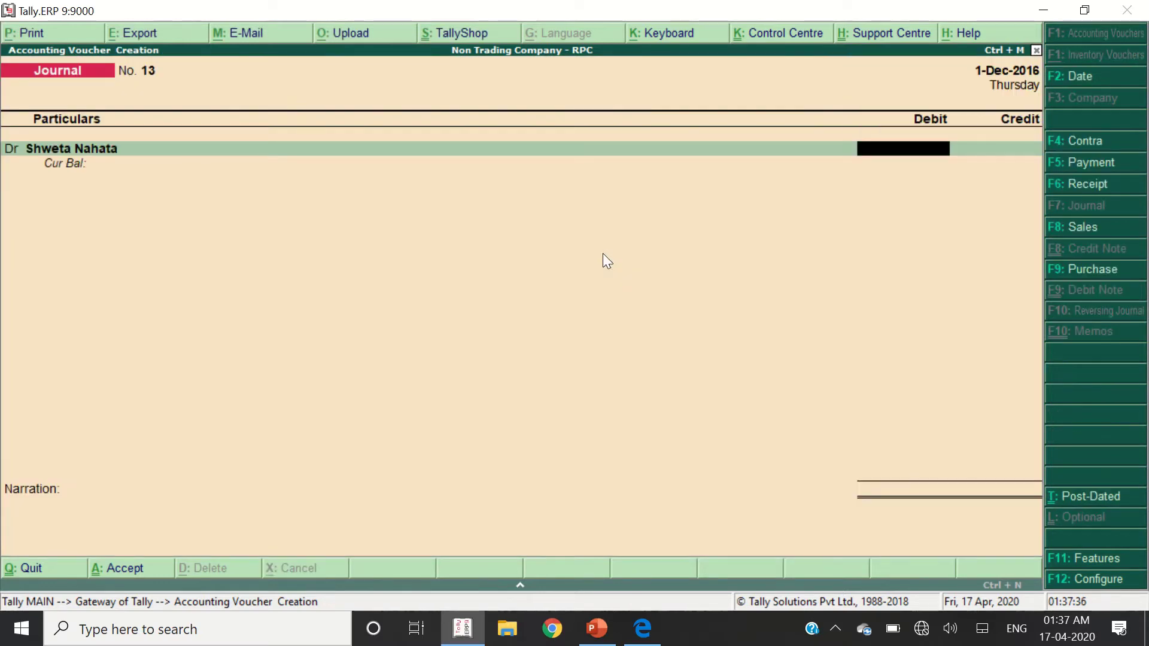
text(5400)
key(Return)
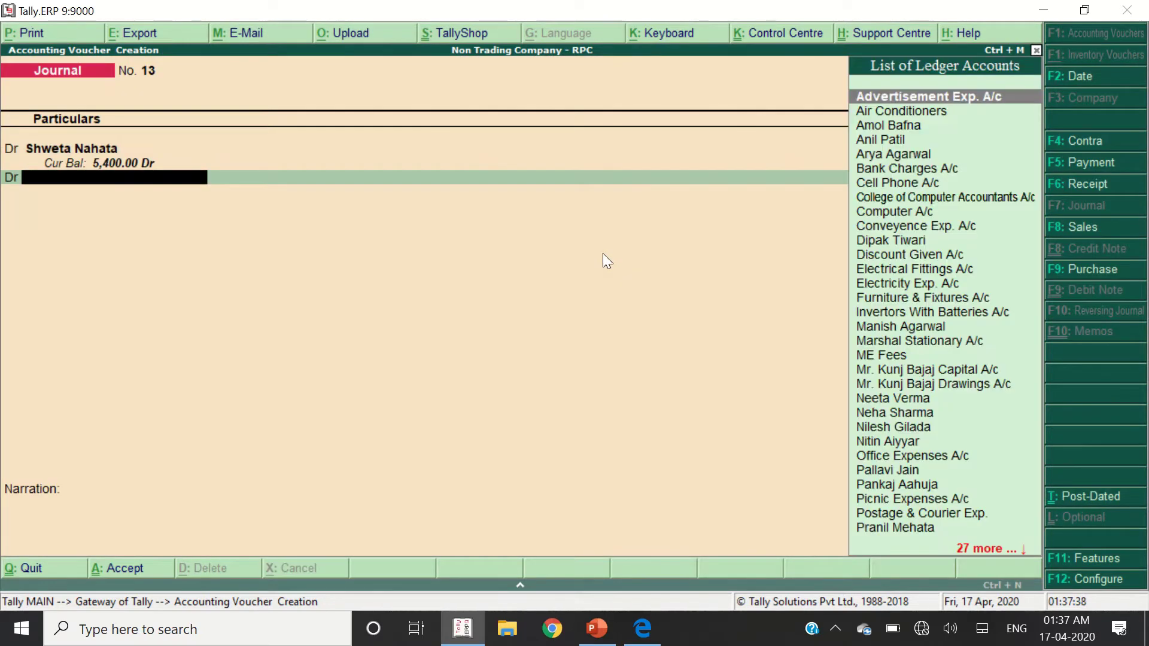
- Create a ledger for the second student of transaction 48 under TP 10.30 AM to 12.00 and debit it with 5400
key(alt+Tab)
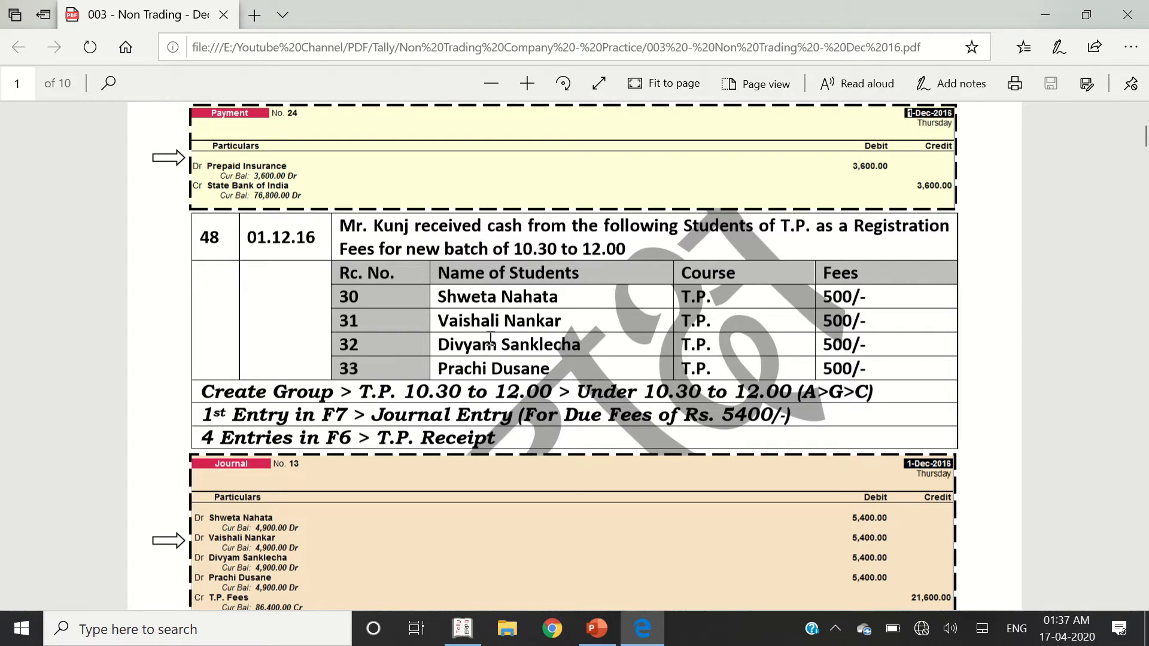
key(alt+Tab)
text(Va)
key(alt+c)
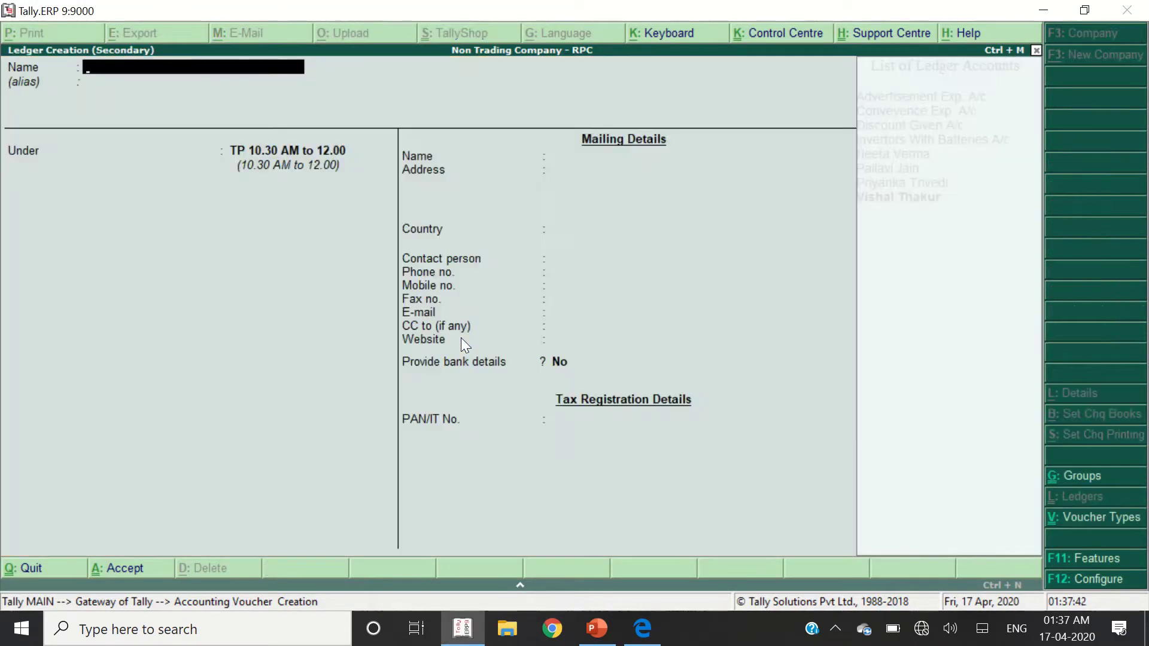
text(aishali Nankar)
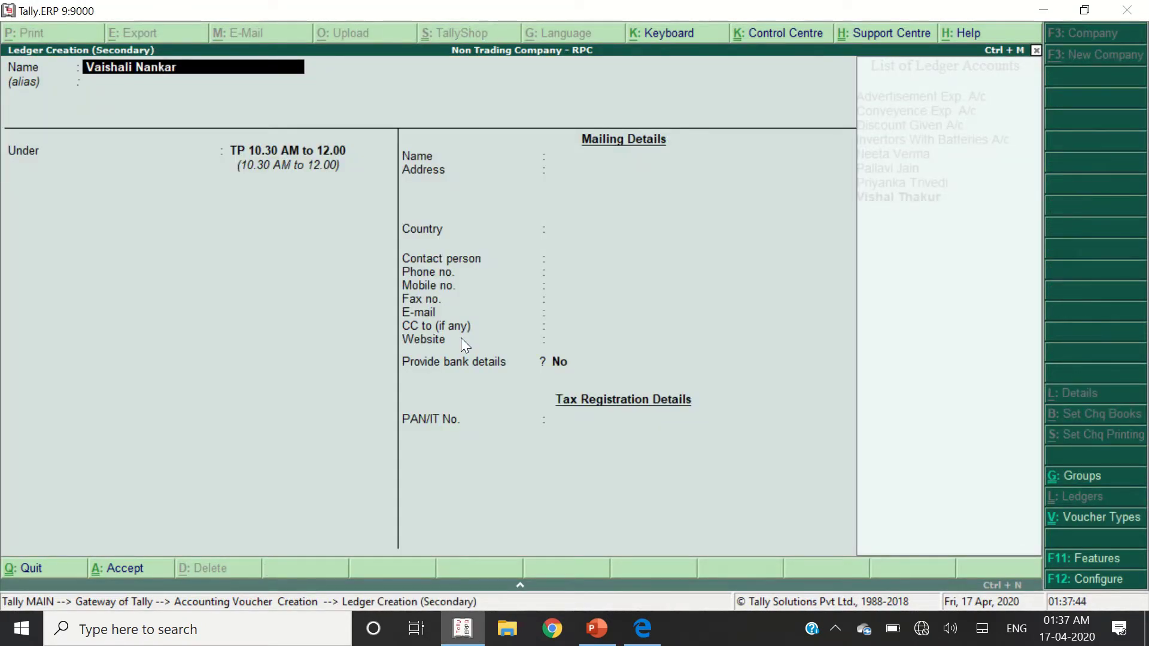
key(Return)
key(Return)
key(ctrl+a)
key(Return)
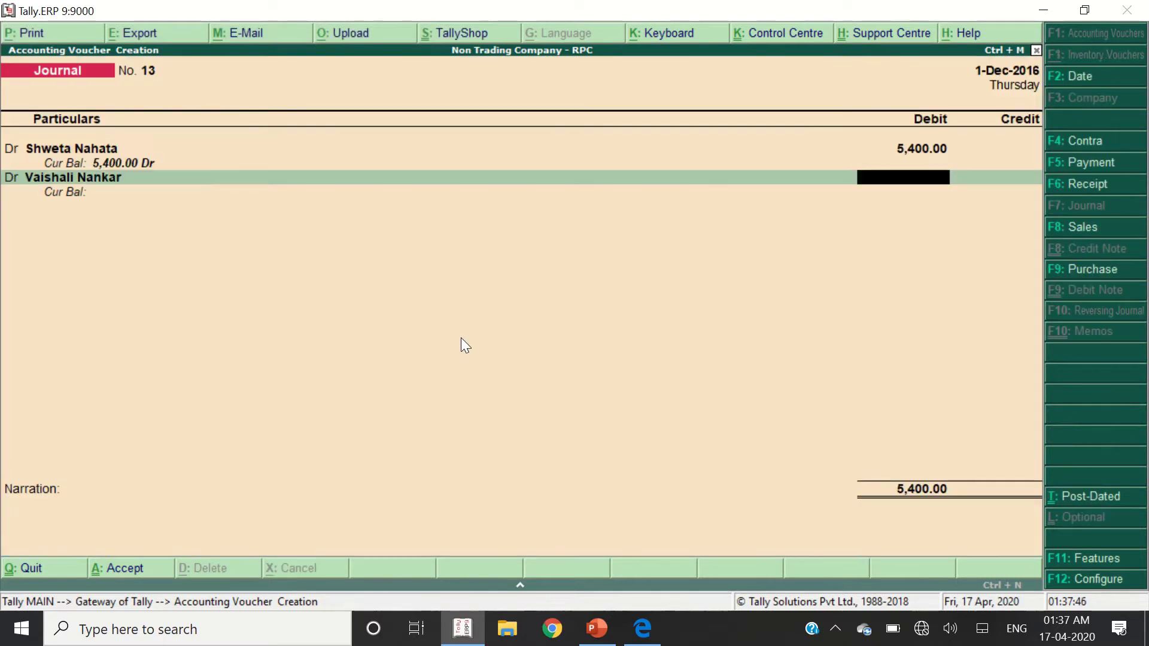
text(5400)
key(Return)
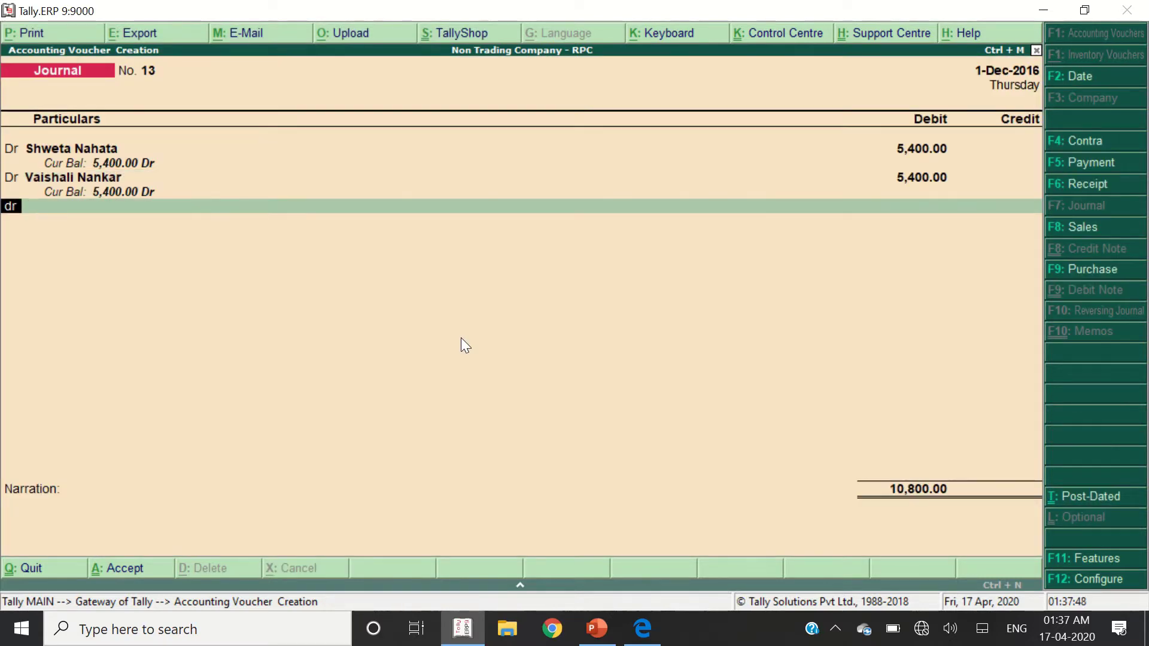
- Create a ledger for the third student of transaction 48 under TP 10.30 AM to 12.00 and debit it with 5400
key(alt+Tab)
click(511, 339)
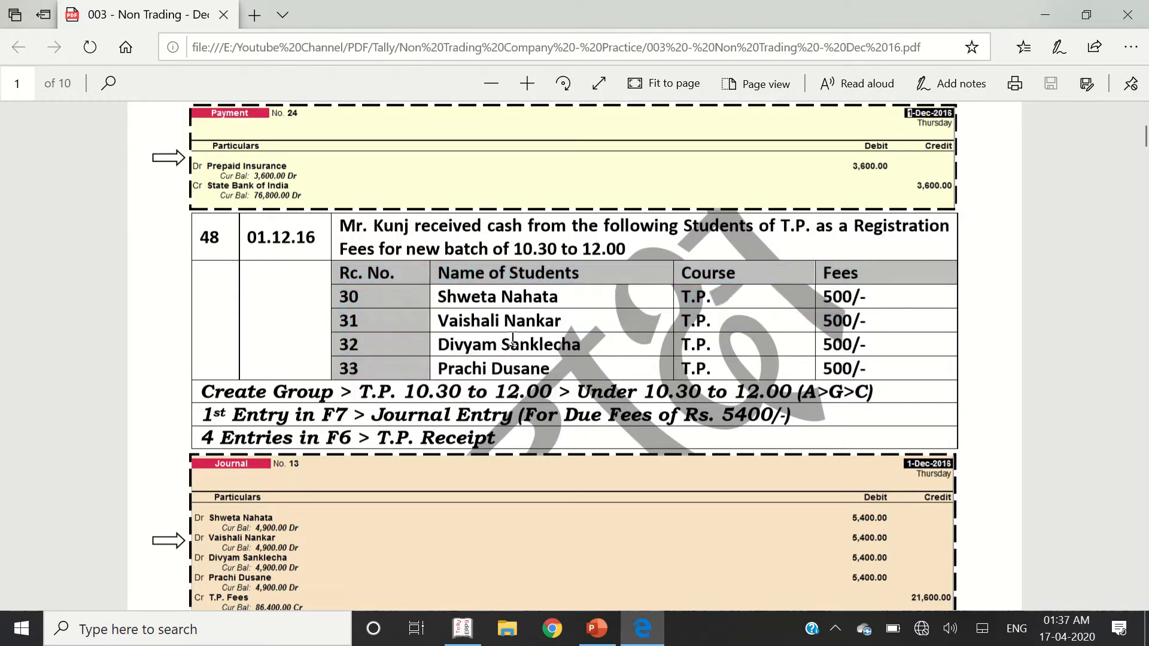
key(alt+Tab)
text(Di)
key(alt+c)
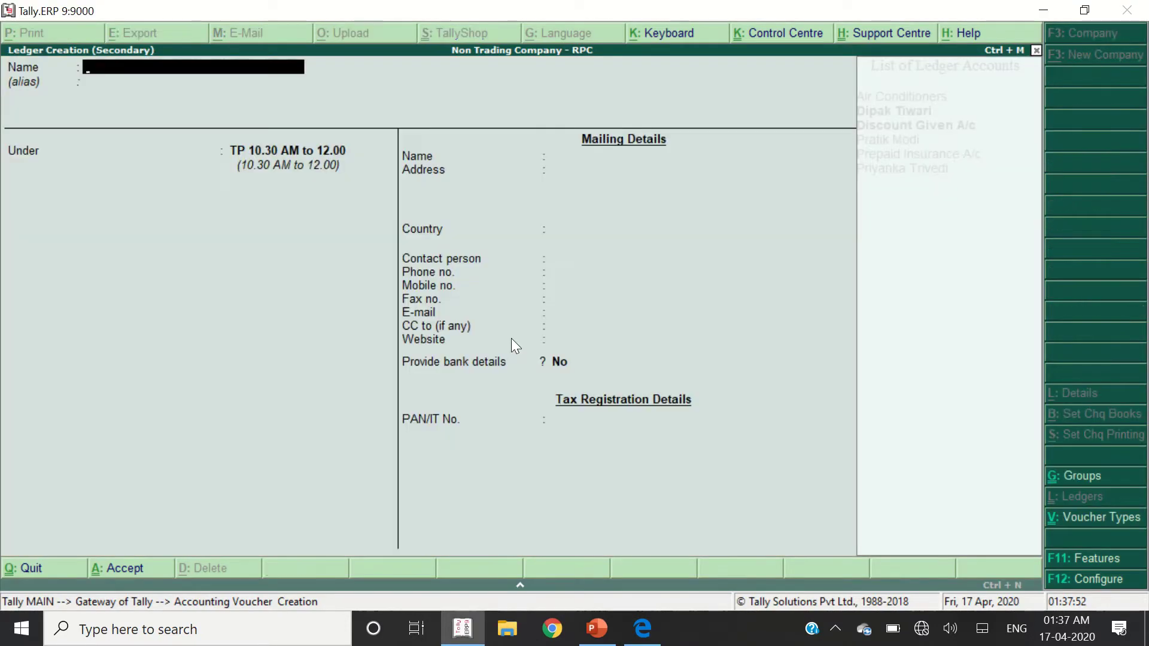
text(vyam Sankh)
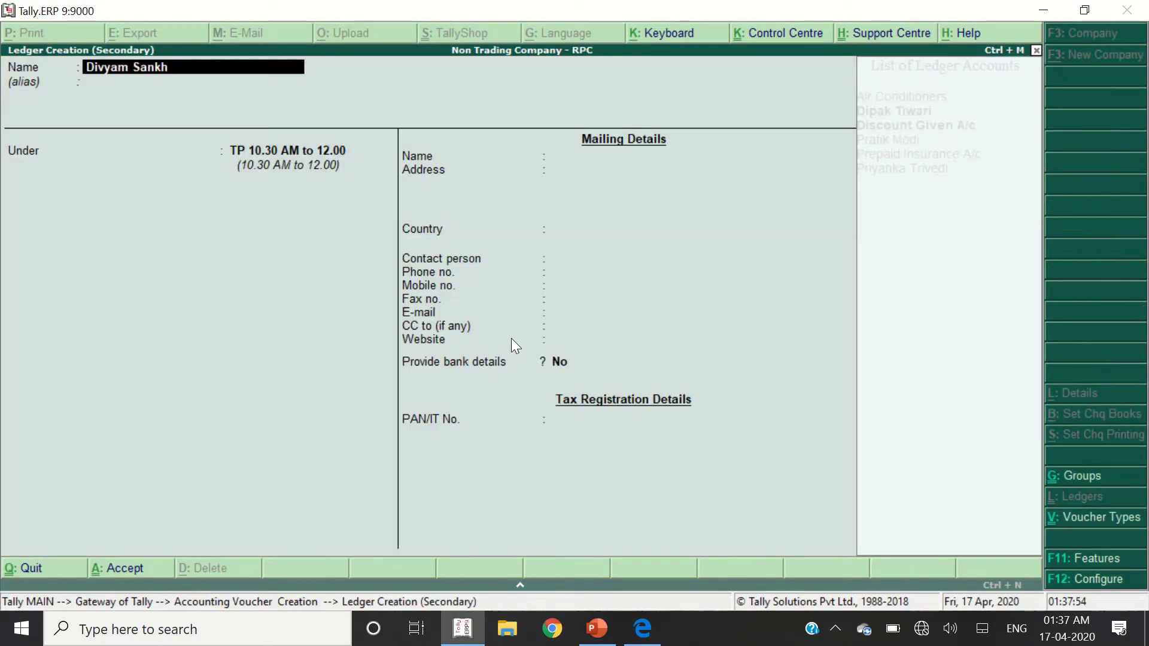
text(la)
key(Return)
key(Return)
key(ctrl+a)
key(alt+Tab)
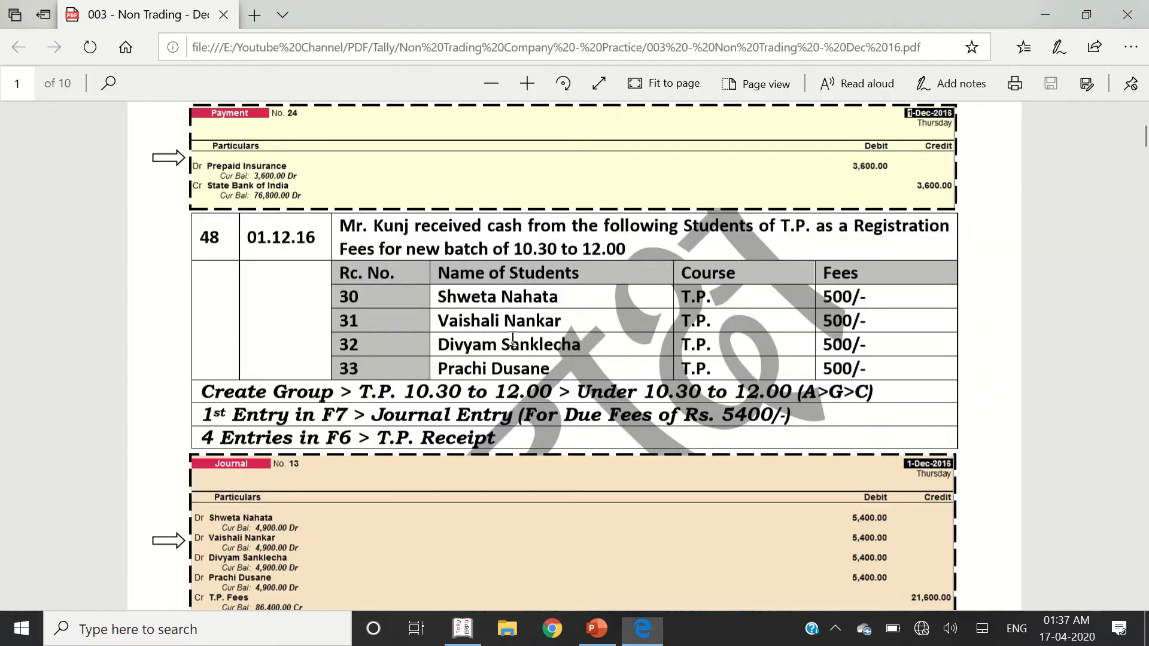
key(alt+Tab)
text(5400)
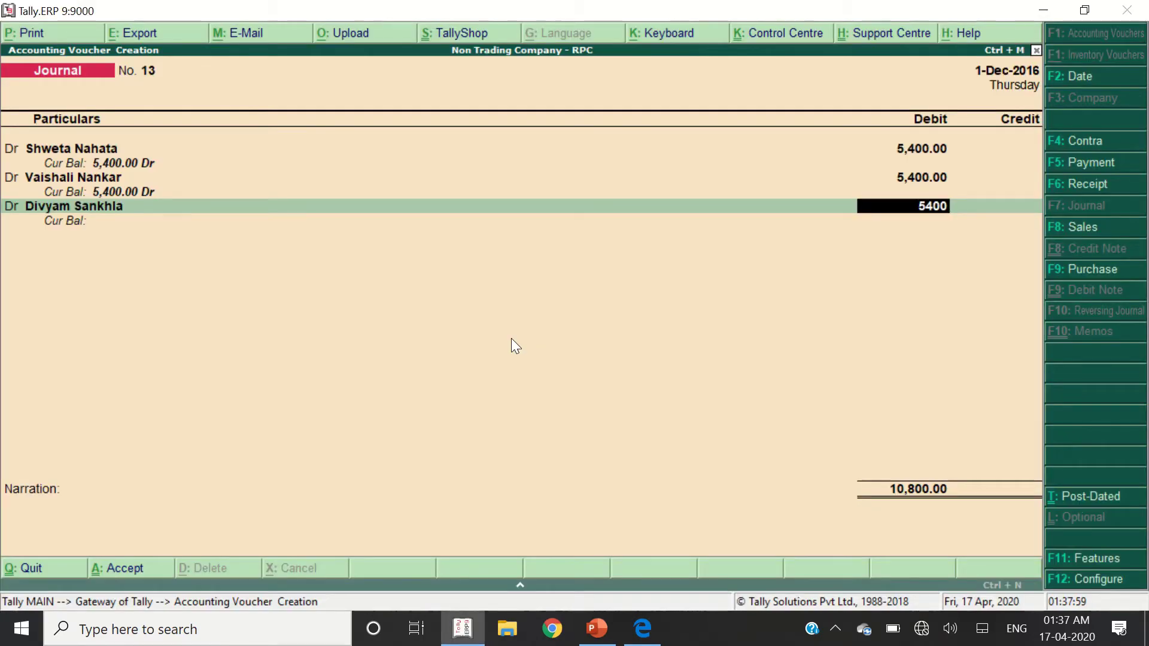
key(Return)
- Create a ledger for the fourth student of transaction 48 under TP 10.30 AM to 12.00 from the Journal's fourth line
key(alt+Tab)
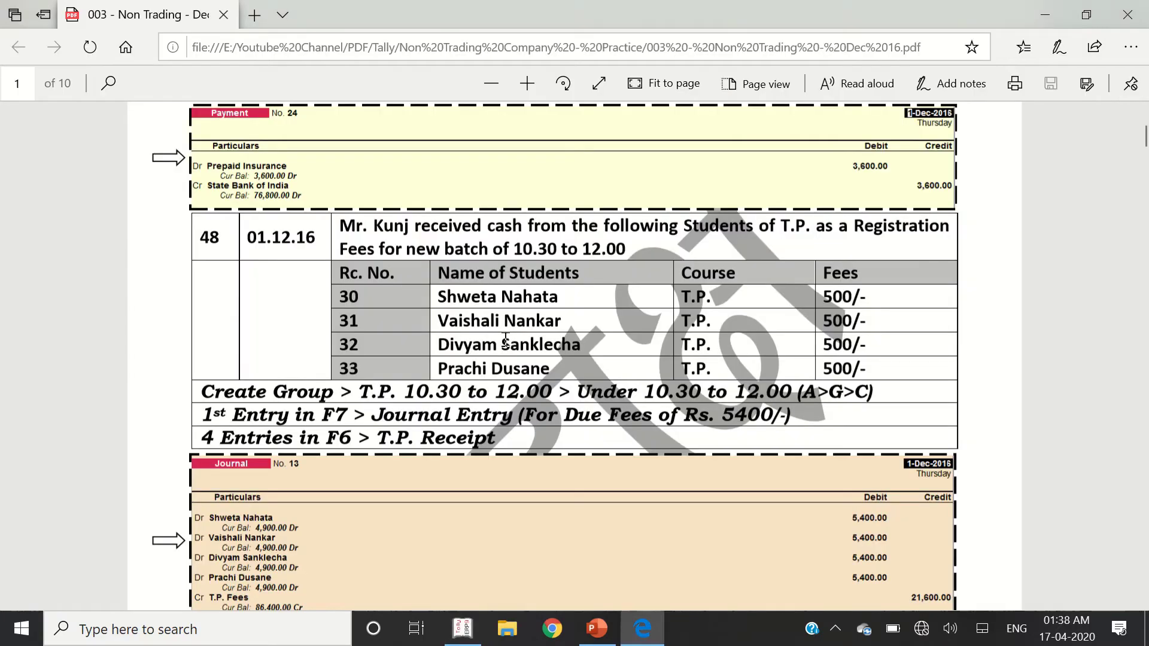
key(alt+Tab)
text(Pr)
key(alt+c)
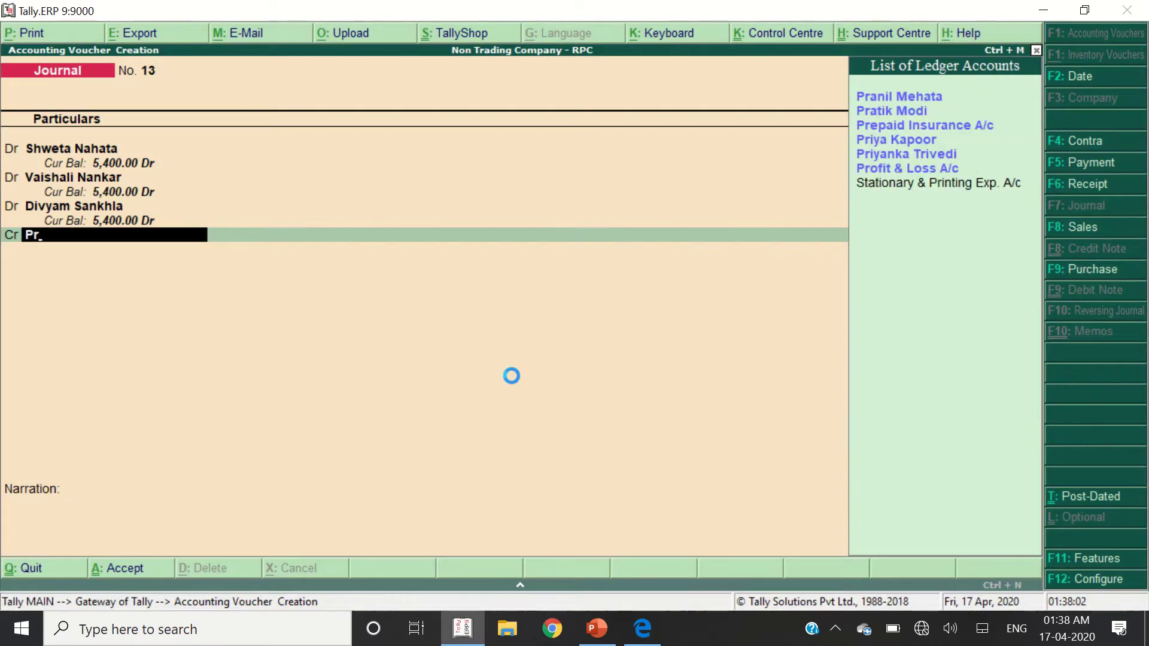
text(Prachi Du)
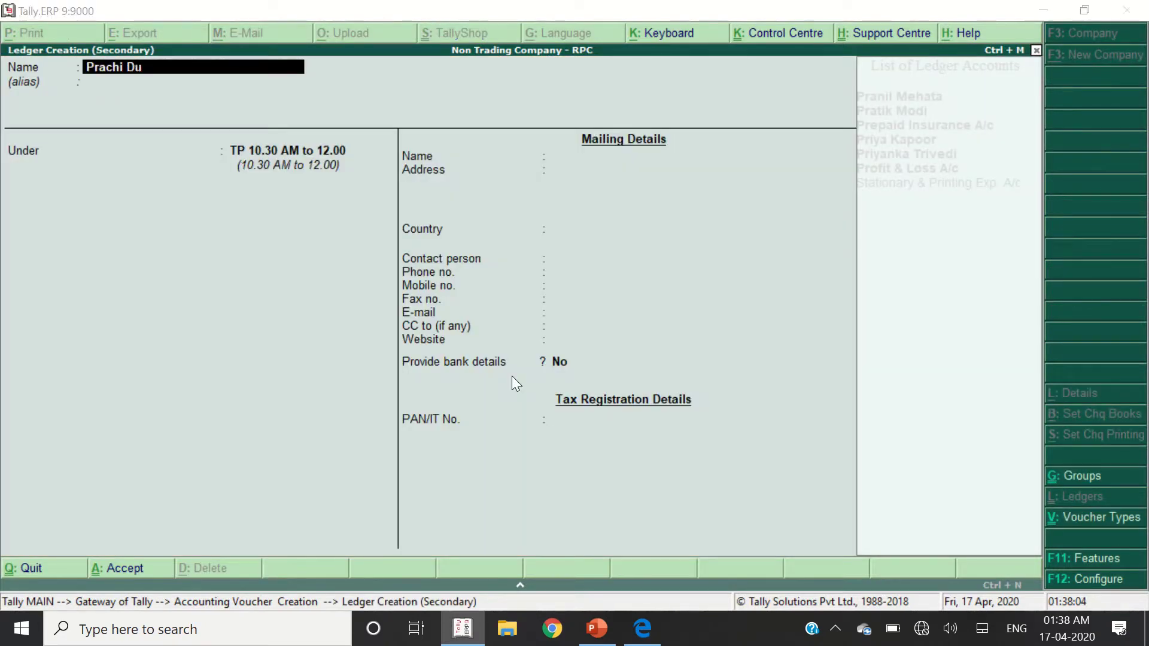
key(alt+Tab)
key(alt+Tab)
text(sa)
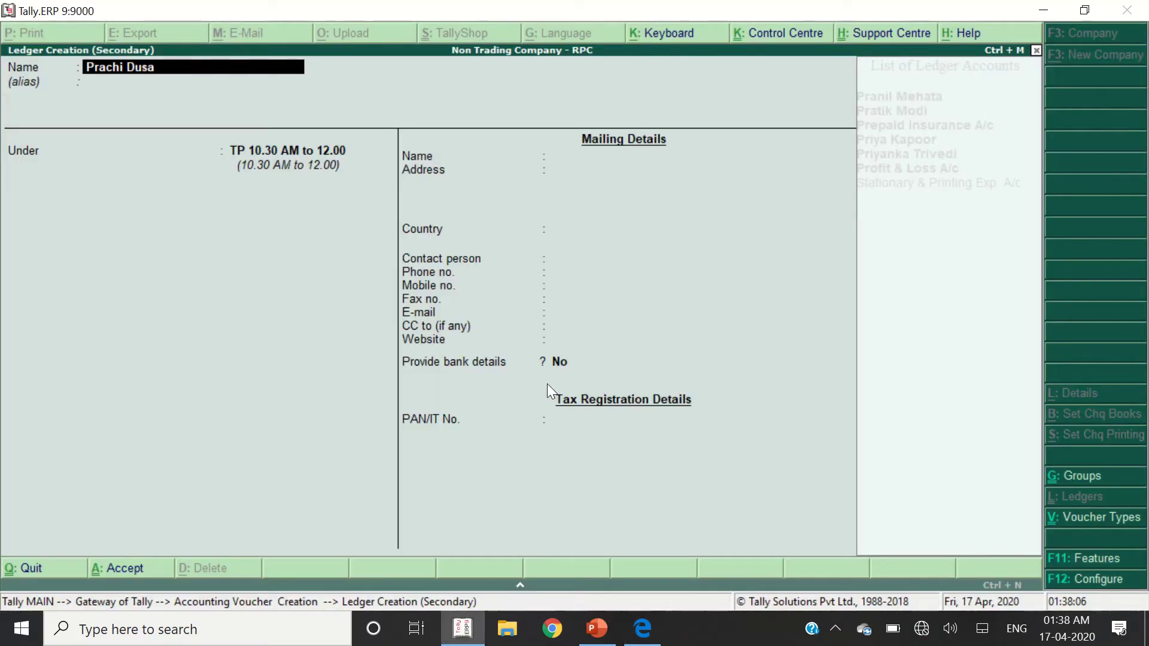
text(ne)
key(Return)
key(Return)
key(ctrl+a)
key(Return)
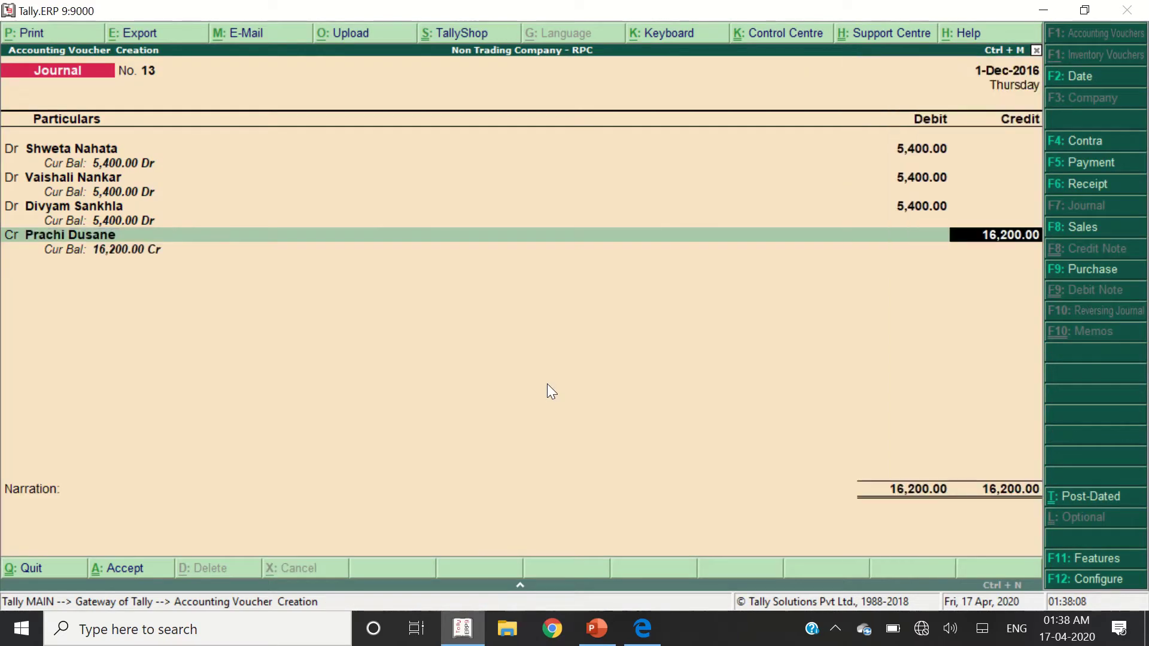
- Change the fourth student's Journal line from credit to debit and set its amount to 5400
key(BackSpace)
key(BackSpace)
key(d)
key(Return)
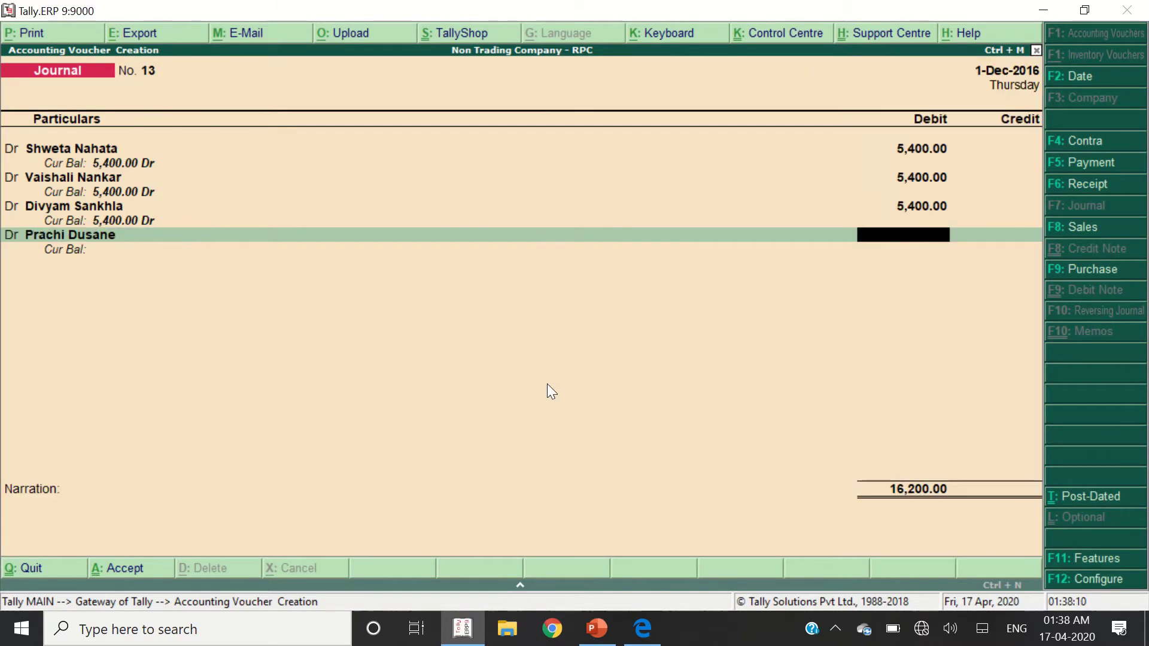
text(5400)
key(Return)
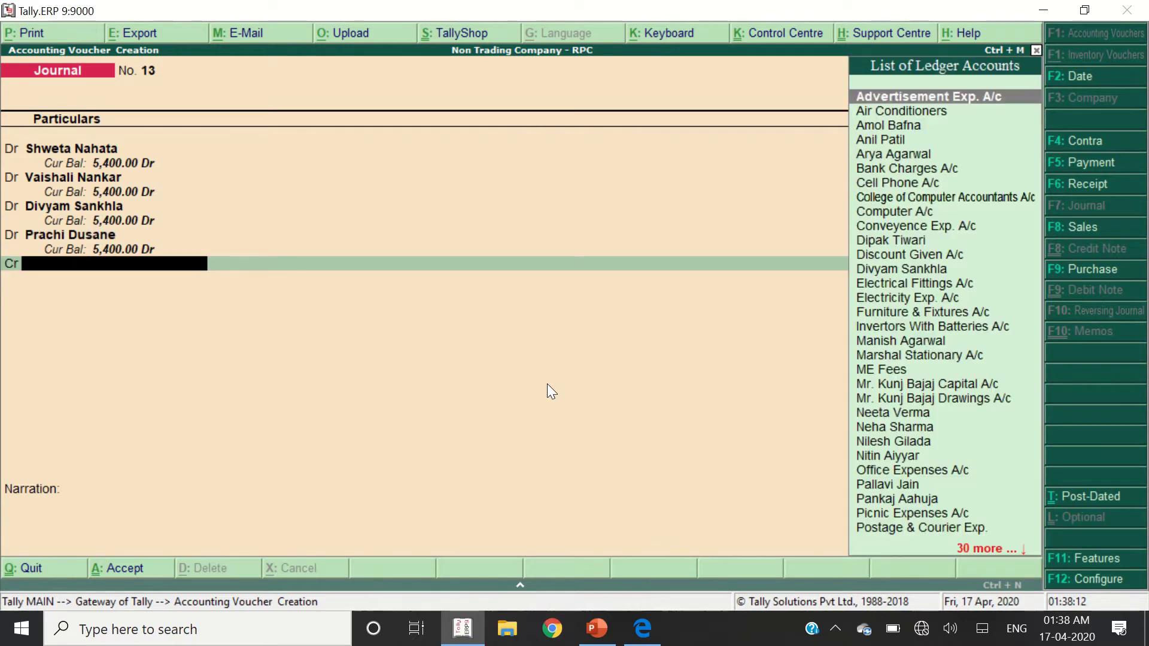
- Credit TP Fees with 21600, leave the narration empty and save the Journal voucher
key(alt+Tab)
key(alt+Tab)
text(TP Fe)
key(Return)
key(Return)
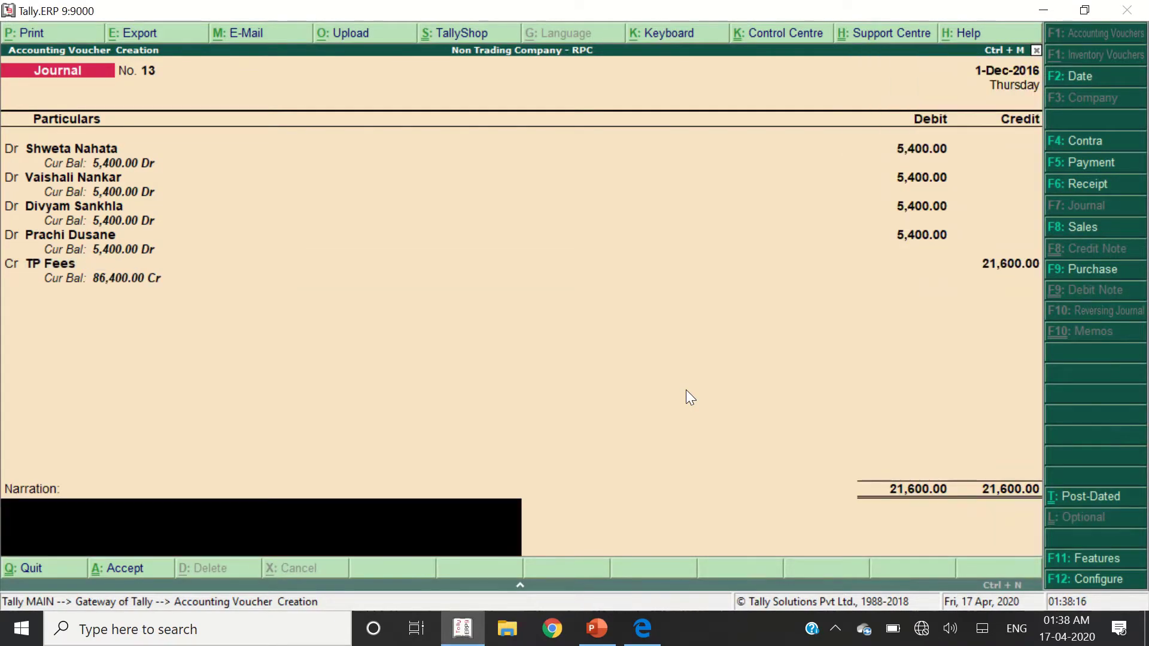
key(Return)
key(alt+Tab)
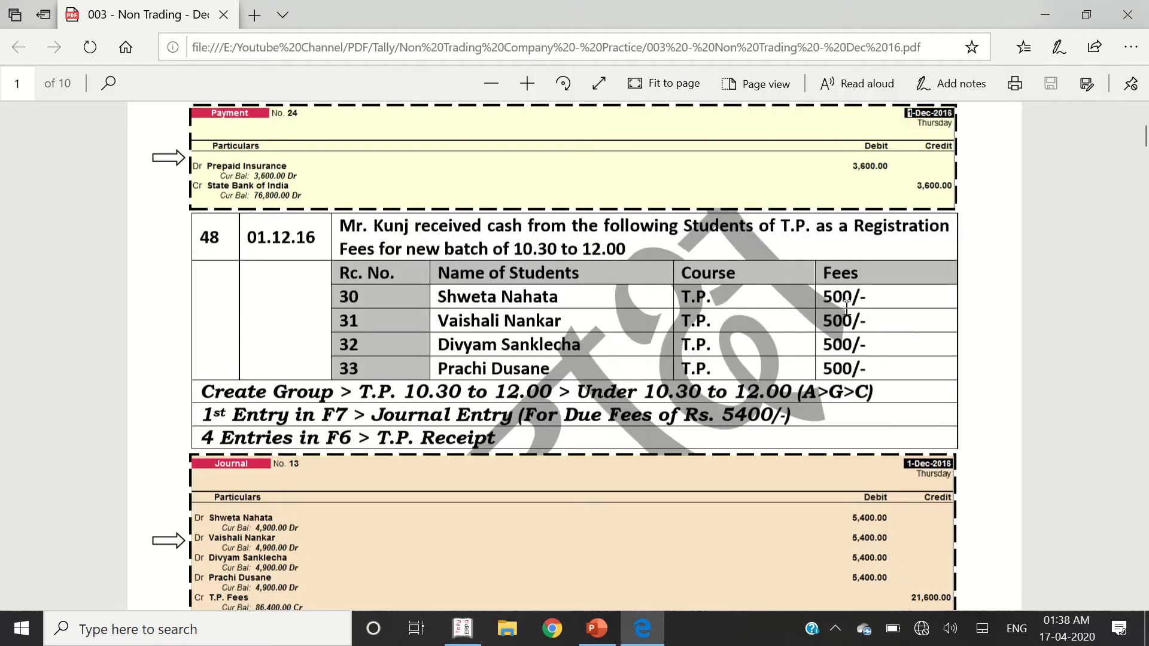
key(alt+Tab)
key(Return)
- Change the voucher type to TP Receipt and set the voucher number to 30, matching the first student's receipt in the PDF
key(F6)
key(Down)
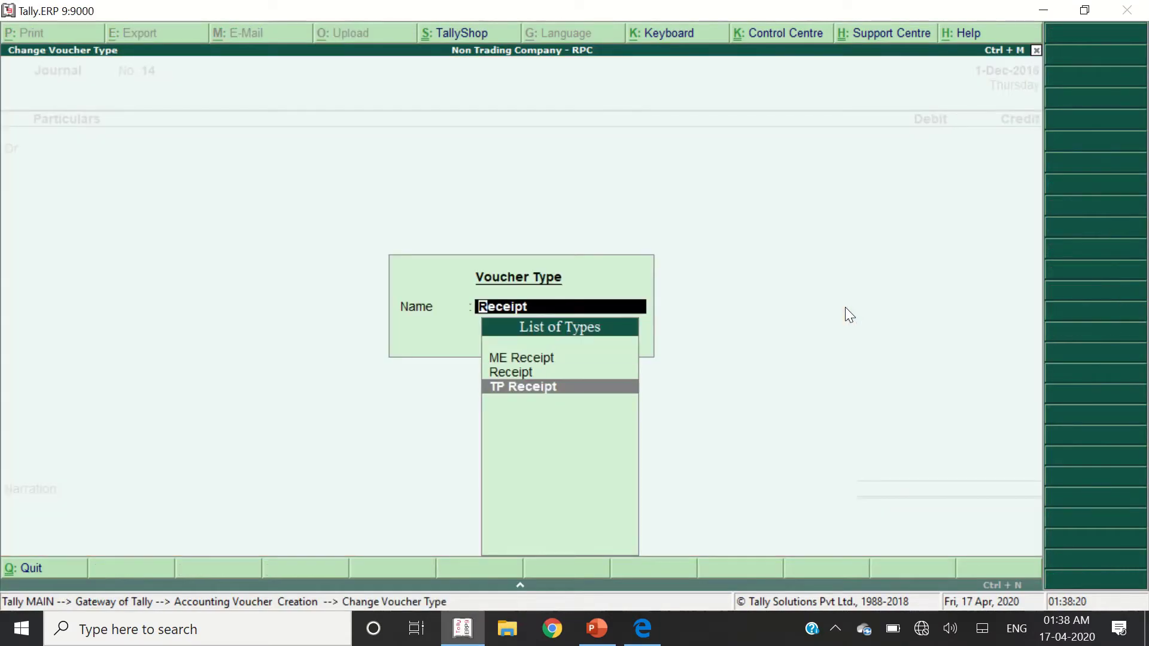
key(Return)
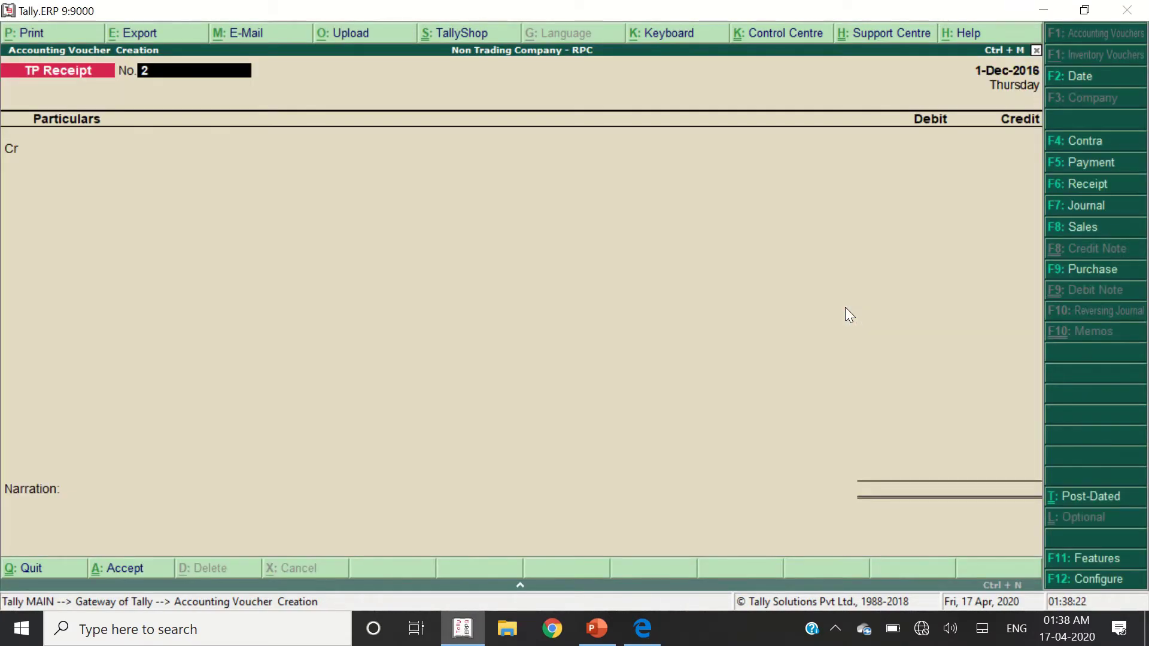
key(Return)
key(alt+Tab)
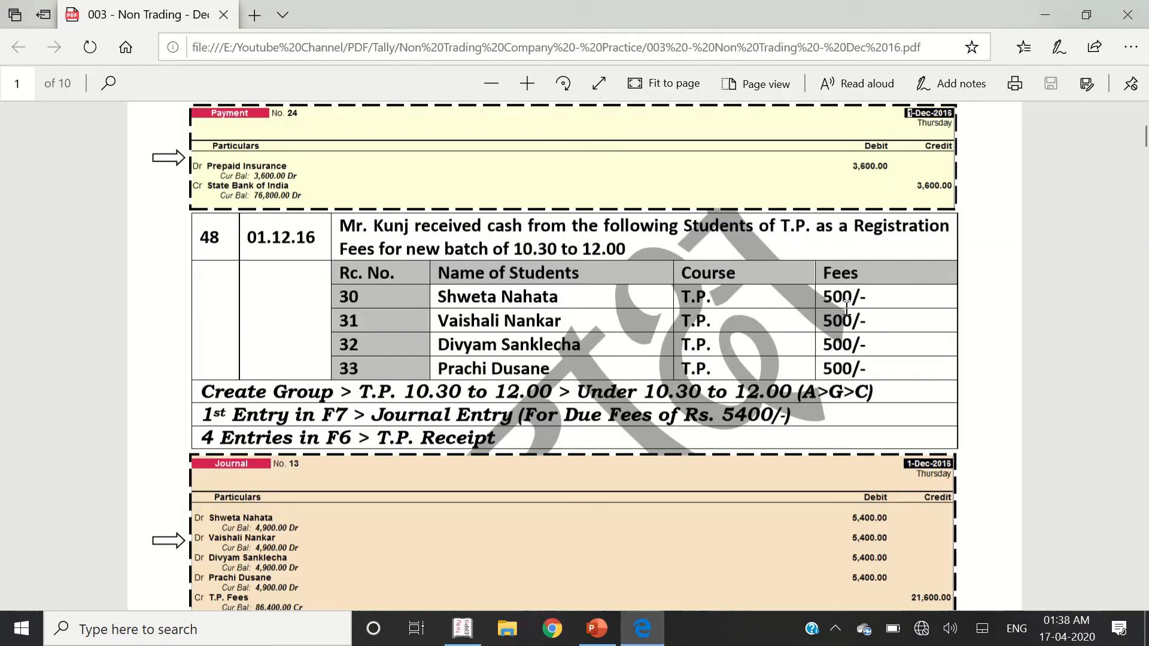
key(alt+Tab)
- Credit the first student's ledger with 500 in the TP Receipt voucher
text(Sh)
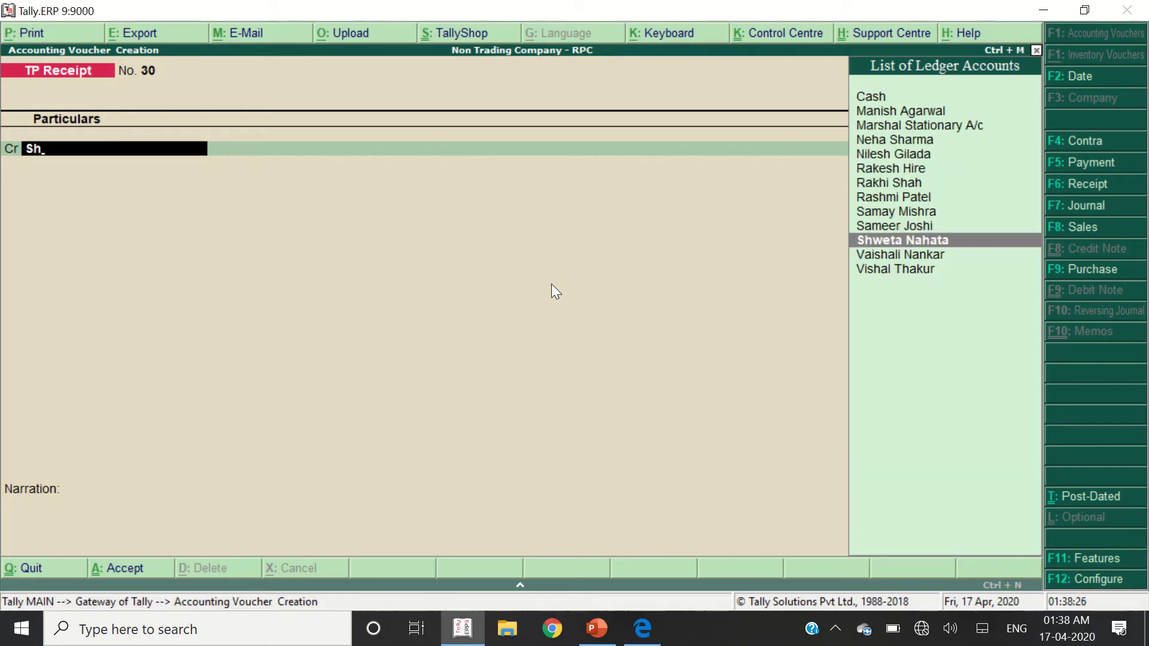
key(Return)
text(500)
key(Return)
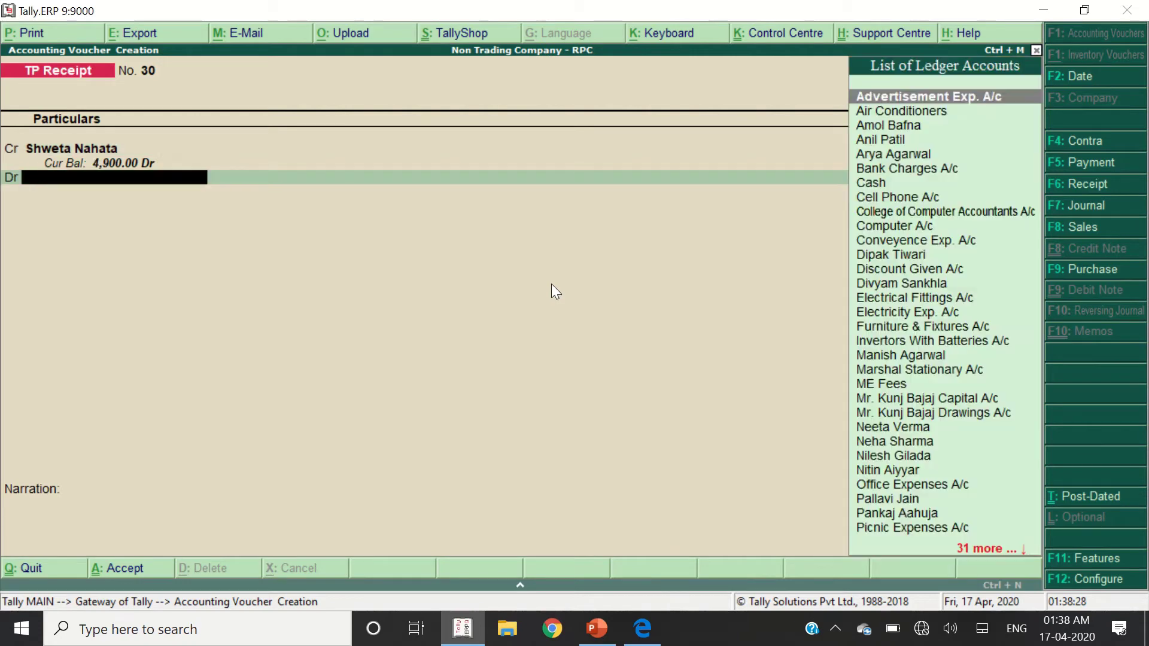
- Debit Cash with 500 for the first student's registration fee and save TP Receipt 30
text(Cash)
key(Return)
key(Return)
key(Return)
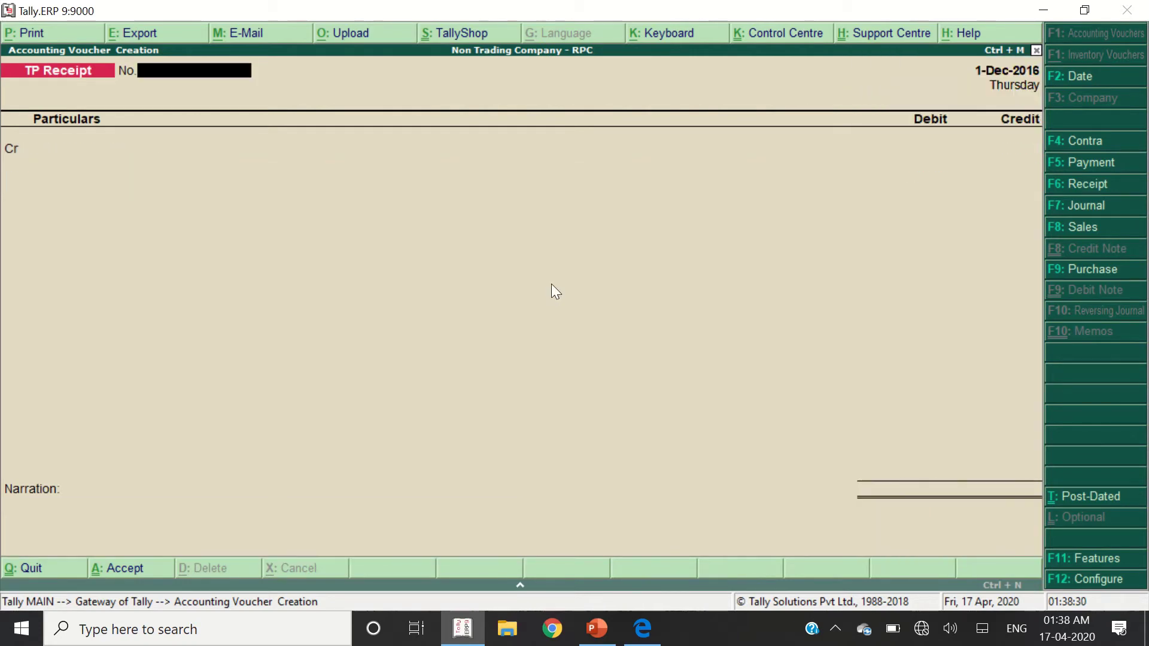
- Set the next TP Receipt's number to 31 and credit the second student's ledger with 500, as listed in the PDF
text(1)
key(Return)
key(alt+Tab)
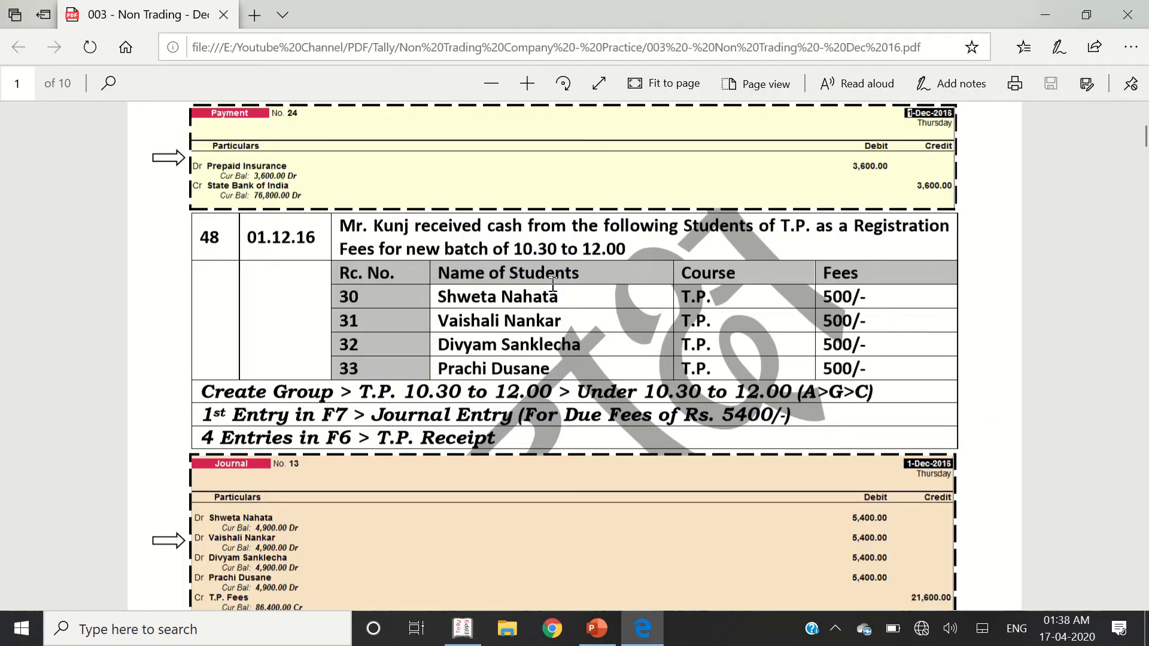
key(alt+Tab)
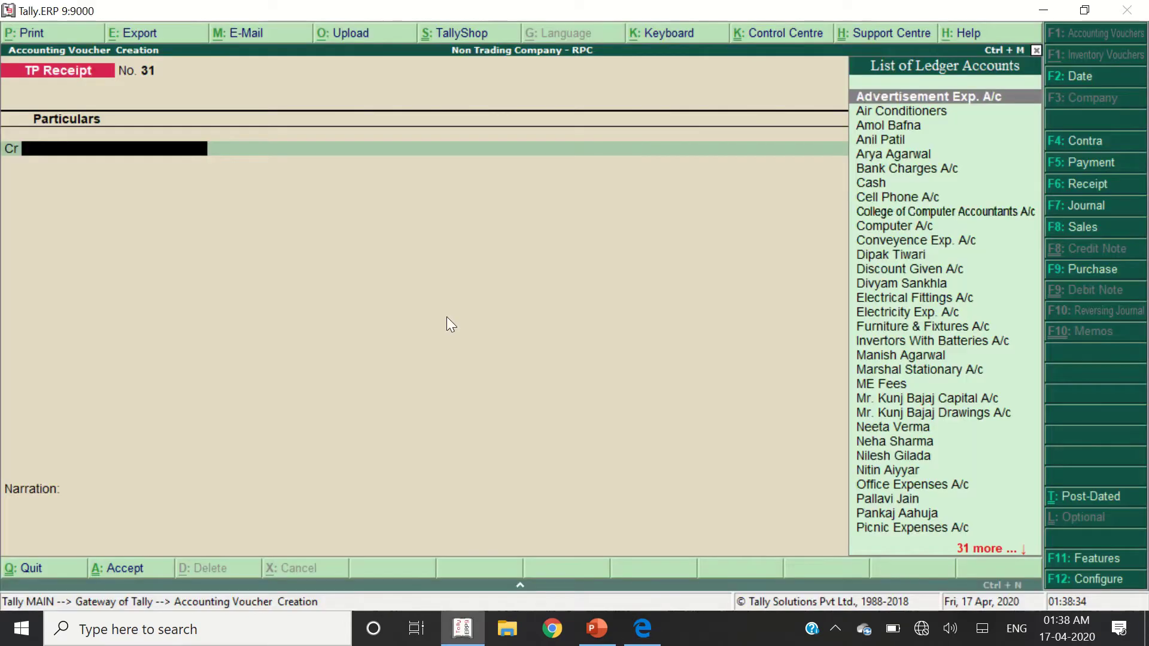
text(Vaishali)
key(Return)
text(5)
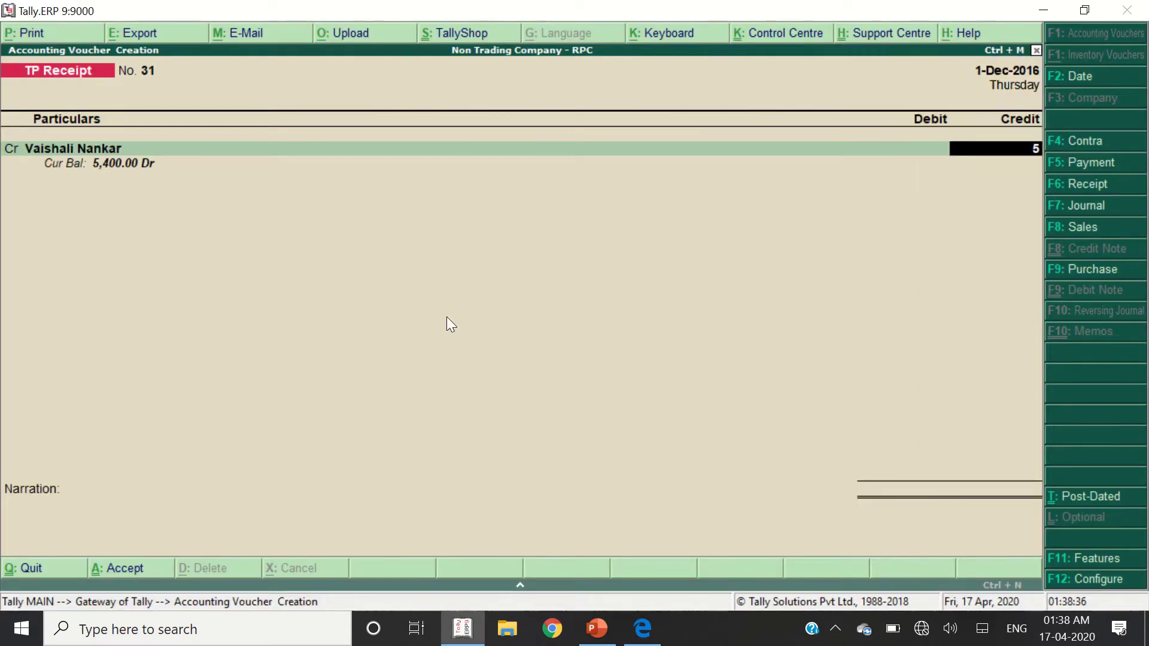
text(00)
key(Return)
- Debit Cash with 500 in TP Receipt 31, leave the narration empty and save the voucher
text(cash)
key(Return)
key(Return)
key(Return)
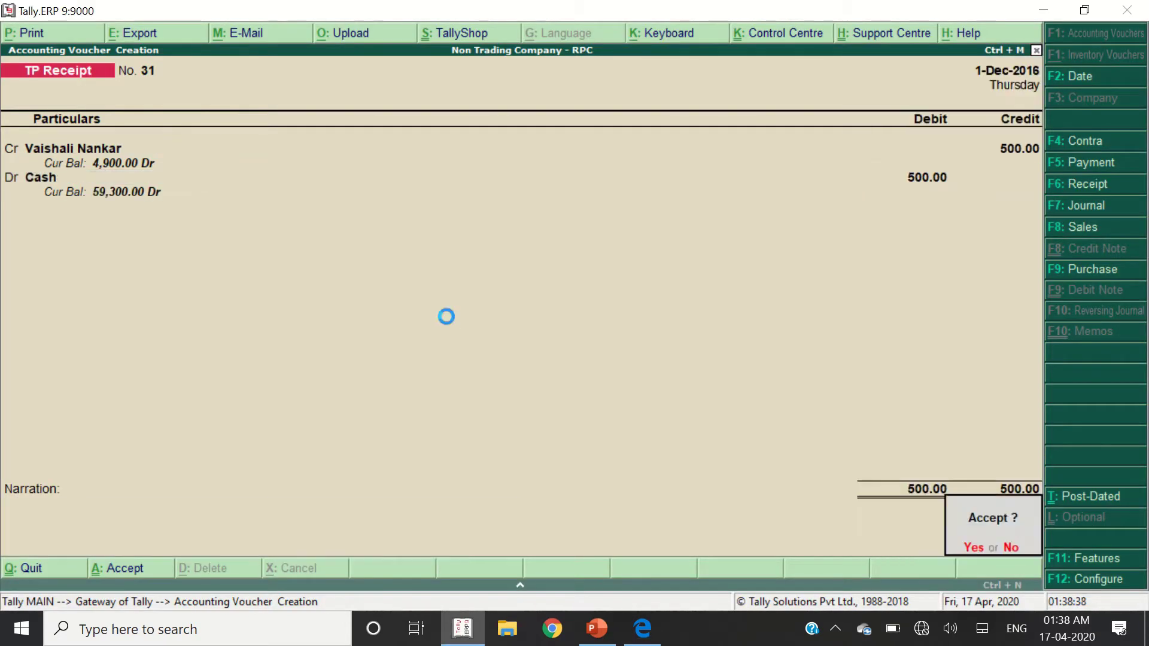
key(Return)
- Set the next TP Receipt's number to 32 and credit the third student listed in the PDF with 500
key(alt+Tab)
drag(483, 345, 572, 355)
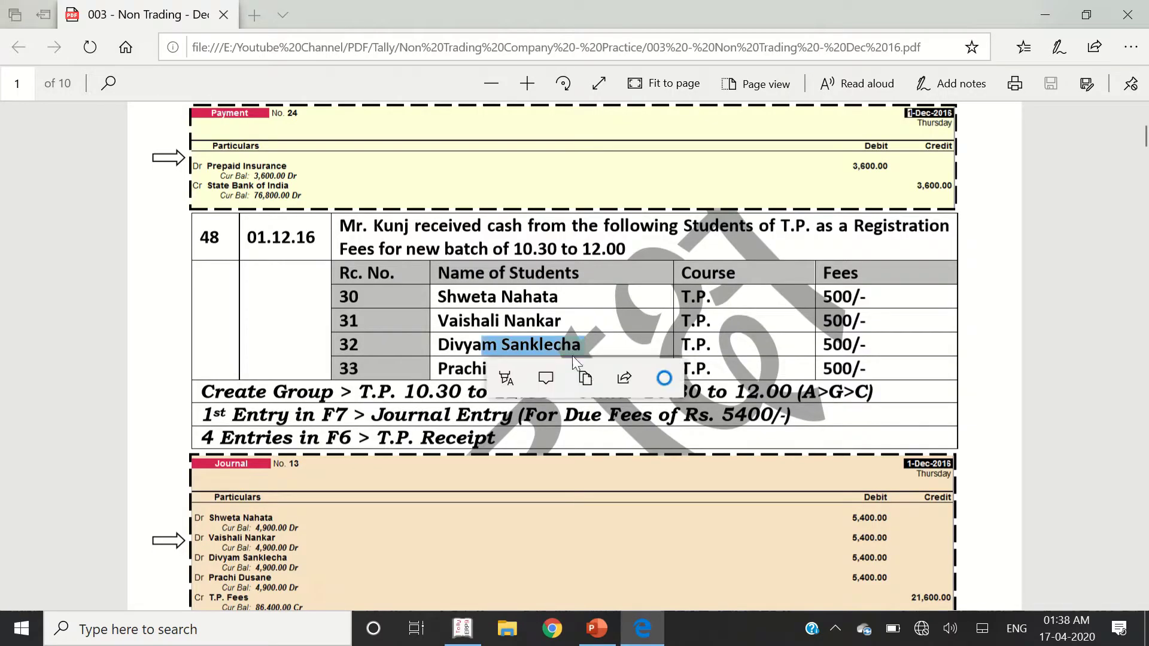
key(alt+Tab)
text(3)
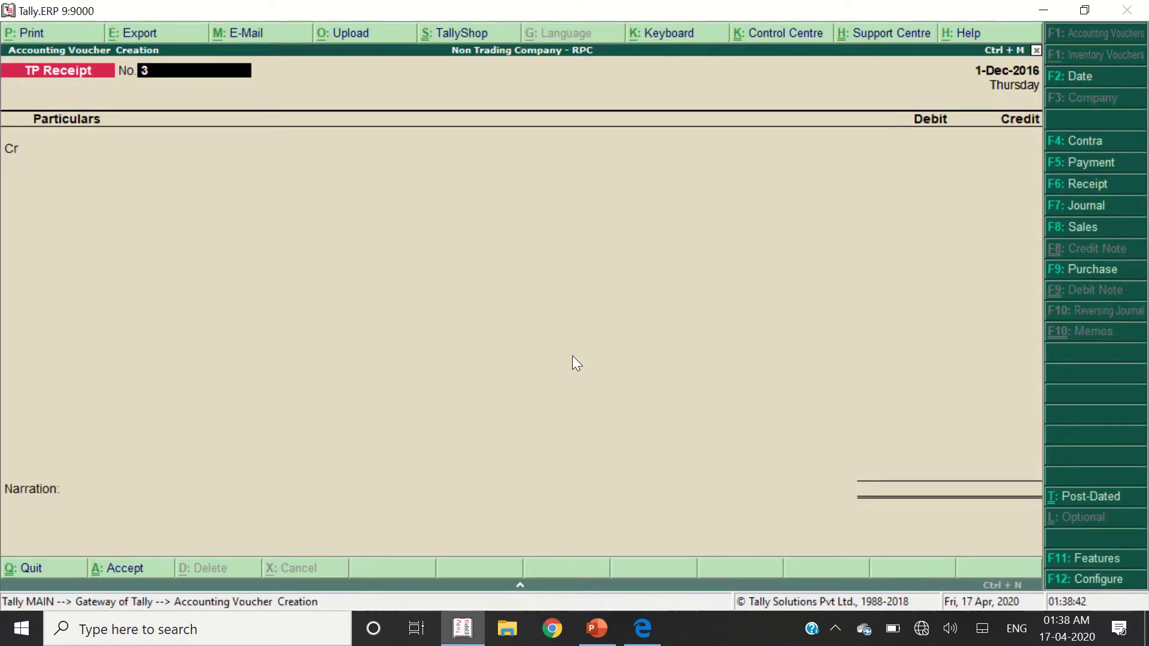
text(12)
key(Return)
text(Divyam)
key(Return)
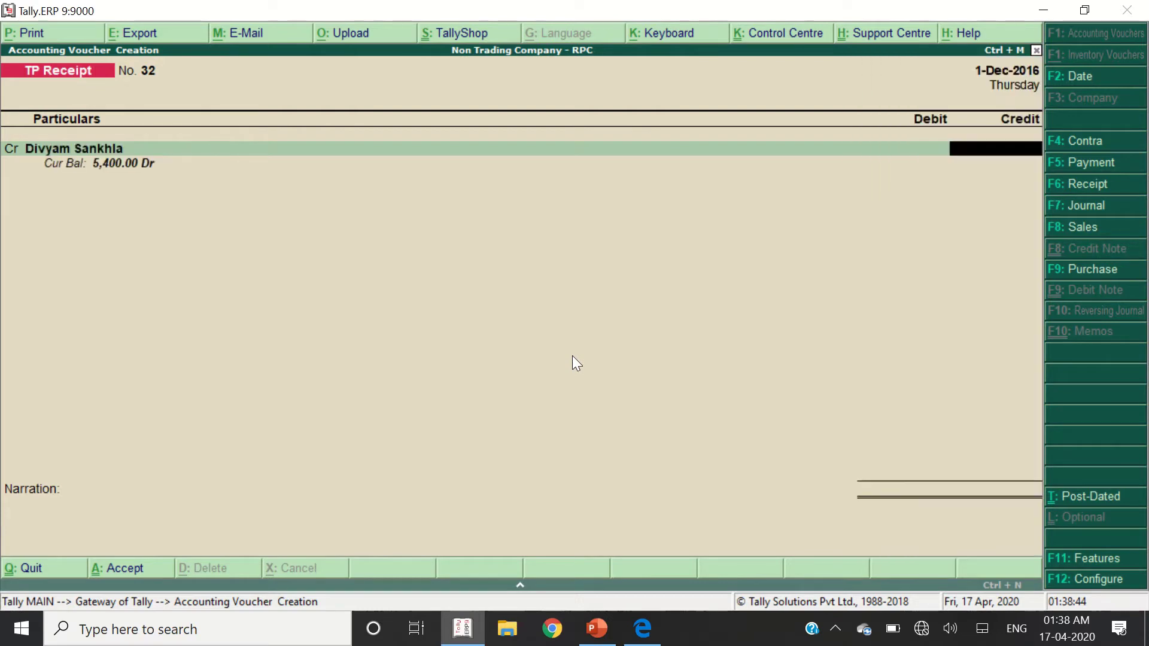
text(500)
key(Return)
- Choose Cash as the debit ledger in place of Advertisement Exp. A/c and save TP Receipt 32
key(Return)
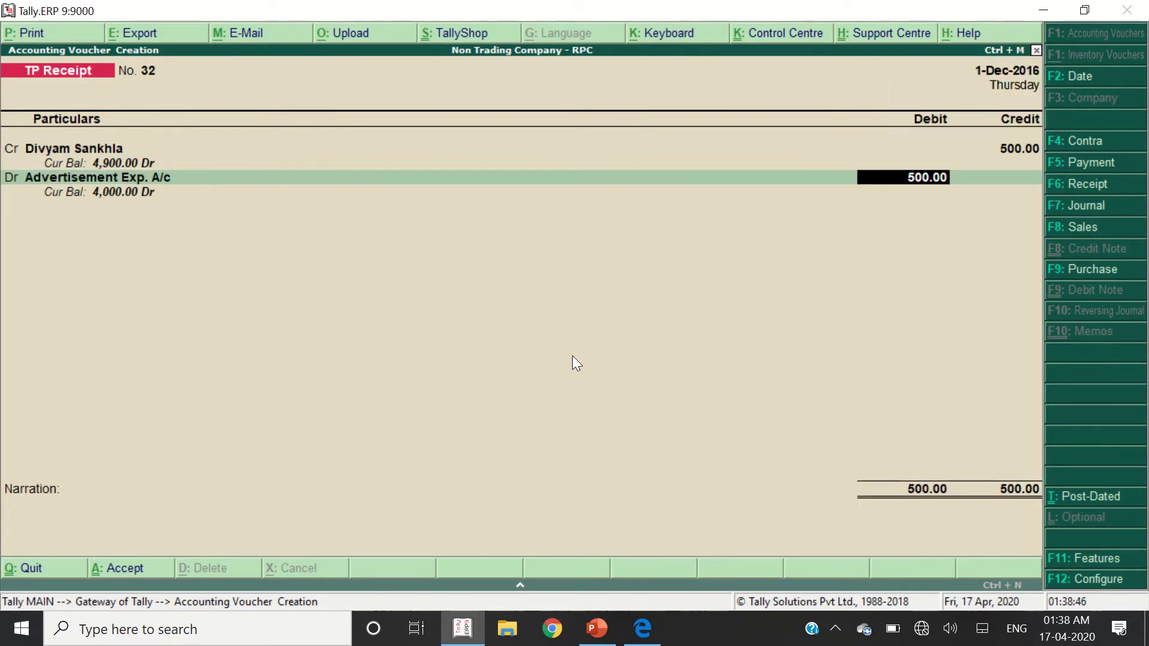
key(BackSpace)
text(Cas)
key(Return)
key(Return)
key(Return)
- Set the next TP Receipt's number to 33 and credit the fourth student listed in the PDF with 500
key(alt+Tab)
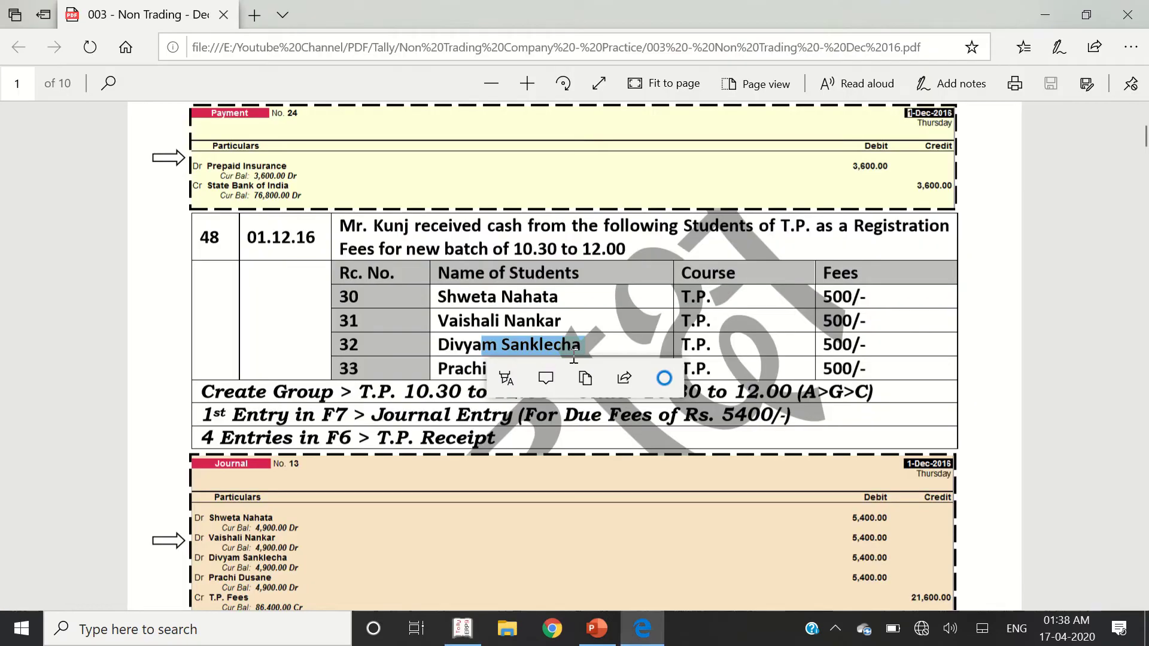
double_click(460, 374)
key(alt+Tab)
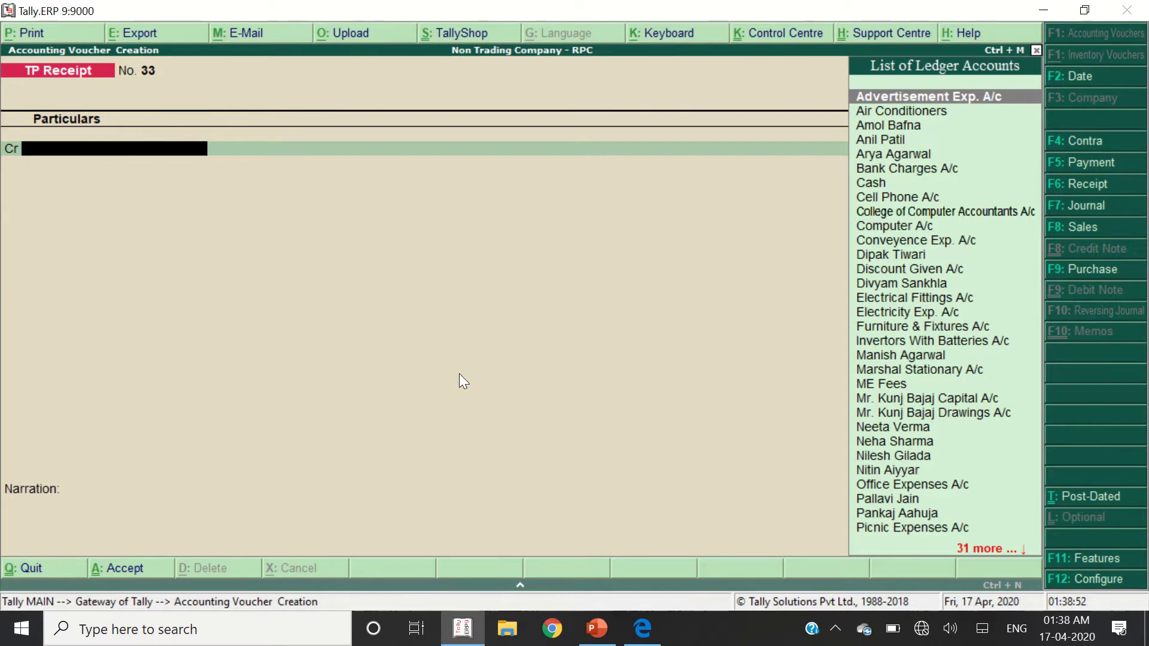
text(Prachi)
key(Return)
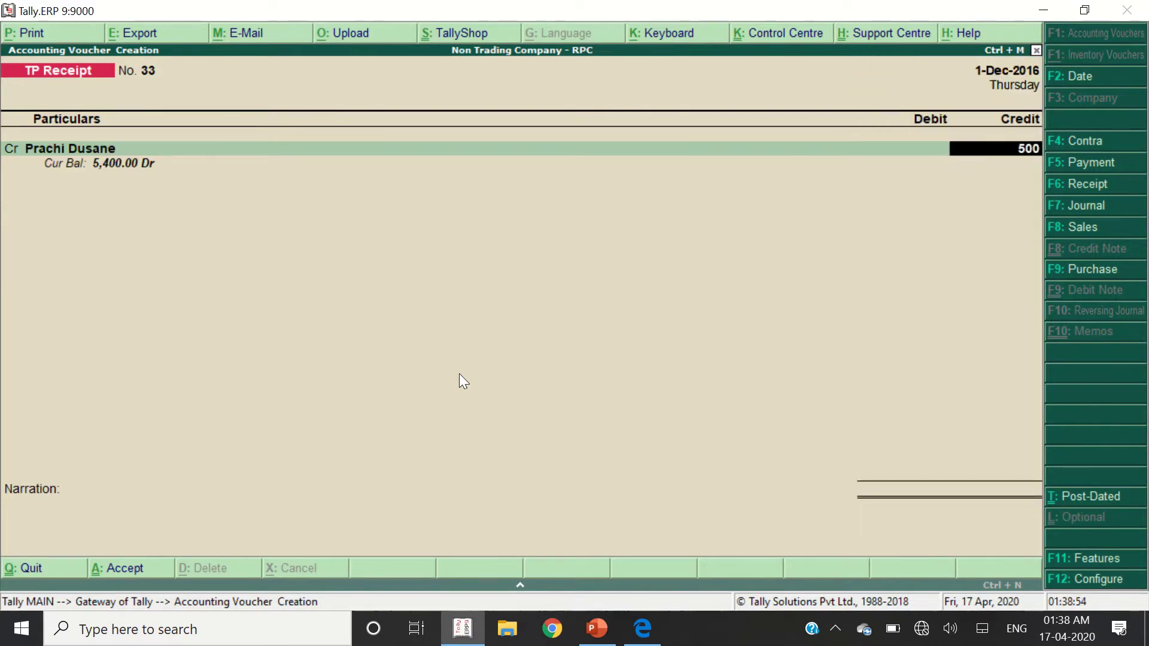
key(Return)
- Debit Cash with 500 in TP Receipt 33, leave the narration empty and save the voucher
text(Cash)
key(Return)
key(Return)
key(Return)
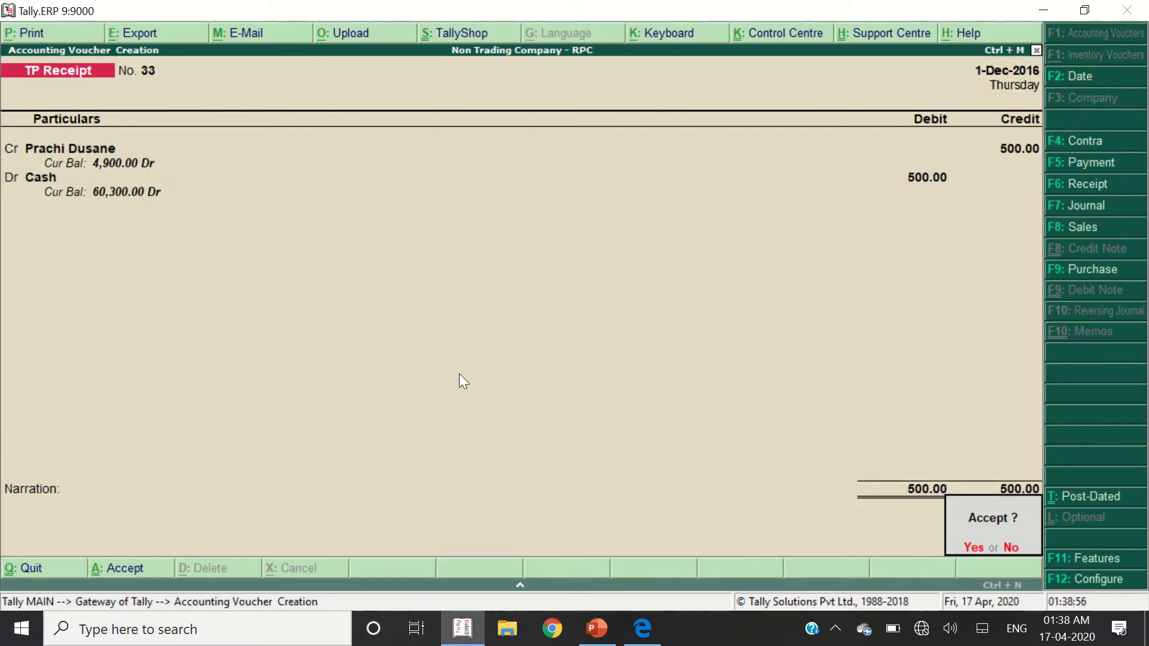
key(Return)
- Review the PDF's Journal and T.P. Receipt instructions for transaction 48 and read on to transaction 49
key(alt+Tab)
scroll(654, 354, down, 4)
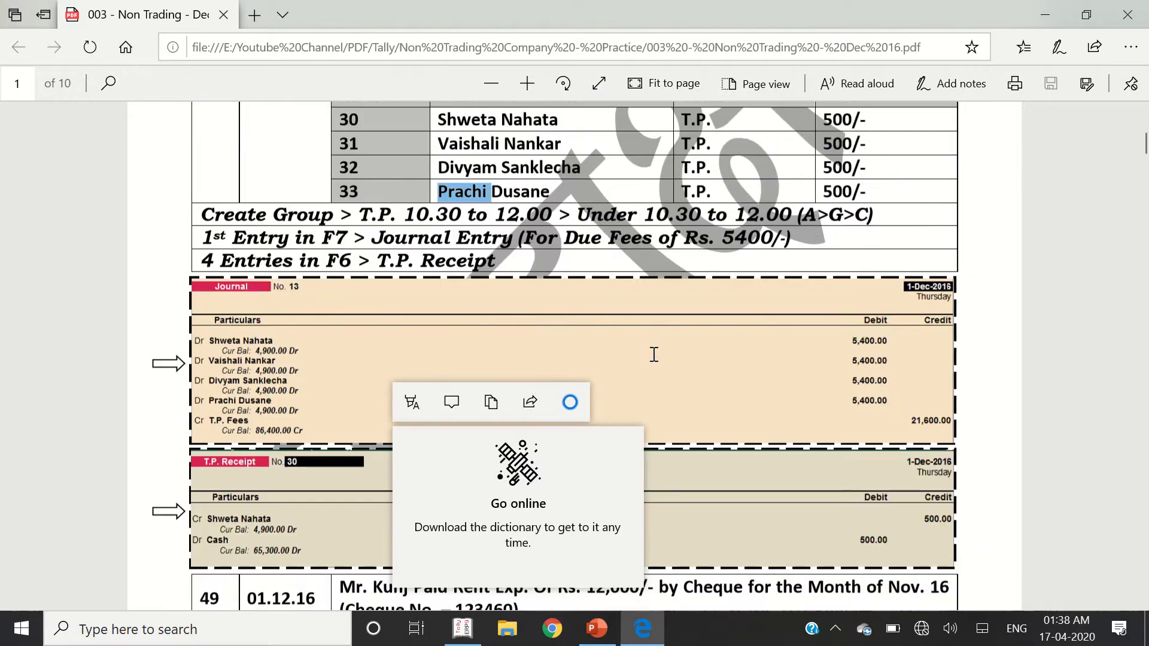
scroll(513, 330, down, 2)
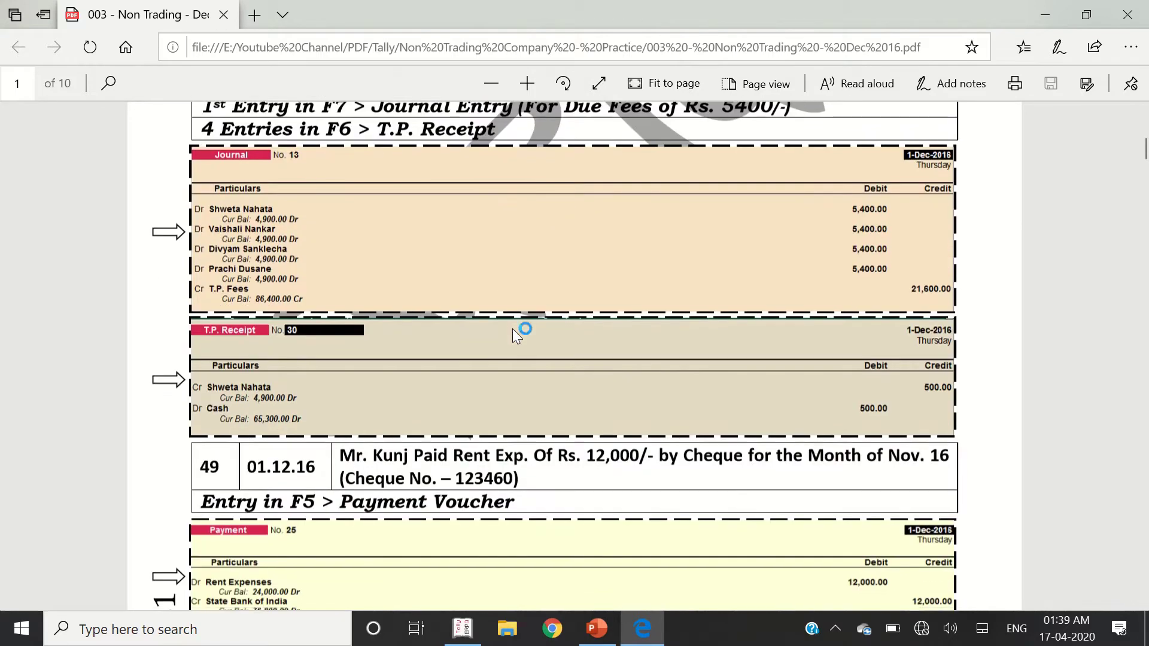
scroll(513, 330, up, 1)
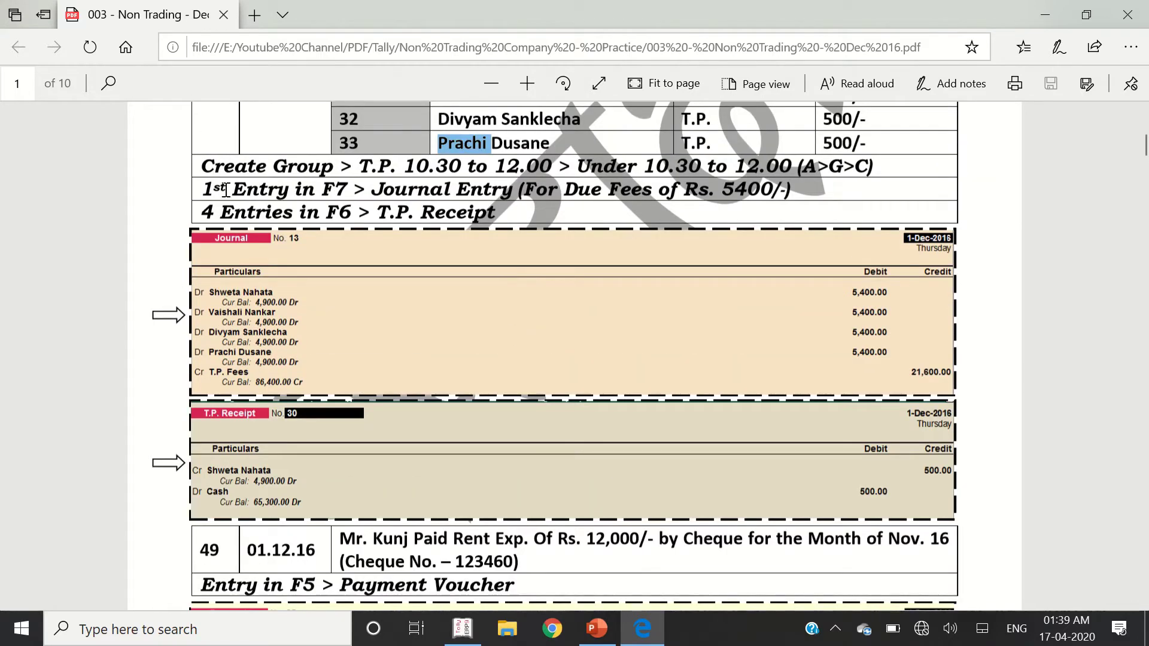
drag(226, 190, 369, 192)
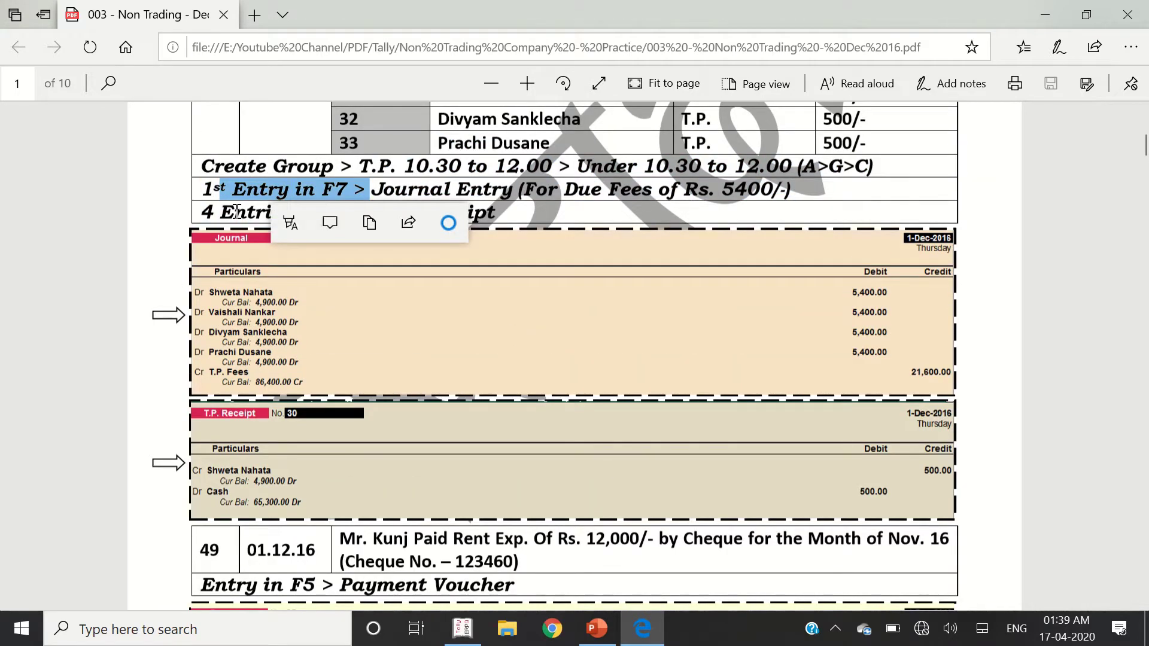
drag(234, 212, 354, 211)
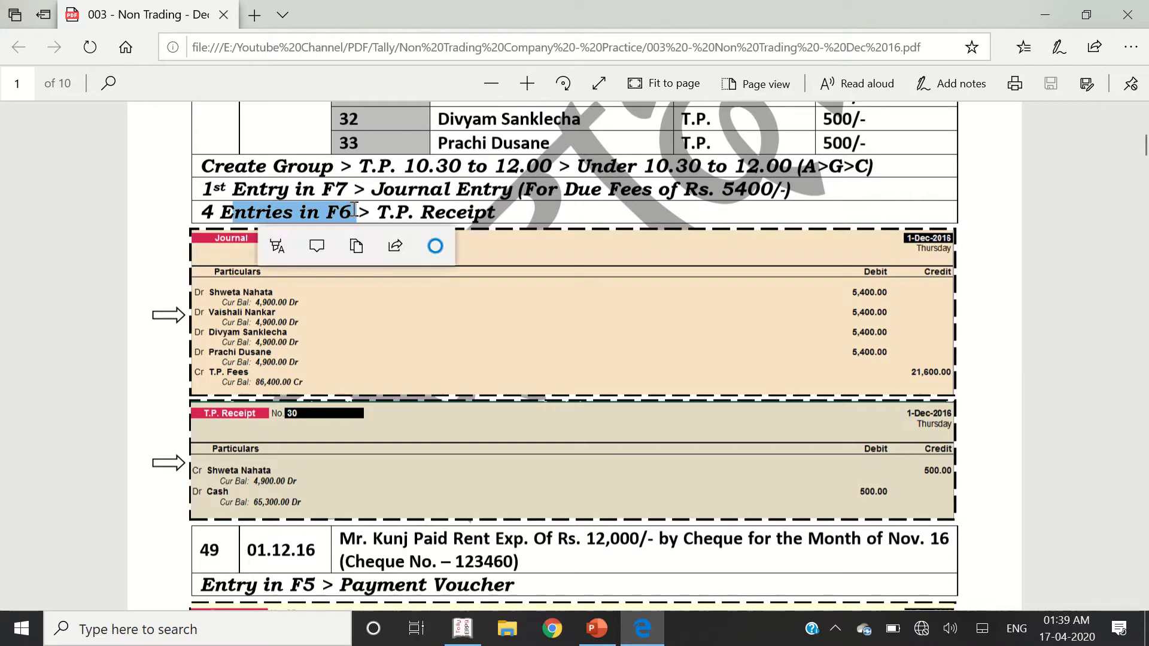
click(471, 203)
scroll(494, 367, down, 3)
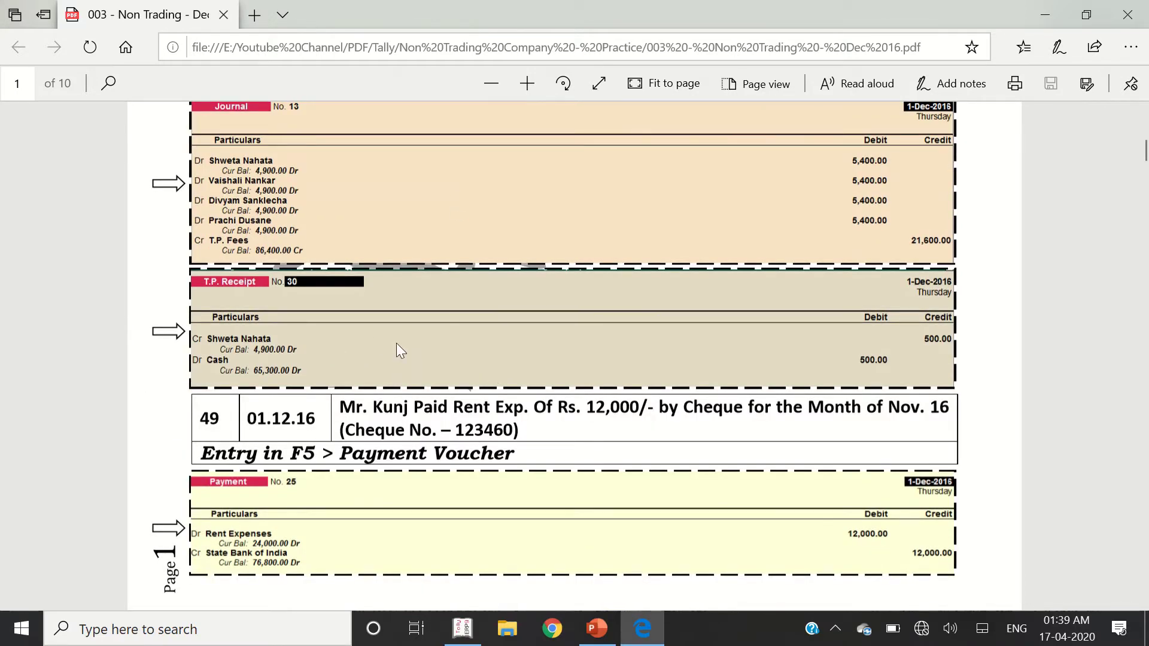
scroll(396, 343, down, 1)
scroll(404, 389, down, 2)
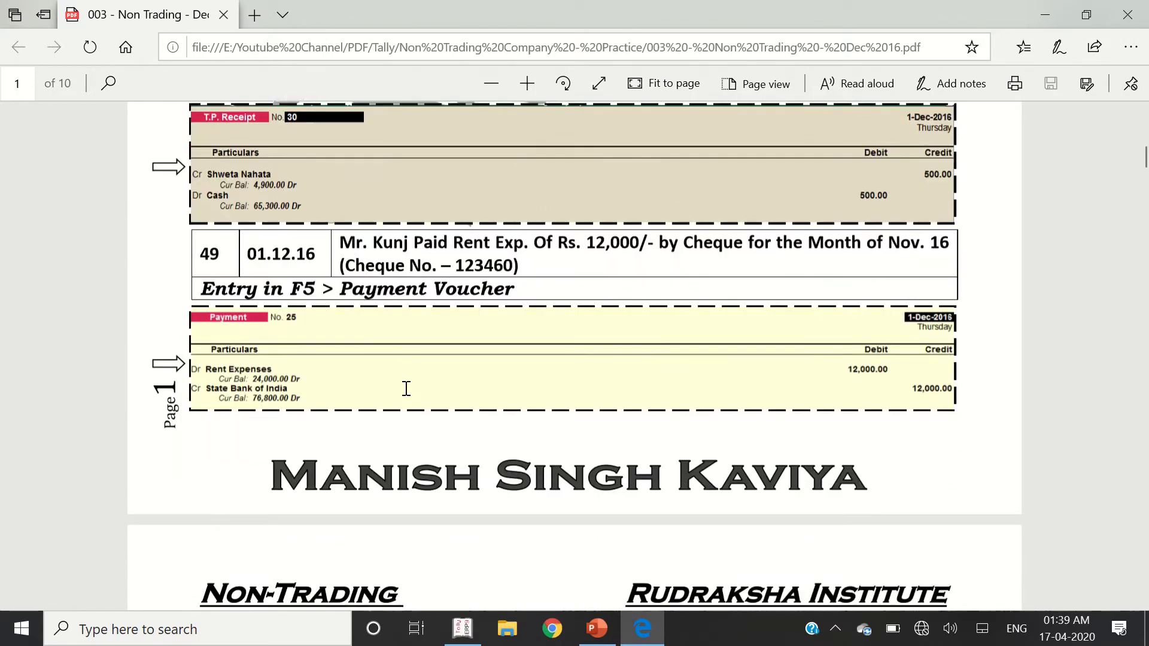
- Start a Payment voucher for transaction 49 and debit Rent A/c with 12000
drag(481, 228, 638, 228)
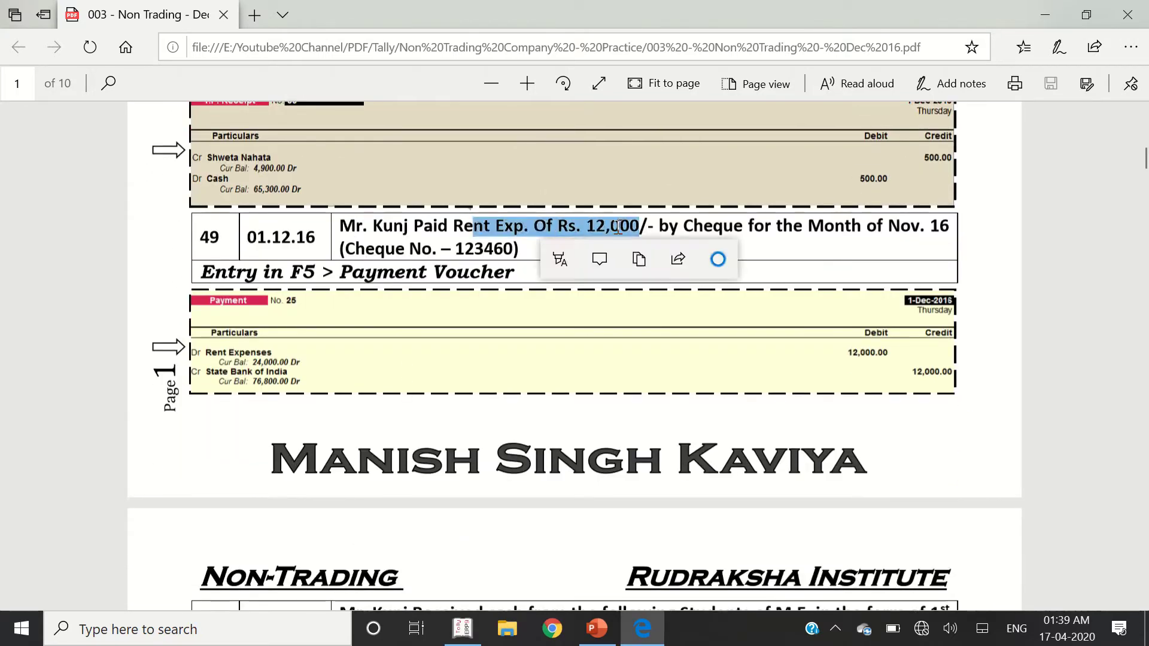
key(alt+Tab)
key(F5)
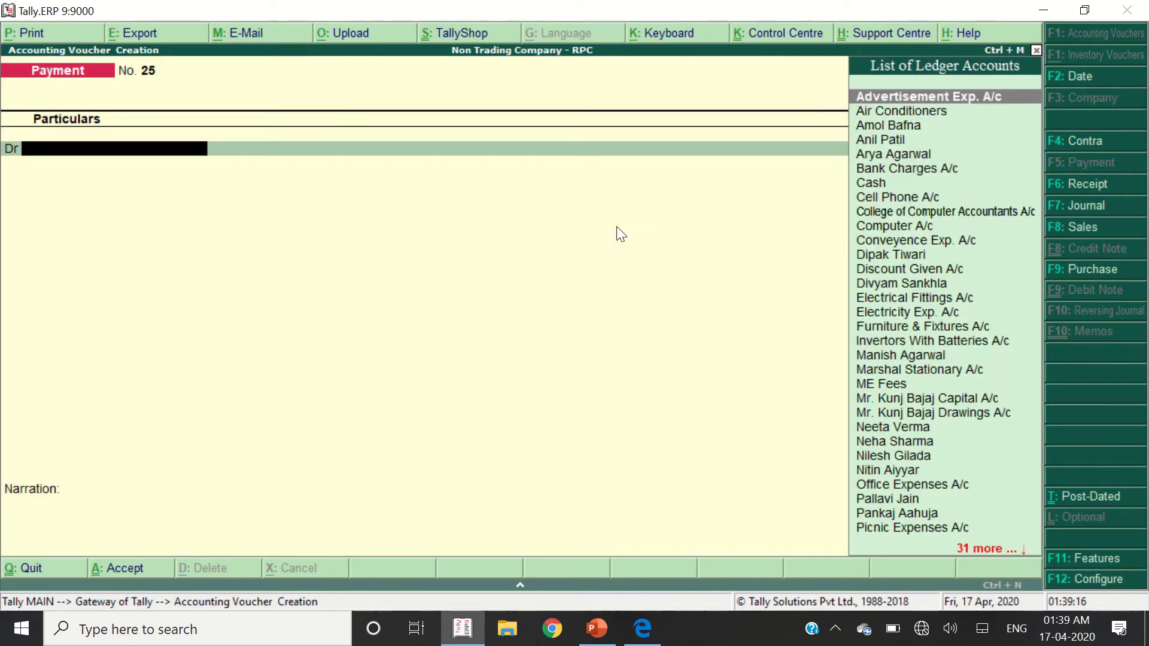
text(Rent)
key(Return)
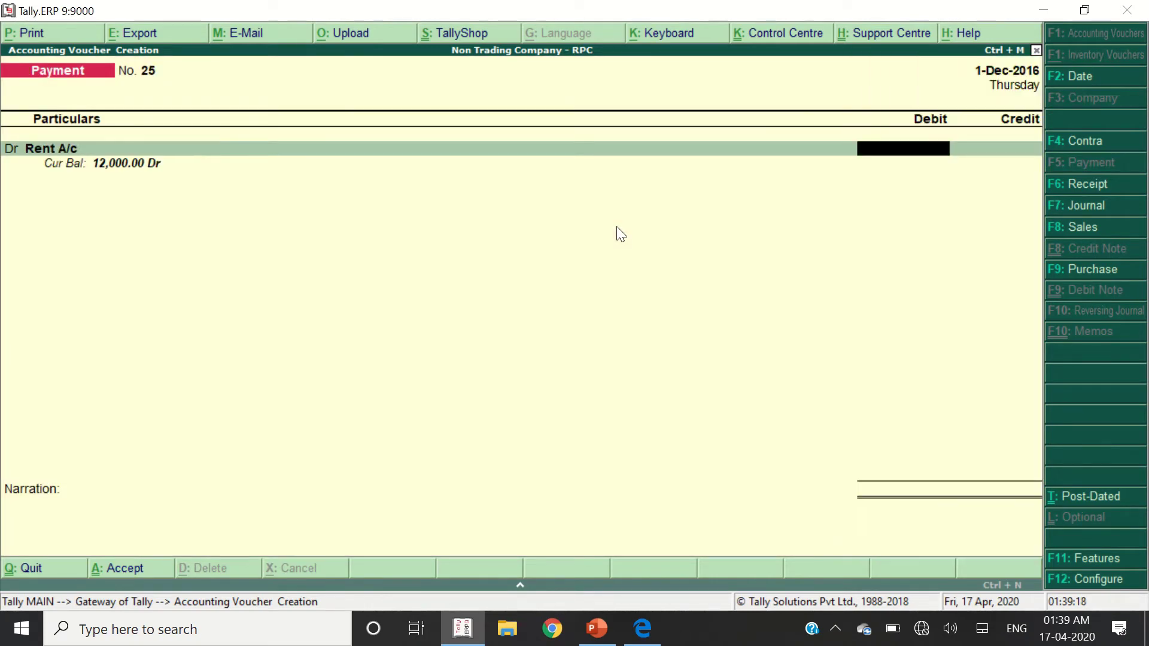
text(12000)
key(Return)
- Credit State Bank of India with 12000 by cheque, keeping the cheque range Not Applicable
key(Return)
key(alt+Tab)
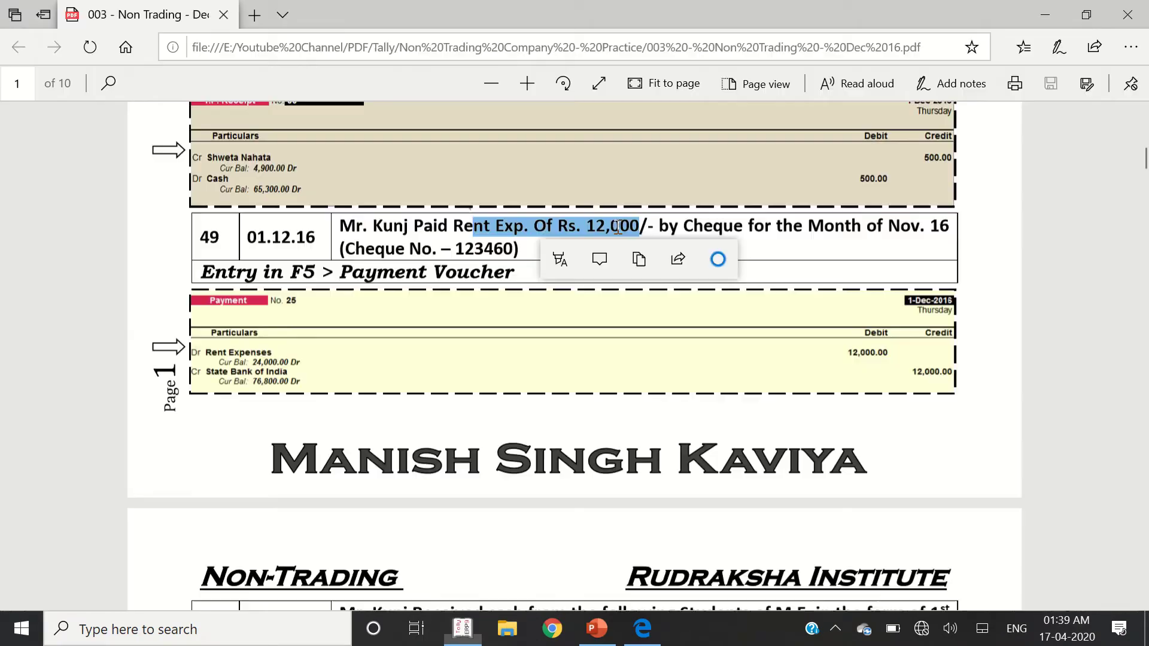
double_click(505, 250)
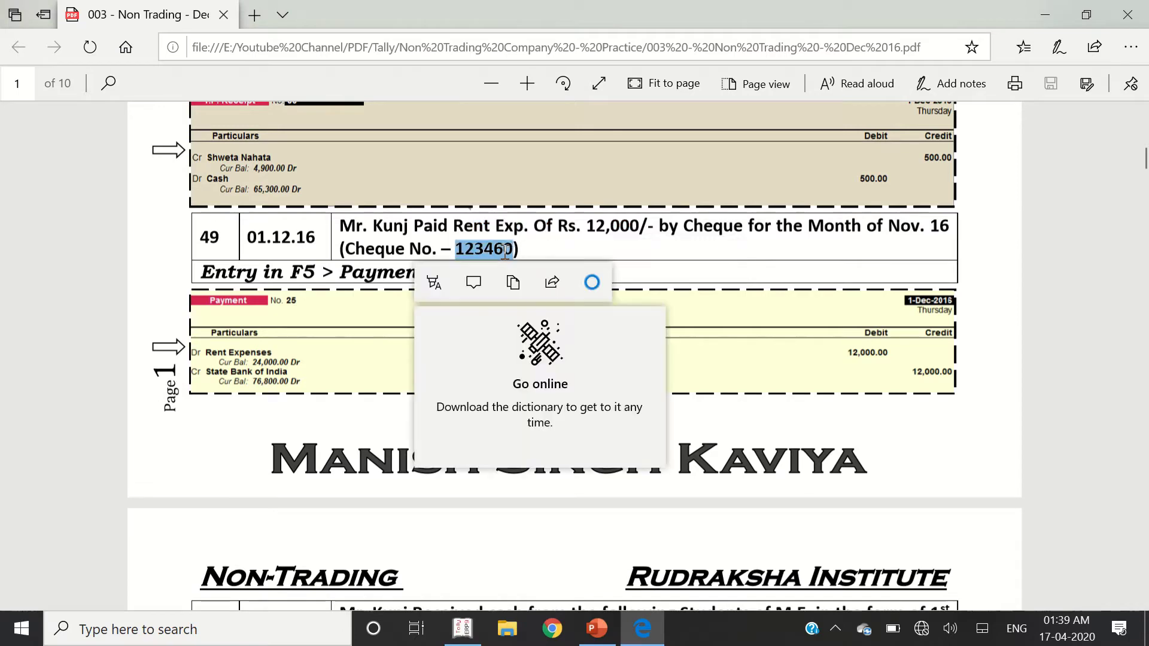
key(alt+Tab)
key(Return)
key(Return)
key(Return)
key(Return)
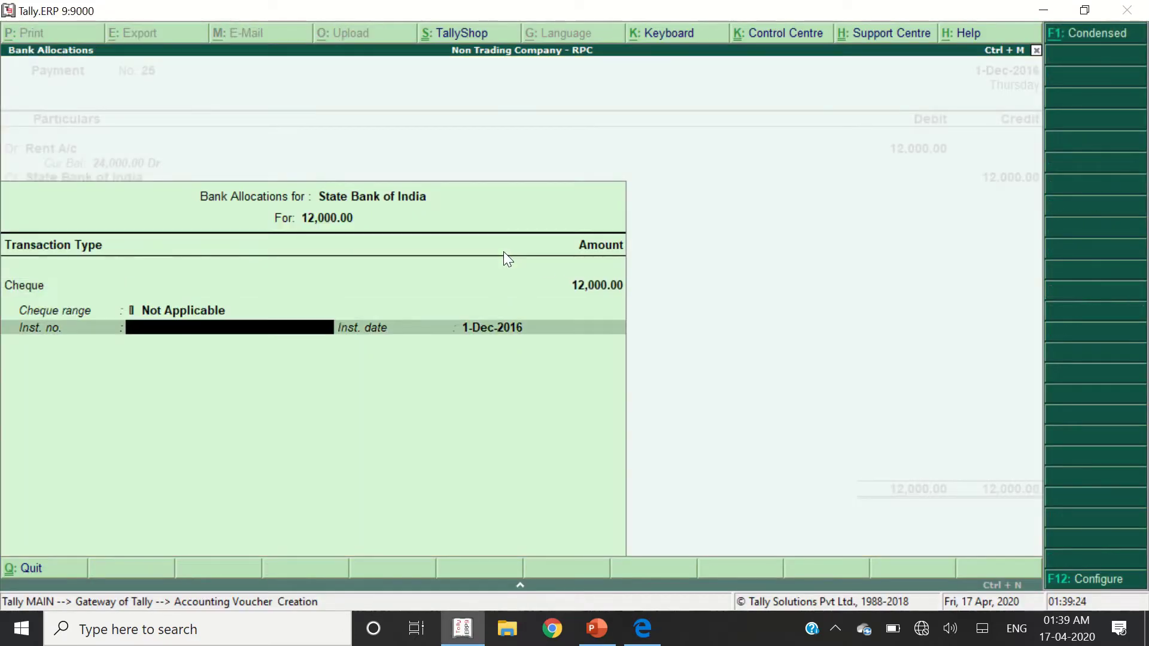
- Set the cheque's instrument number to 123460 and save the Payment voucher
text(123460)
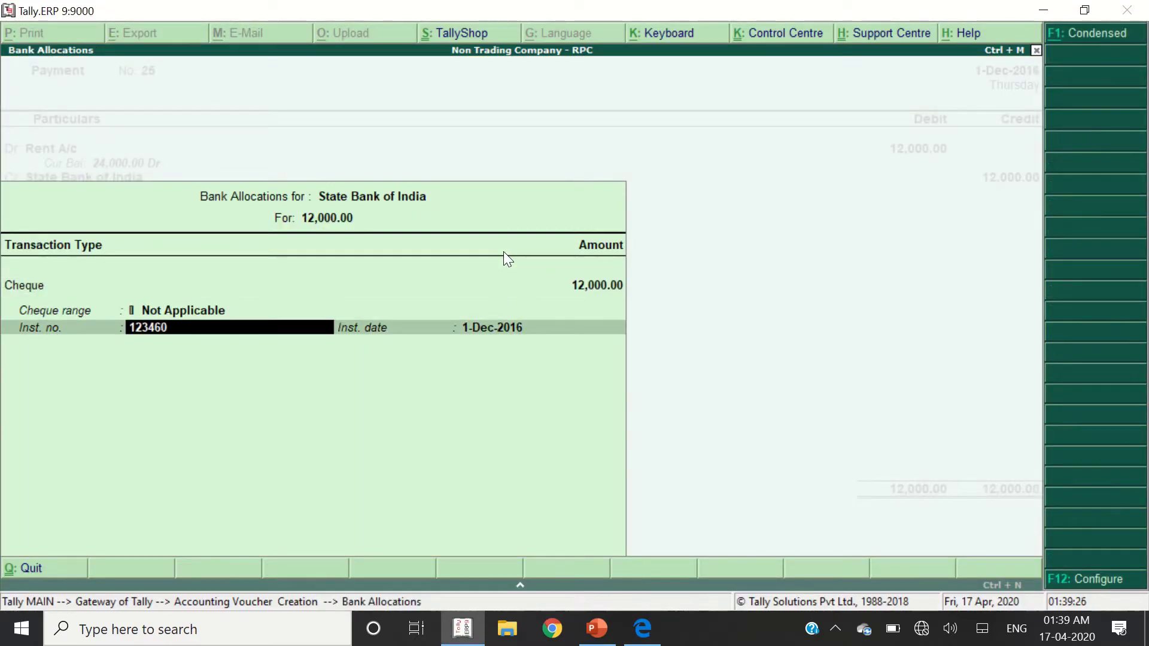
key(Return)
key(Return)
- Read transaction 50 in the PDF and change the voucher type to ME Receipt with number 14
key(alt+Tab)
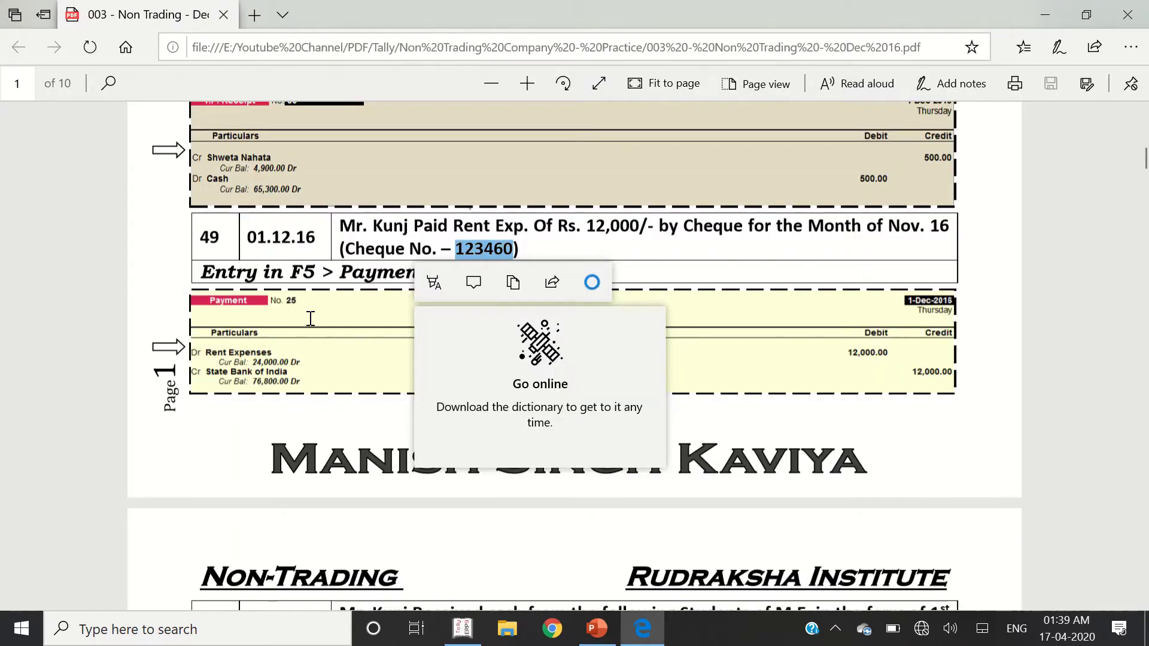
scroll(310, 325, down, 6)
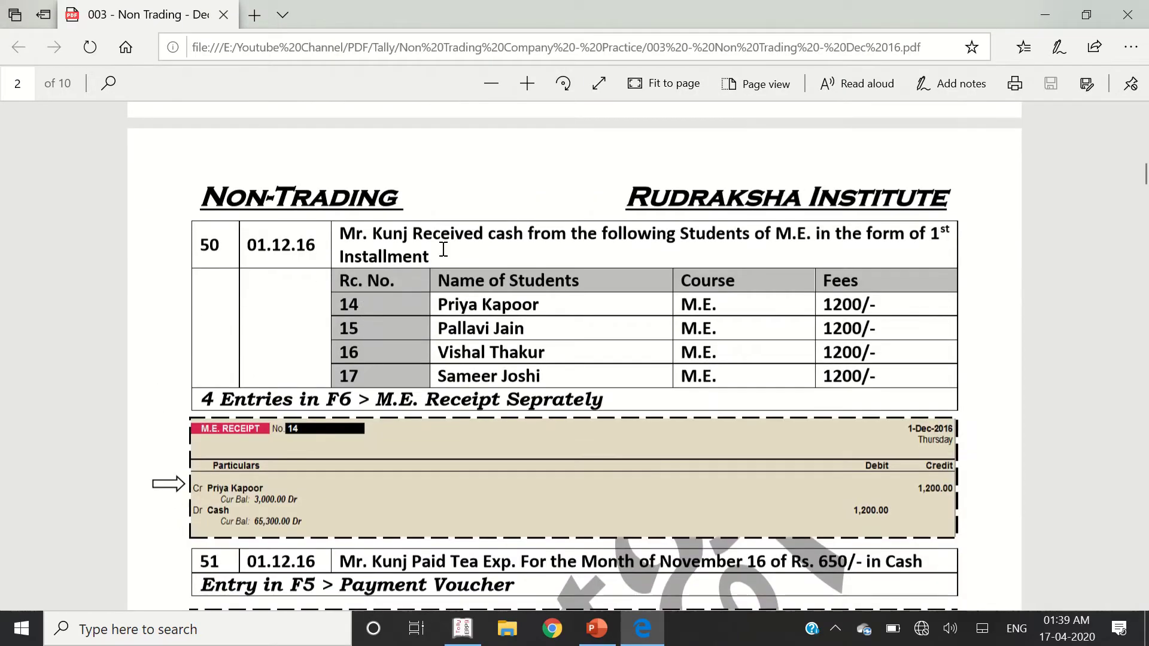
double_click(442, 243)
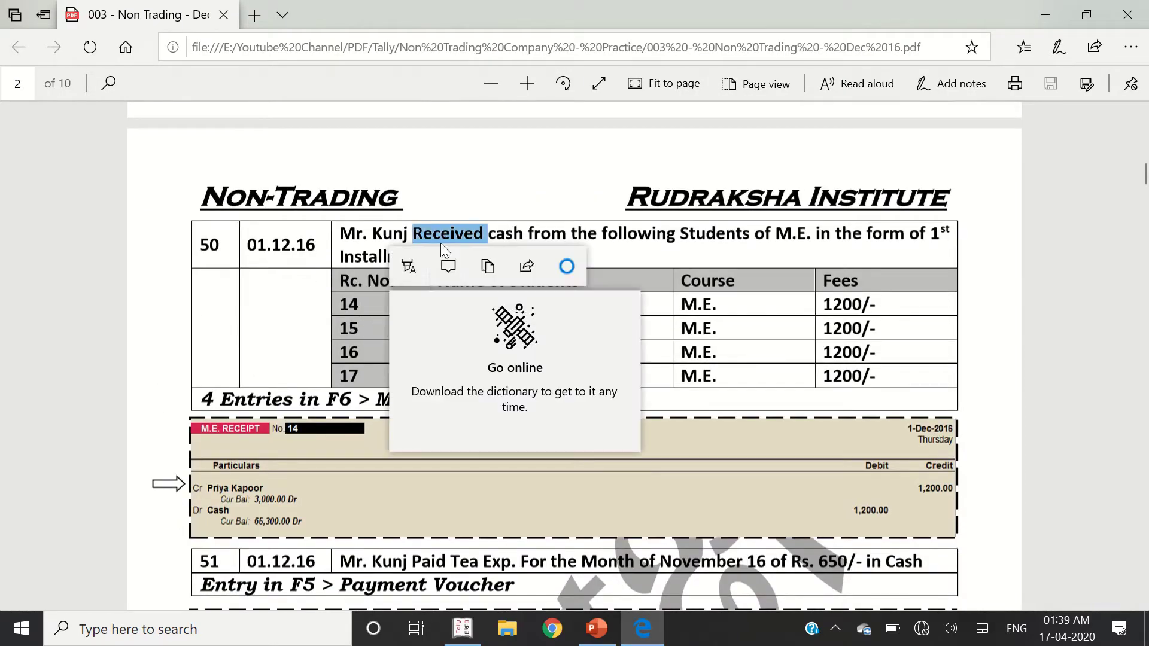
double_click(724, 302)
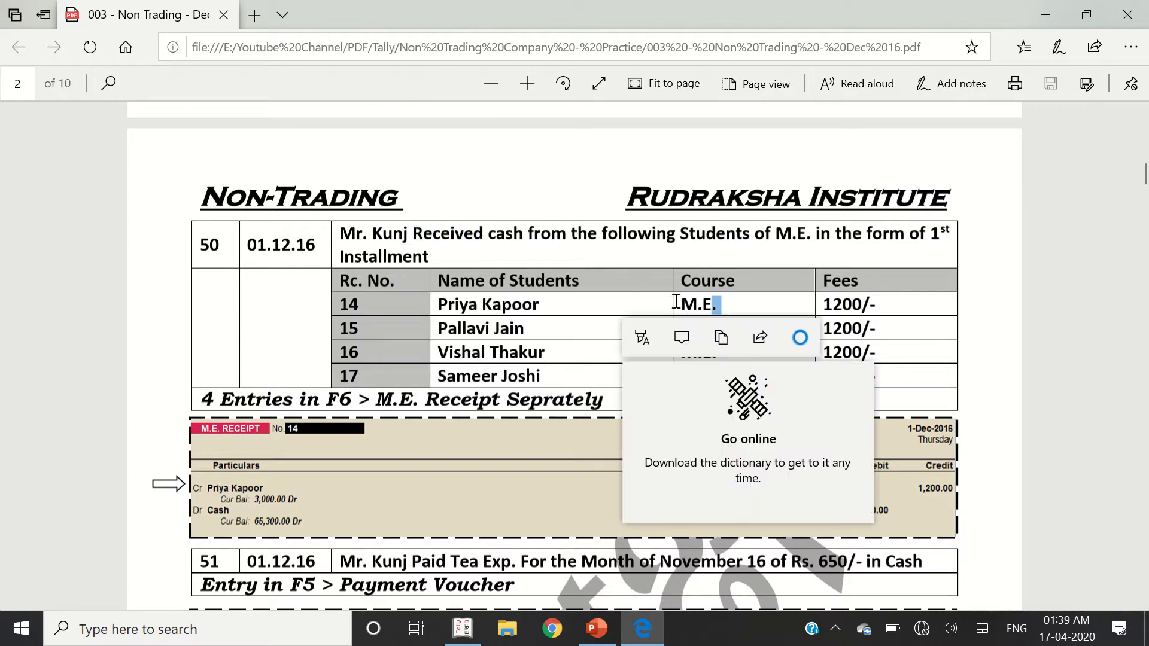
key(alt+Tab)
key(F9)
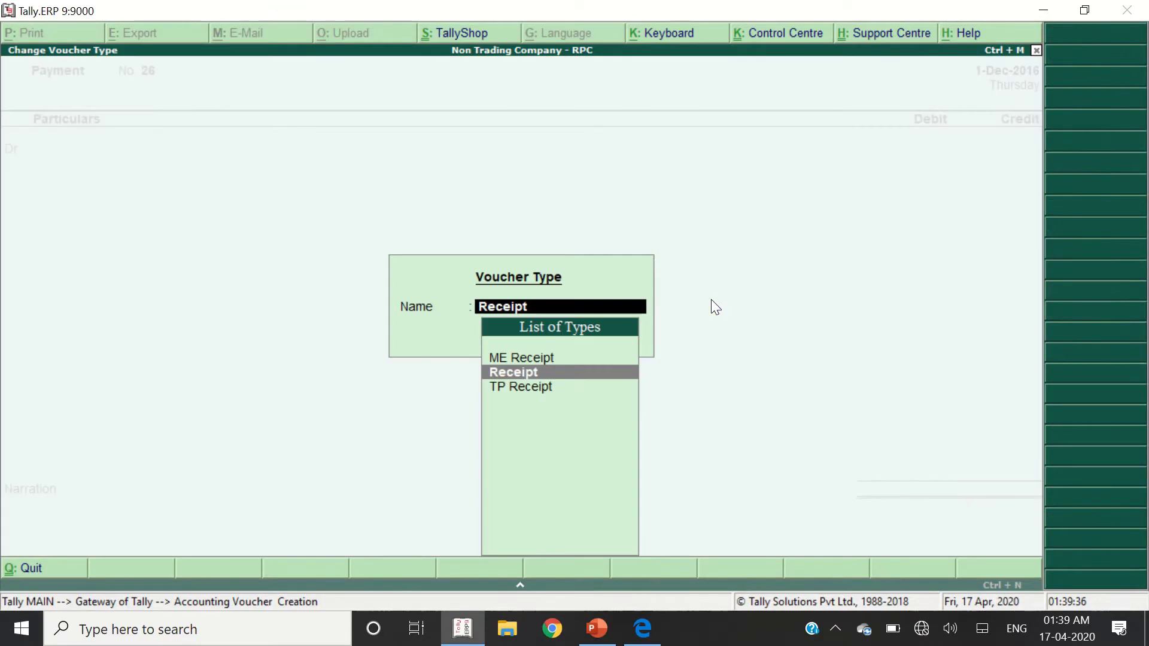
key(Up)
key(Return)
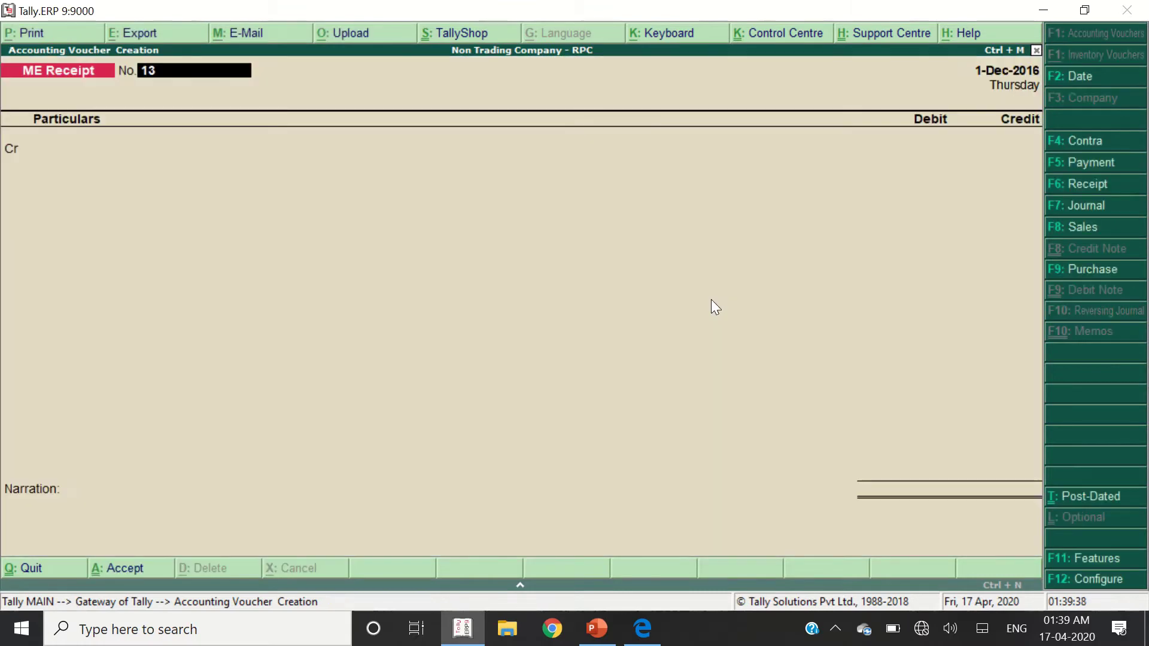
key(Return)
- Credit the first M.E. student listed under transaction 50 with 1200 in ME Receipt 14
key(alt+Tab)
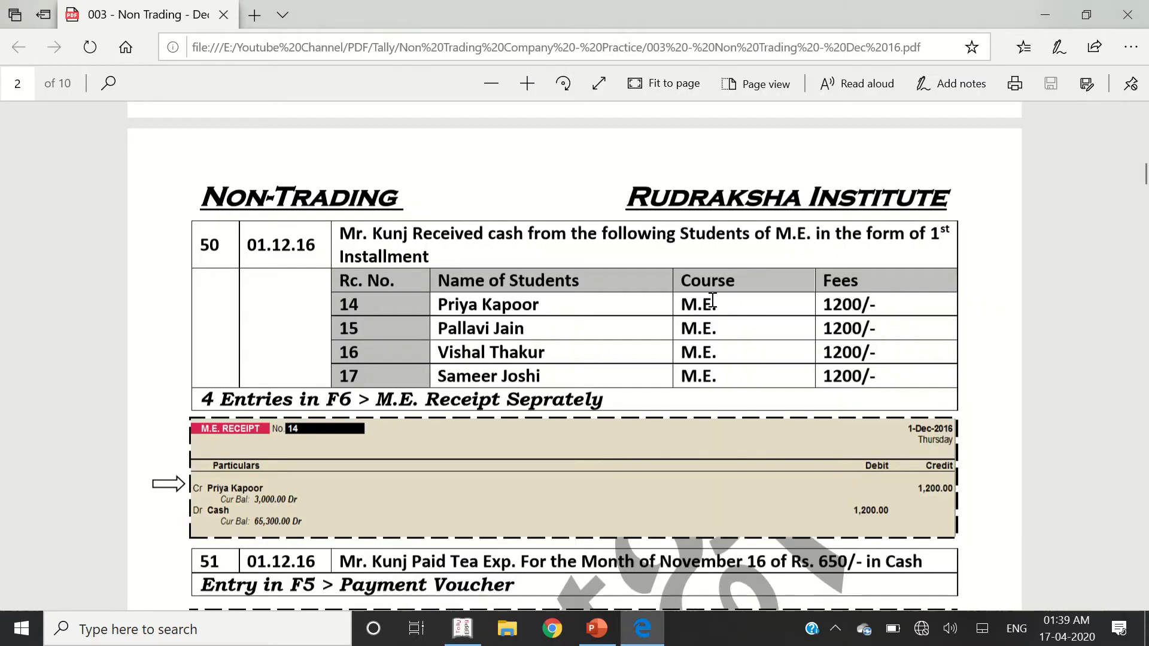
key(alt+Tab)
text(priya)
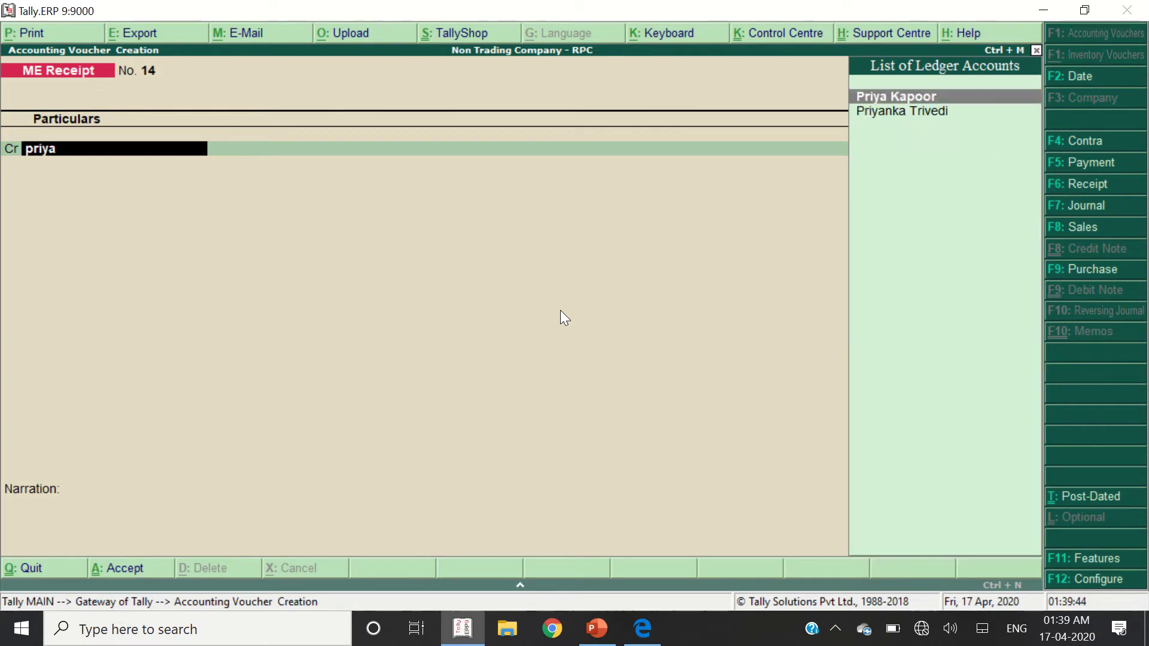
key(Return)
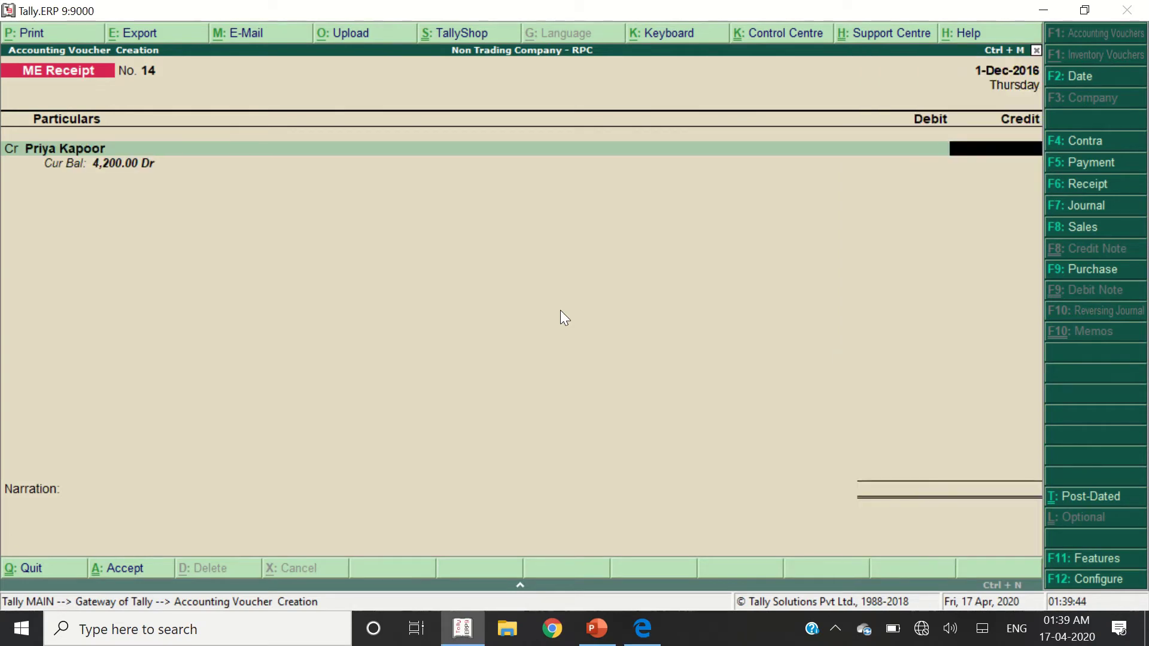
key(alt+Tab)
key(alt+Tab)
text(1200)
key(Return)
- Debit Cash with 1200 and save ME Receipt 14
key(Return)
key(Return)
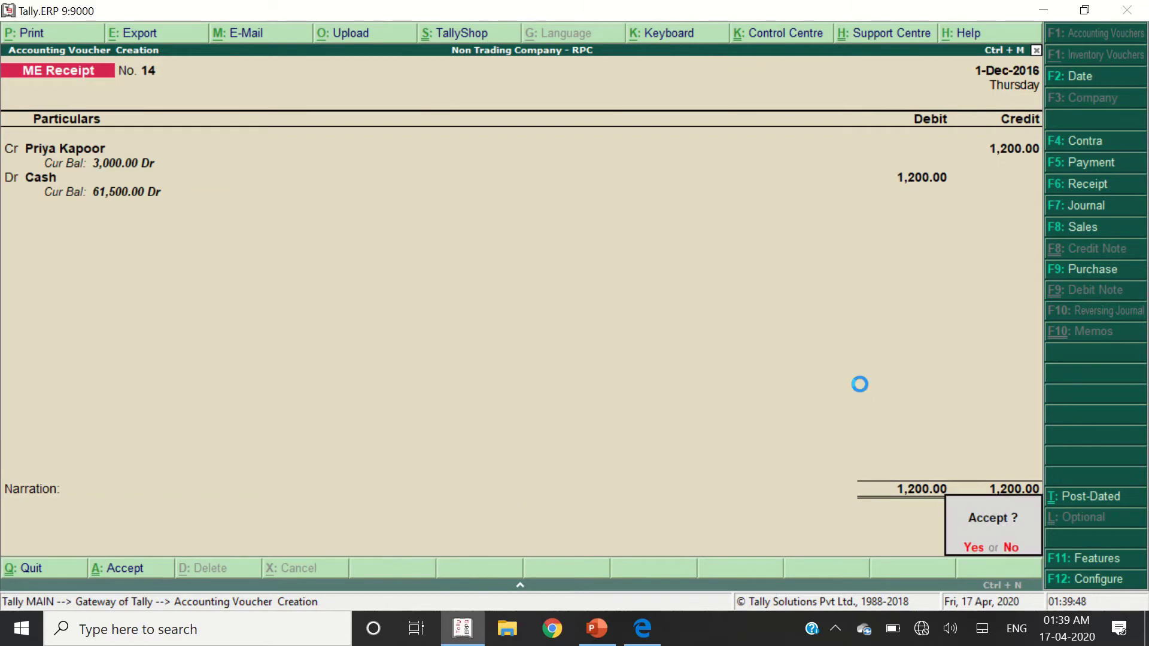
key(Return)
- Number the next ME Receipt 15 and credit the second student listed under transaction 50 with 1200
text(1)
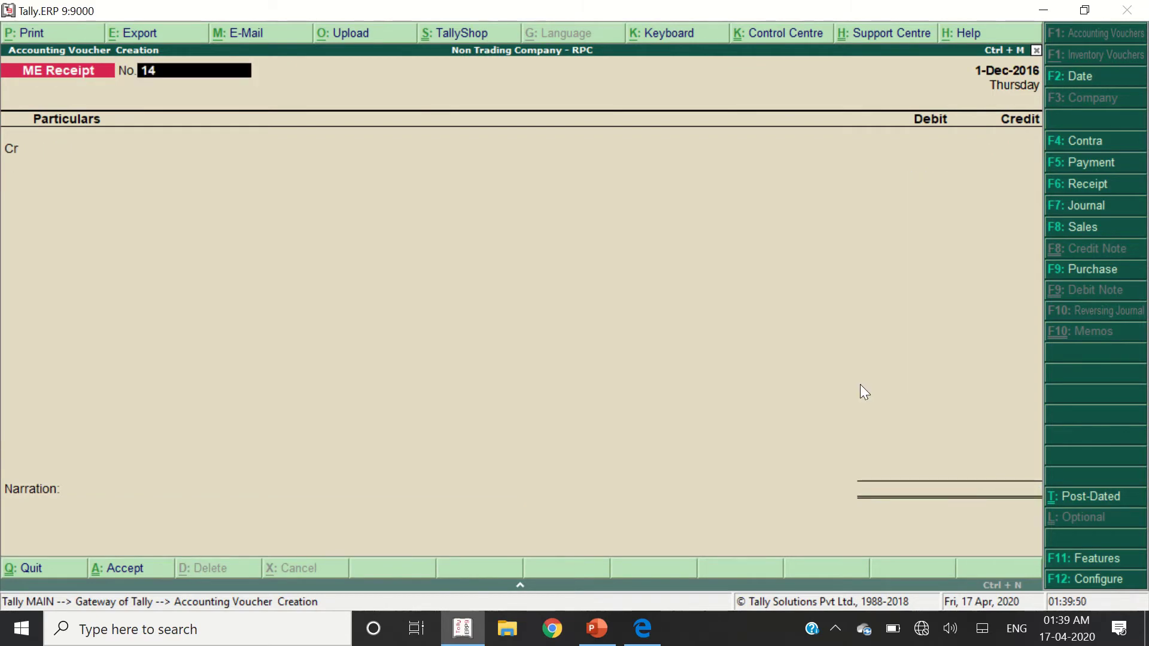
key(Return)
key(alt+Tab)
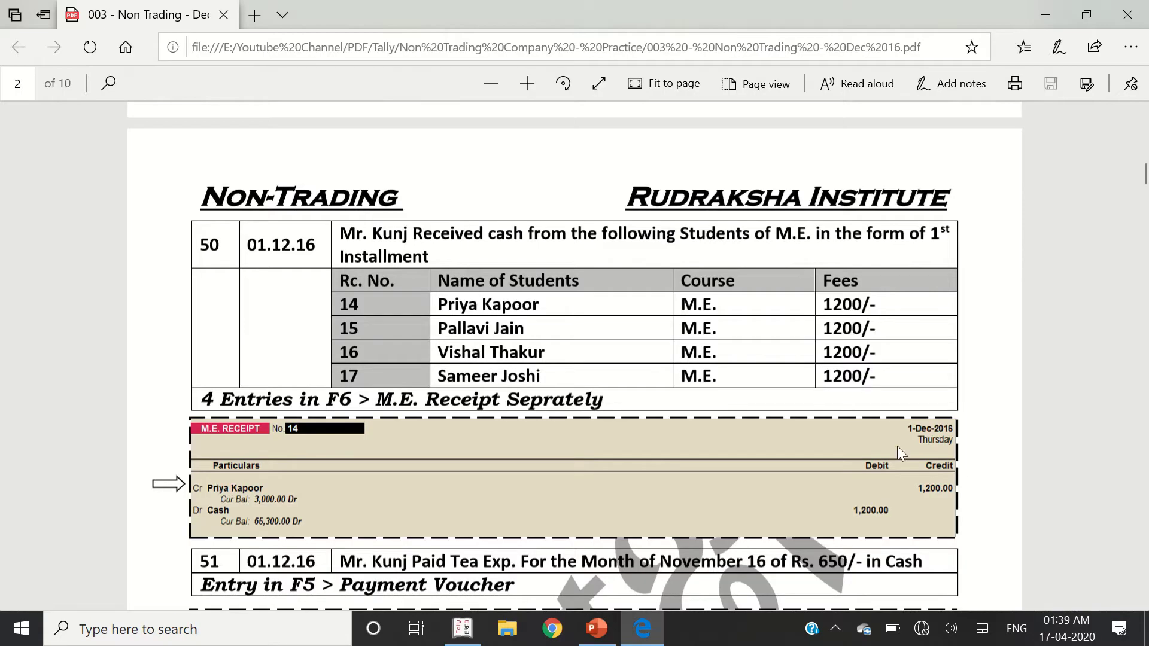
key(alt+Tab)
text(Pallavi)
key(Return)
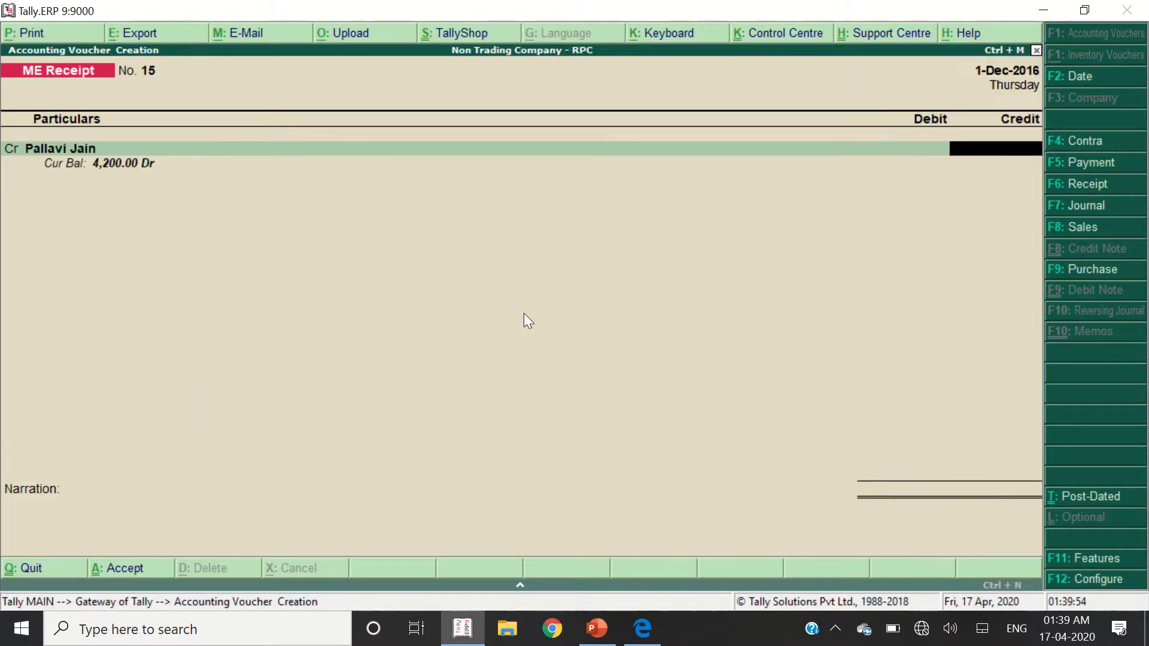
text(1200)
key(Return)
- Debit Cash with 1200 and save ME Receipt 15
text(Cash)
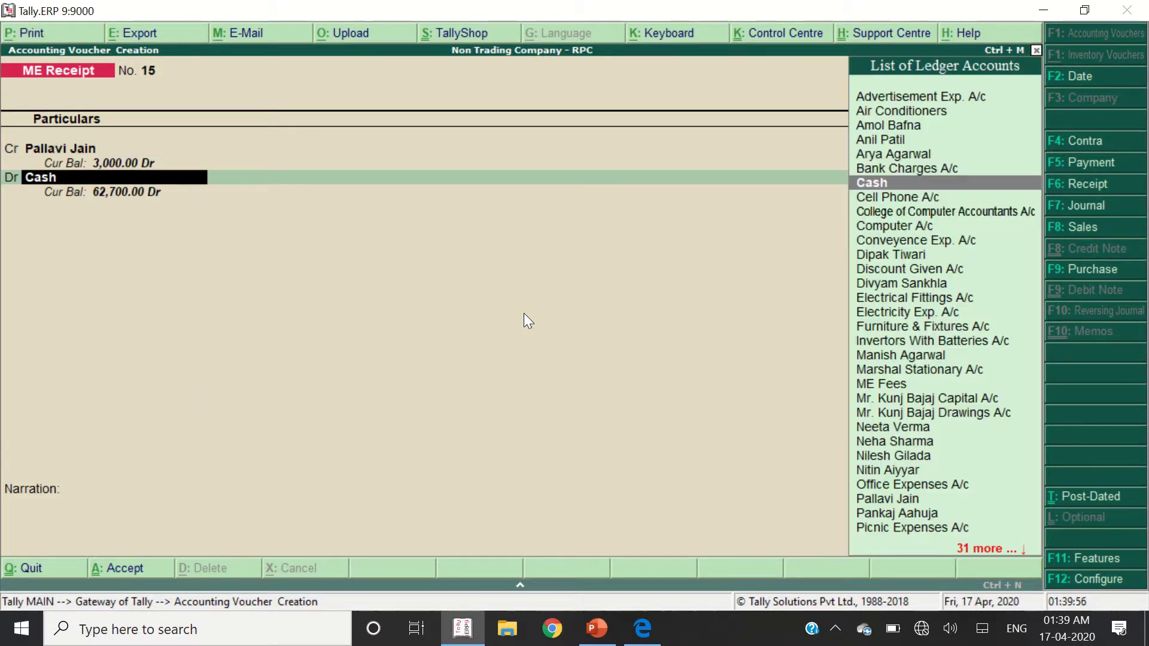
key(Return)
key(Return)
key(Return)
key(Return)
key(alt+Tab)
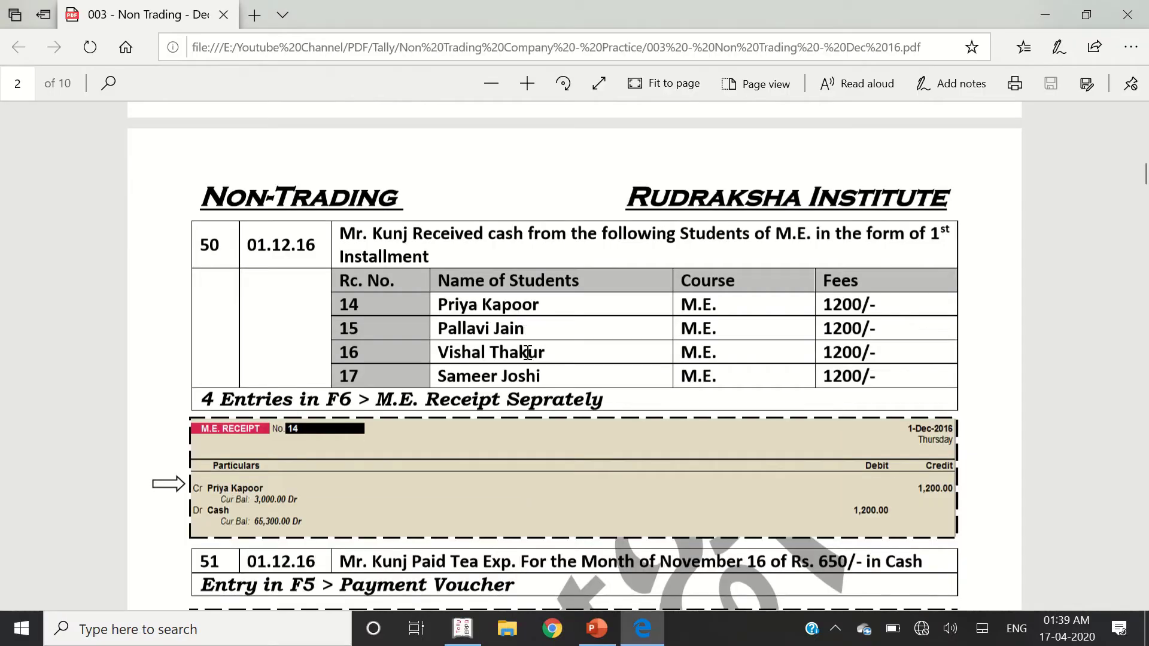
drag(527, 351, 436, 353)
key(alt+Tab)
text(vis)
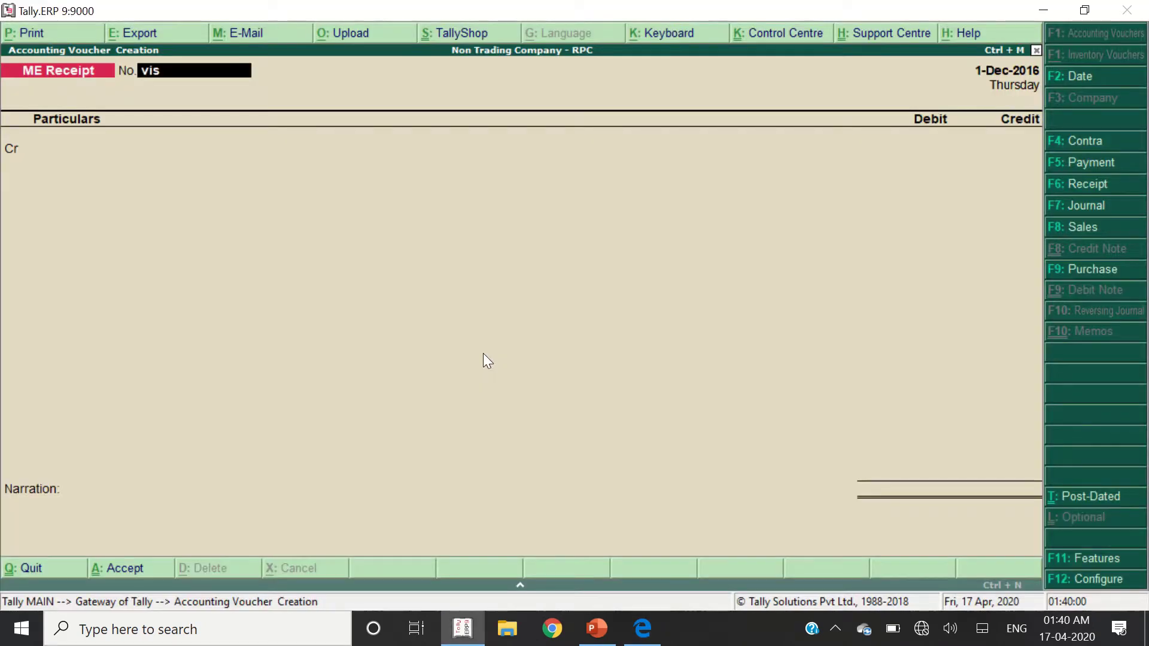
text(hal)
key(BackSpace)
key(BackSpace)
key(BackSpace)
key(BackSpace)
key(BackSpace)
key(BackSpace)
- Number the new ME Receipt 16 and credit the third student listed under transaction 50 with 1200
text(16)
key(Return)
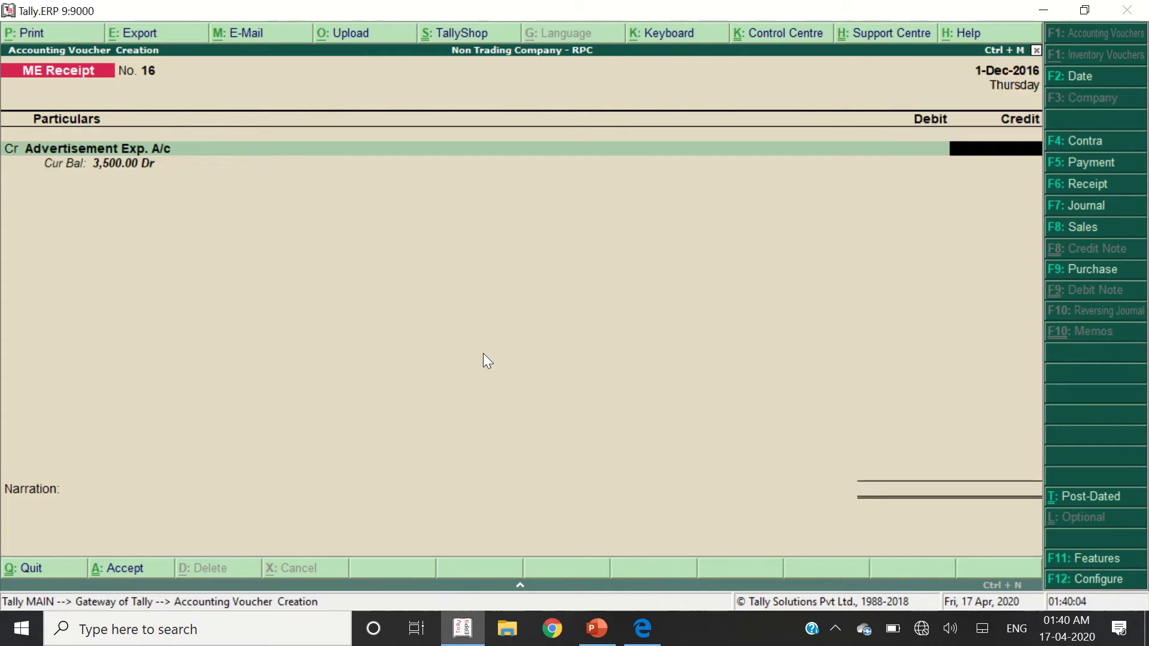
text(Vishal)
key(Return)
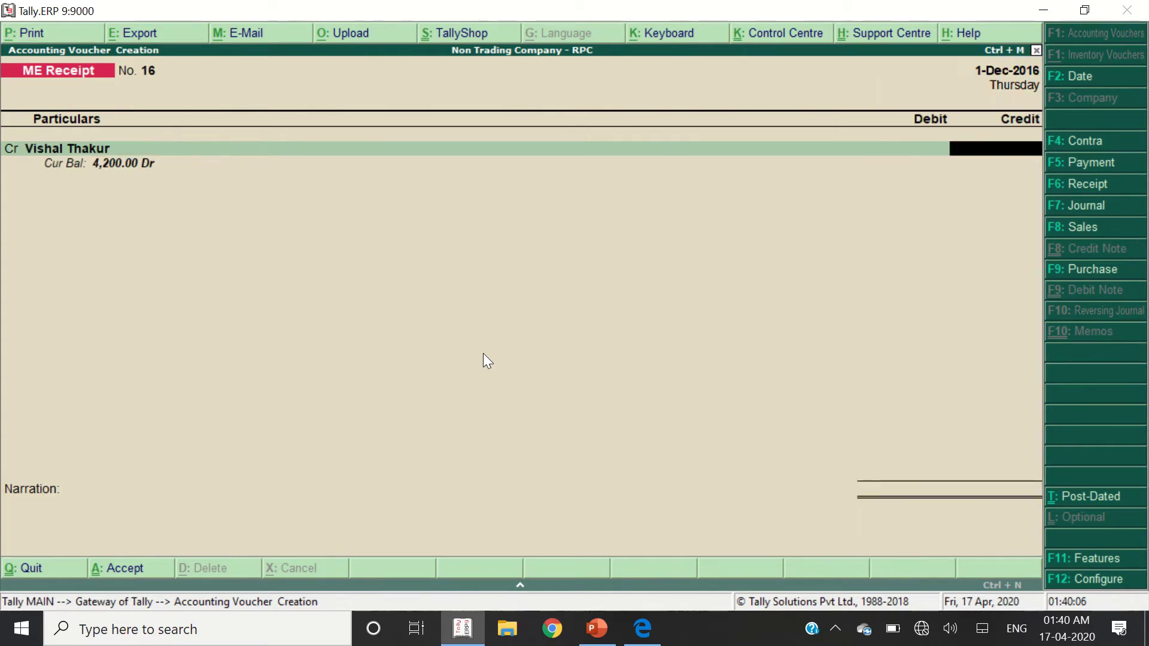
text(1200)
key(Return)
- Debit Cash with 1200 and save ME Receipt 16
key(Return)
key(Return)
key(Return)
key(Return)
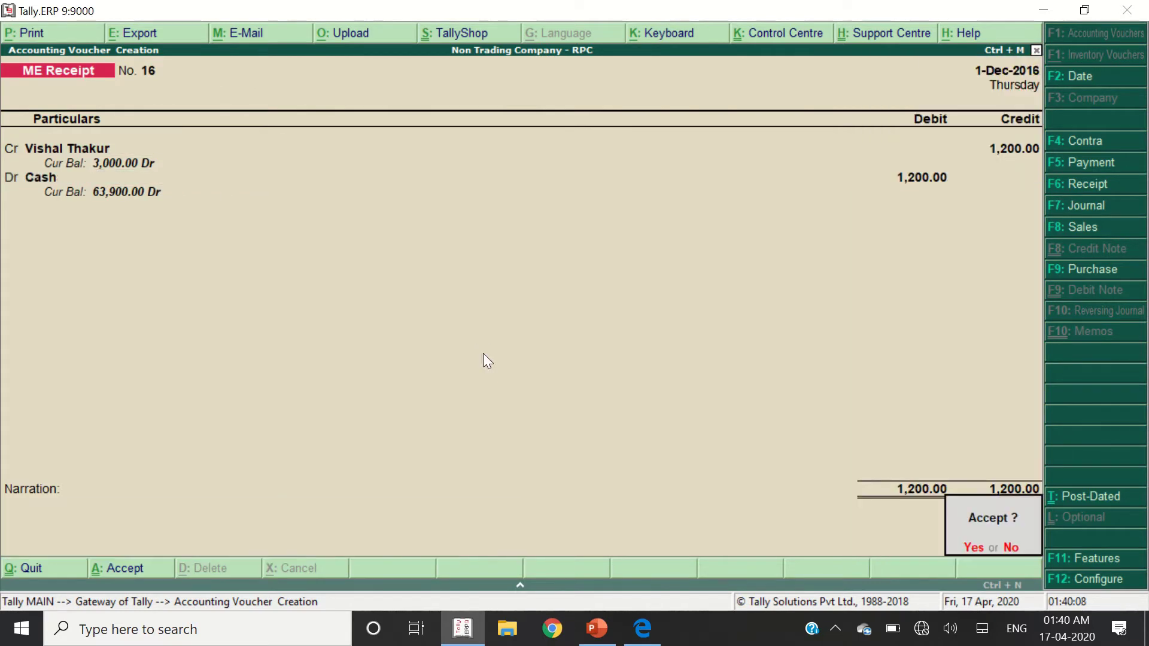
- Number the next ME Receipt 17 and credit the fourth student listed under transaction 50 with 1200
key(alt+Tab)
double_click(532, 376)
key(alt+Tab)
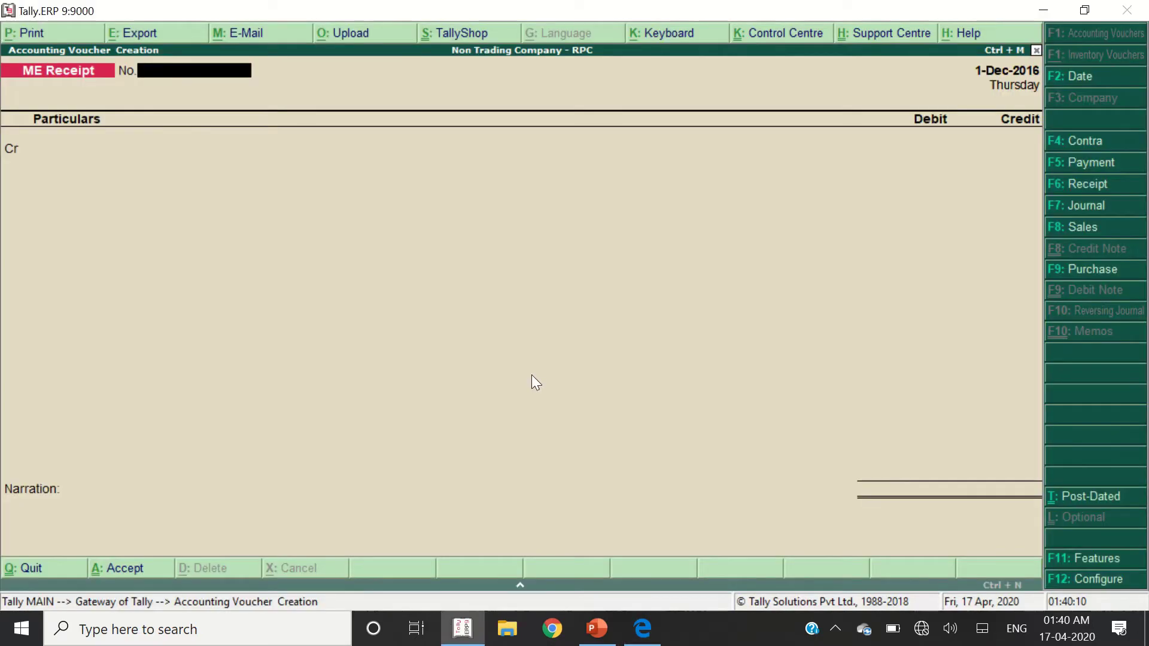
text(17)
key(Return)
text(Same)
key(Return)
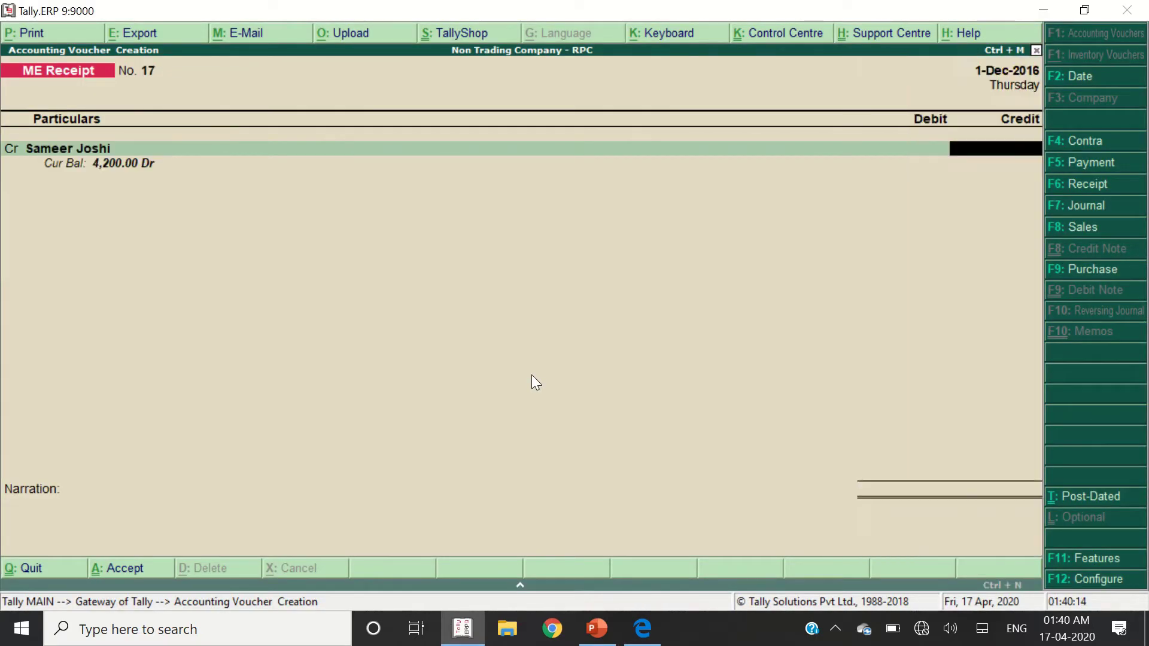
key(alt+Tab)
key(alt+Tab)
text(1200)
key(Return)
- Debit Cash with 1200 and save ME Receipt 17
key(Return)
key(Return)
key(Return)
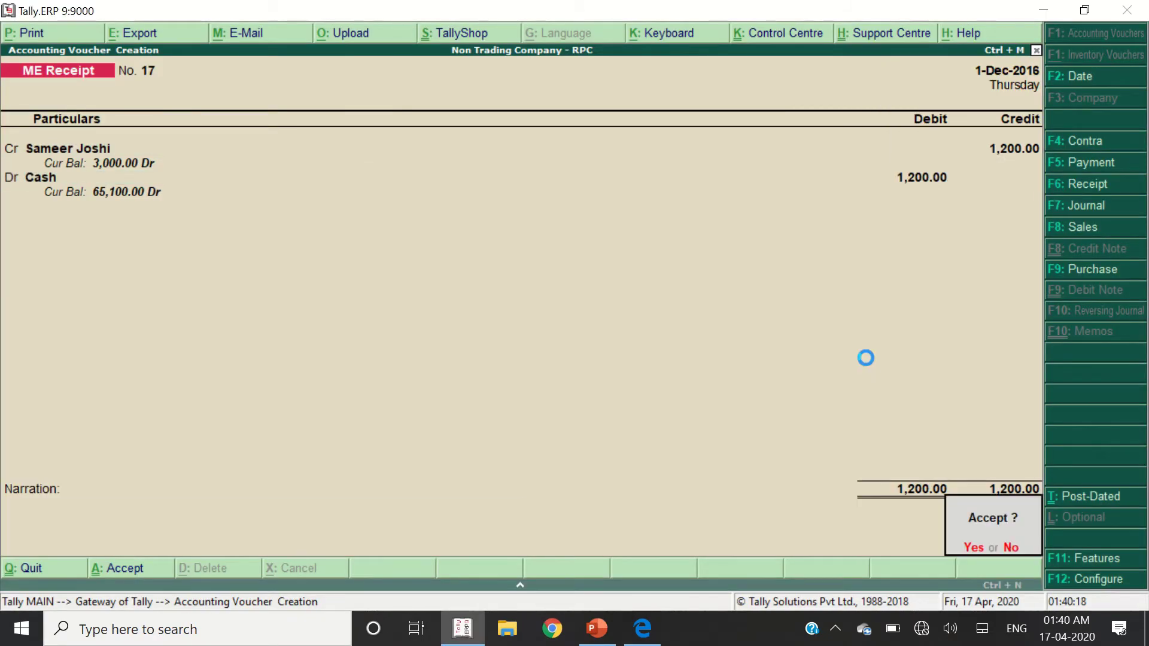
key(Return)
- Read transaction 51 in the PDF, then start a Payment voucher debiting Tea & Cofee Exp. A/c with 650
key(alt+Tab)
scroll(885, 359, down, 4)
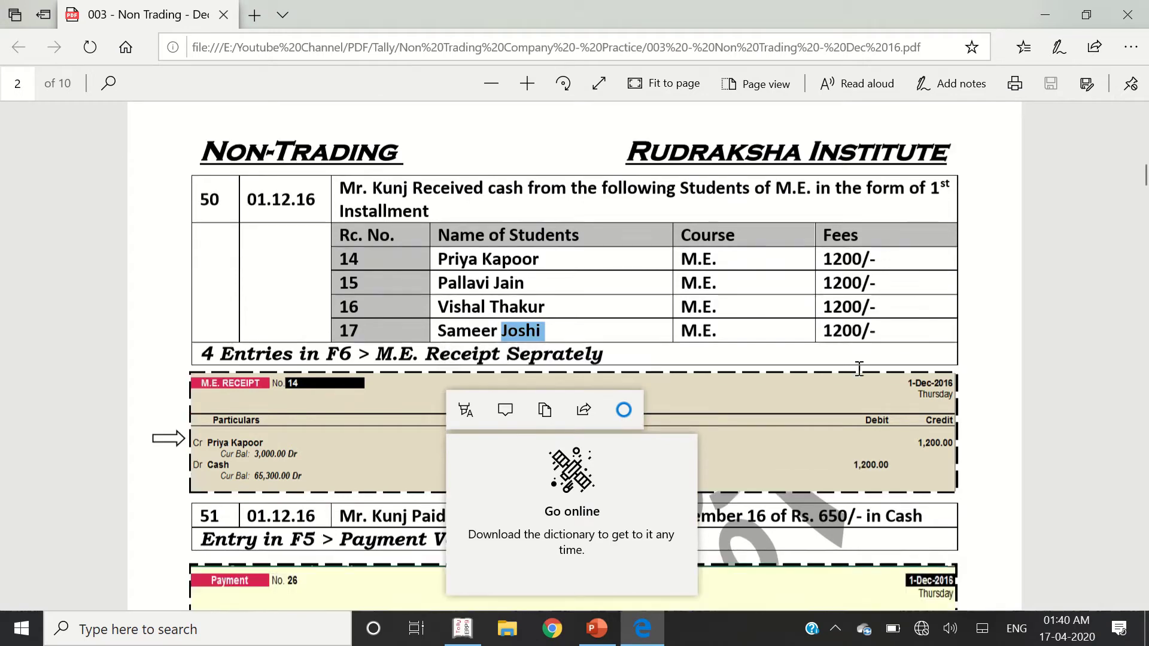
scroll(857, 368, down, 1)
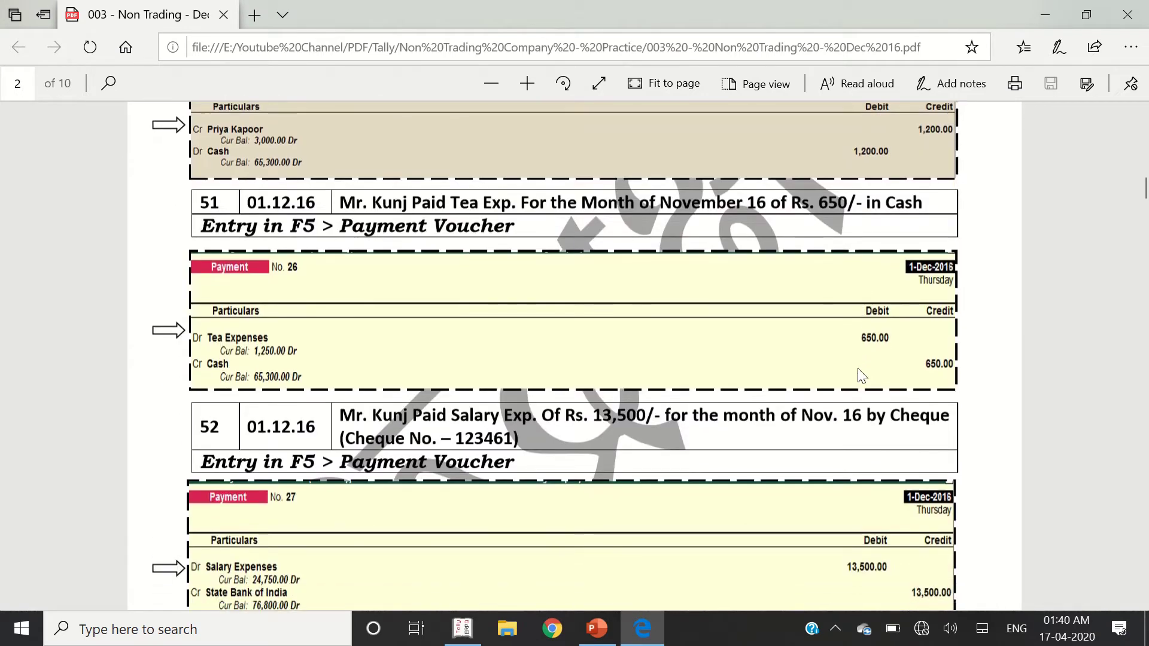
double_click(421, 203)
key(alt+Tab)
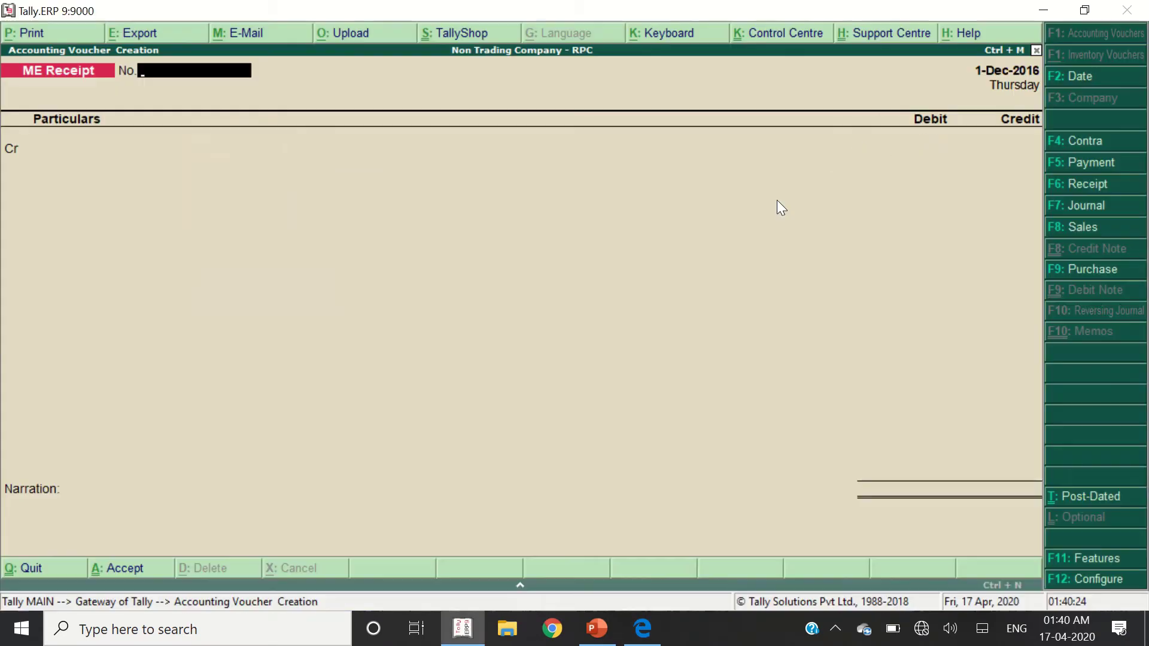
key(F5)
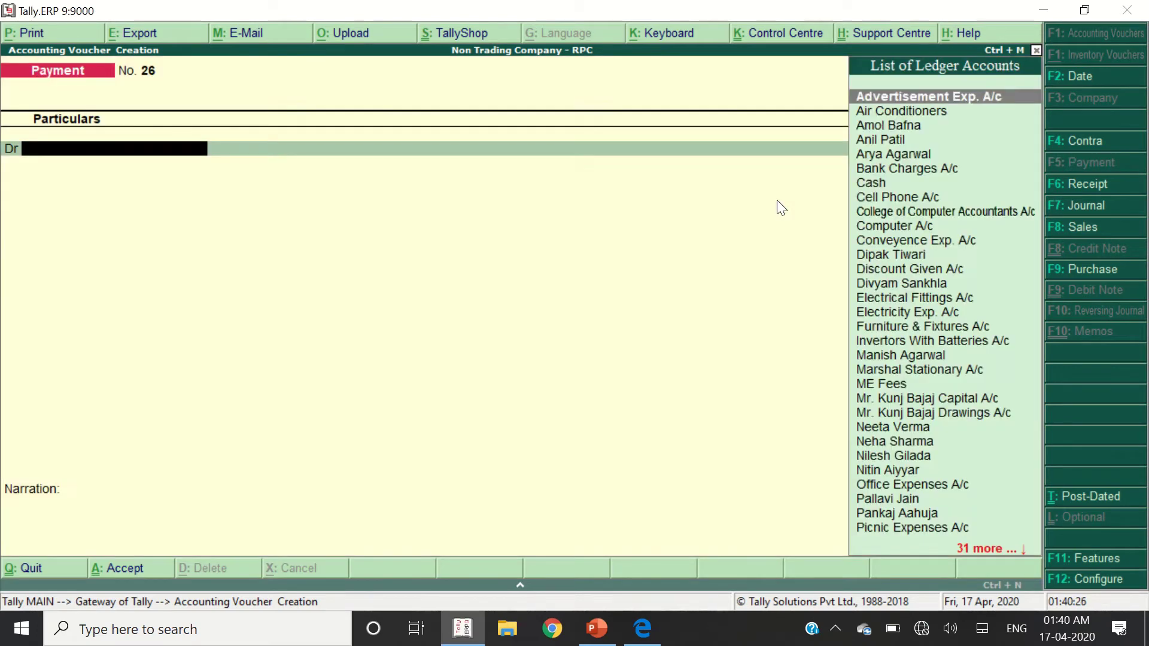
text(Tea)
key(Return)
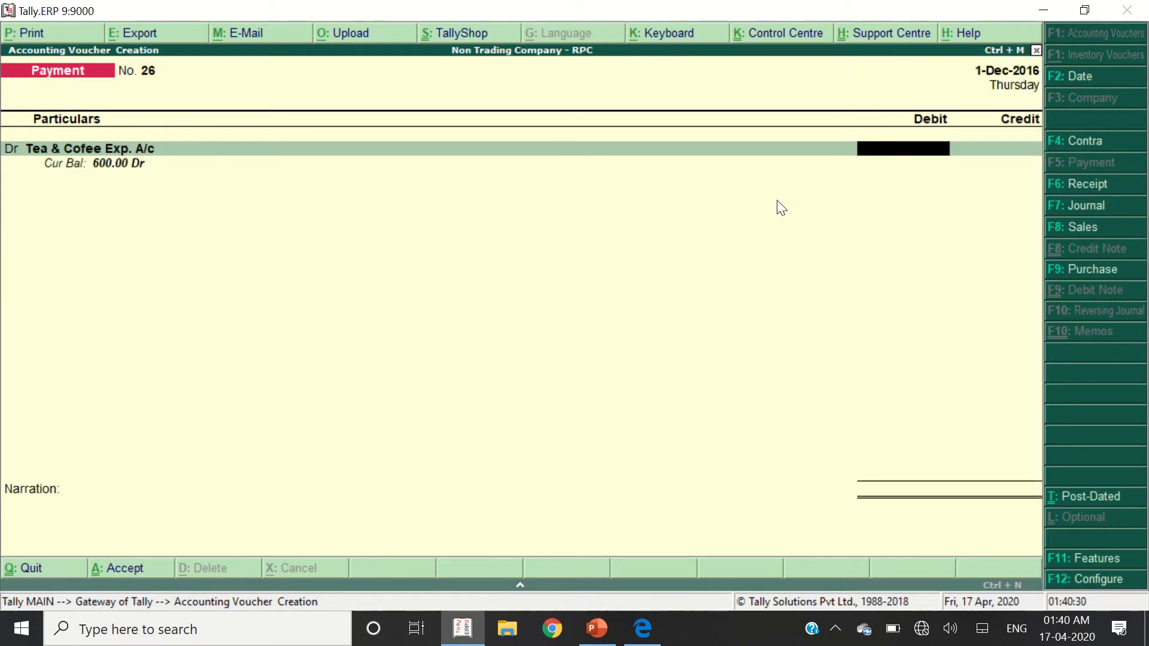
text(650)
key(Return)
- Credit Cash with 650 and save the tea expense Payment voucher
key(Return)
key(Return)
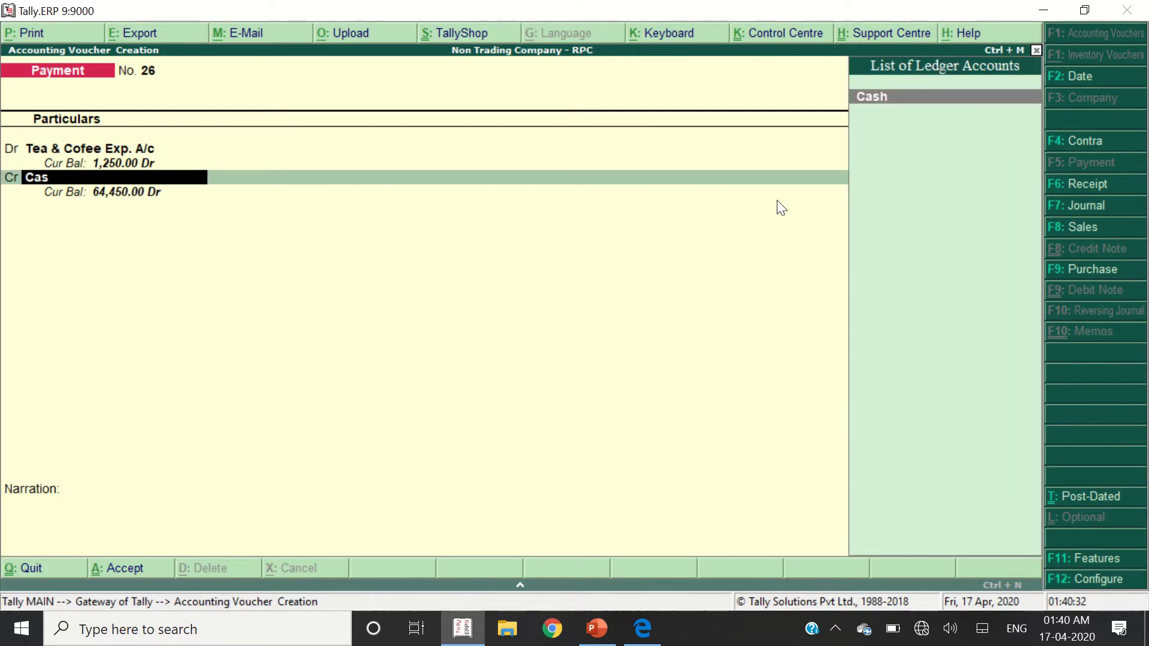
key(alt+Tab)
key(alt+Tab)
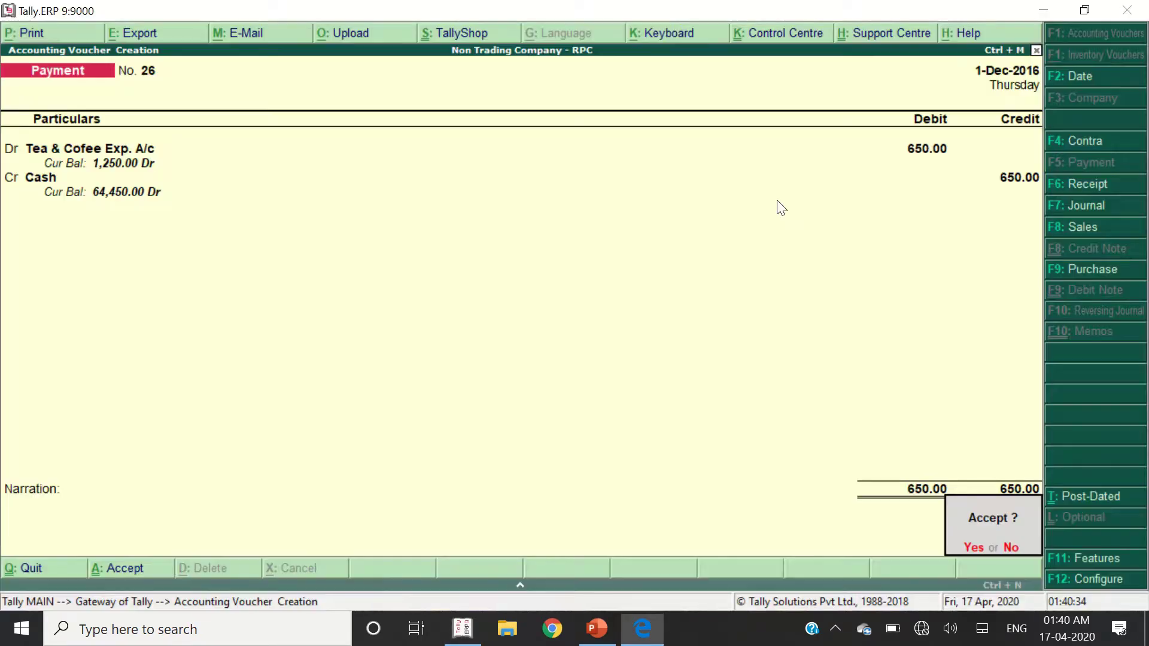
- Read transaction 52 in the PDF and debit Salary A/c with 13500 in the next Payment voucher
key(alt+Tab)
click(820, 317)
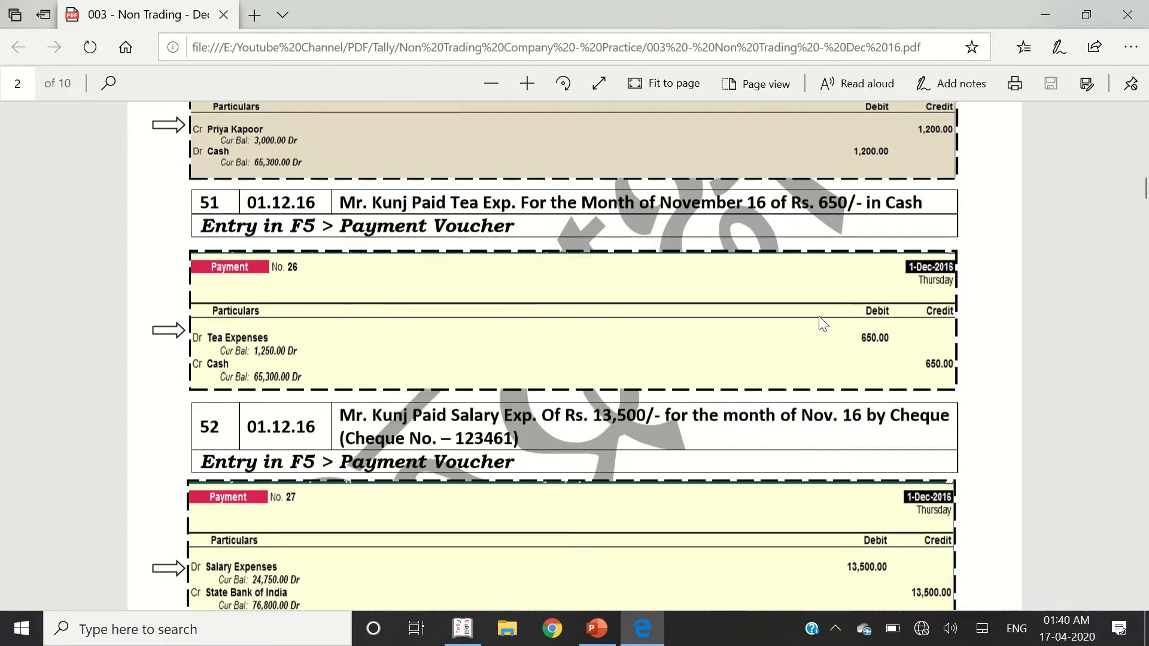
scroll(820, 317, down, 4)
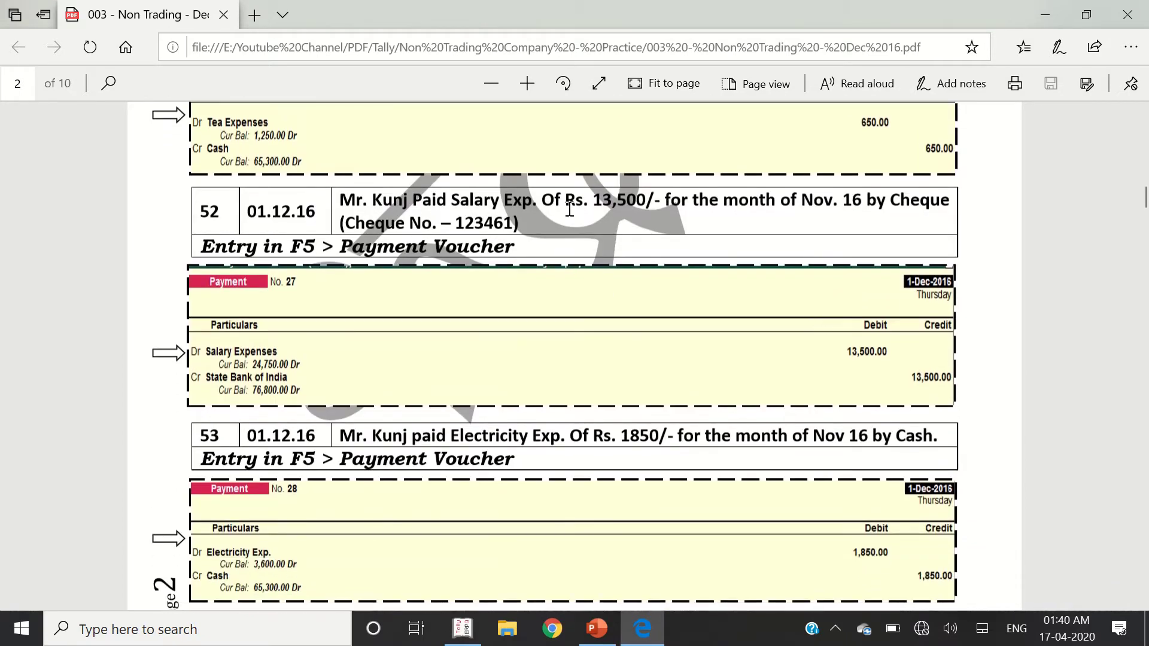
drag(563, 202, 708, 198)
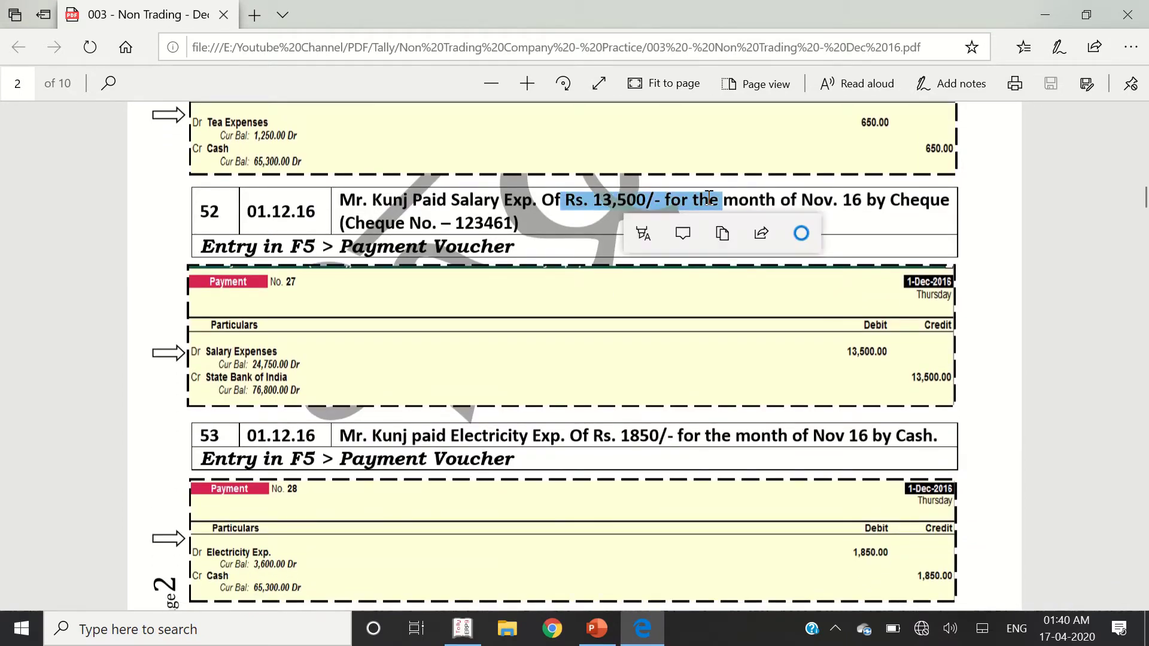
key(alt+Tab)
text(Salar)
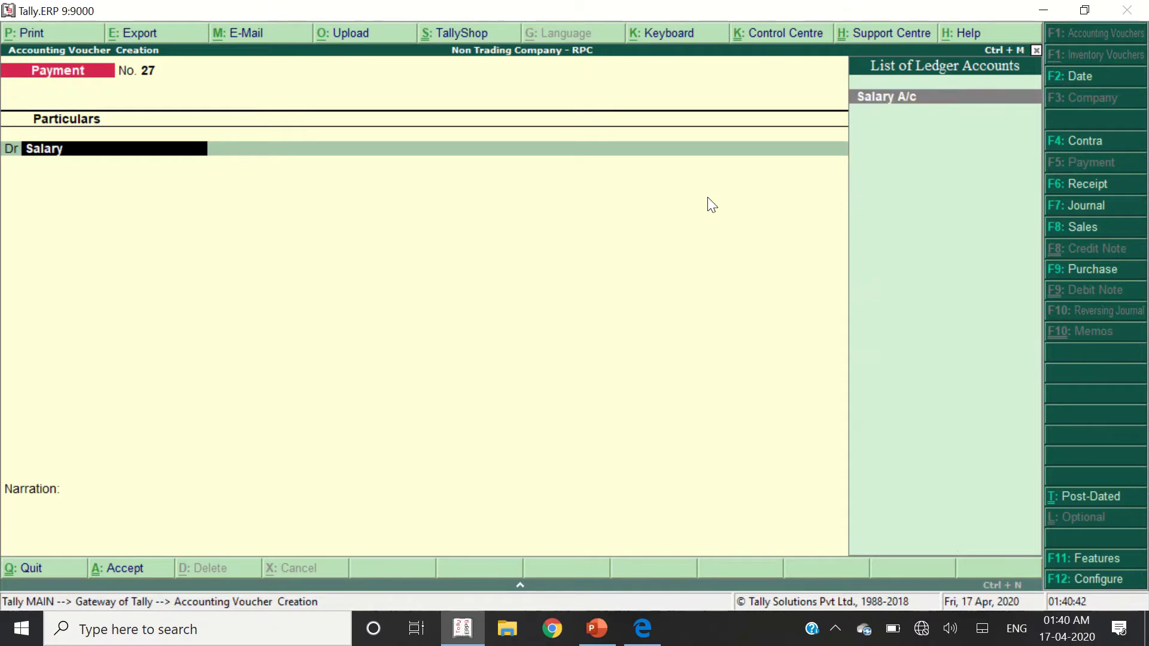
key(Return)
key(alt+Tab)
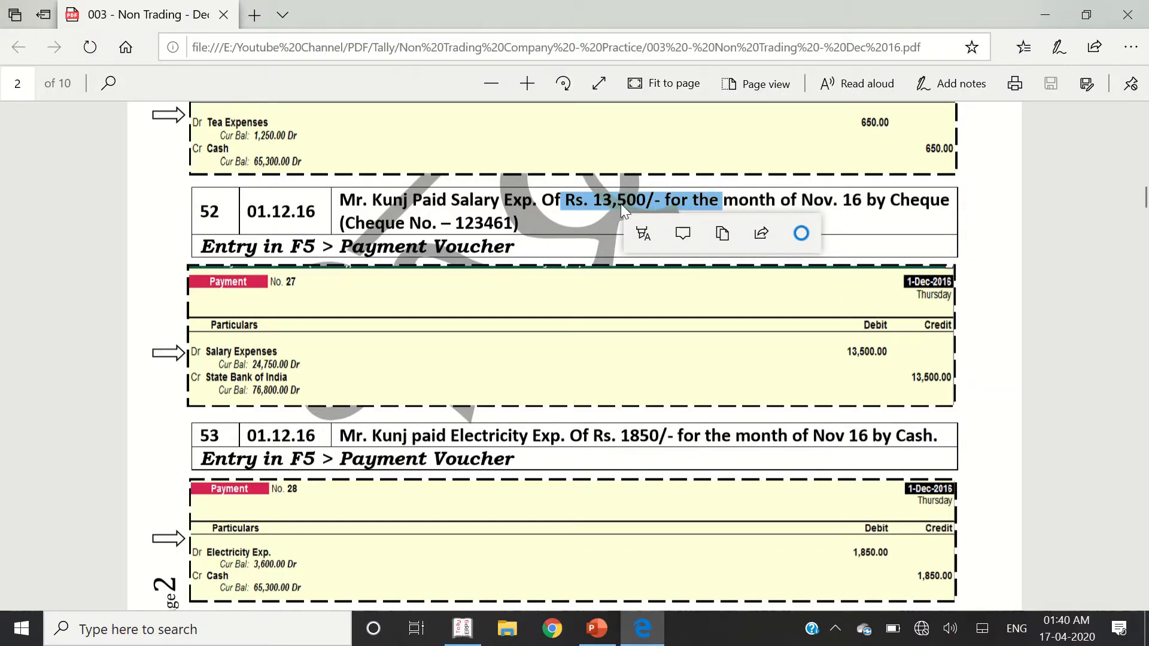
key(alt+Tab)
text(13500)
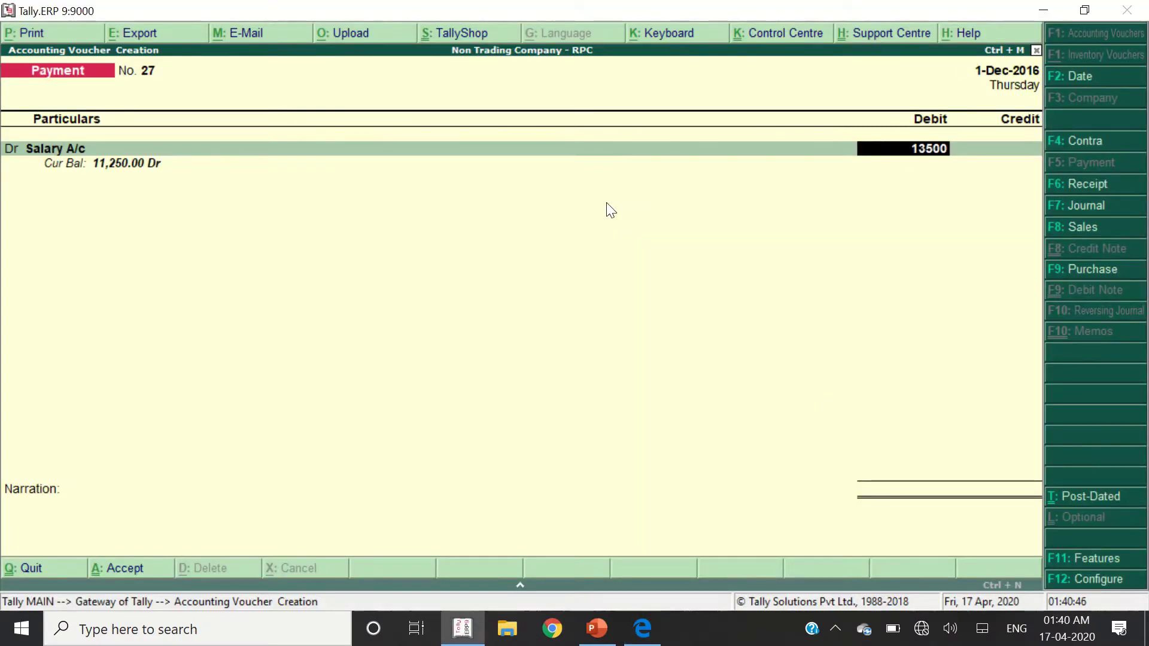
key(Return)
- Credit State Bank of India with 13500 by cheque, keeping the cheque range Not Applicable
text(State)
key(Return)
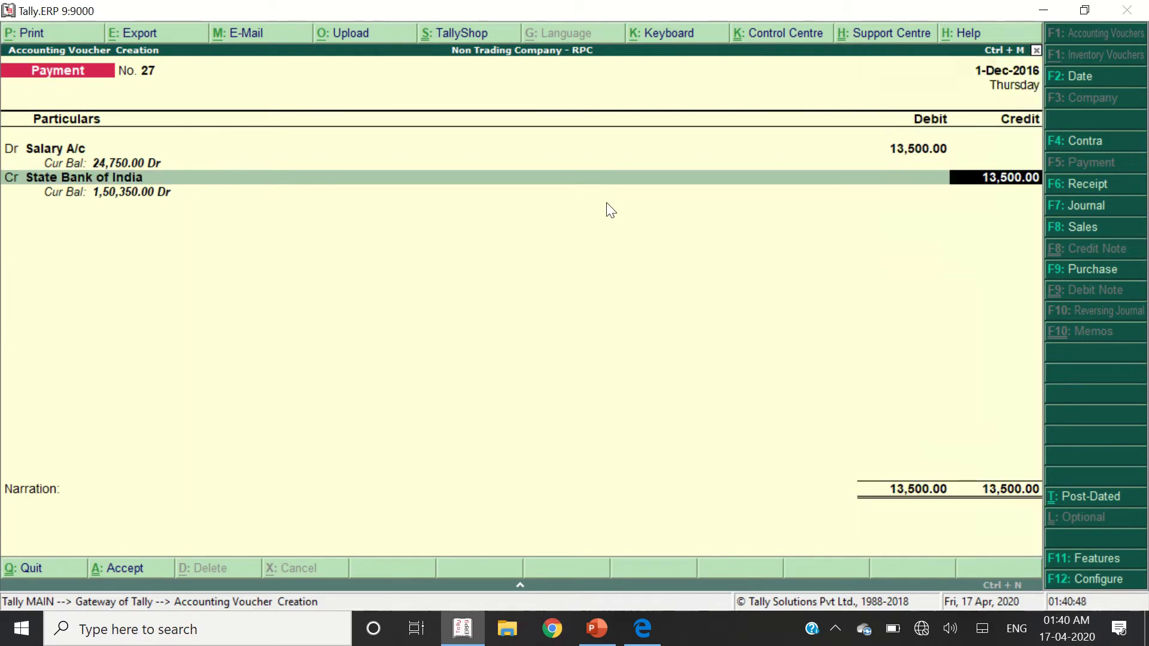
key(alt+Tab)
key(alt+Tab)
key(Return)
key(Return)
key(Return)
- Set the cheque's instrument number to 123461 and save the salary Payment voucher
key(BackSpace)
text(123)
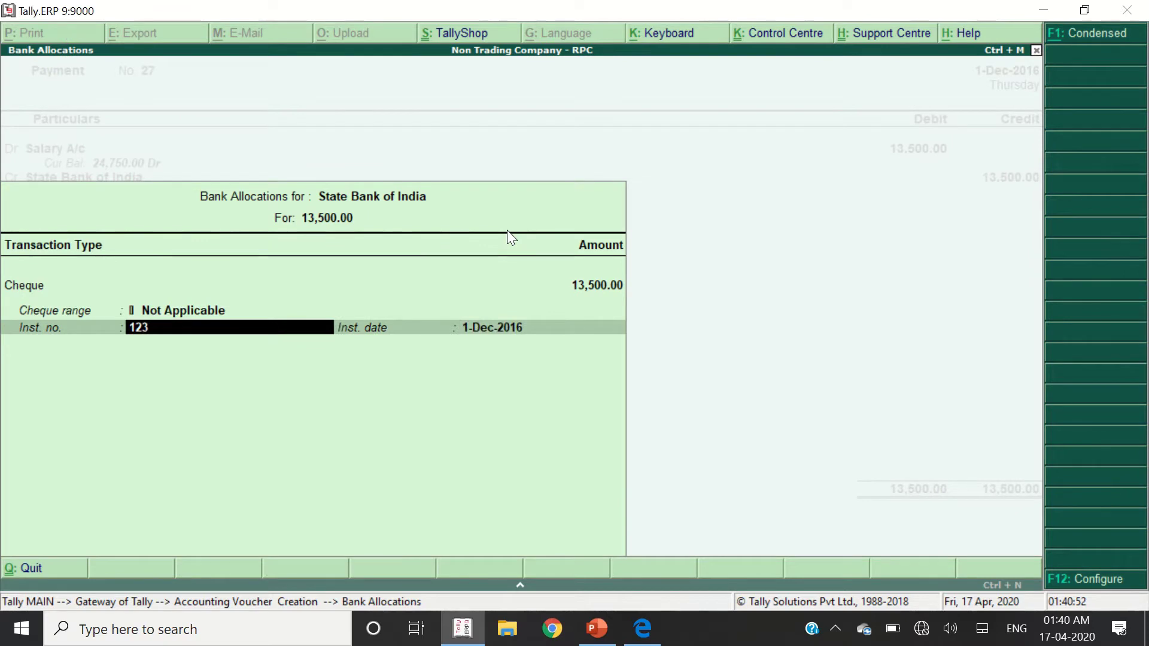
text(461)
key(Return)
key(Return)
key(Return)
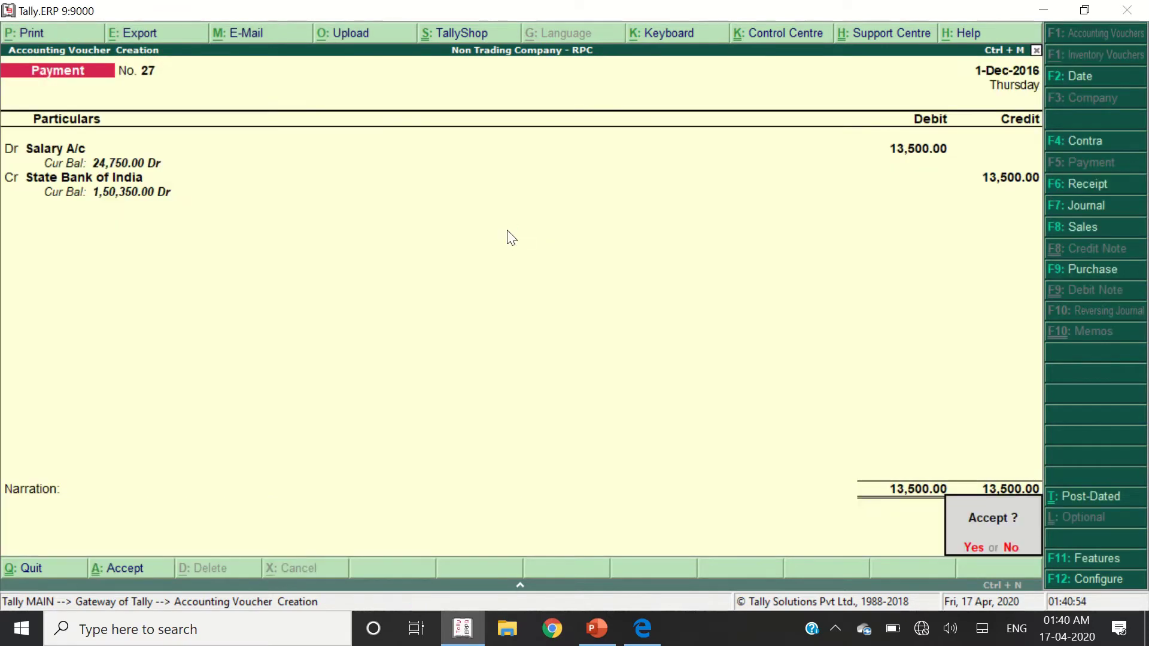
- Read transaction 53 in the PDF and debit Electricity Exp. A/c with 1850 in the next Payment voucher
key(alt+Tab)
scroll(542, 294, down, 4)
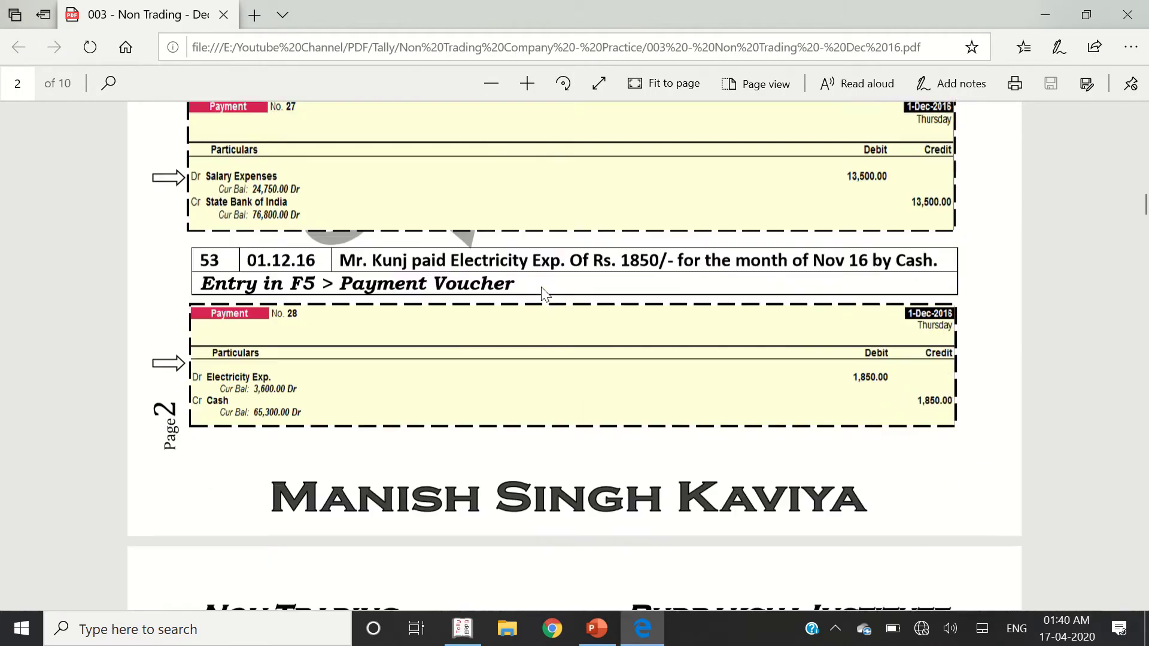
drag(532, 201, 659, 202)
key(alt+Tab)
text(Elect)
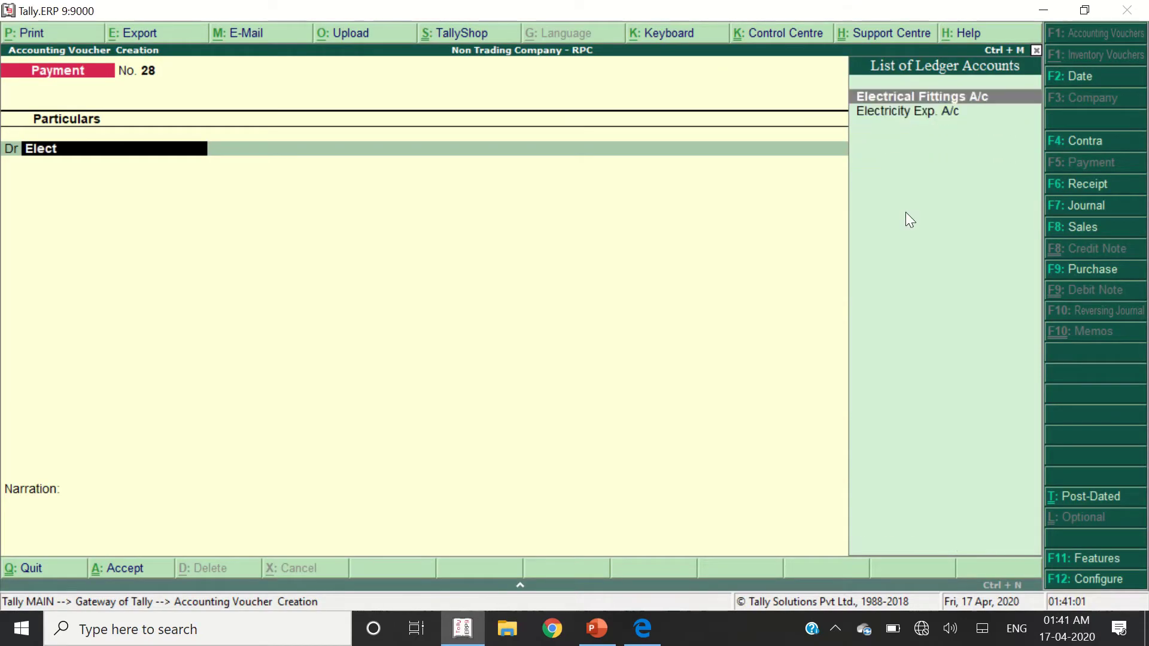
key(Down)
key(Return)
text(18)
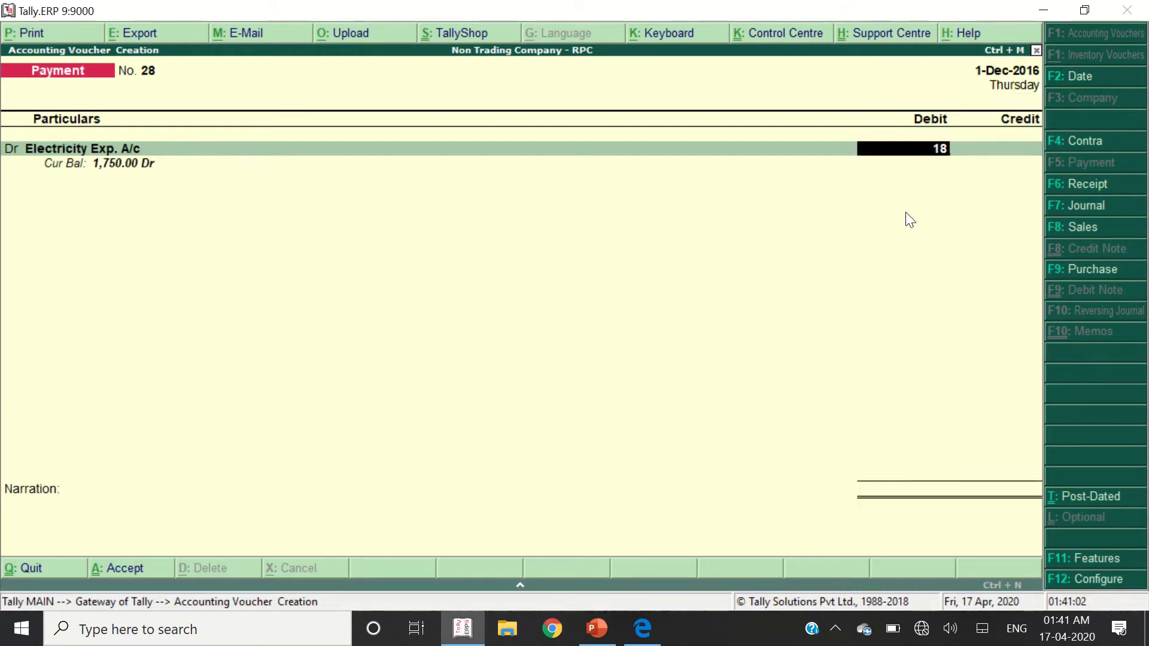
text(050)
key(Return)
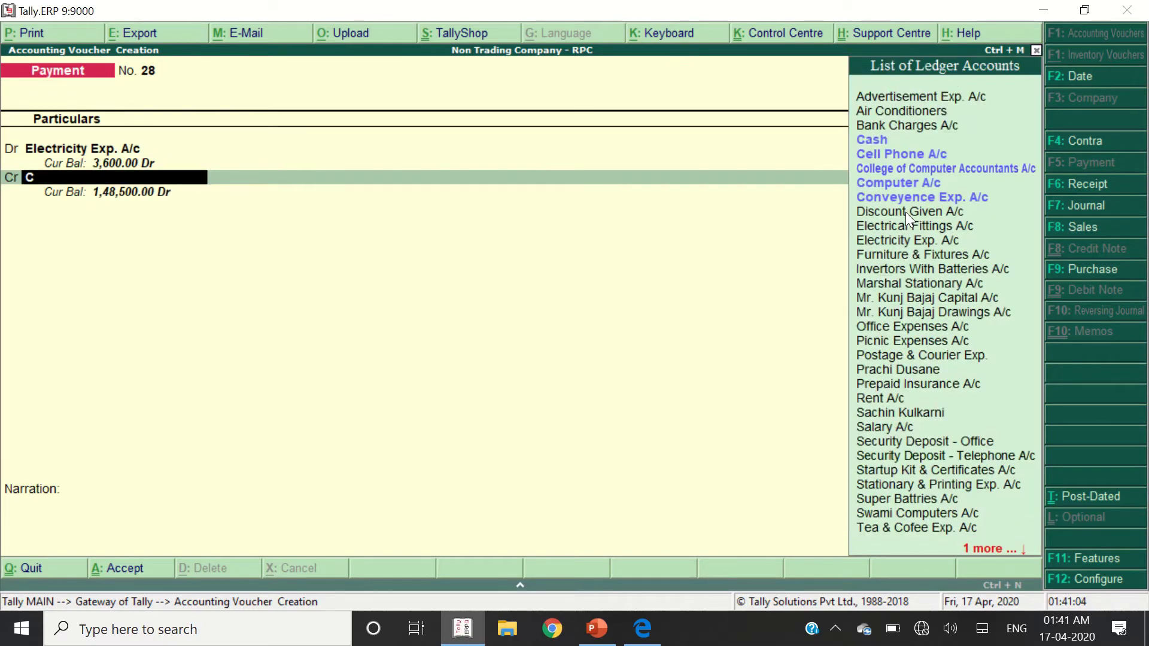
- Credit Cash with 1850 and save the electricity Payment voucher
key(Return)
key(Return)
key(Return)
key(Return)
- Read transaction 54 in the PDF and debit Swami Computers A/c with 50,000 in the next Payment voucher
key(alt+Tab)
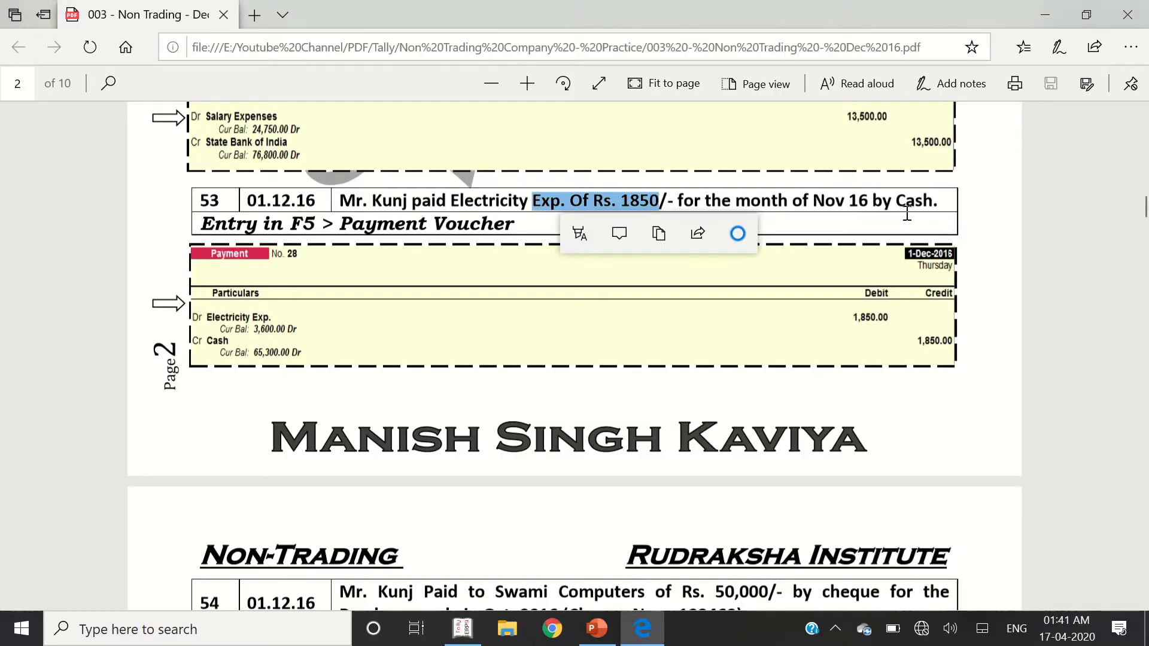
click(906, 212)
scroll(904, 210, down, 6)
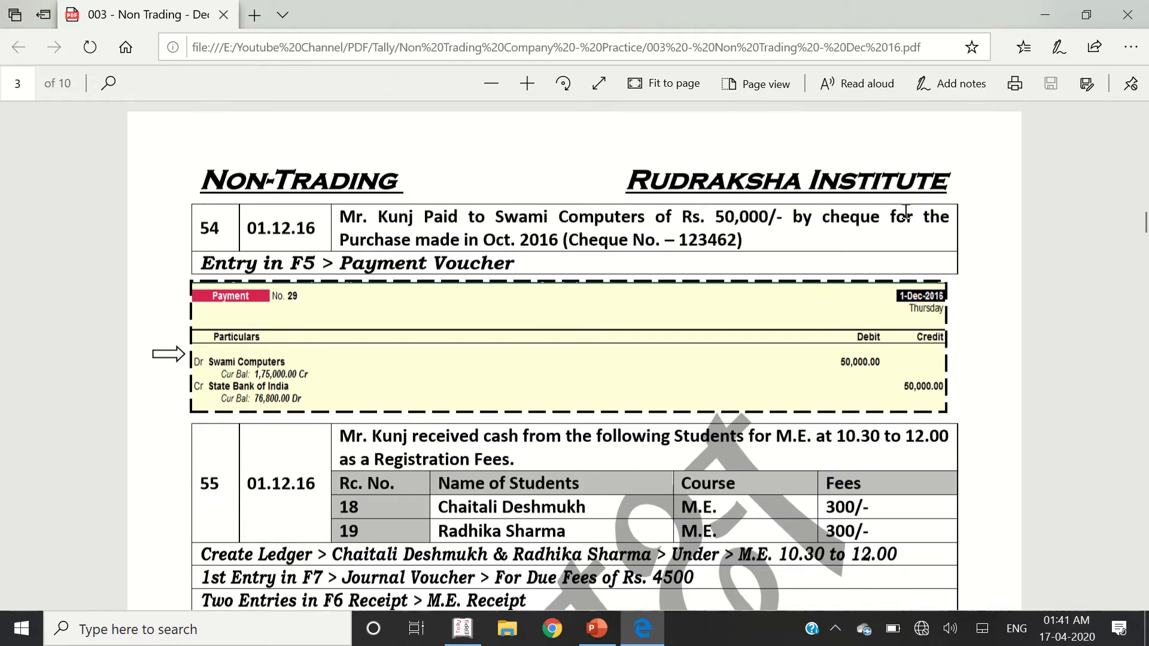
drag(568, 217, 790, 213)
key(alt+Tab)
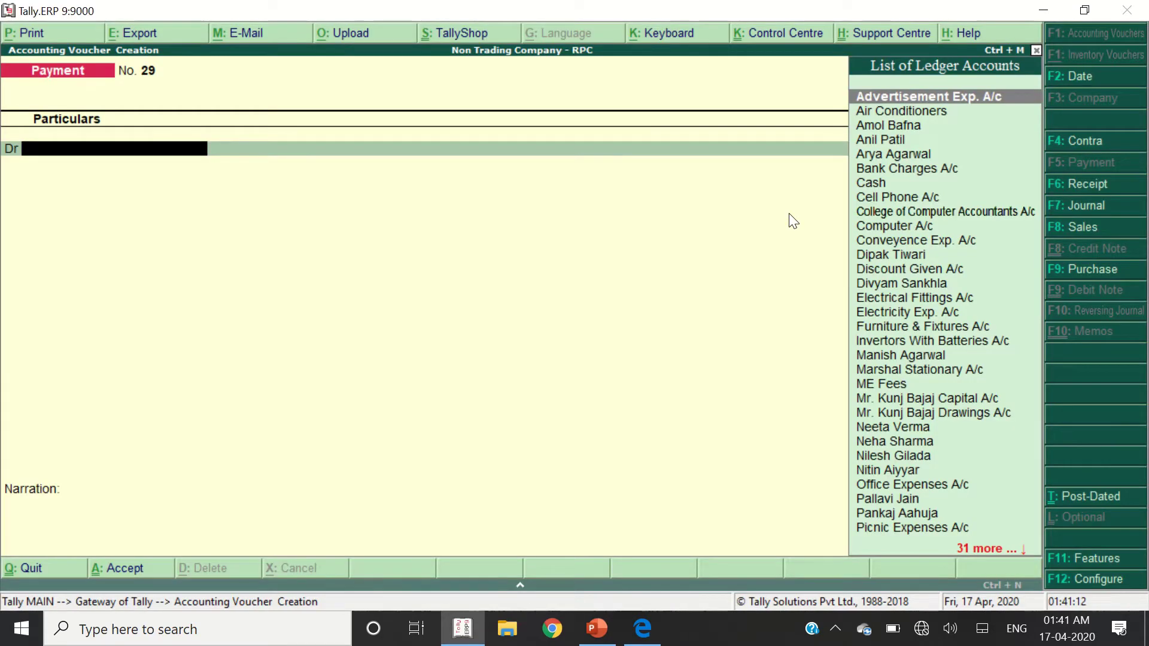
text(Swami)
key(Return)
text(50)
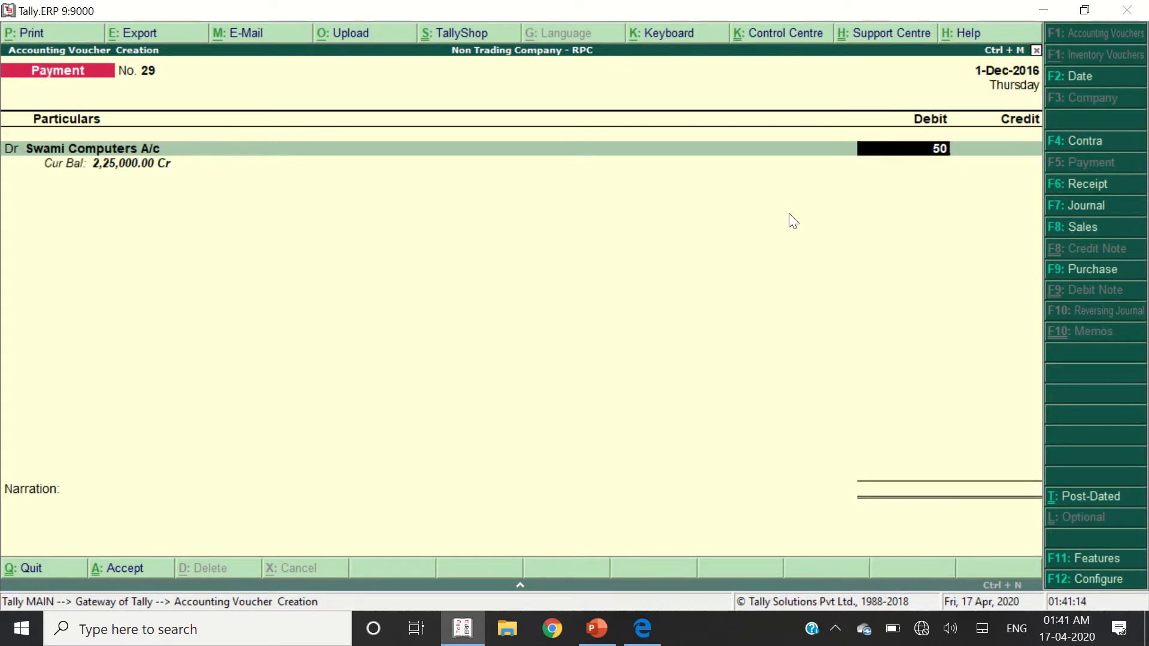
text(,000)
key(Return)
- Credit State Bank of India with 50,000 by cheque, keeping the cheque range Not Applicable
key(Return)
key(Return)
key(Return)
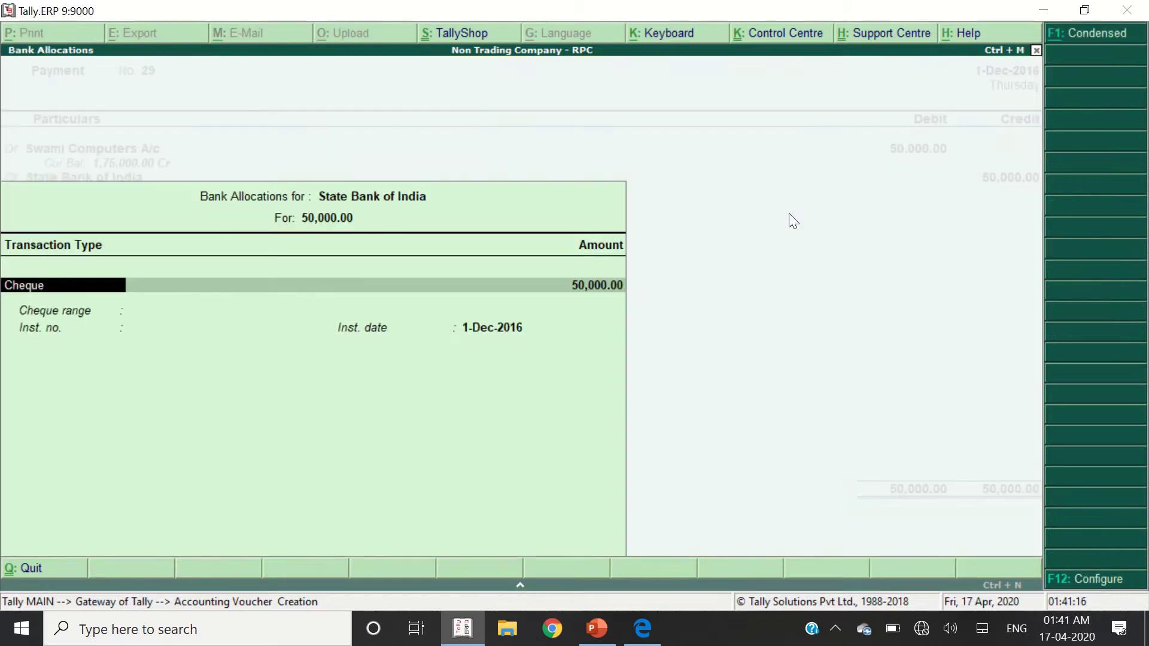
key(Return)
key(Return)
key(BackSpace)
- Look up the cheque number in transaction 54, set the instrument number to 123462 and save the Swami Computers Payment voucher
key(alt+Tab)
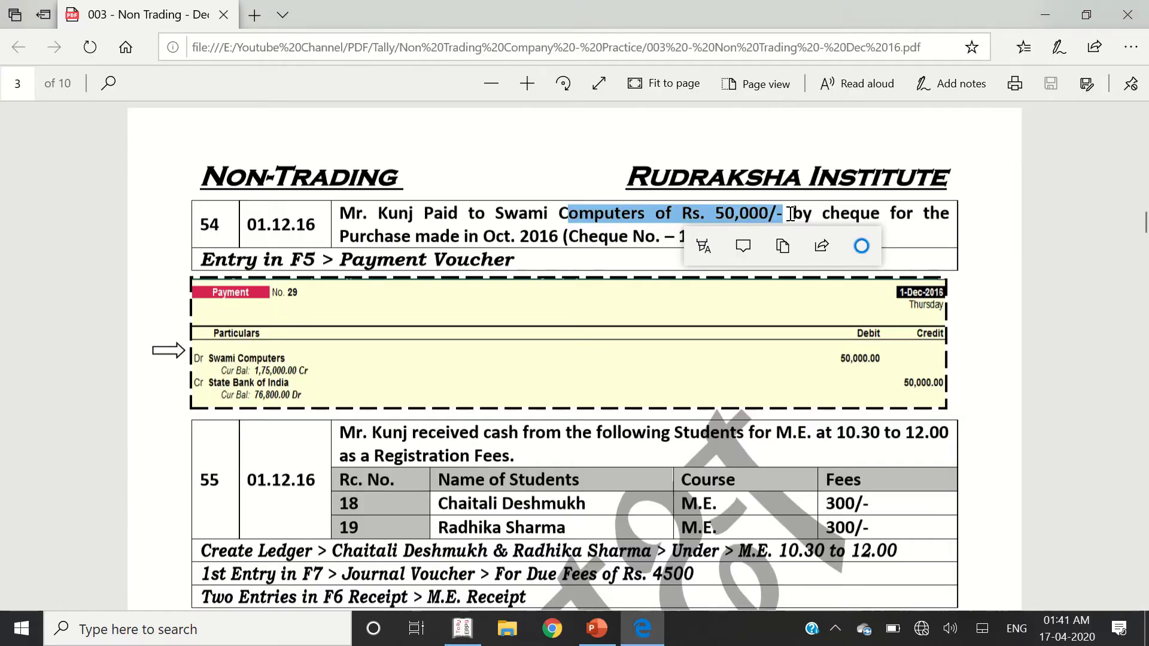
click(701, 234)
click(706, 238)
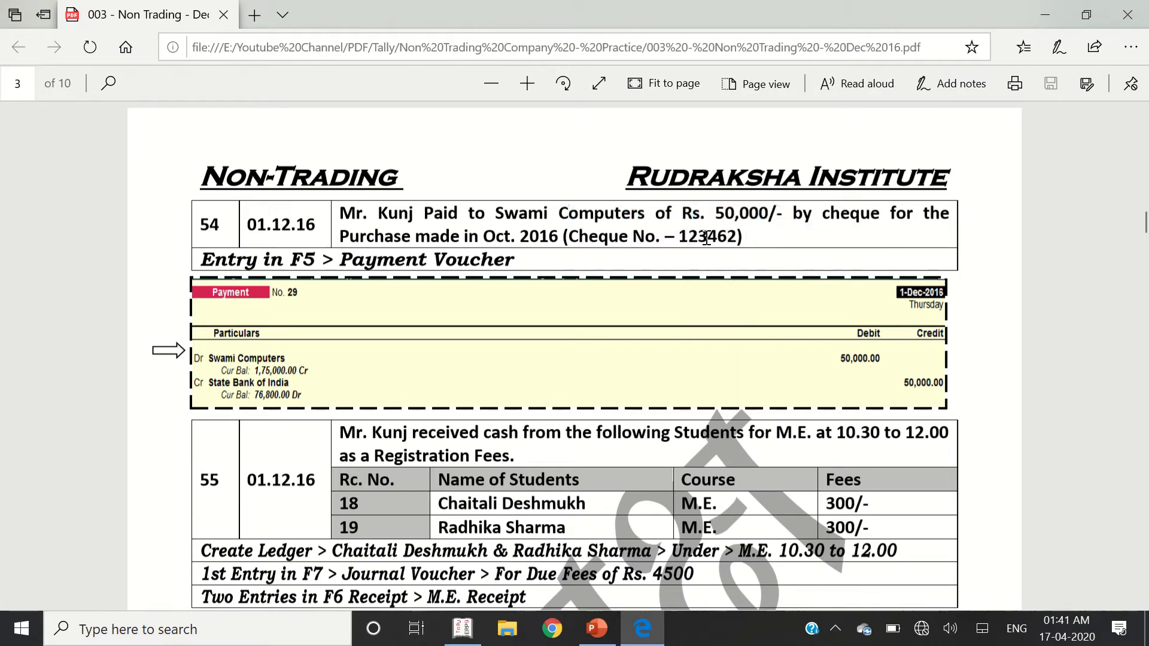
key(alt+Tab)
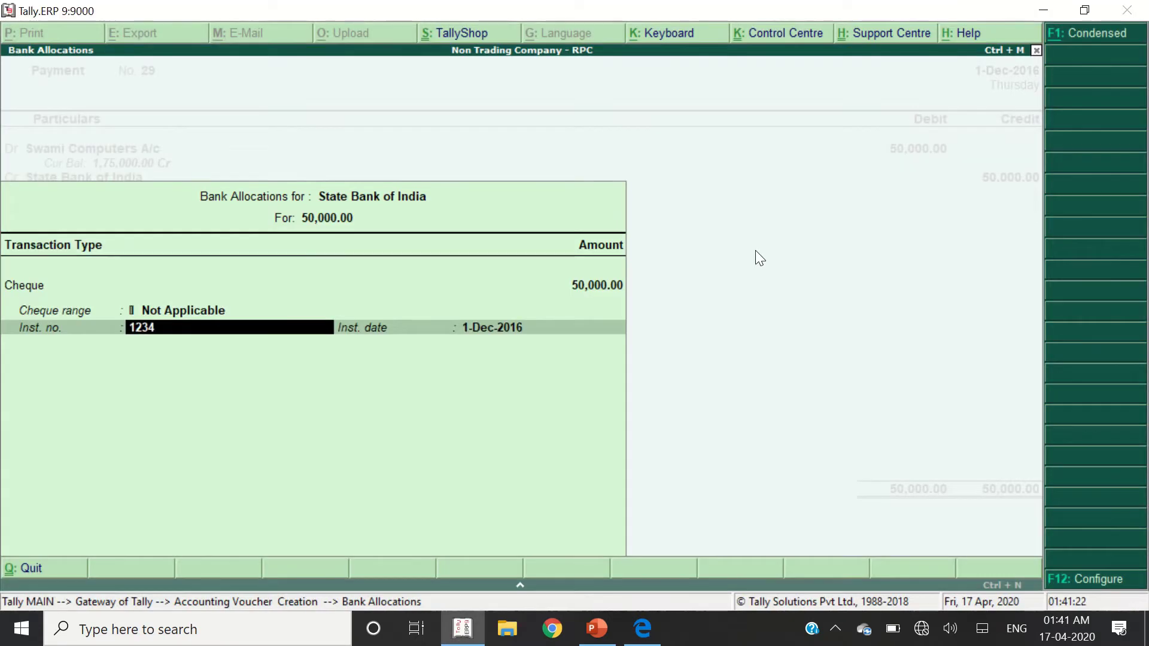
key(Return)
key(Return)
key(ctrl+a)
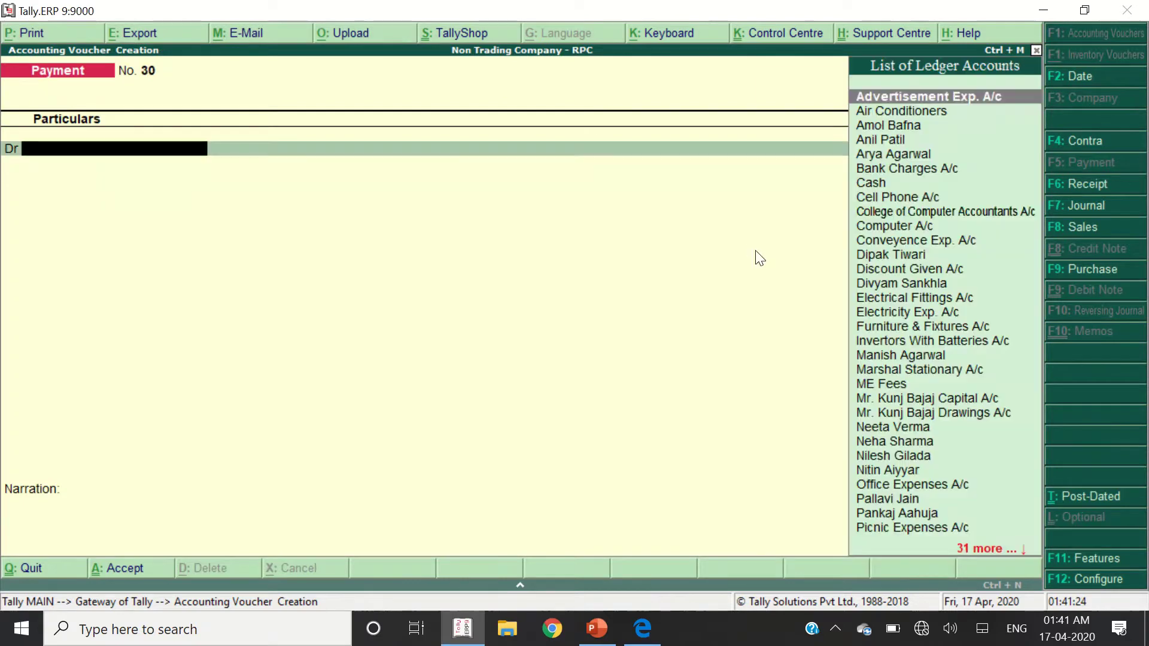
- Read transaction 55 on the M.E. registration fees in the PDF and change to a Journal voucher
key(alt+Tab)
scroll(719, 337, down, 4)
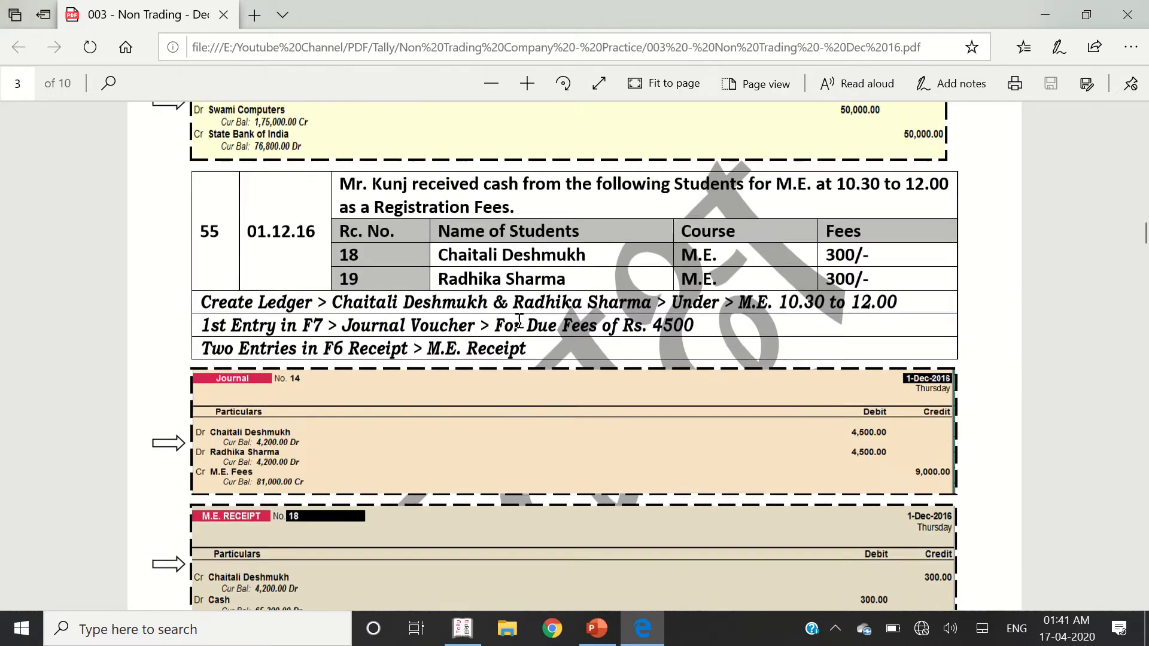
drag(409, 189, 516, 209)
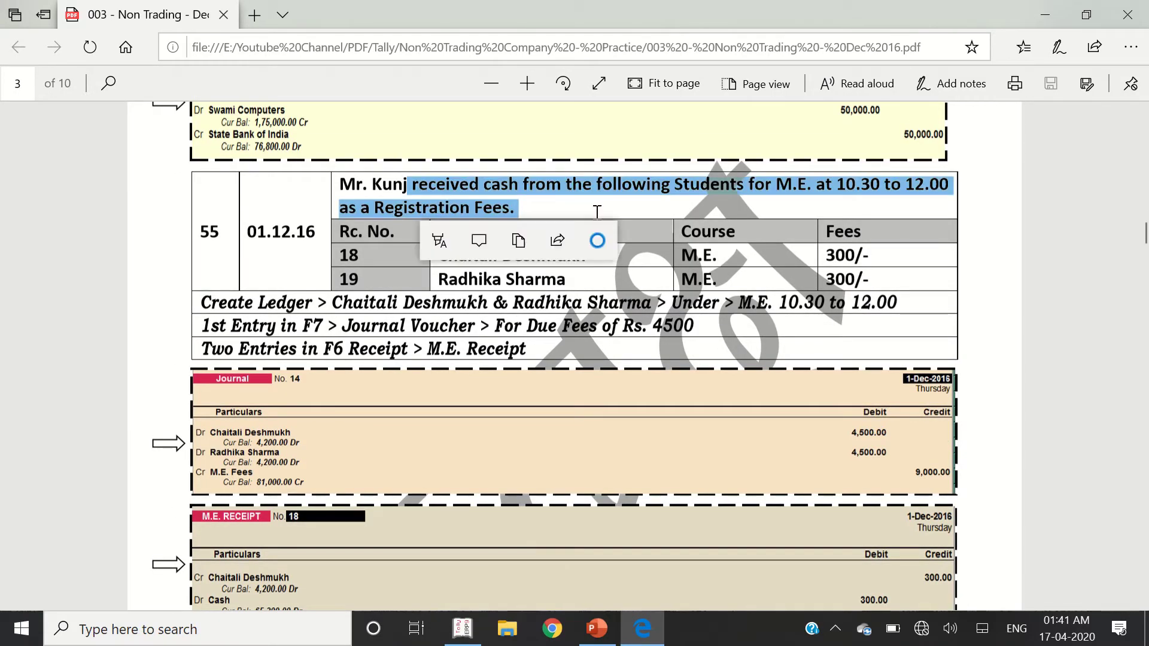
click(515, 210)
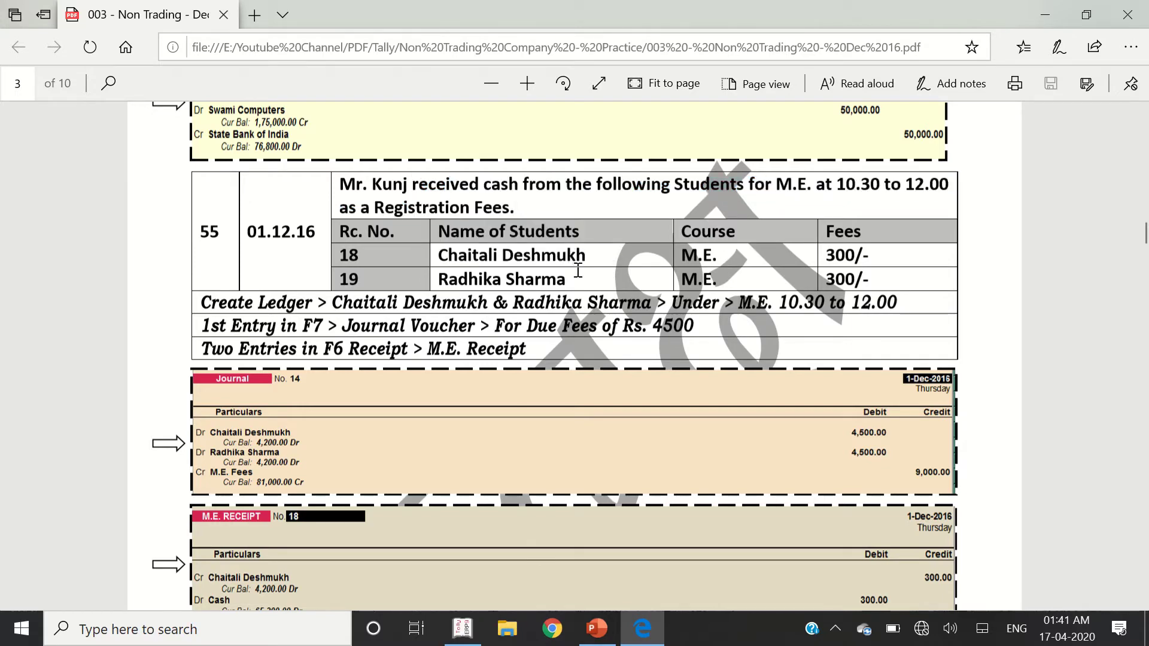
key(alt+Tab)
key(F7)
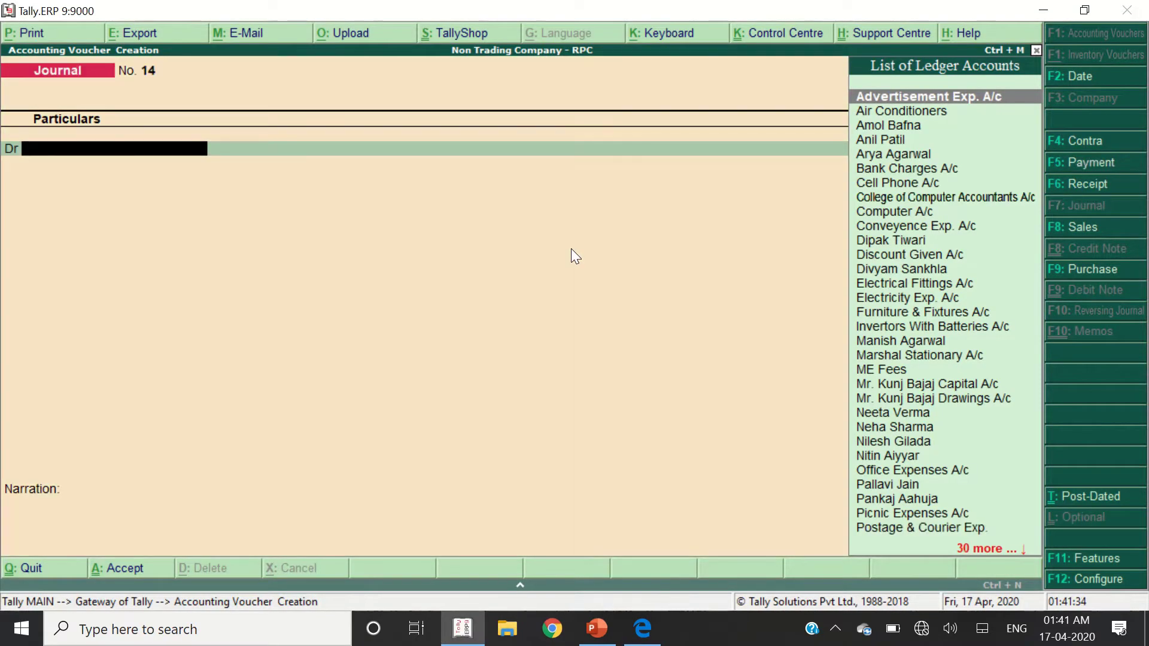
- Start a new ledger from the Journal voucher and enter the full name of transaction 55's first student
key(alt+Tab)
key(alt+Tab)
key(alt+c)
text(Chaitali Deshm)
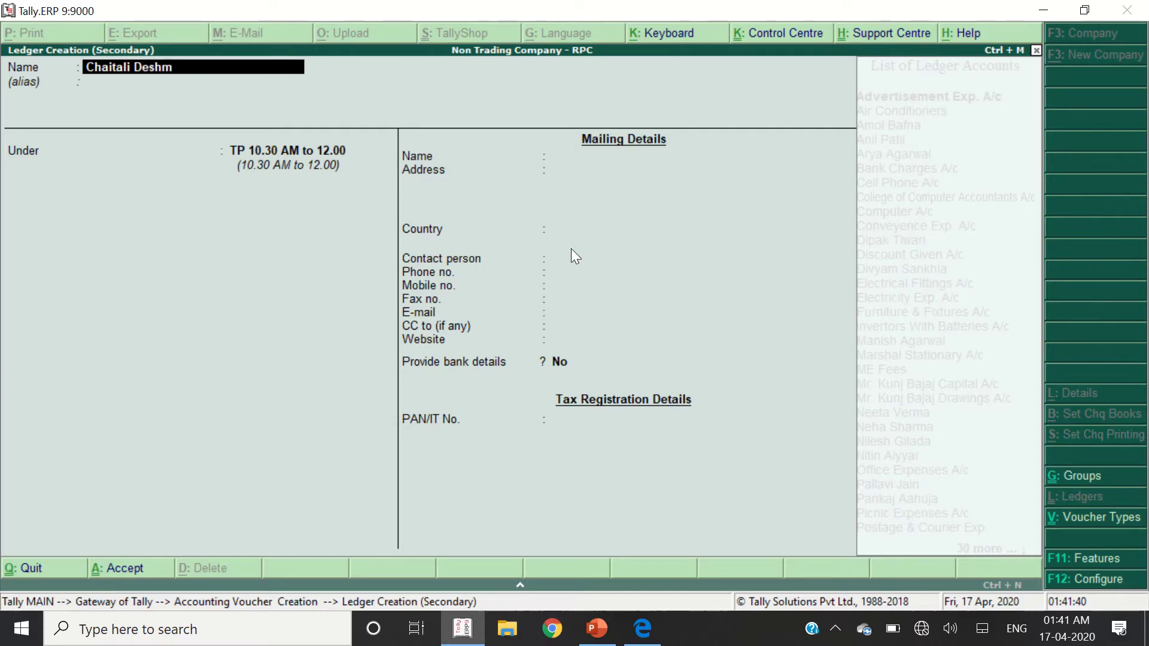
key(Return)
key(Return)
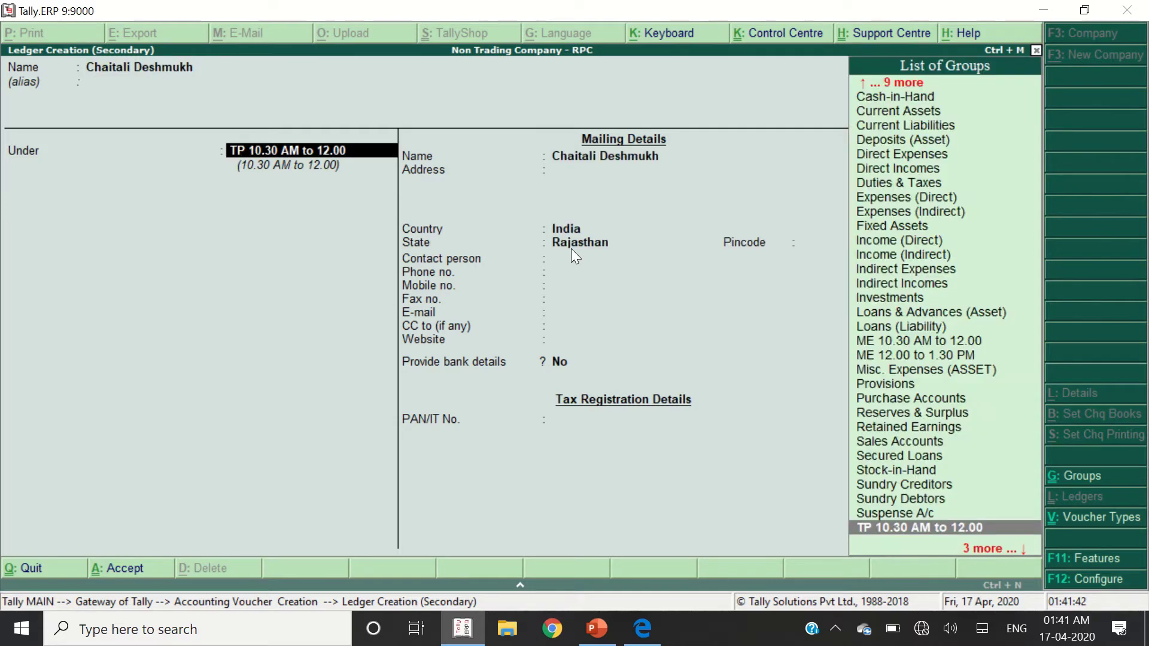
- Check the batch timing in the PDF, place the student's ledger under ME 10.30 AM to 12.00 and save it
key(alt+Tab)
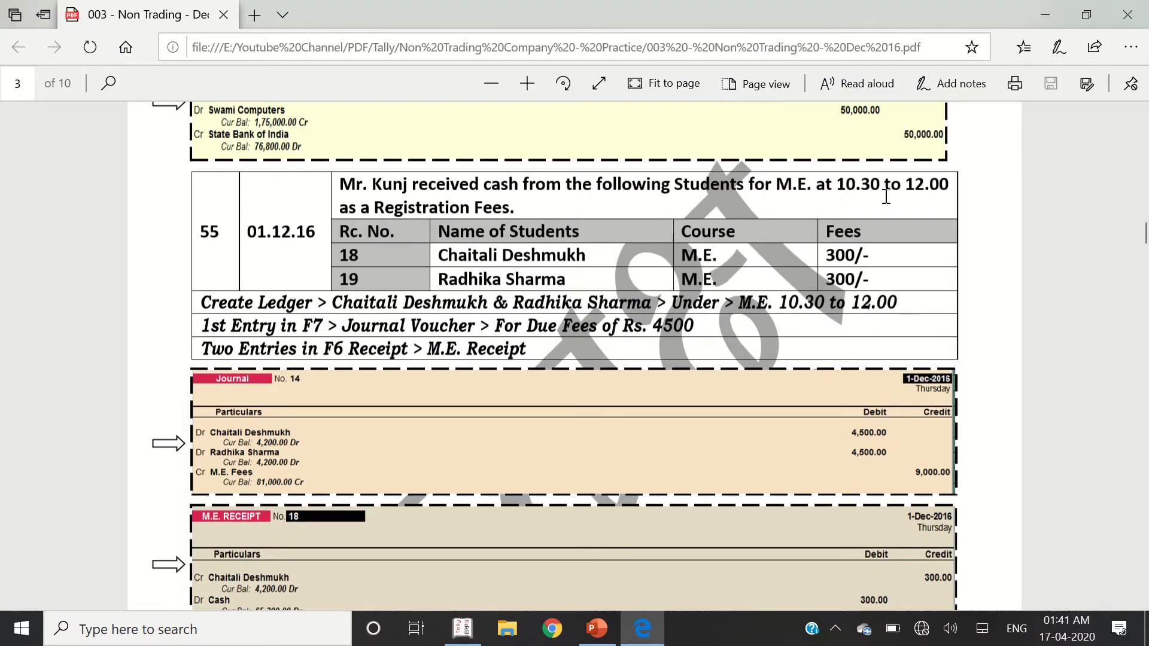
key(alt+Tab)
text(Me)
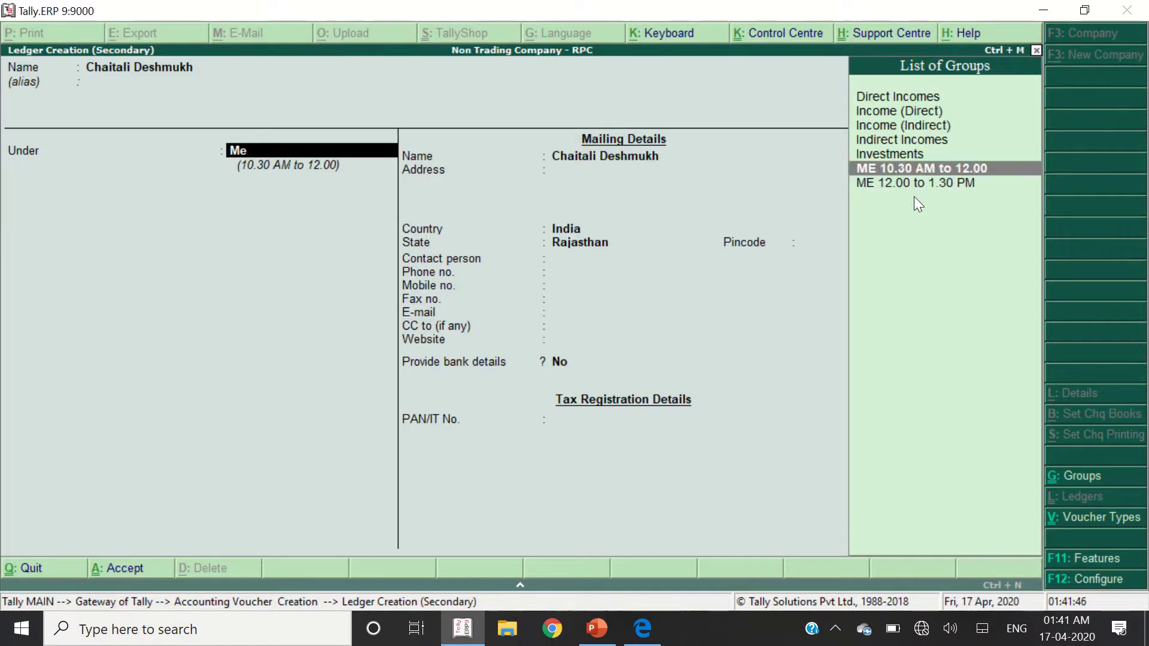
key(Return)
key(Return)
key(Return)
key(ctrl+a)
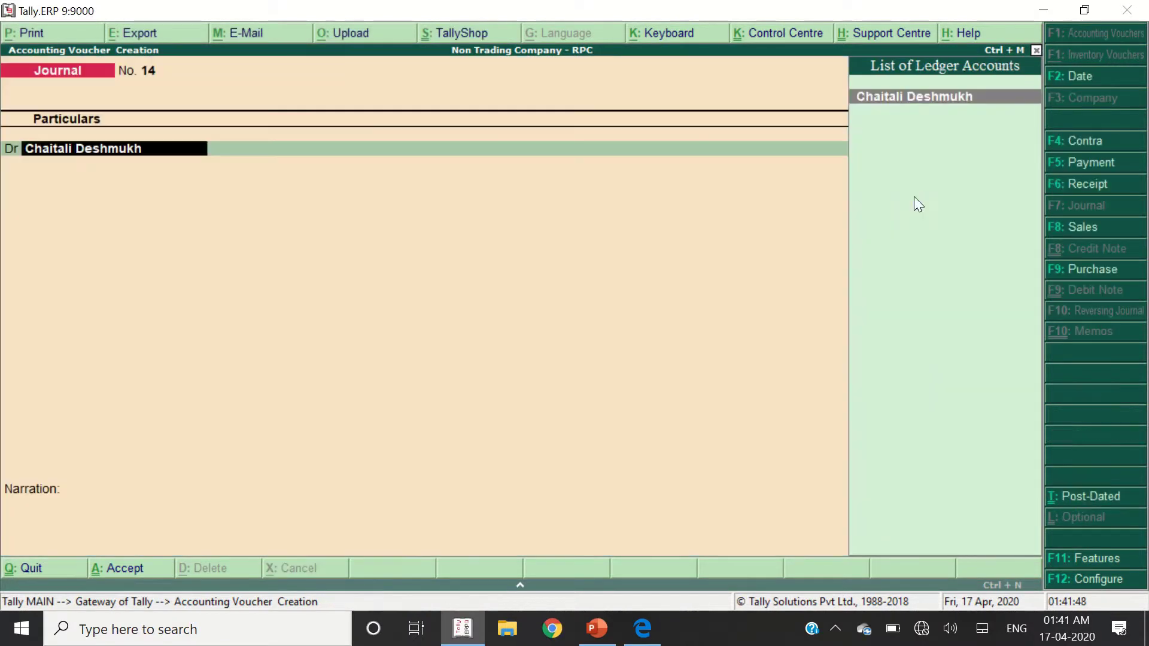
- Debit the first student's ledger with 4500 in the Journal voucher
key(Return)
key(alt+Tab)
key(alt+Tab)
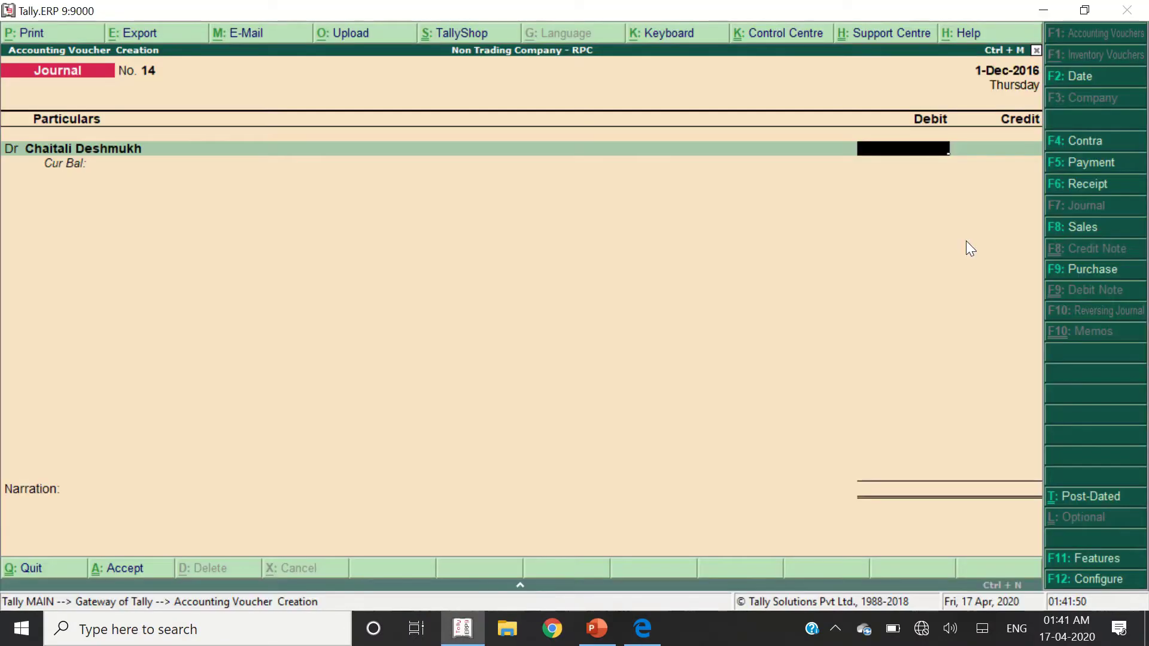
text(4500)
key(Return)
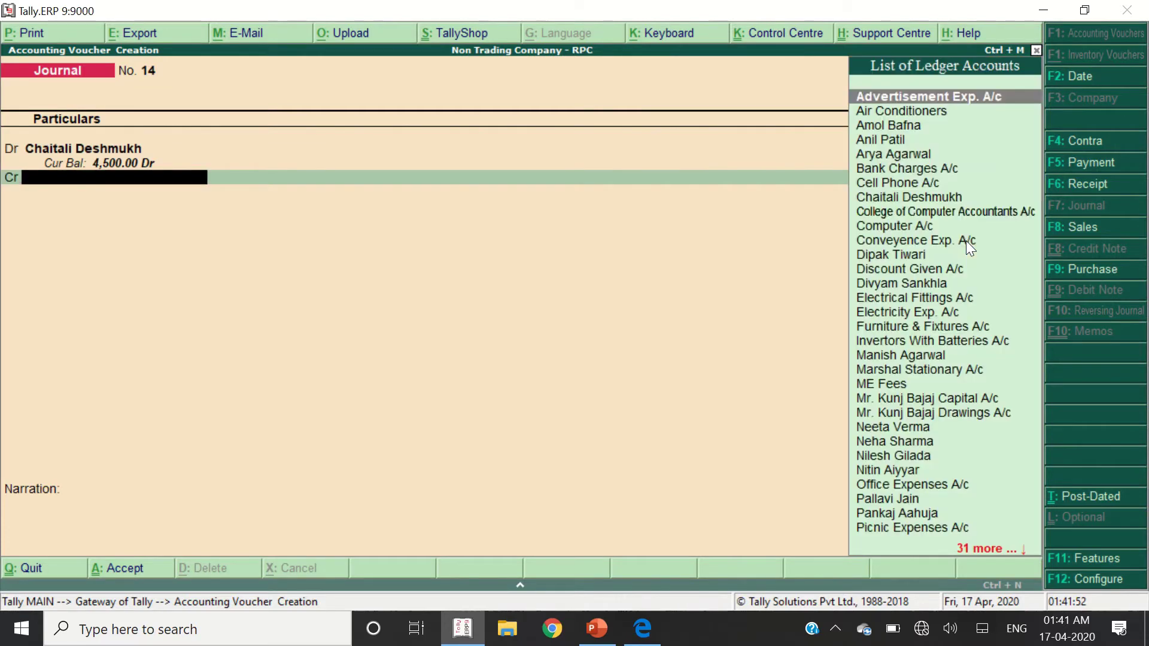
- Create the second student's ledger under ME 10.30 AM to 12.00 and debit it with 4500 in the Journal voucher
key(alt+Tab)
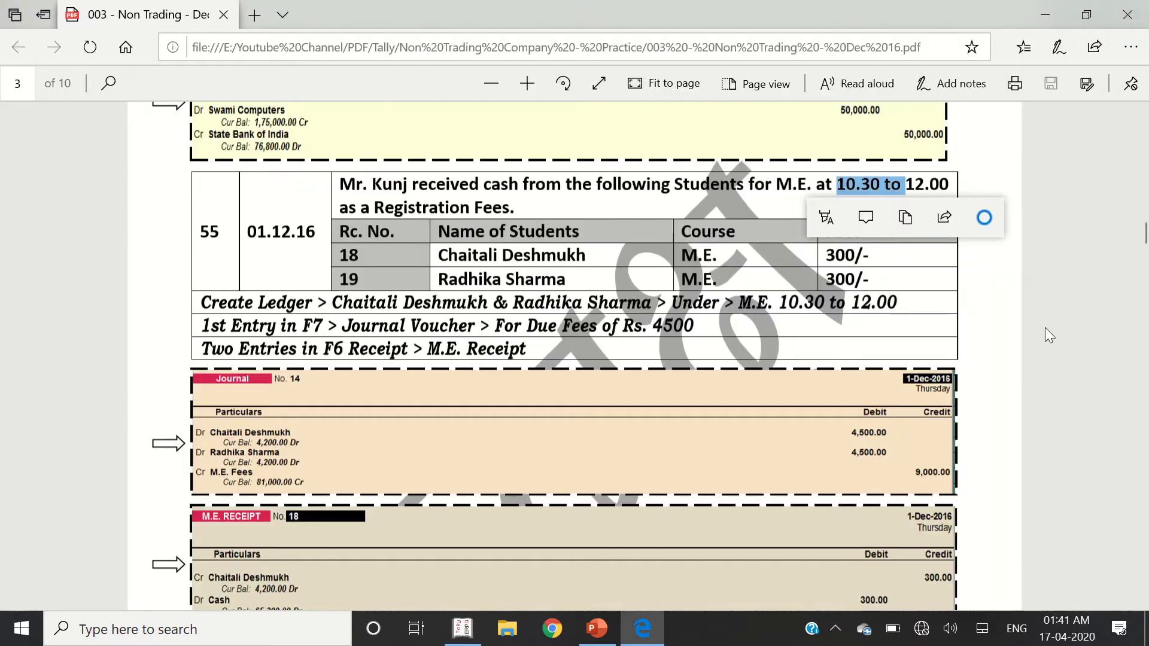
key(alt+Tab)
key(alt+c)
text(Ra)
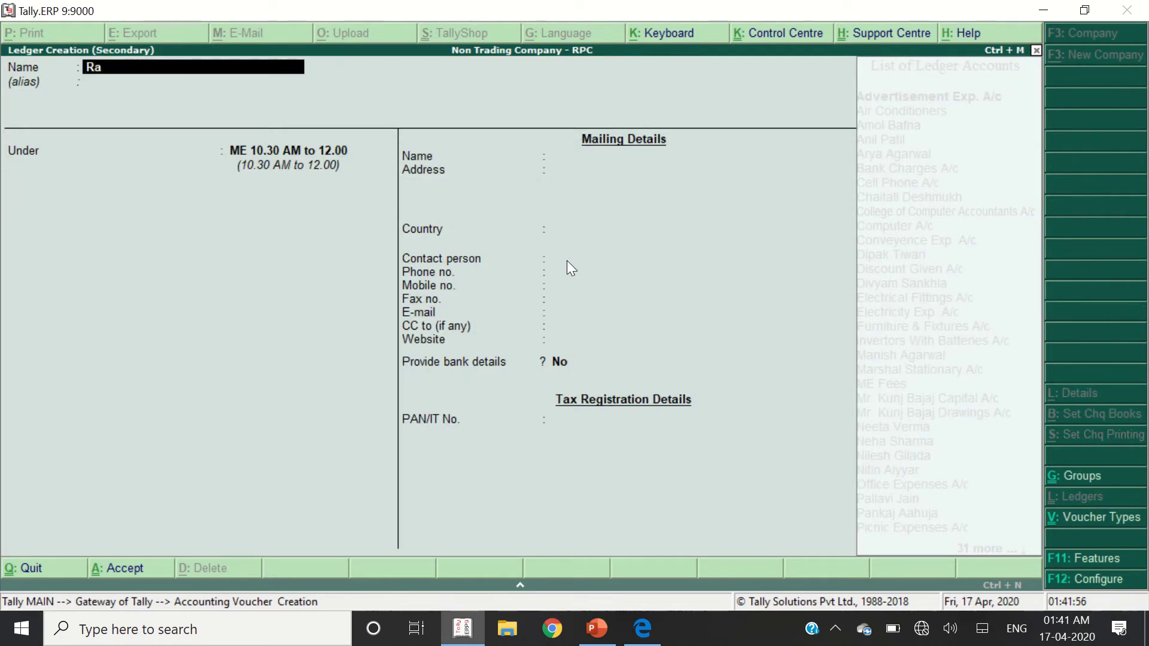
text(dhika Sharma)
key(Return)
key(Return)
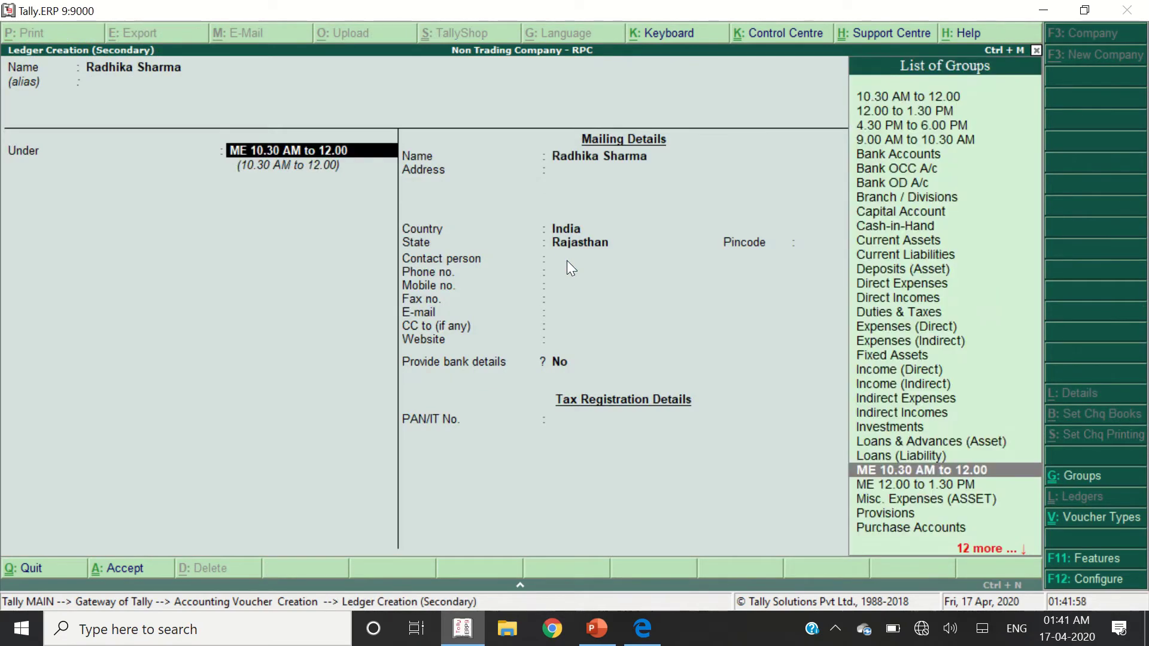
key(ctrl+a)
text(4)
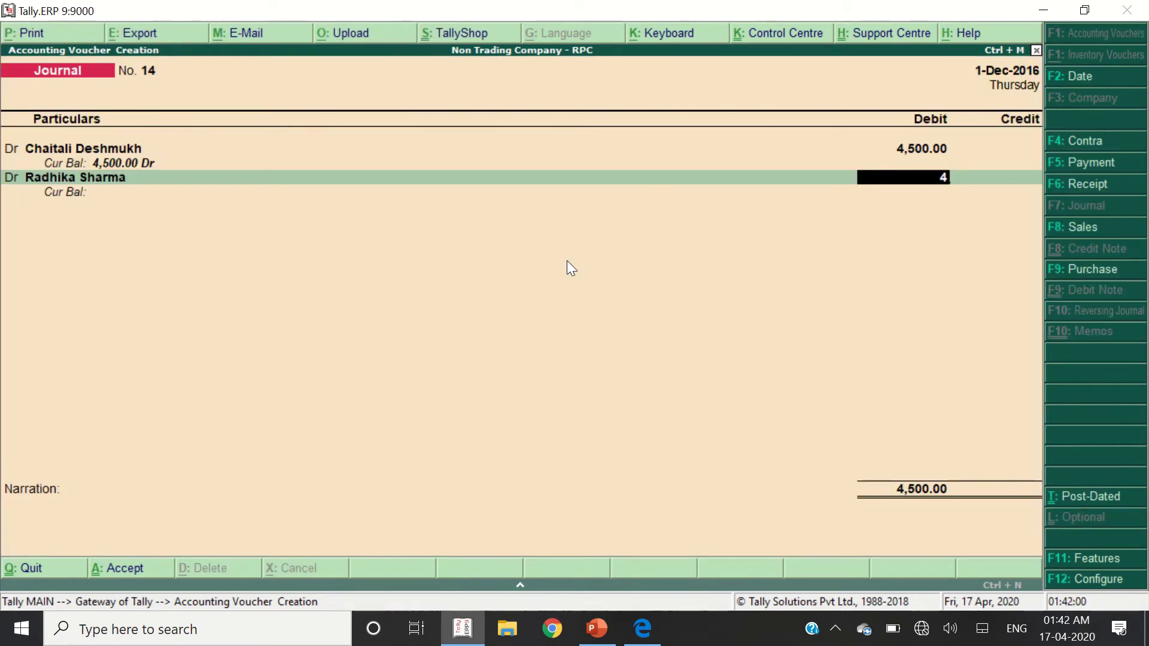
text(500)
key(Return)
- Credit ME Fees with 9000 and save the Journal voucher for the due fees
key(Return)
key(BackSpace)
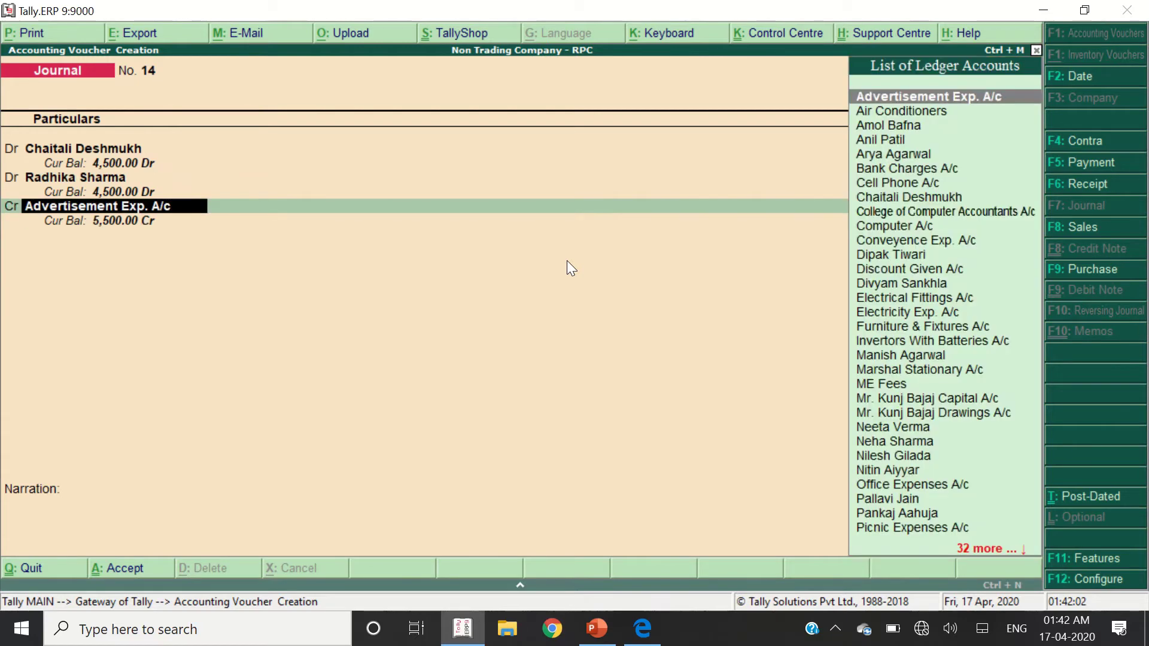
text(Mefee)
key(Return)
key(Return)
key(Return)
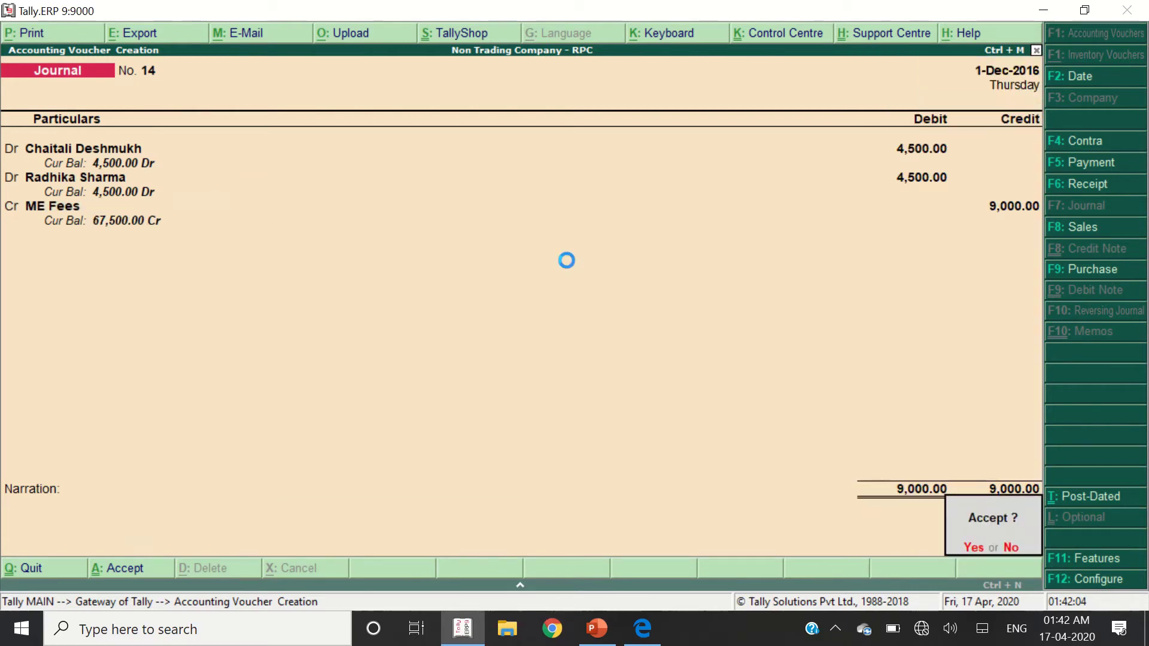
- Check the first student's receipt number in the PDF and start an ME Receipt voucher numbered 18
key(alt+Tab)
click(817, 269)
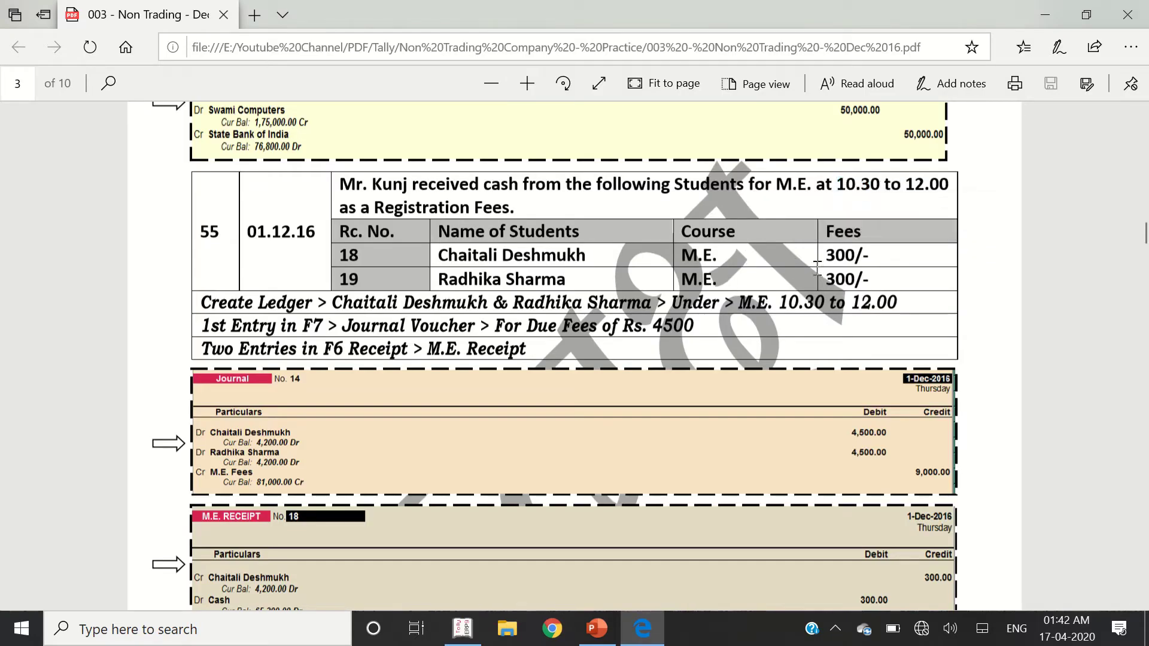
key(alt+Tab)
key(F6)
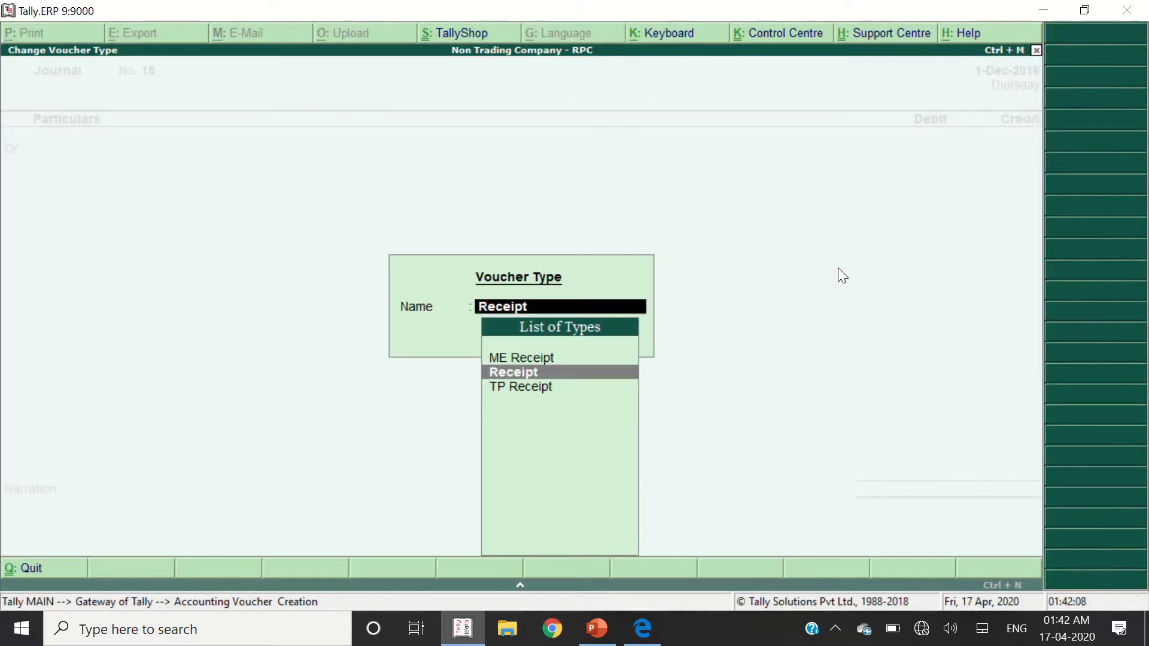
key(Down)
key(Up)
key(Up)
key(Return)
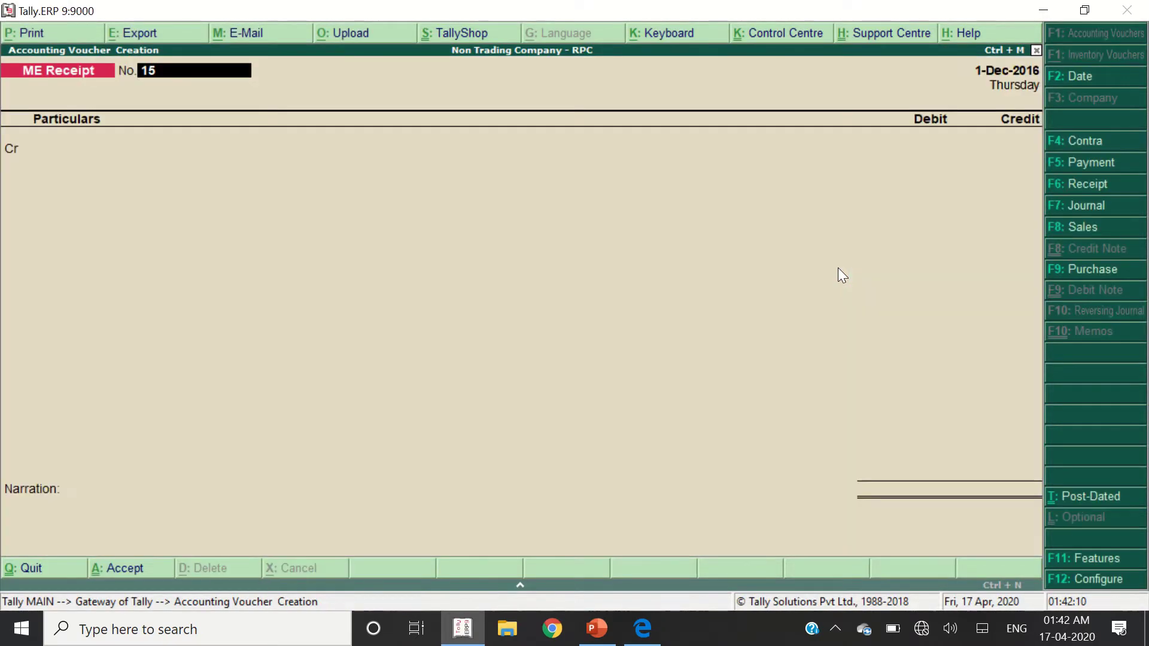
text(17)
key(Return)
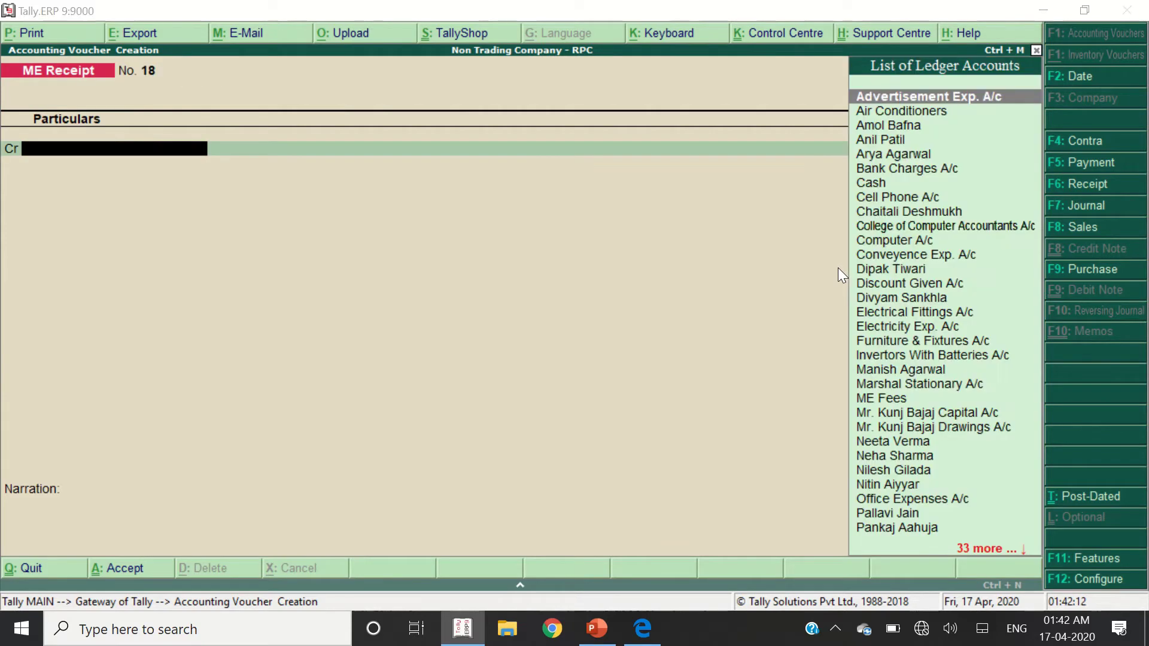
- Credit the first registration student's ledger with 300 in ME Receipt voucher 18
key(alt+Tab)
key(alt+Tab)
text(cha)
key(Return)
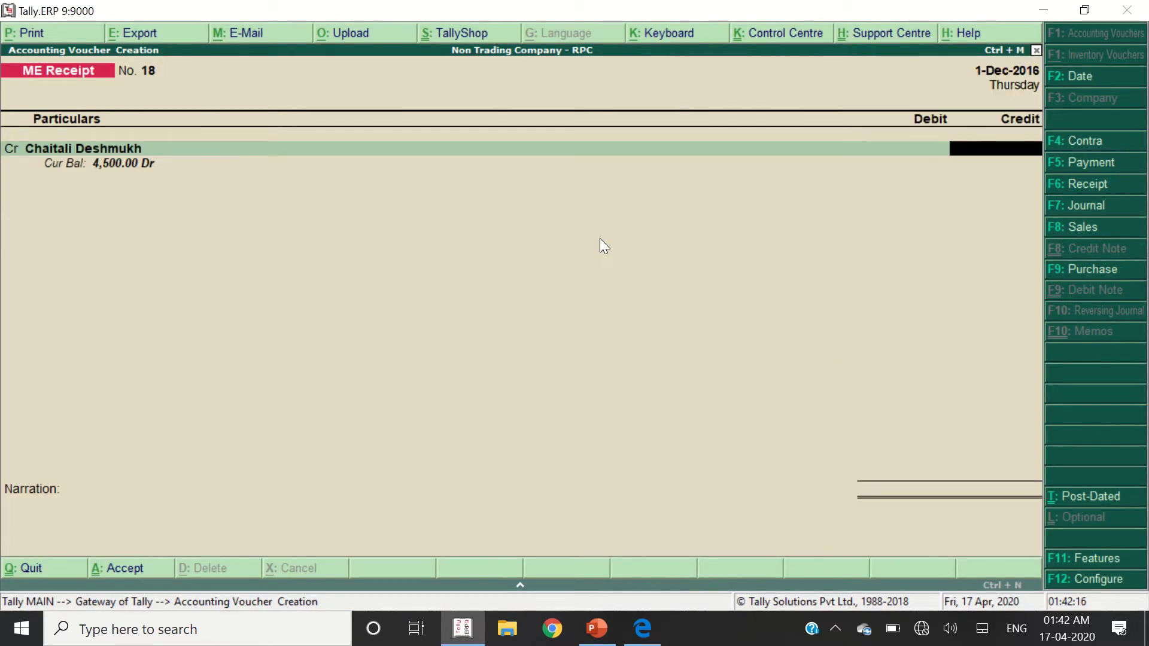
text(300)
key(Return)
- Debit Cash with 300 and save ME Receipt voucher 18
text(ca)
key(Return)
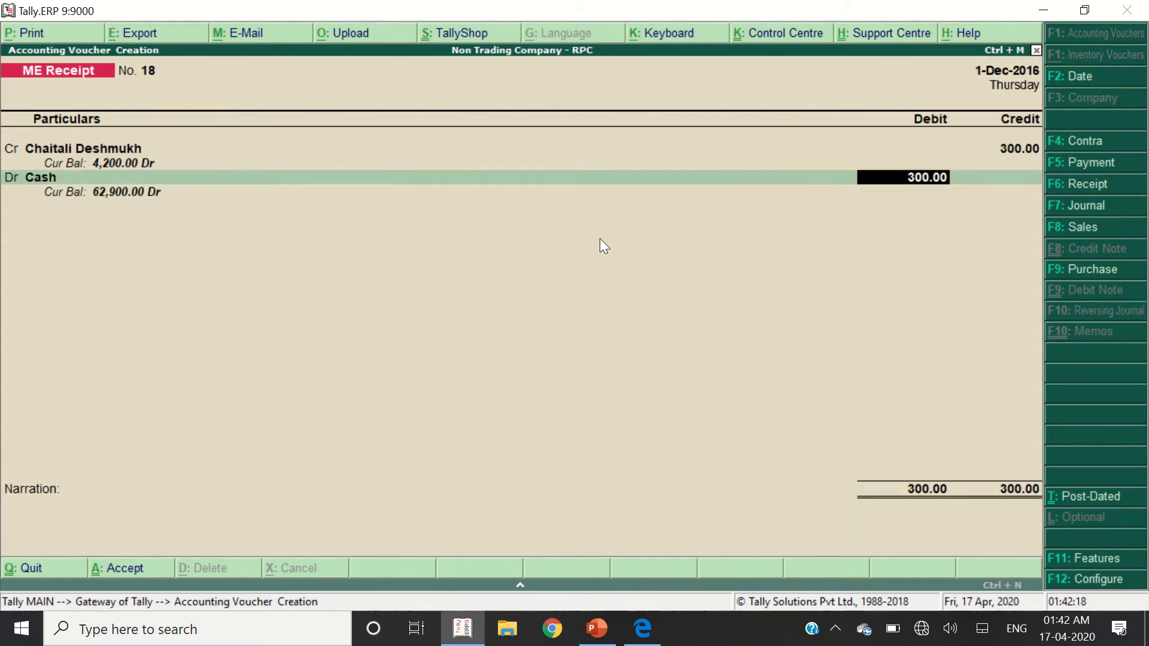
key(Return)
key(Return)
key(Return)
key(Return)
- Check the second student's receipt number in the PDF and number the new ME Receipt voucher 19
key(alt+Tab)
click(546, 275)
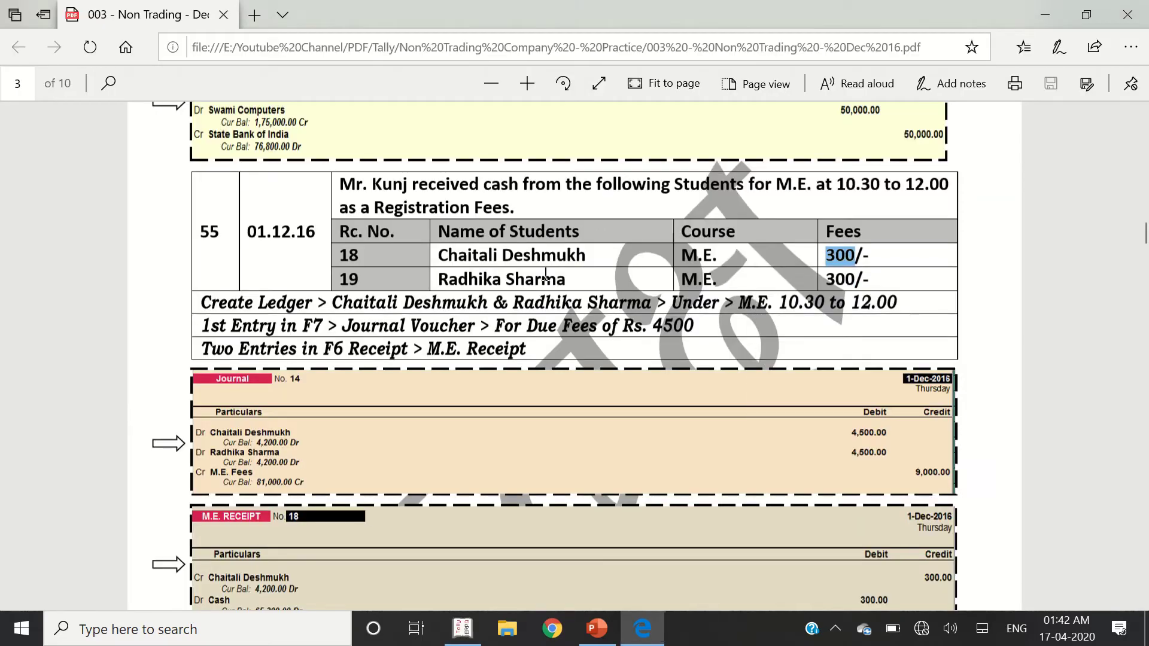
key(alt+Tab)
text(18)
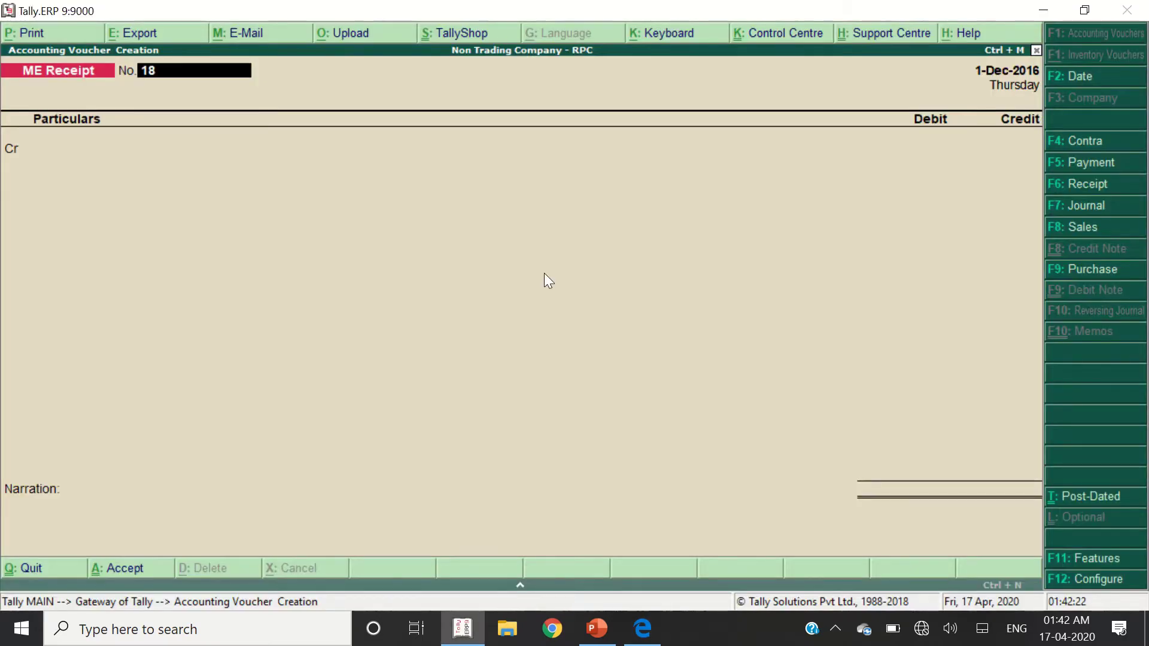
text(9)
key(Return)
- Credit the second student's ledger with 300, debit Cash with the same amount and save ME Receipt voucher 19
text(Radhik)
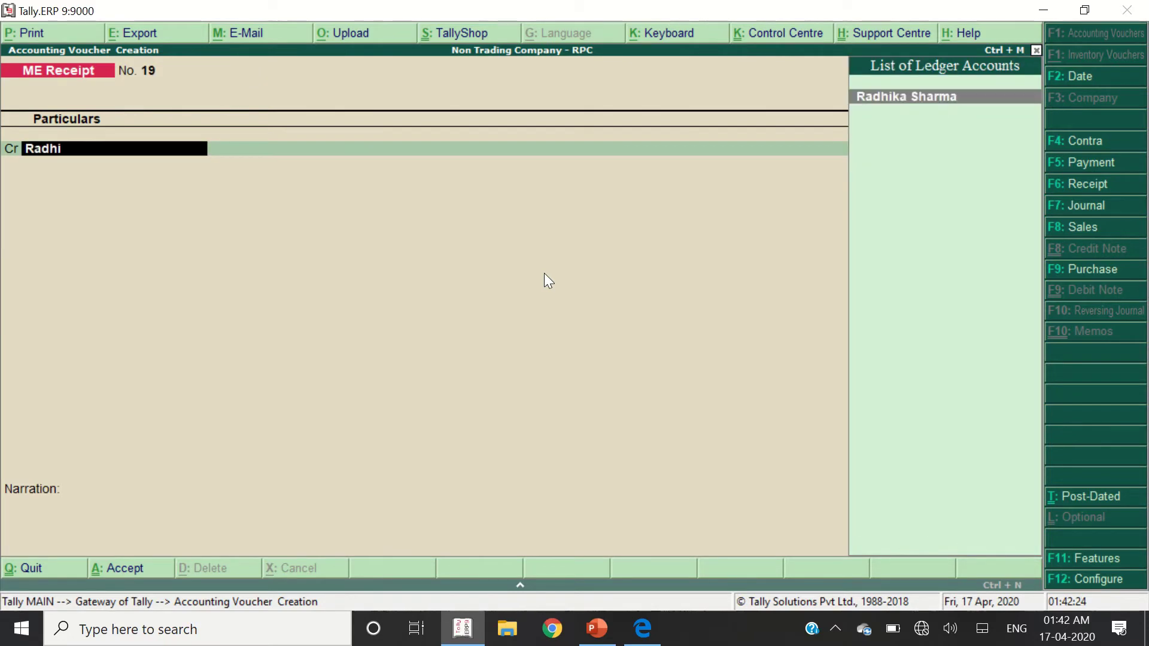
key(Return)
text(300)
key(Return)
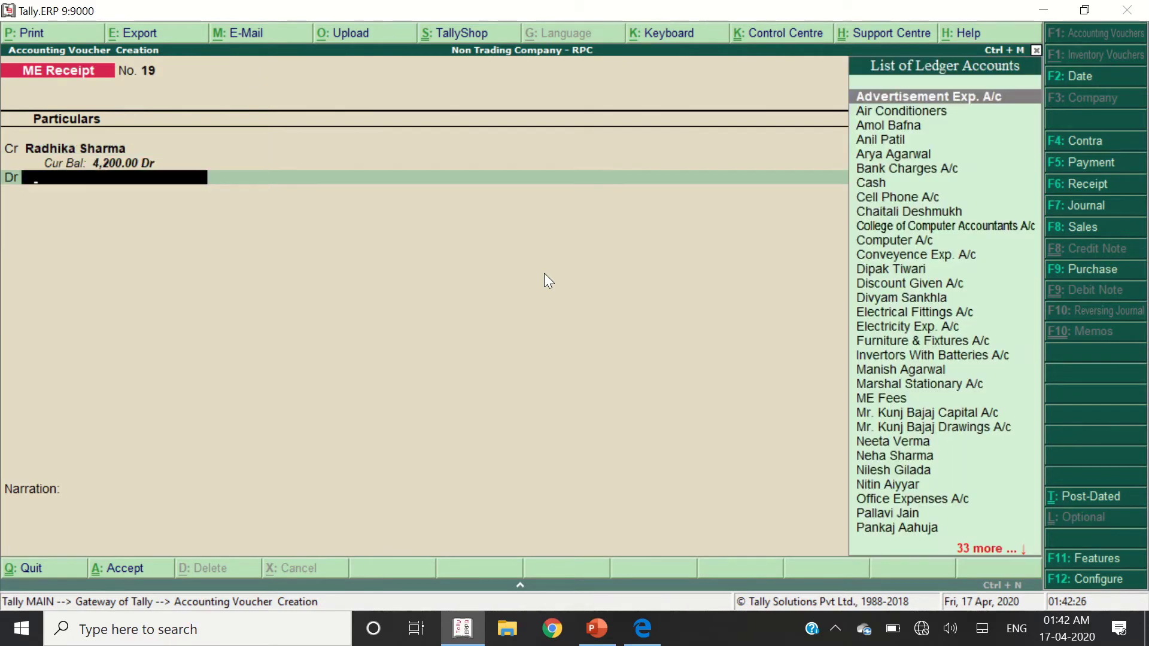
text(Cas)
key(Return)
key(Return)
key(Return)
- Read the M.E. first-installment receipts of transaction 56 in the PDF and number the new ME Receipt voucher 20
key(alt+Tab)
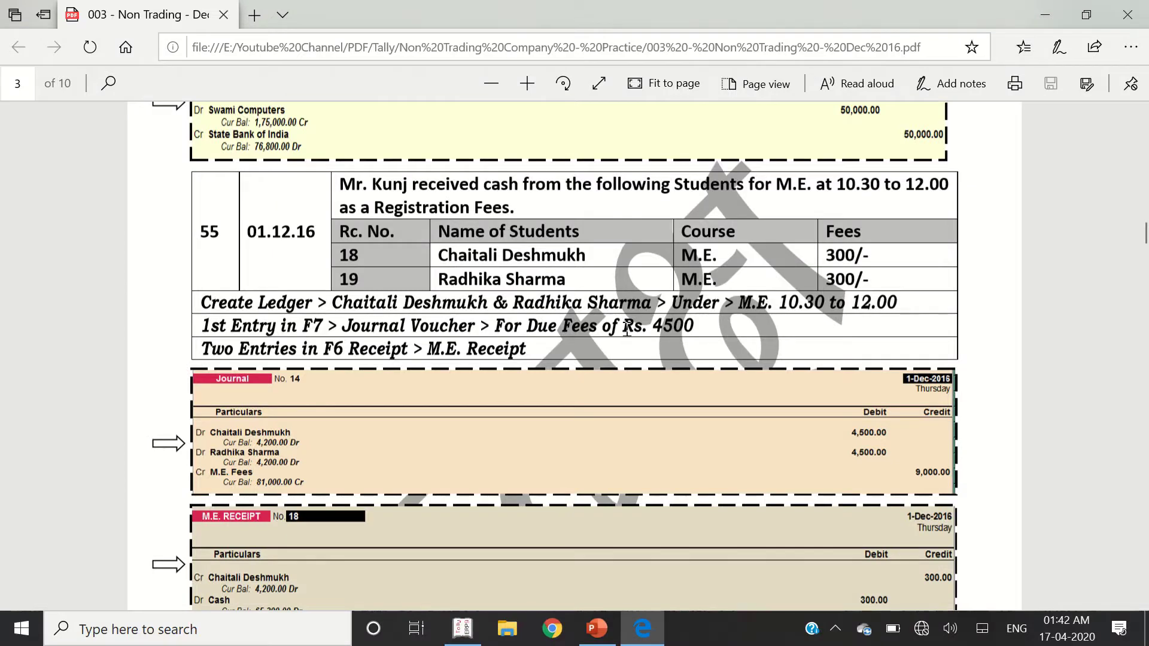
scroll(545, 308, down, 7)
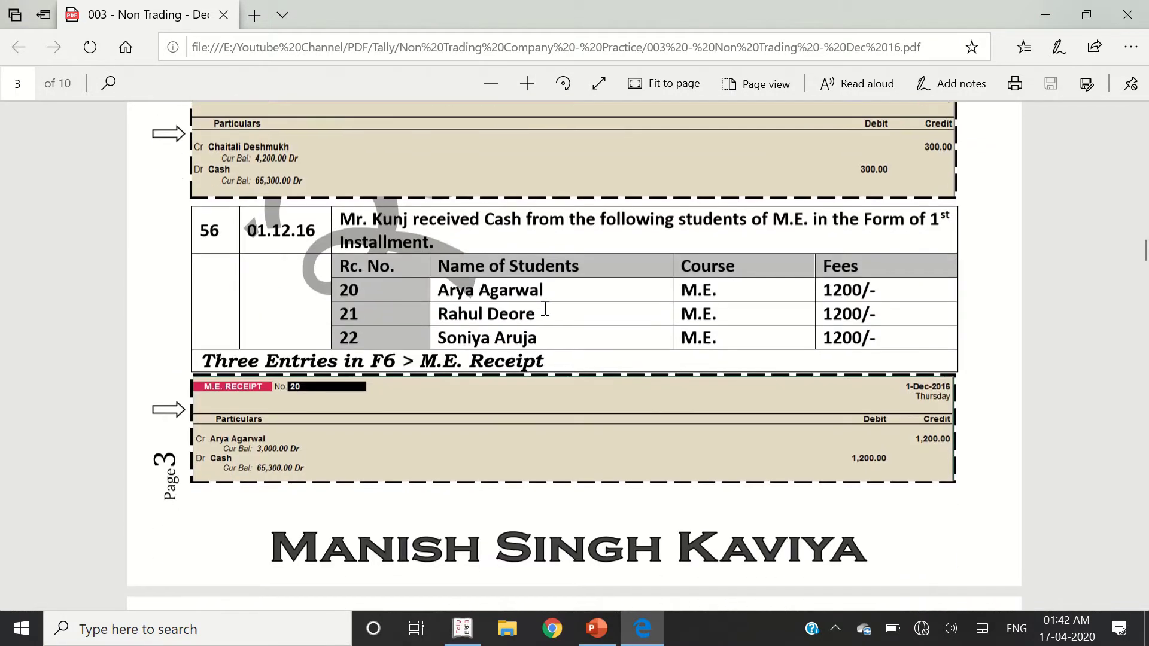
drag(473, 221, 659, 251)
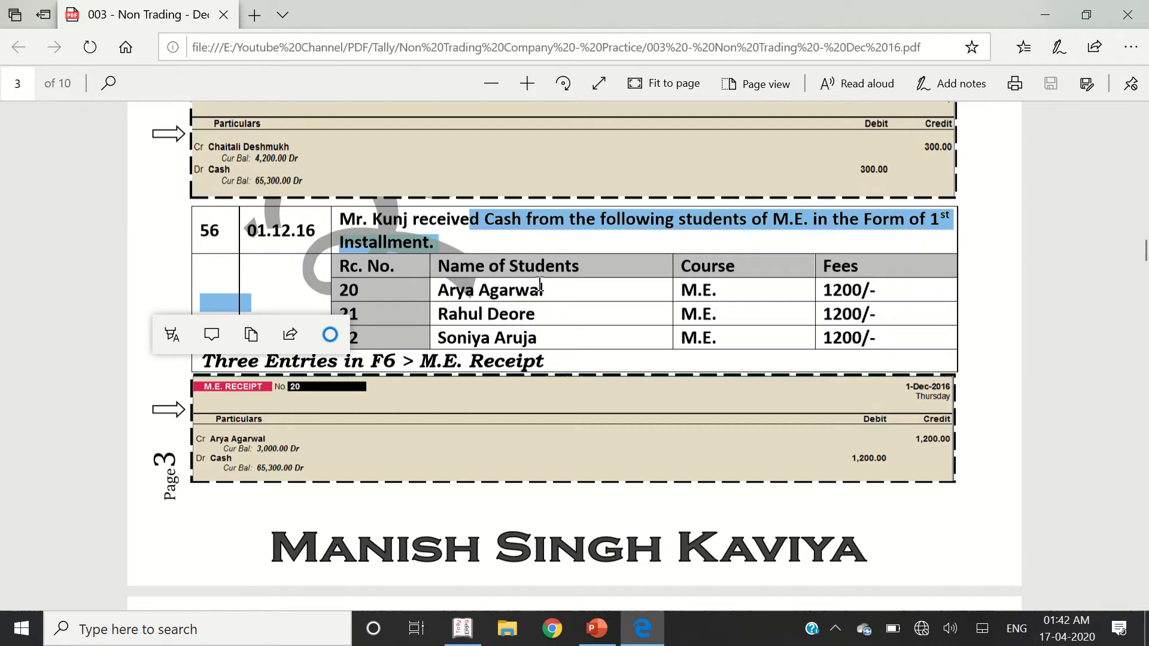
drag(541, 289, 554, 347)
key(alt+Tab)
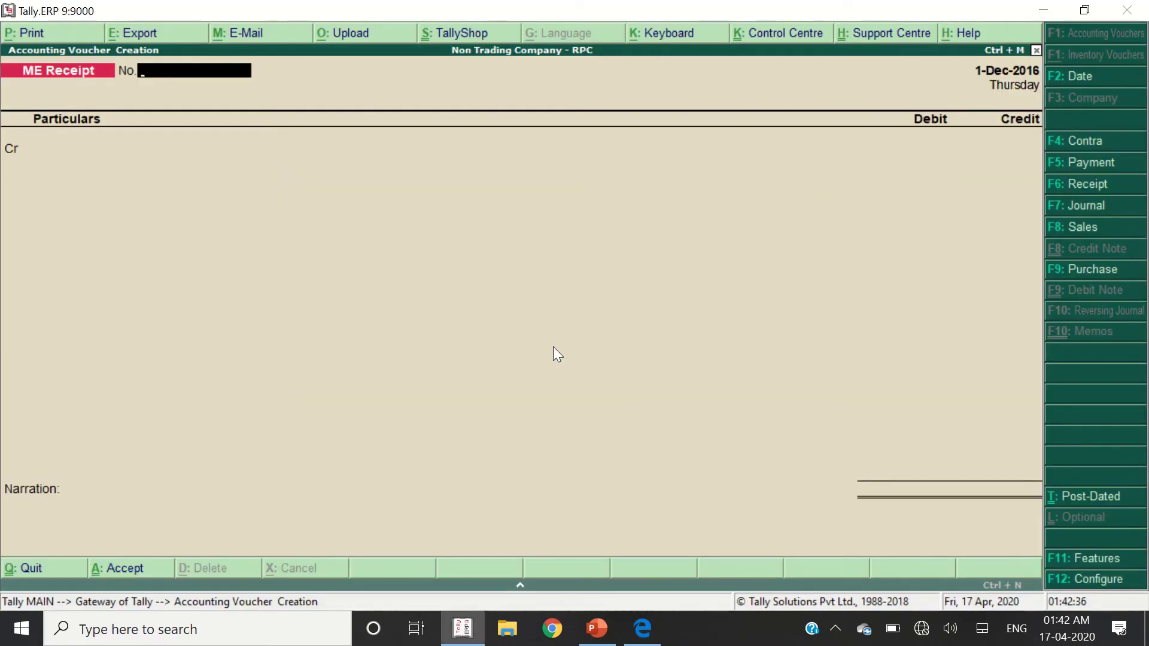
key(alt+Tab)
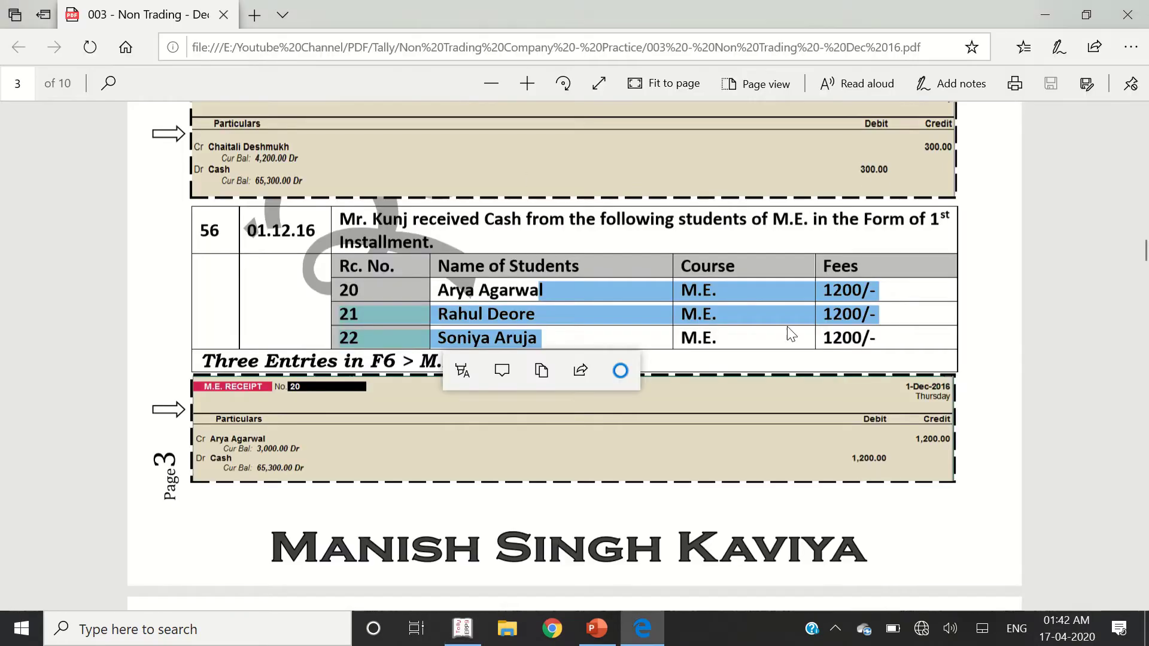
key(alt+Tab)
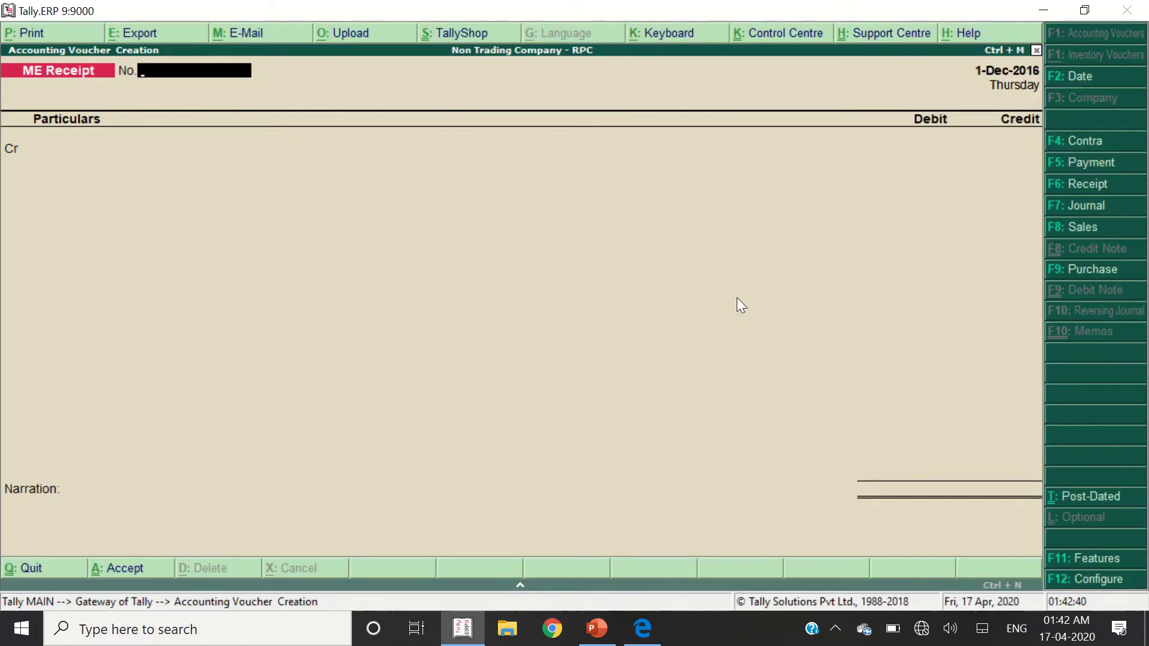
key(F6)
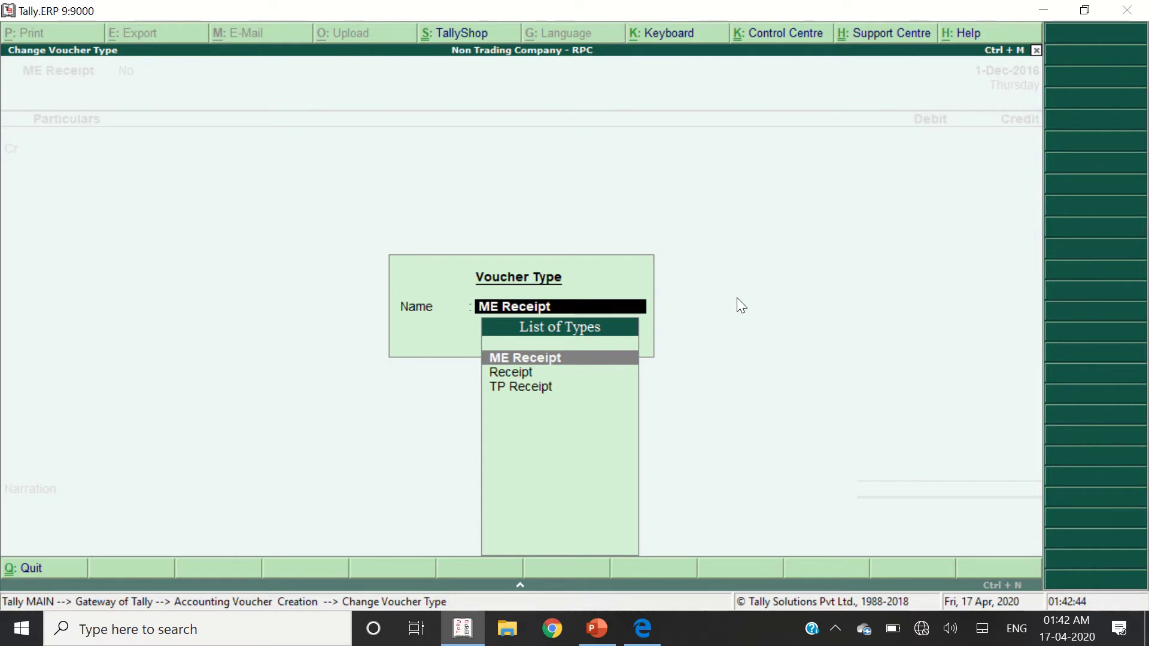
key(Return)
key(BackSpace)
text(20)
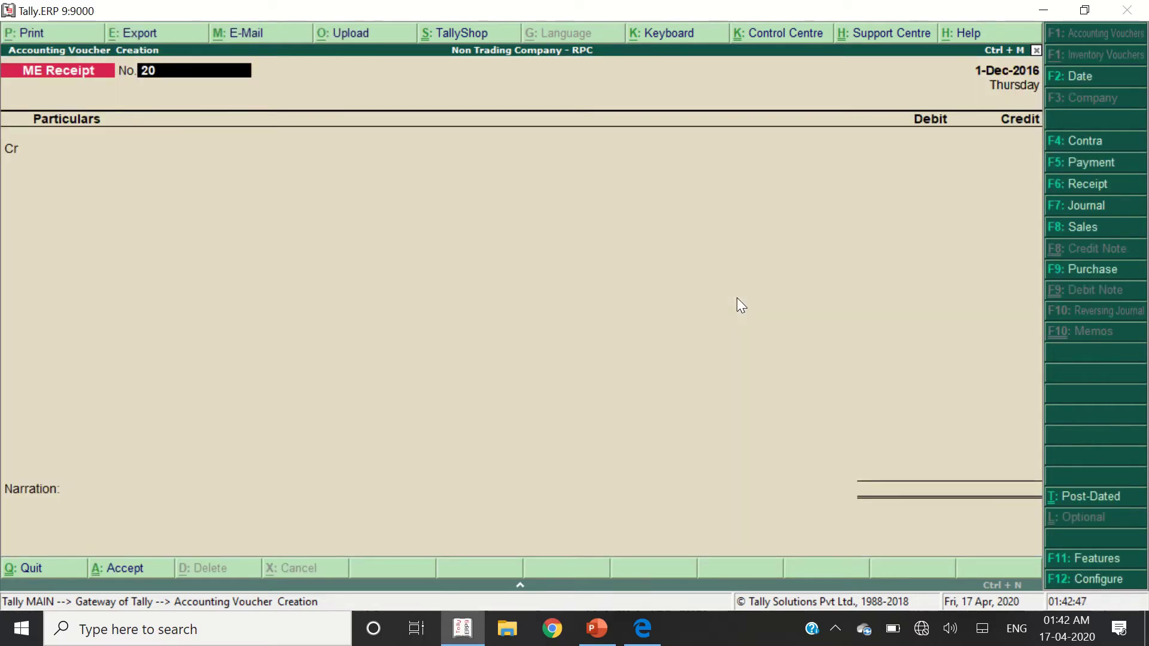
- Credit the first student listed in transaction 56 with 1200 against Cash and save ME Receipt voucher 20
key(alt+Tab)
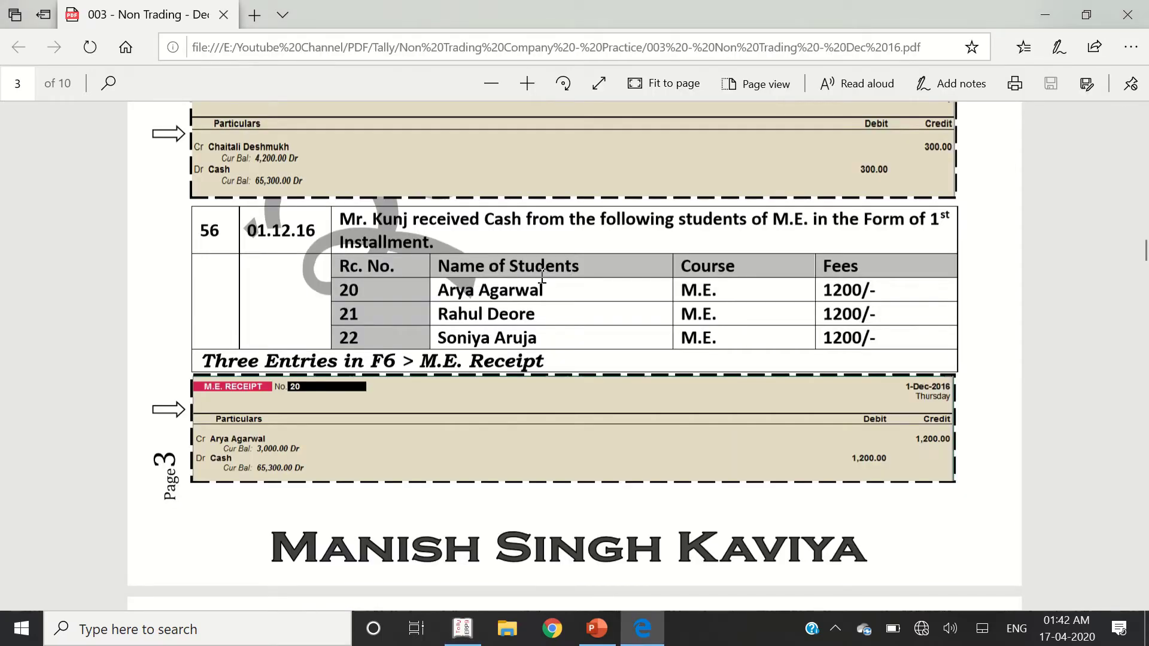
key(alt+Tab)
text(Ary)
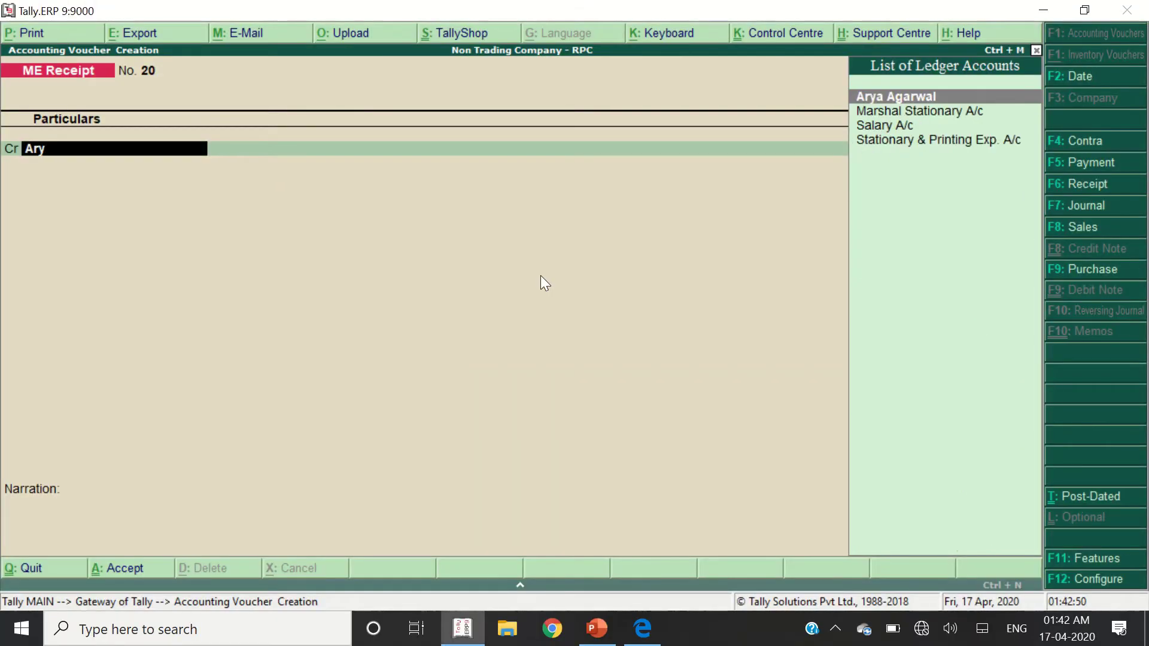
key(Return)
text(00)
key(Return)
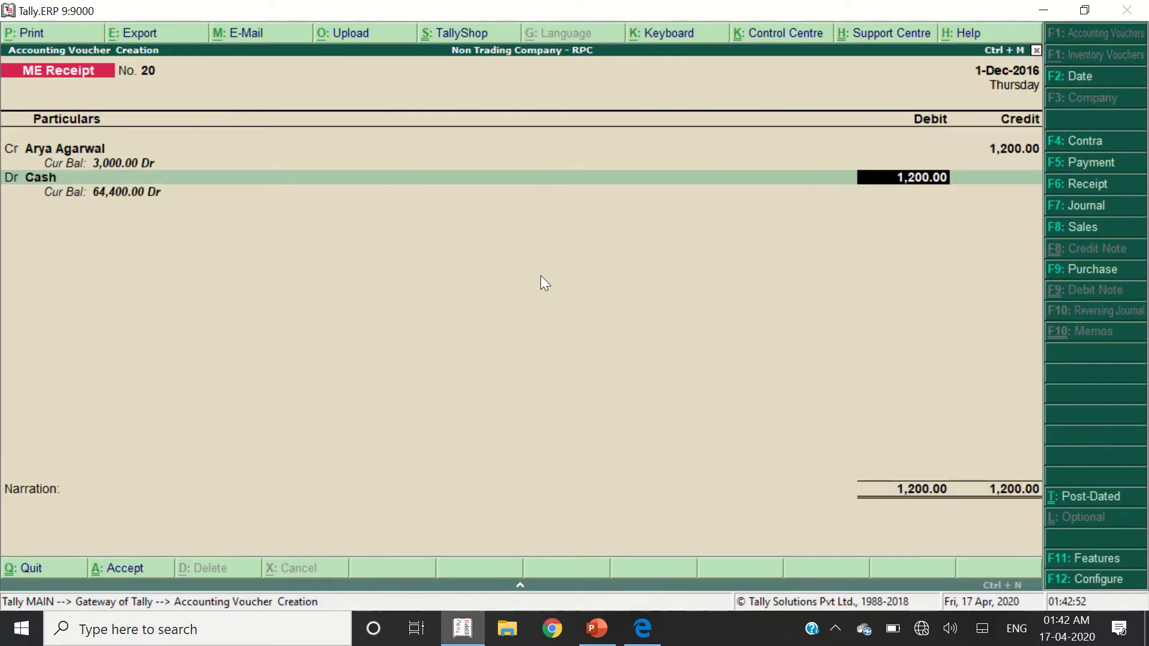
key(Return)
key(Return)
key(Return)
- Record ME Receipt voucher 21, crediting the second student listed in transaction 56 with 1200 against Cash, and save it
key(alt+Tab)
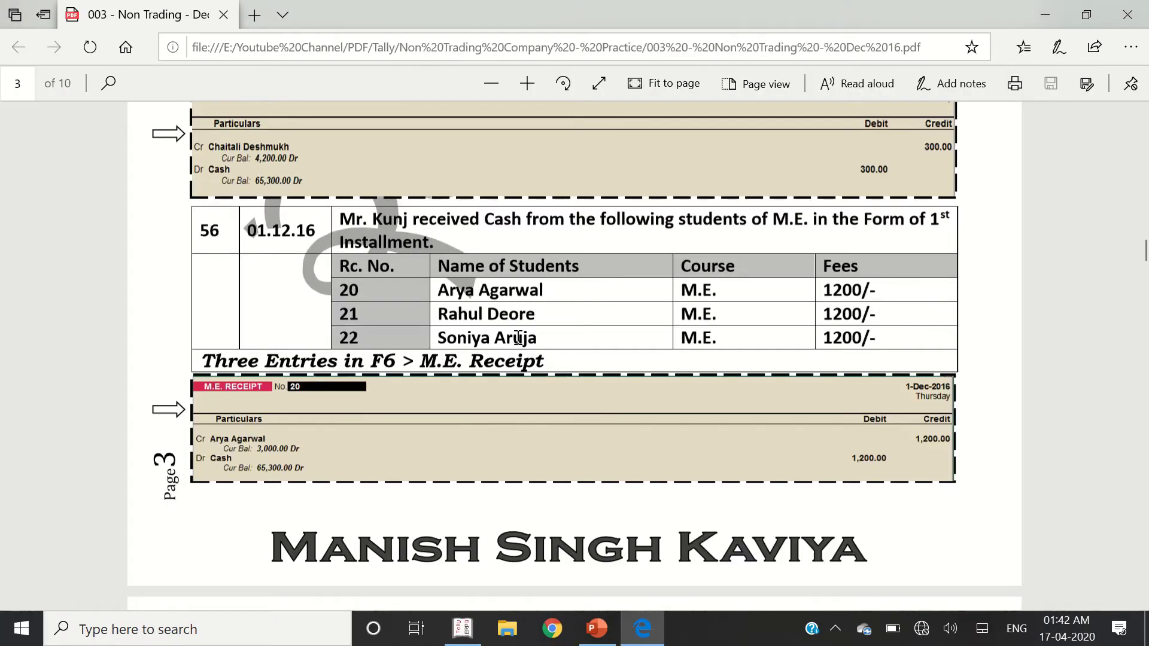
key(alt+Tab)
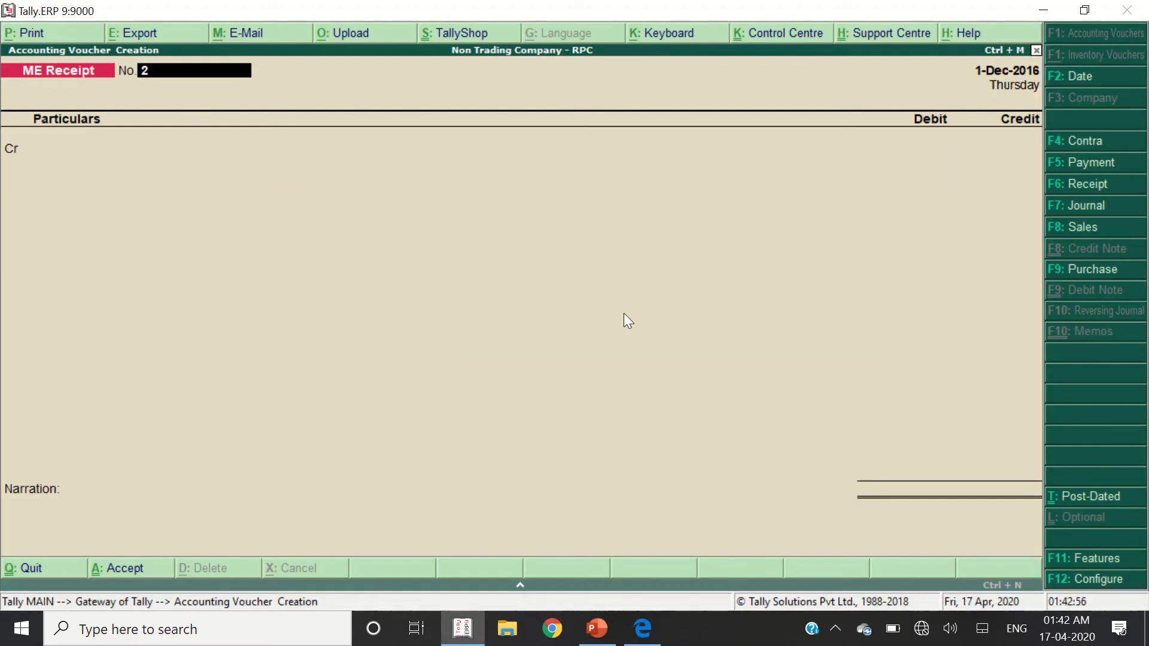
text(1)
key(Return)
text(Rahul)
key(Return)
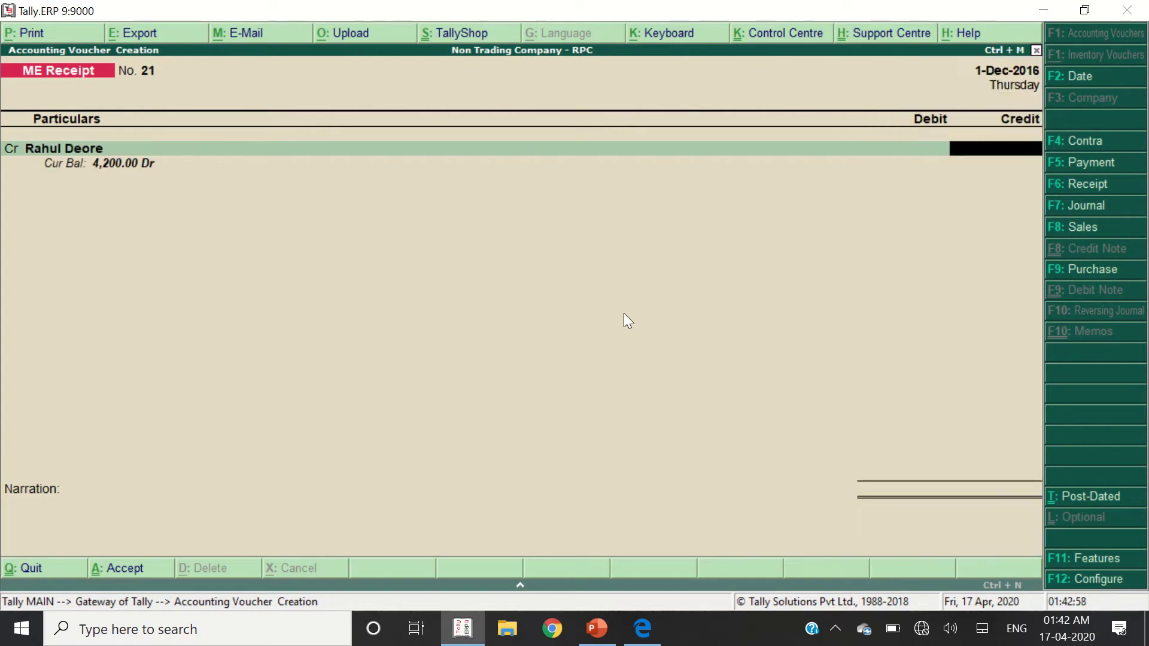
text(1200)
key(Return)
key(Return)
key(Return)
key(Return)
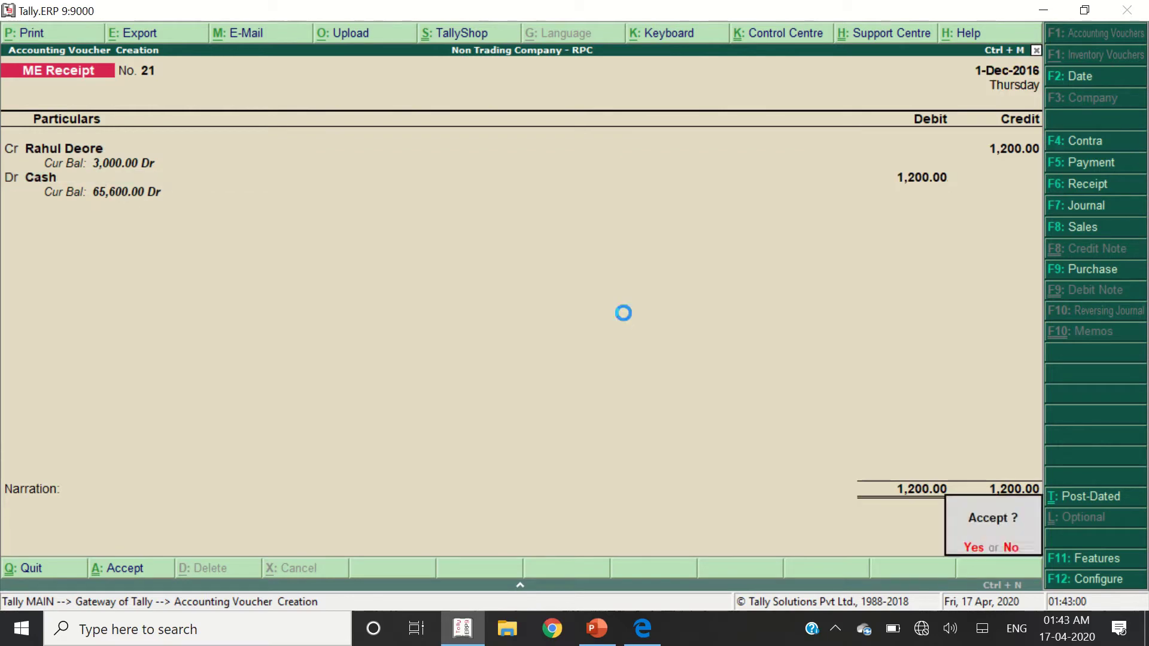
- Record ME Receipt voucher 22, crediting the third student listed in transaction 56 with 1200 against Cash, and save it
key(alt+Tab)
key(alt+Tab)
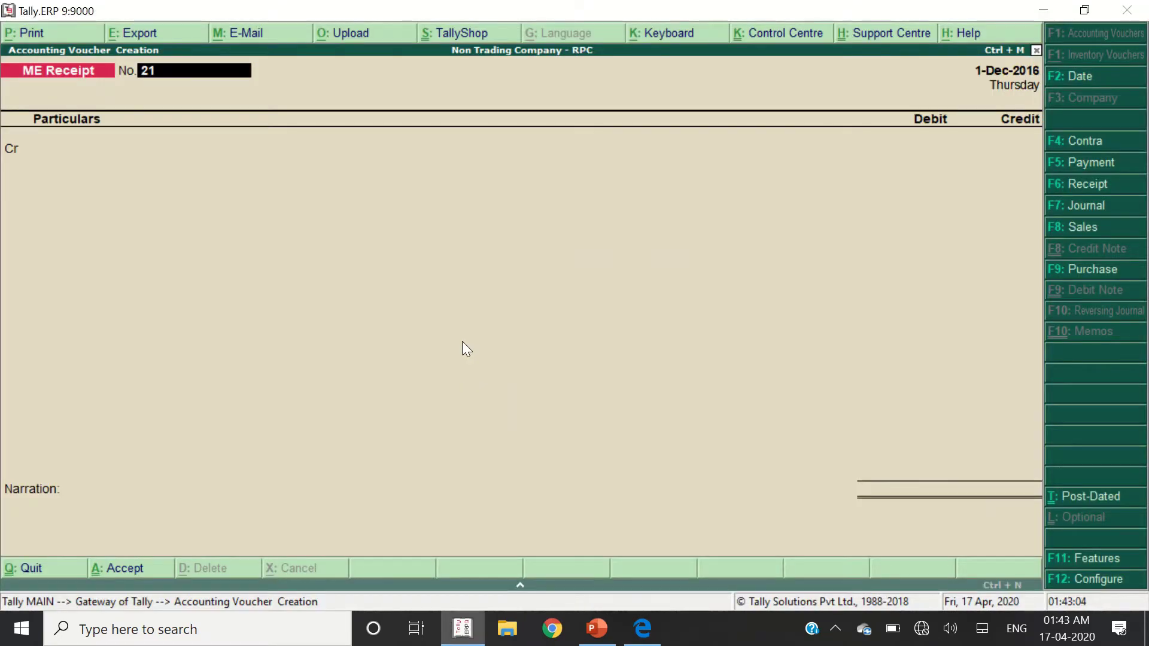
text(2)
key(Return)
text(Soni)
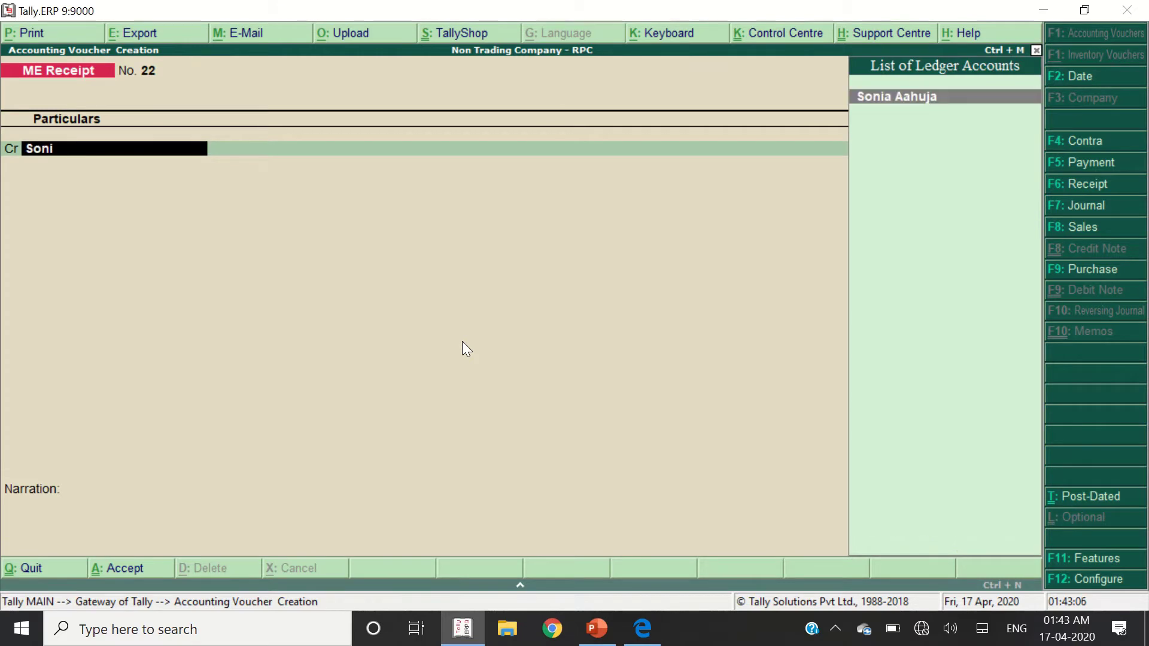
key(Return)
text(1200)
key(Return)
key(Return)
key(Return)
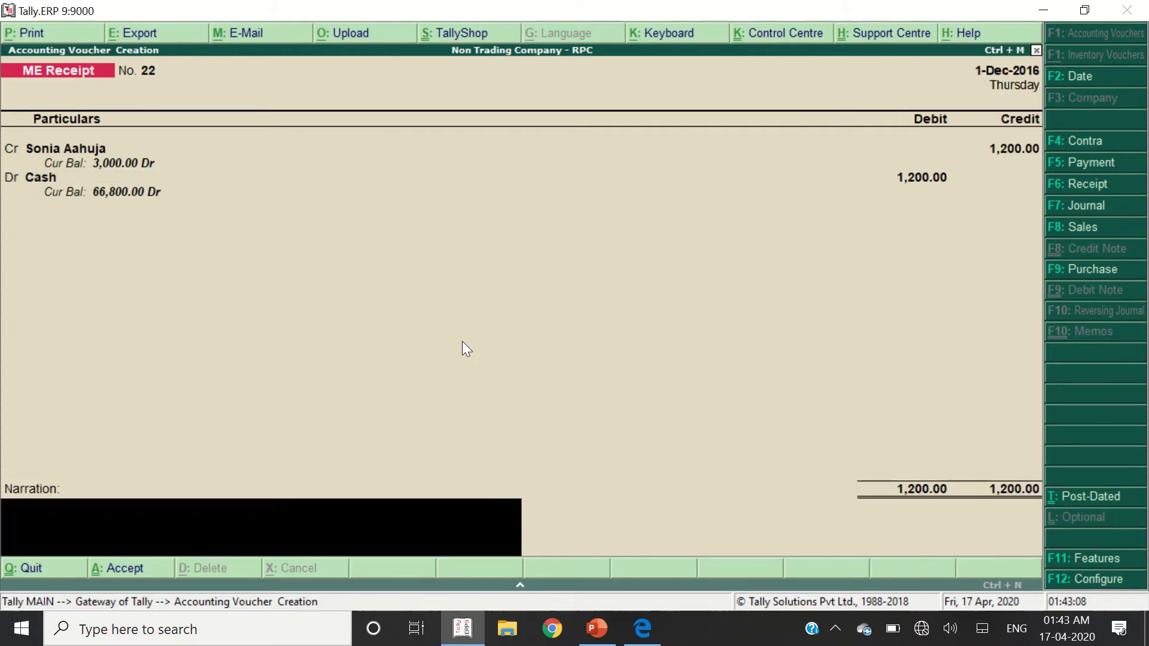
key(Return)
- Read the telephone bill payment details of transaction 57 in the PDF and return to Tally.ERP 9
key(alt+Tab)
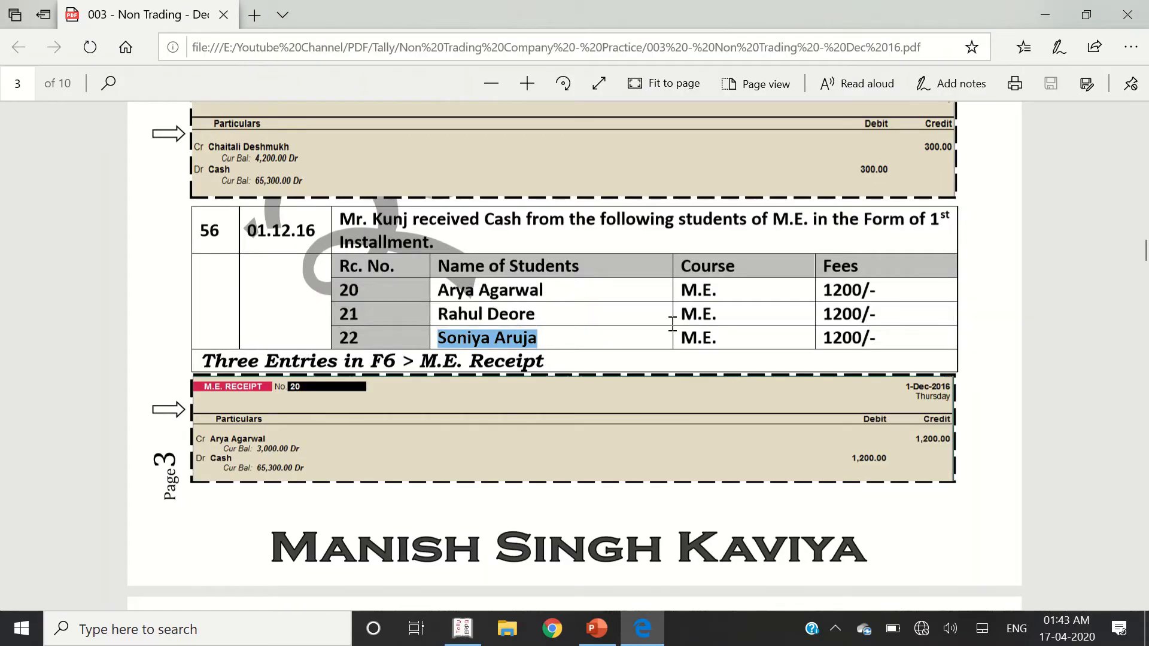
click(672, 326)
scroll(672, 326, down, 2)
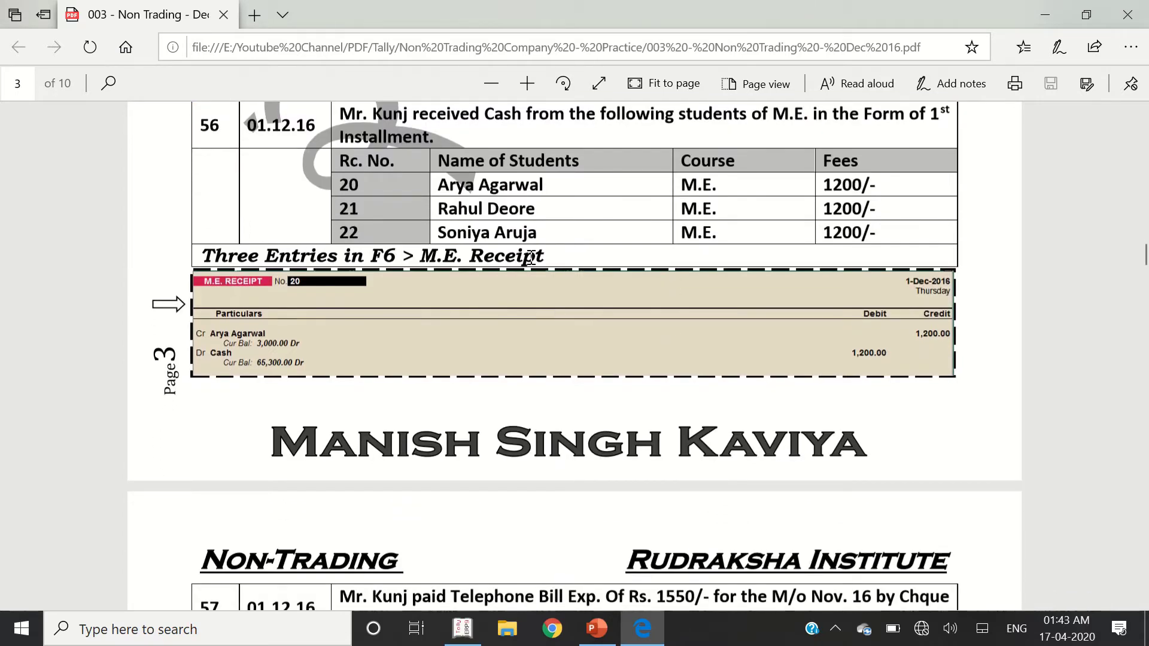
drag(530, 257, 264, 256)
scroll(517, 361, down, 6)
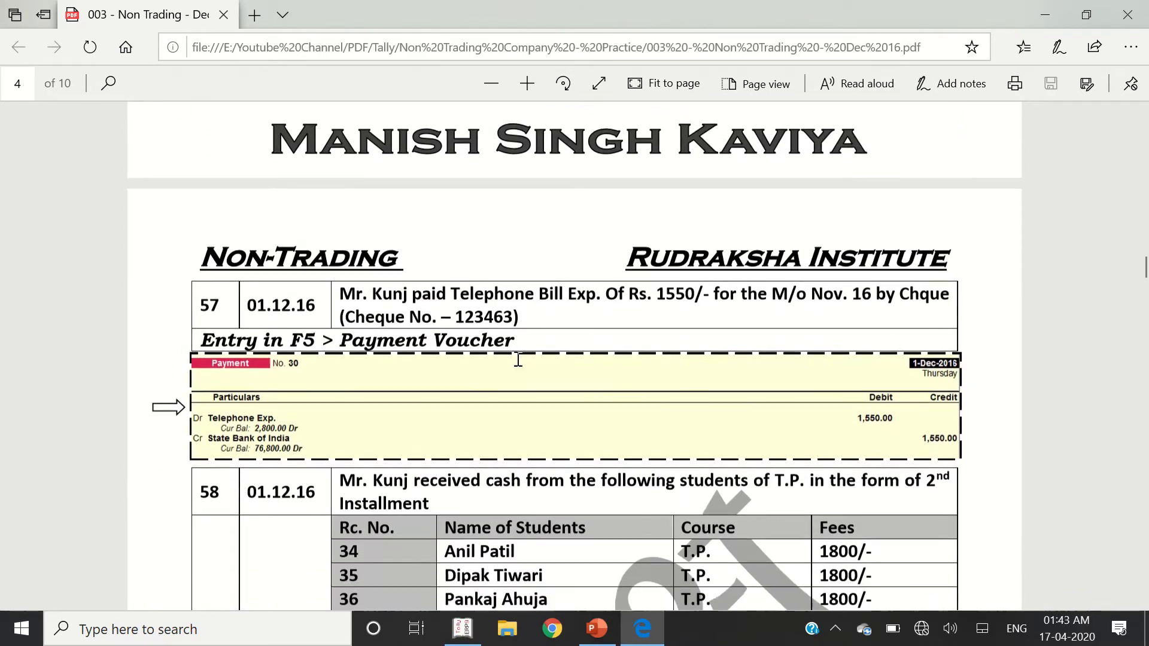
scroll(519, 359, down, 2)
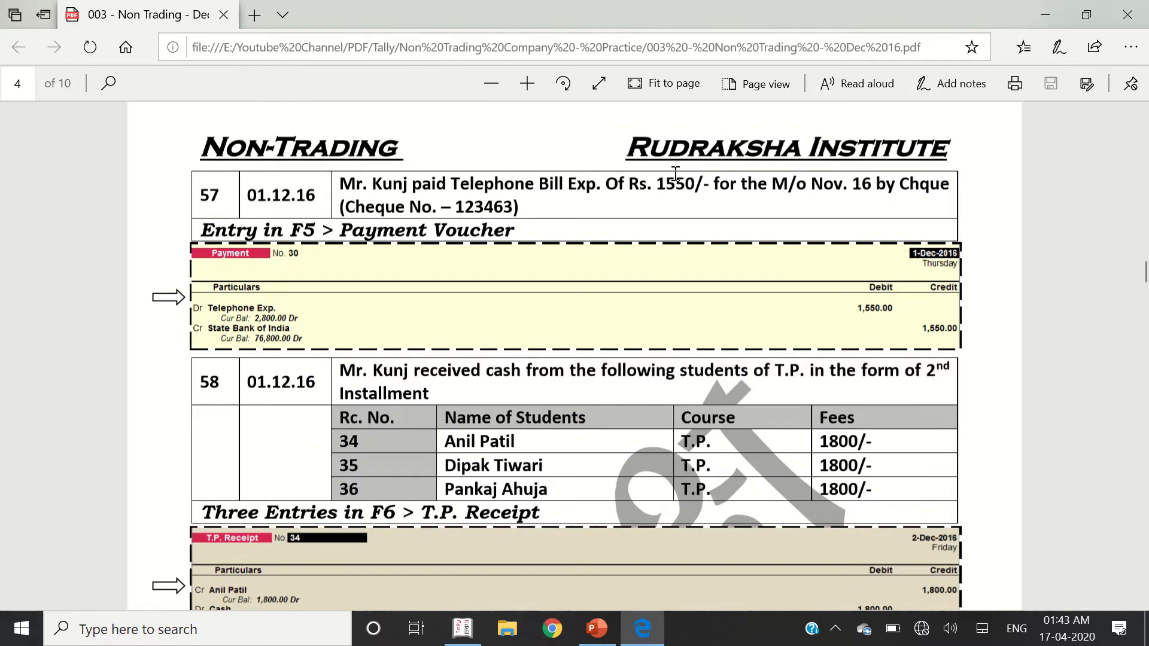
double_click(675, 175)
key(alt+Tab)
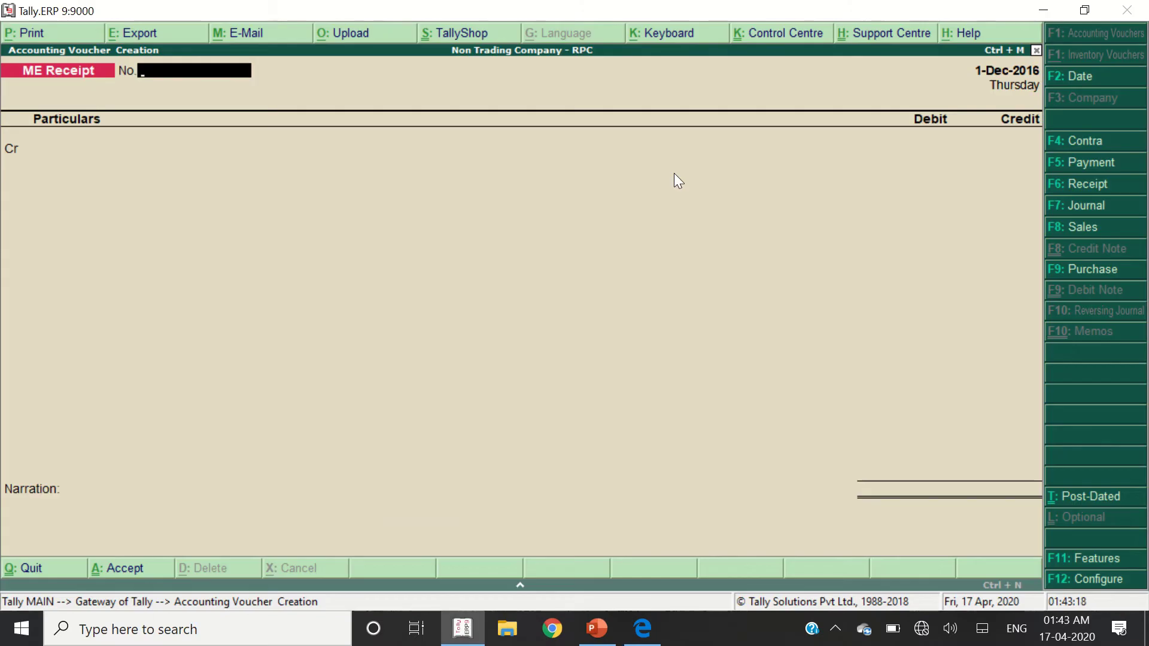
- Start a Payment voucher and debit Telephone Expenses A/c with 1550
key(F5)
text(Telepho)
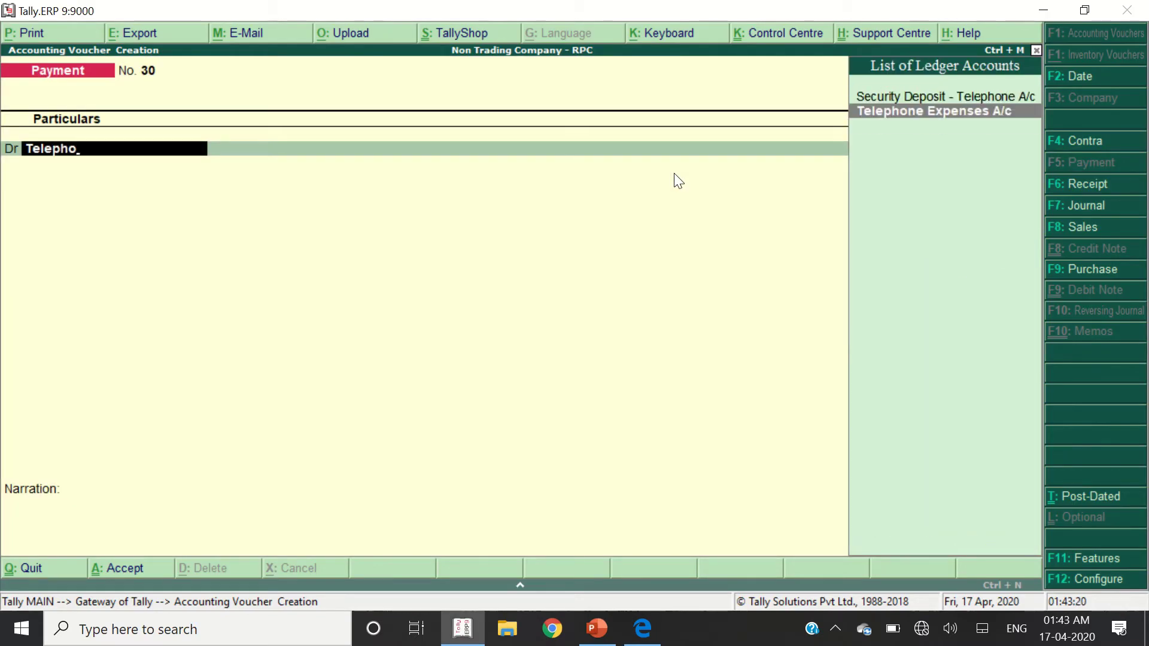
key(Return)
text(1550)
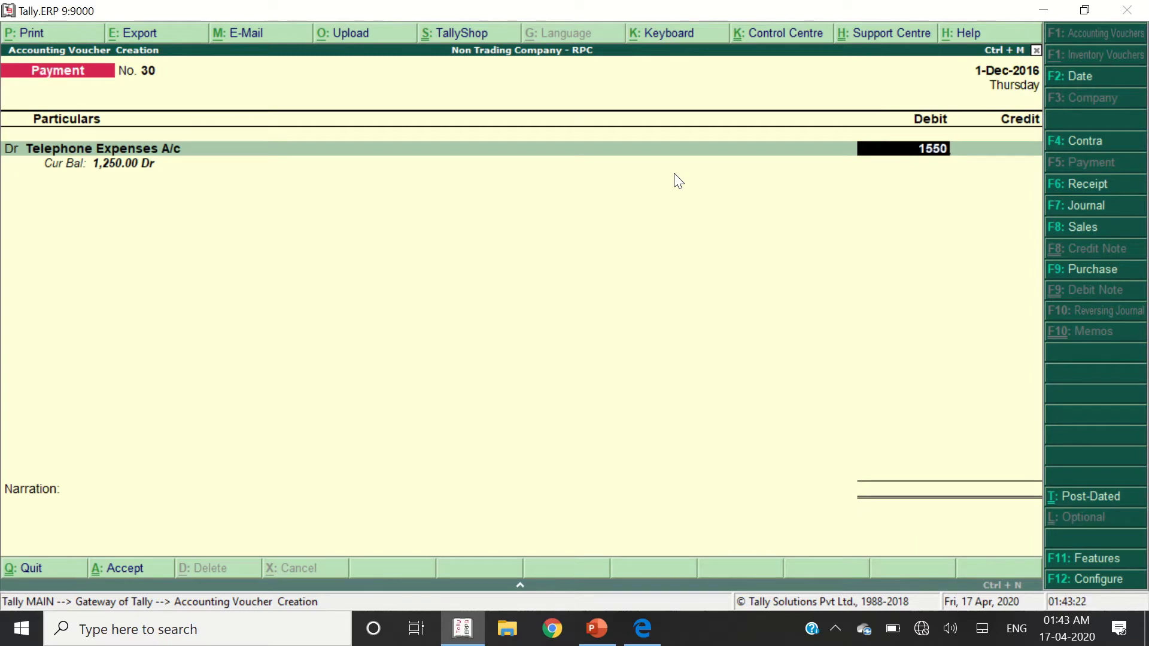
key(Return)
- Credit State Bank of India with 1550 and enter cheque number 123463 in its bank allocation
text(State)
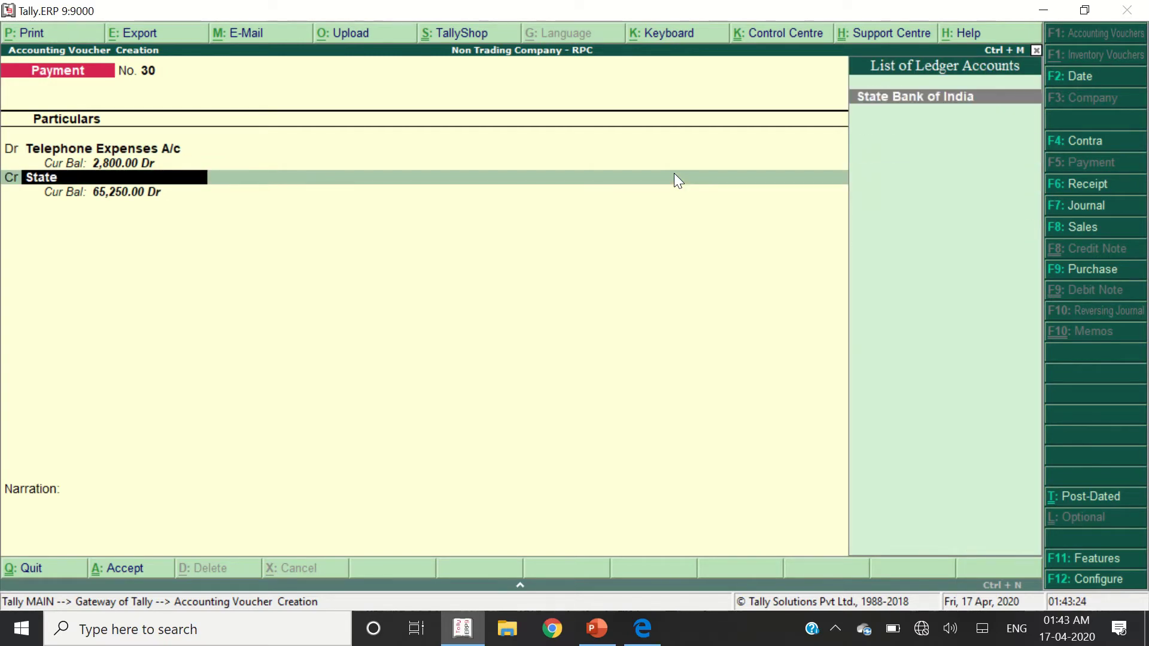
key(Return)
key(Return)
key(Return)
key(Return)
key(alt+Tab)
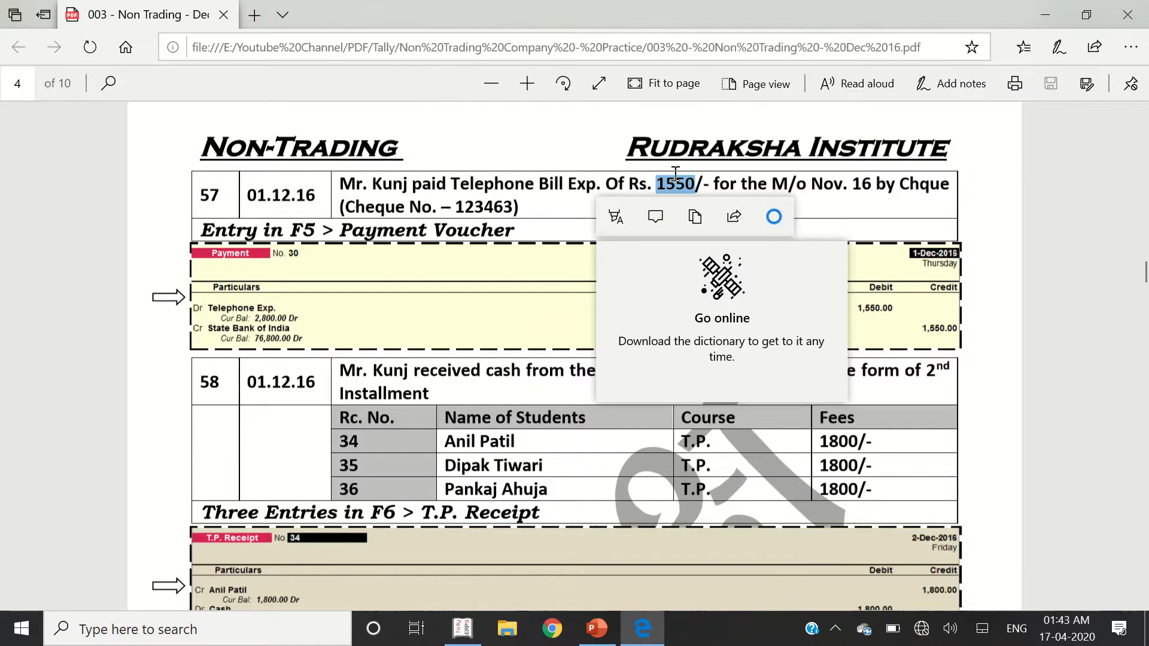
key(alt+Tab)
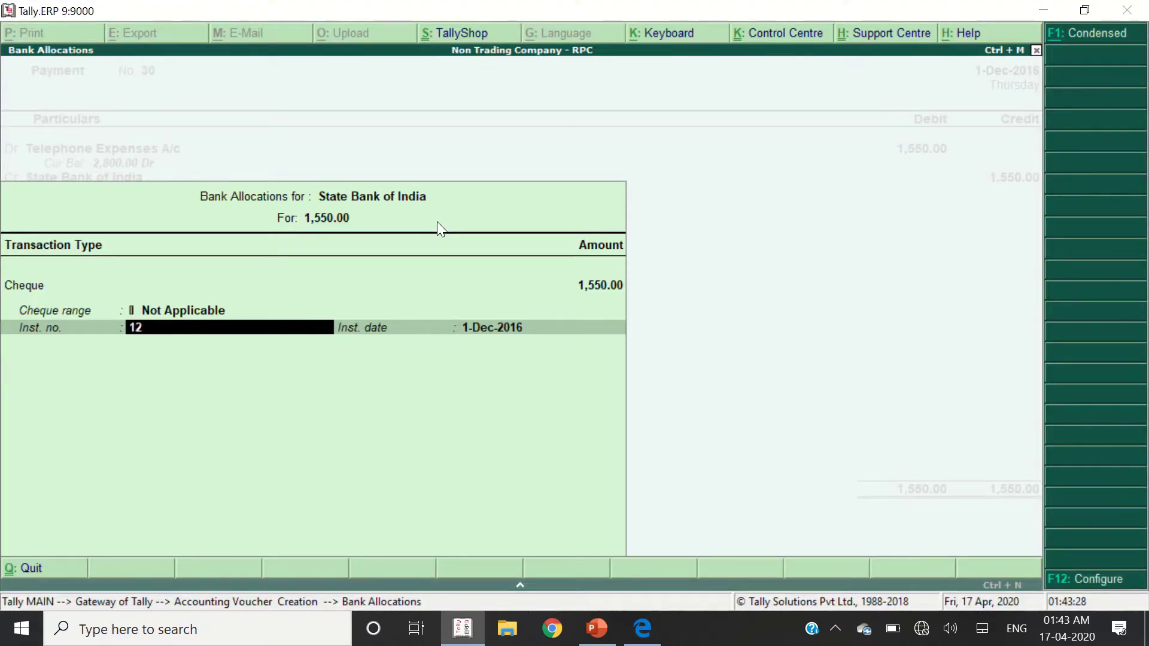
text(123463)
key(Return)
key(Return)
key(Return)
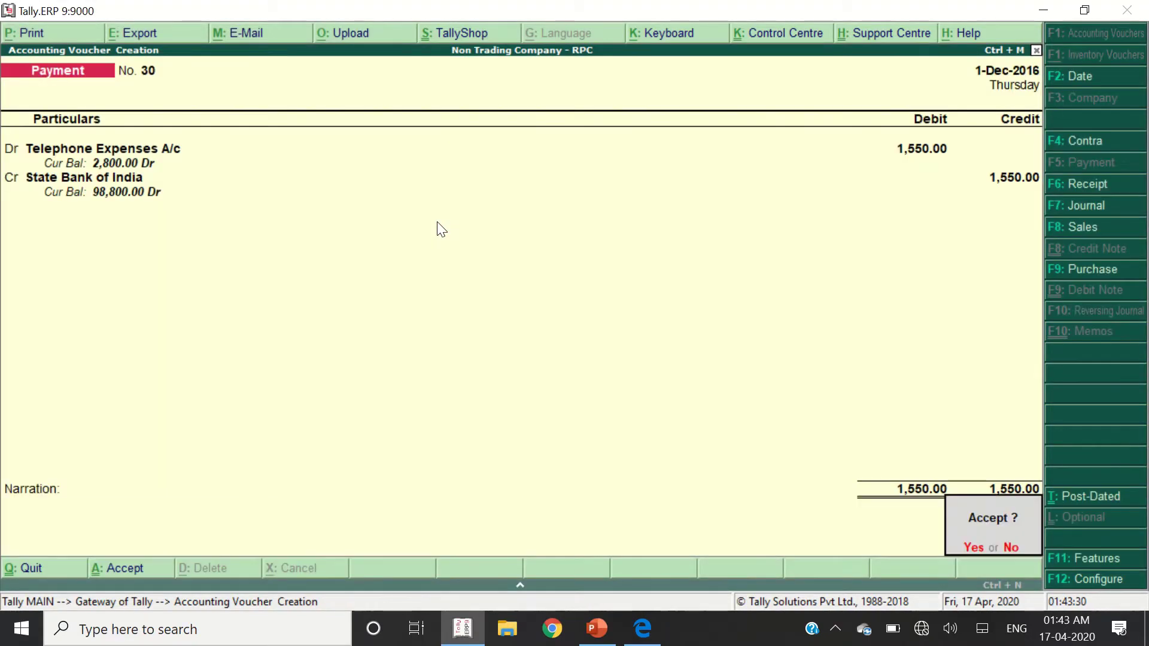
- Save the telephone expenses payment voucher and read the student fee receipts of transaction 58 in the PDF
key(Return)
key(alt+Tab)
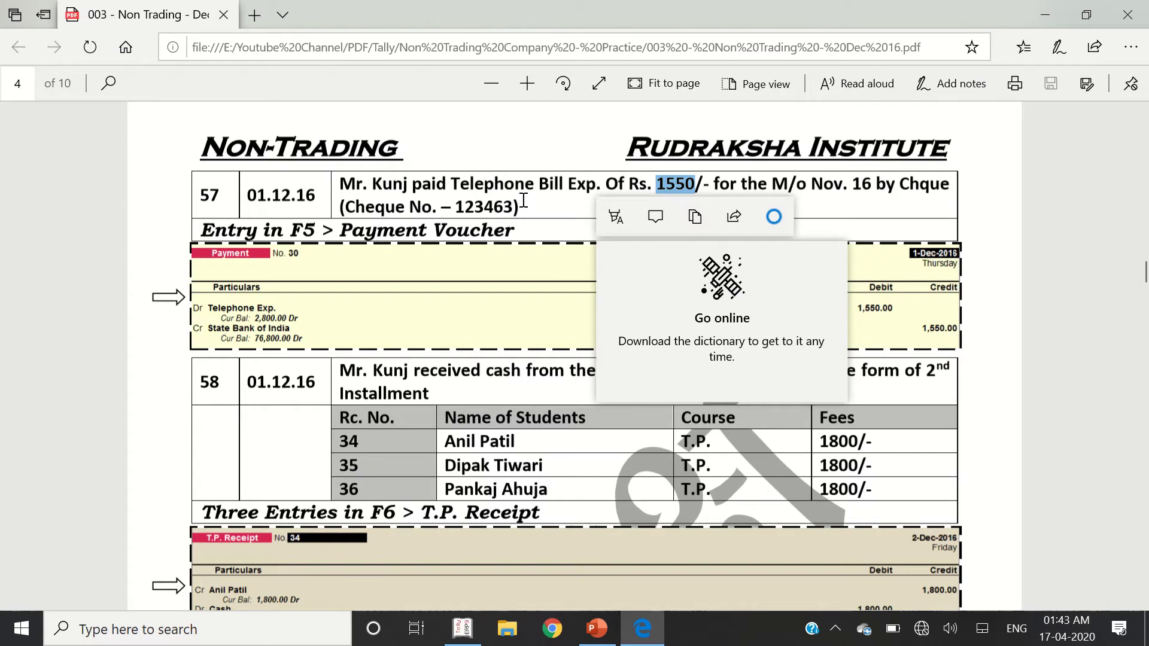
double_click(475, 207)
click(474, 210)
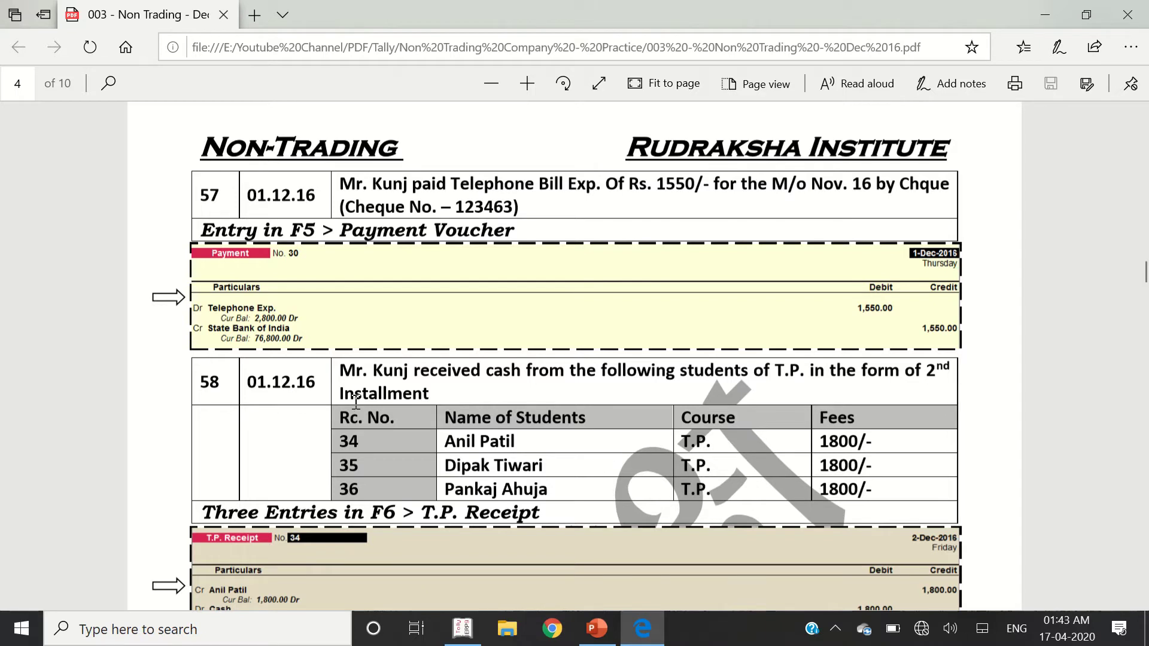
double_click(558, 185)
click(409, 386)
- Return to Tally.ERP 9 and start a TP Receipt voucher with number 34
key(alt+Tab)
key(F6)
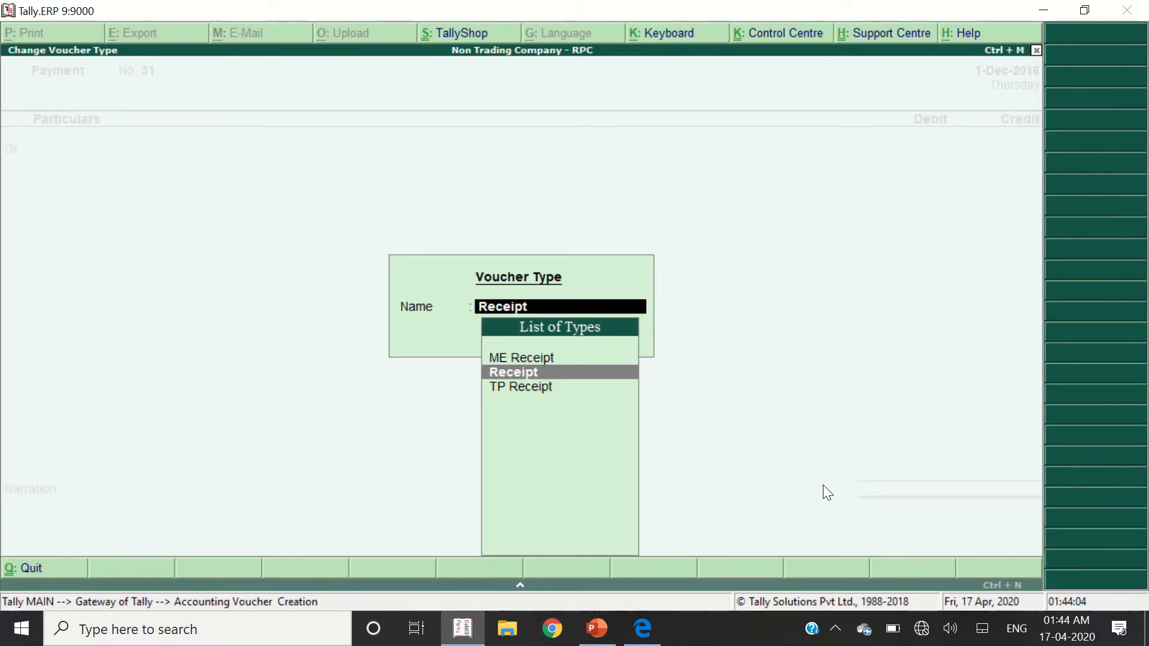
key(Down)
key(Return)
text(34)
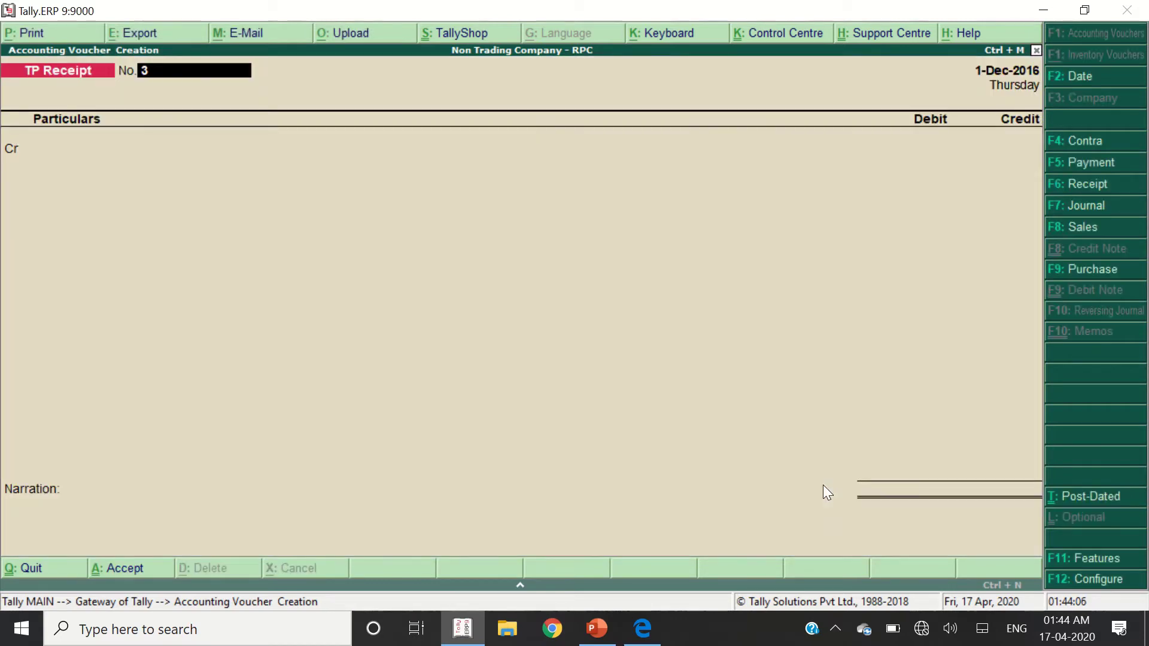
key(Return)
- Credit the first student listed in transaction 58 with 1800 against Cash and save the receipt
key(alt+Tab)
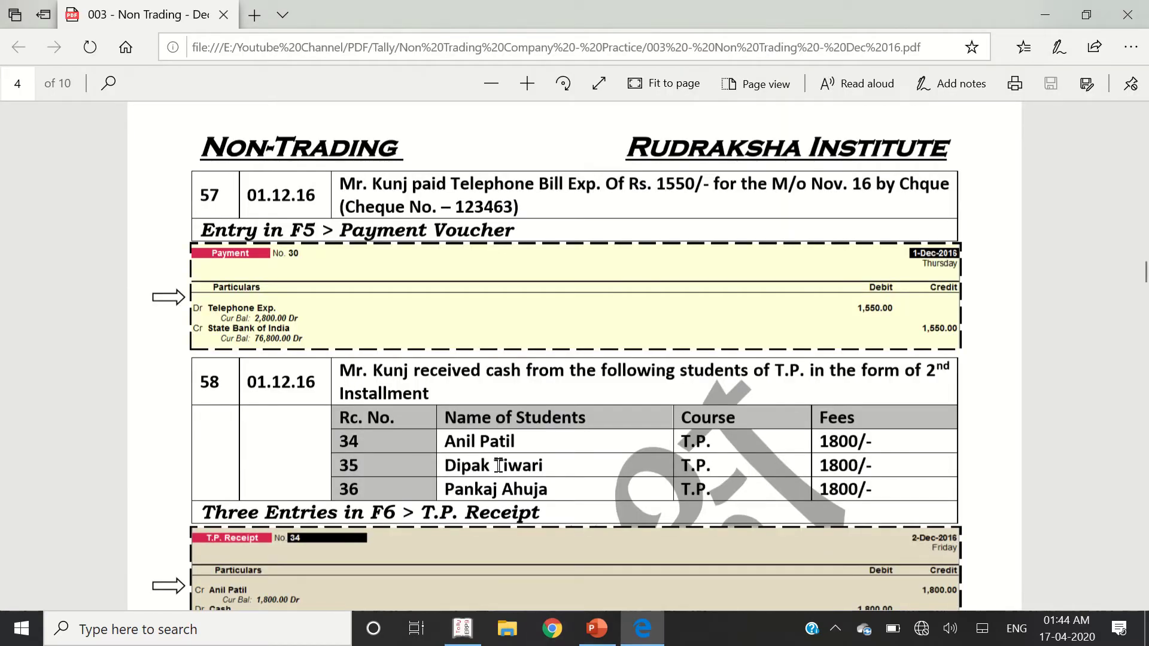
key(alt+Tab)
text(Ani)
key(Return)
key(alt+Tab)
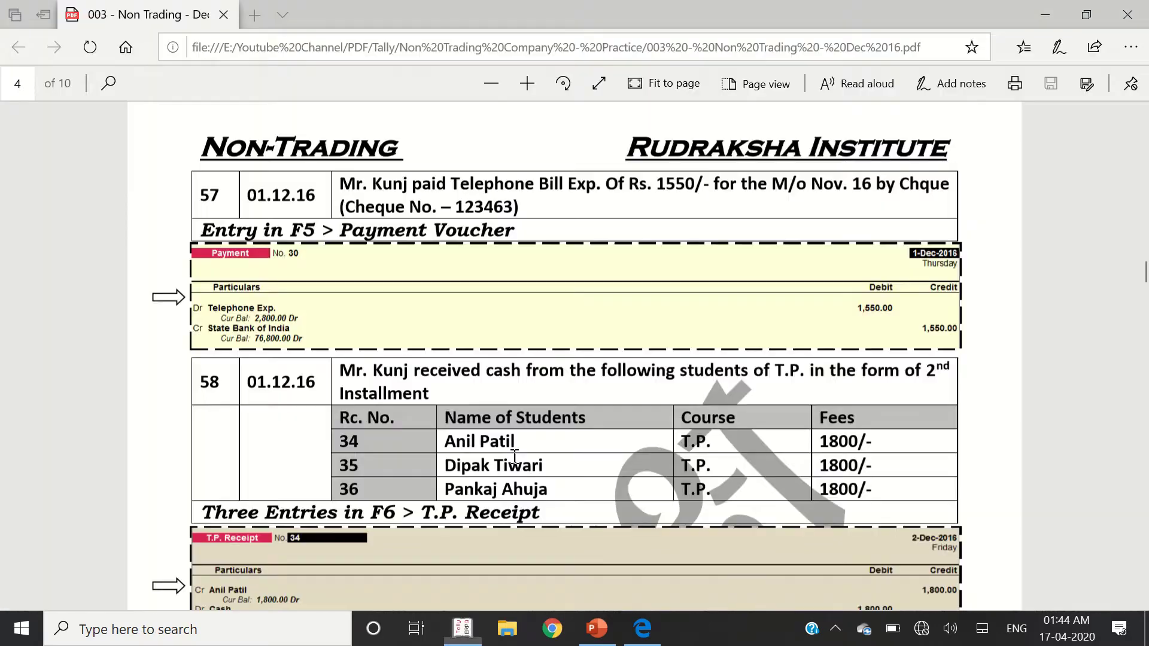
key(alt+Tab)
text(1,800)
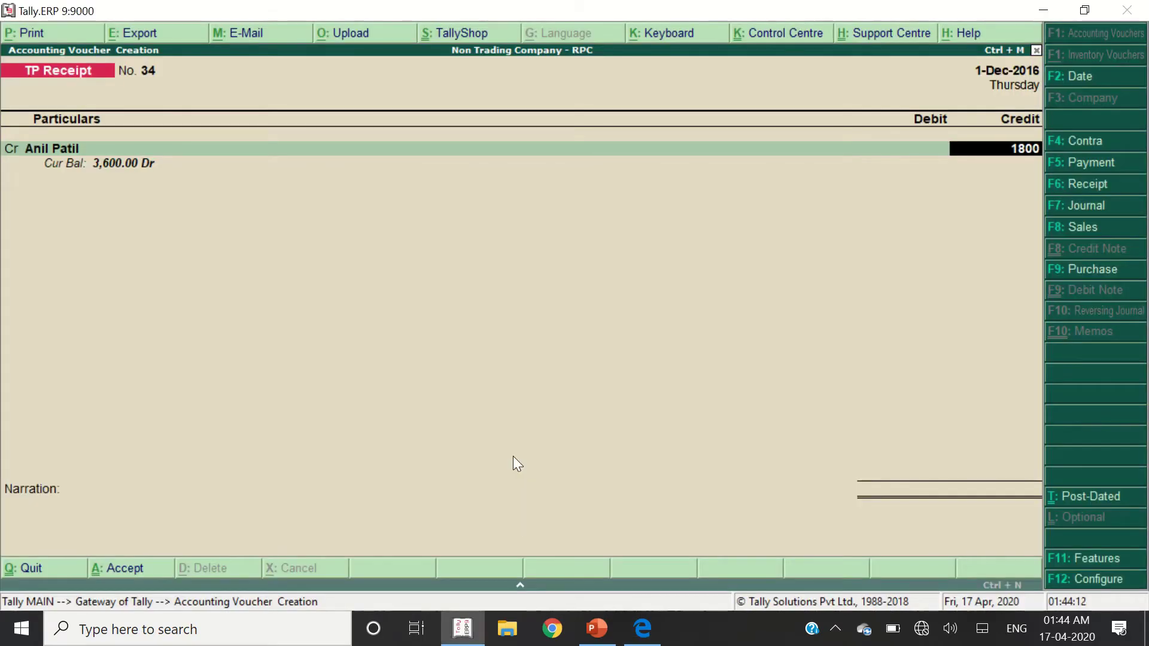
key(Return)
key(Return)
key(Return)
key(Return)
- Record TP Receipt voucher 35, crediting the second student listed in transaction 58 with 1800 against Cash, and save it
key(alt+Tab)
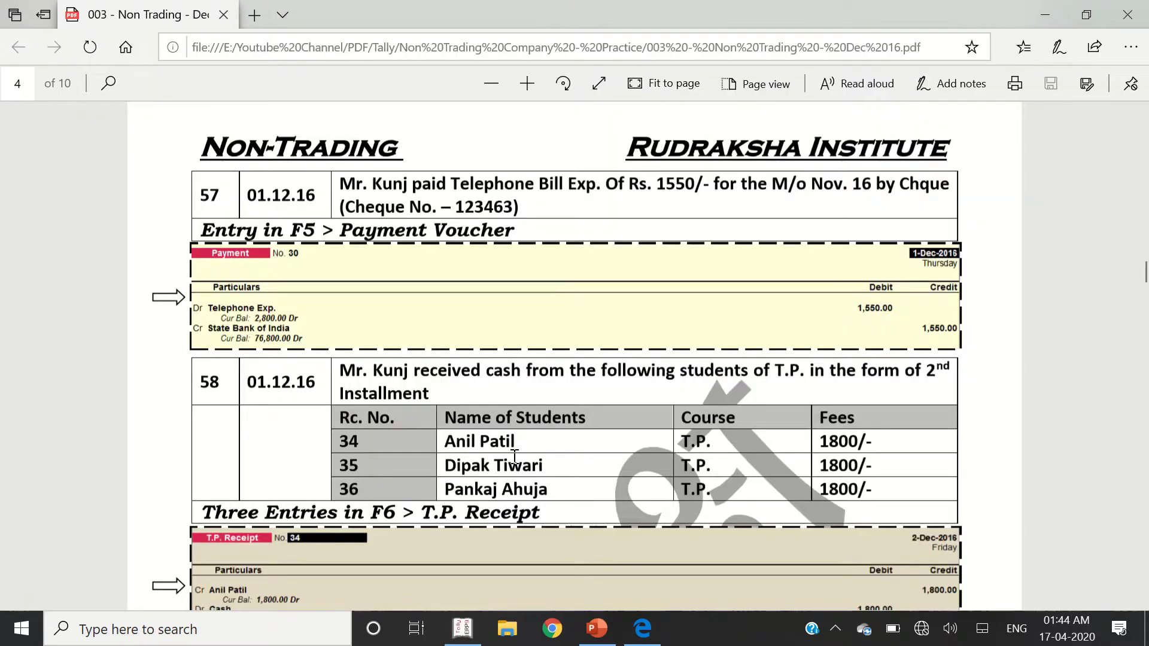
key(alt+Tab)
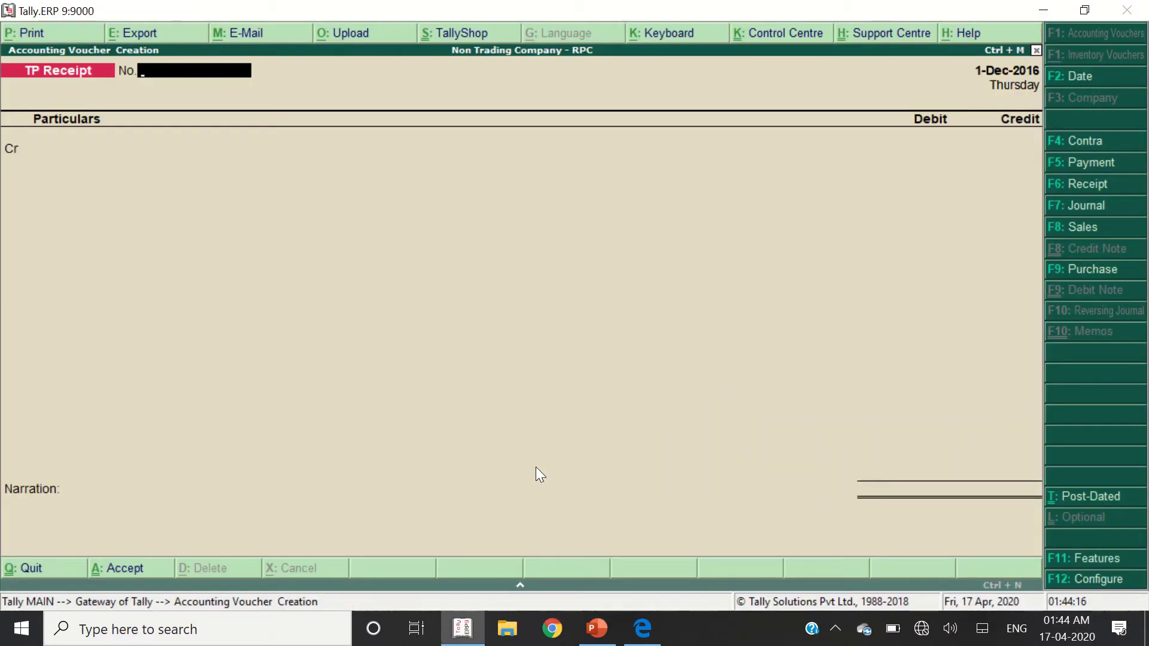
text(345)
key(Return)
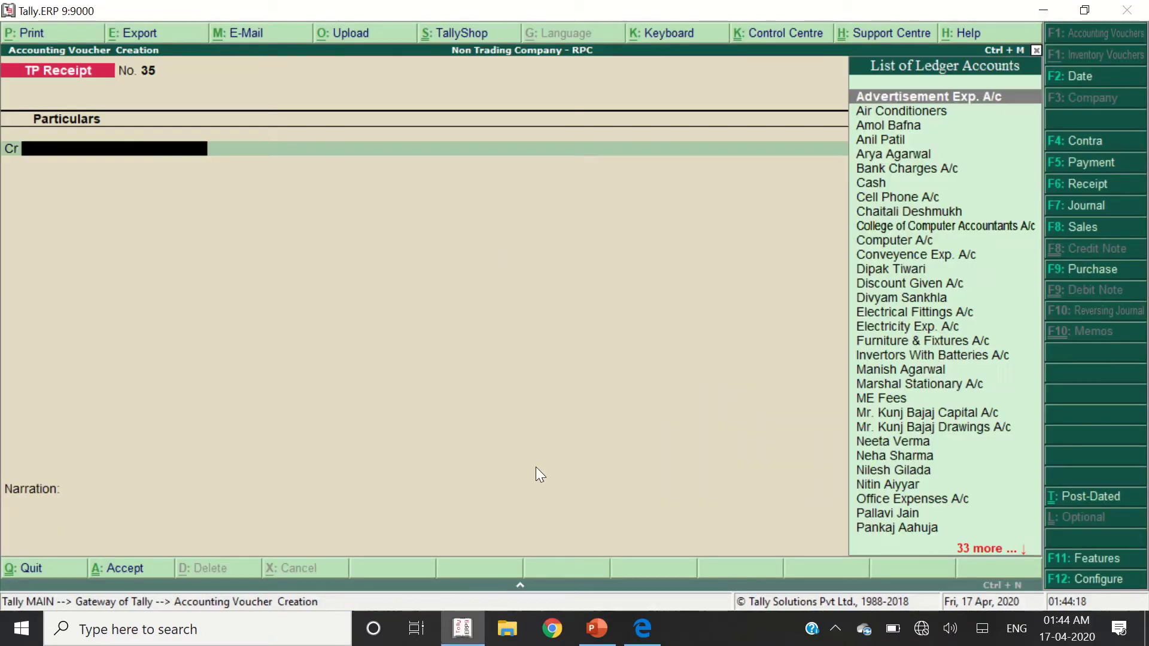
text(Dipak)
key(Return)
text(1800)
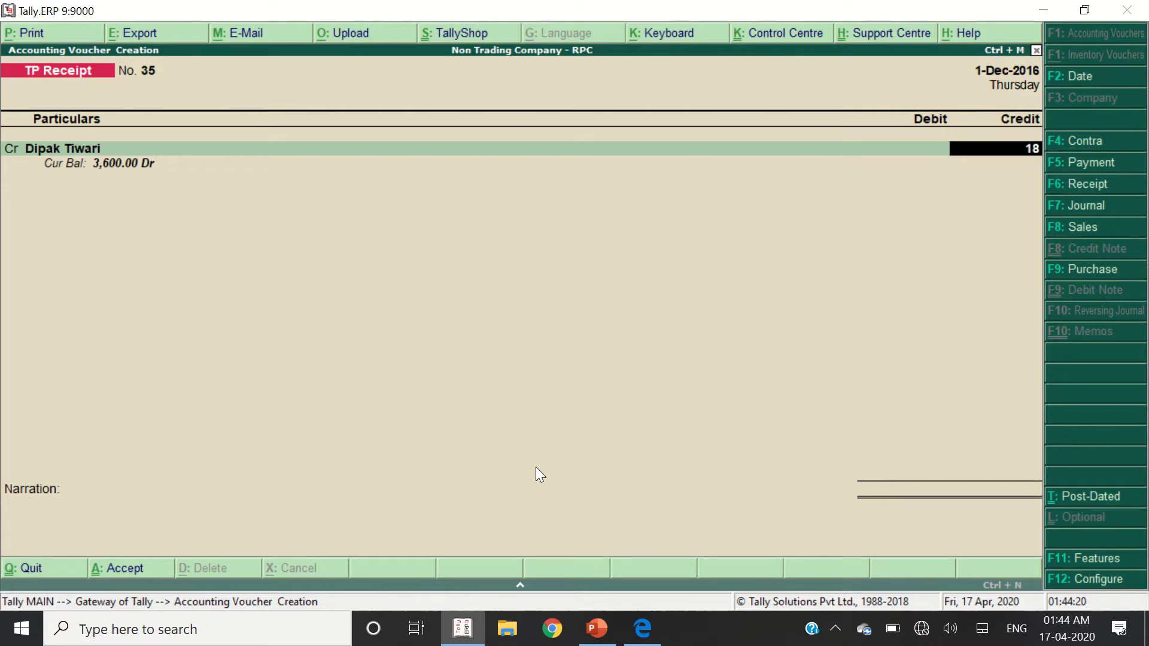
key(Return)
key(Return)
key(Return)
key(Return)
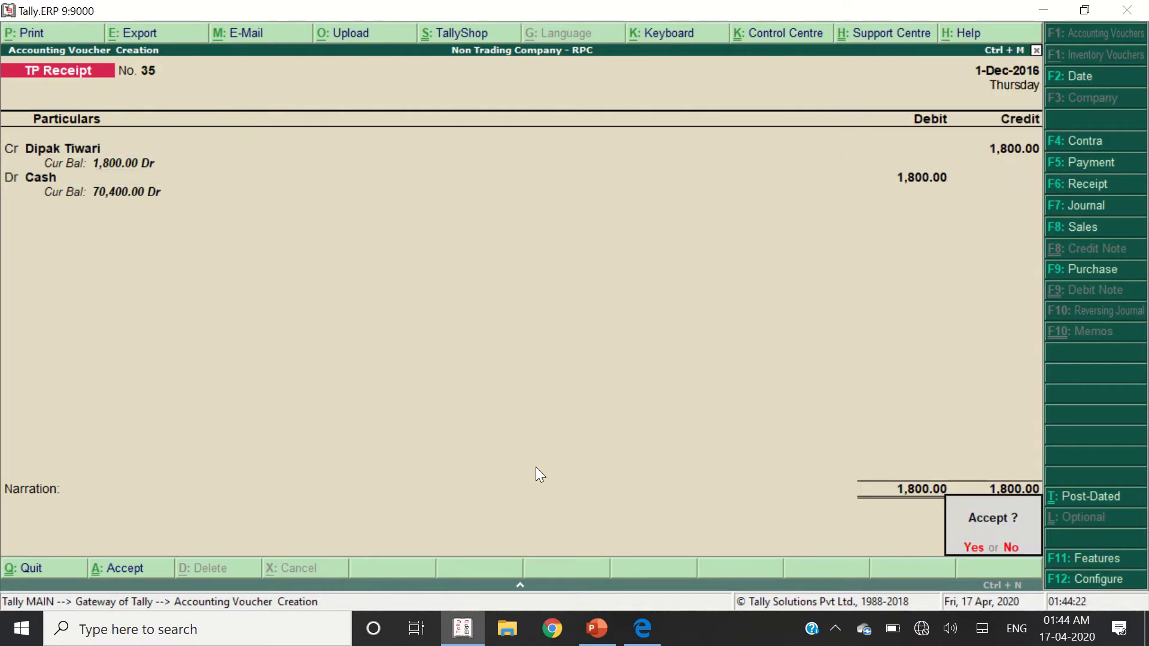
- Start TP Receipt voucher 36 and select the third student listed in transaction 58 as the credited ledger
key(alt+Tab)
scroll(579, 477, down, 1)
key(alt+Tab)
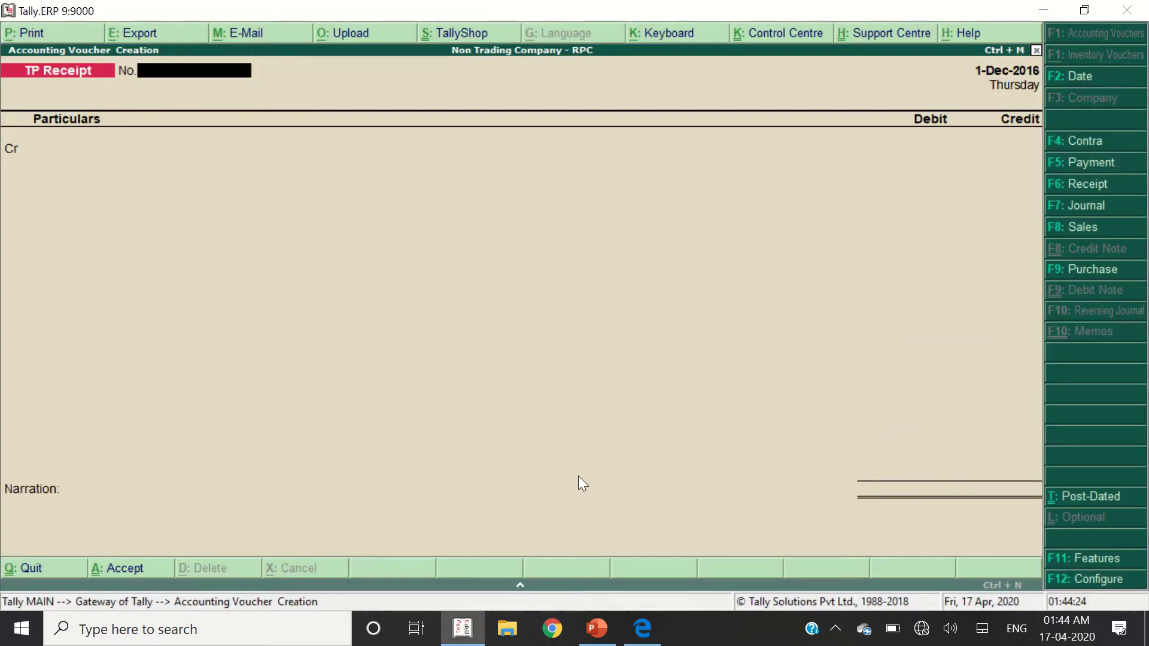
text(35)
key(Return)
text(pak)
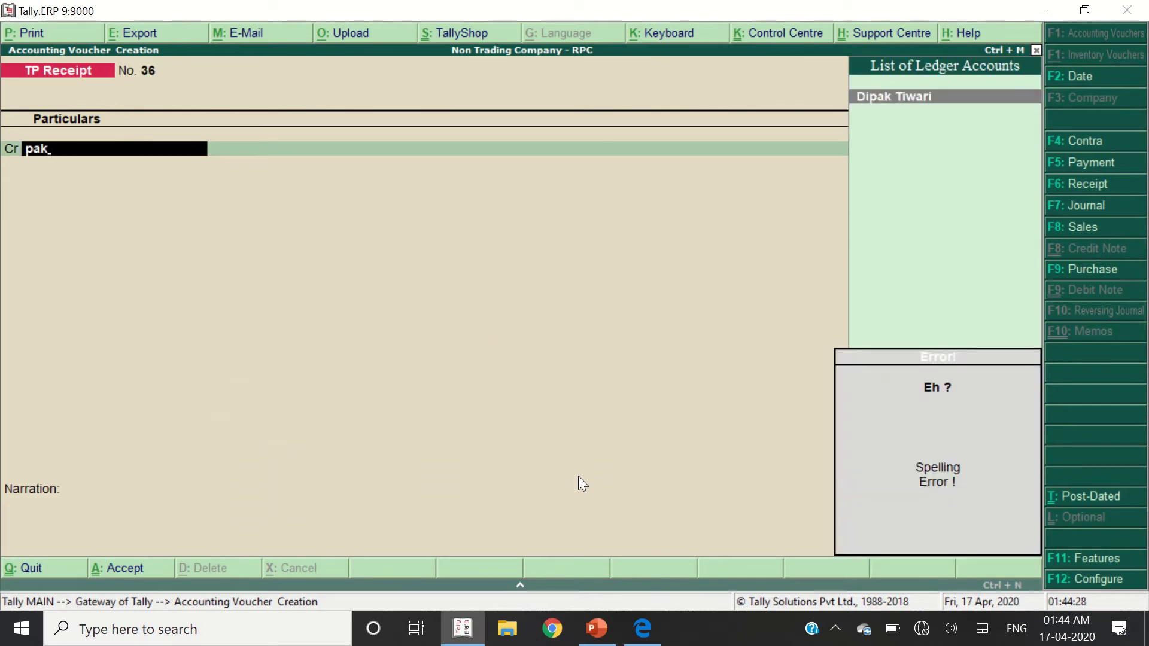
key(BackSpace)
text(n)
key(Return)
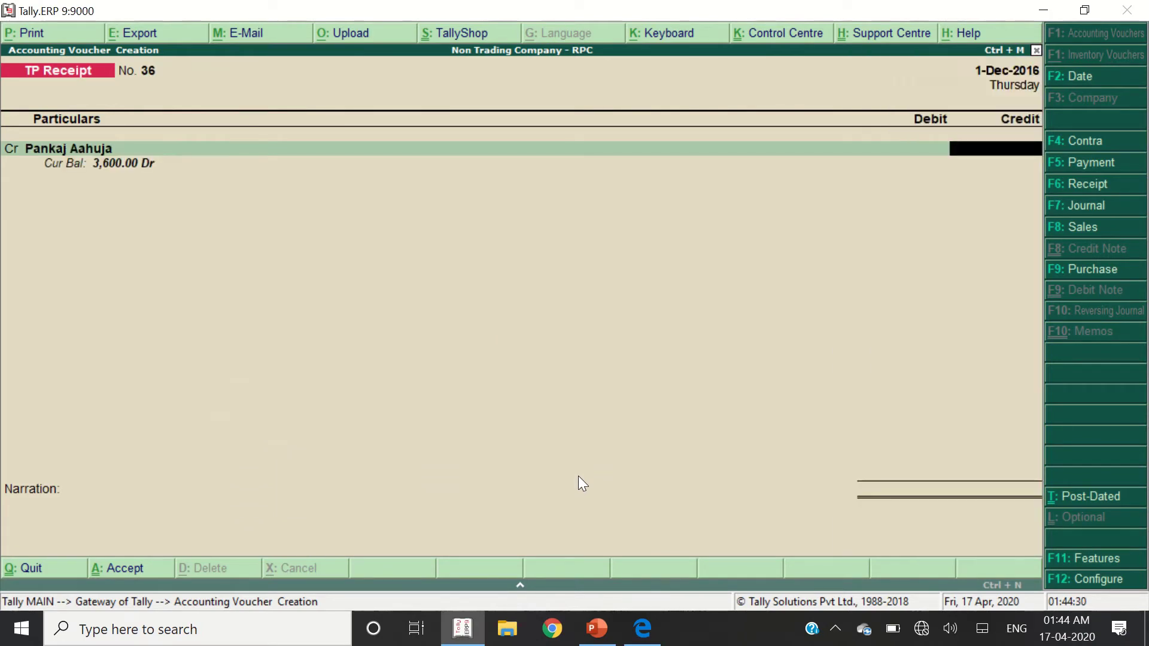
- Set the third student's credit amount to 1800 against Cash and save the receipt
text(1800)
key(Return)
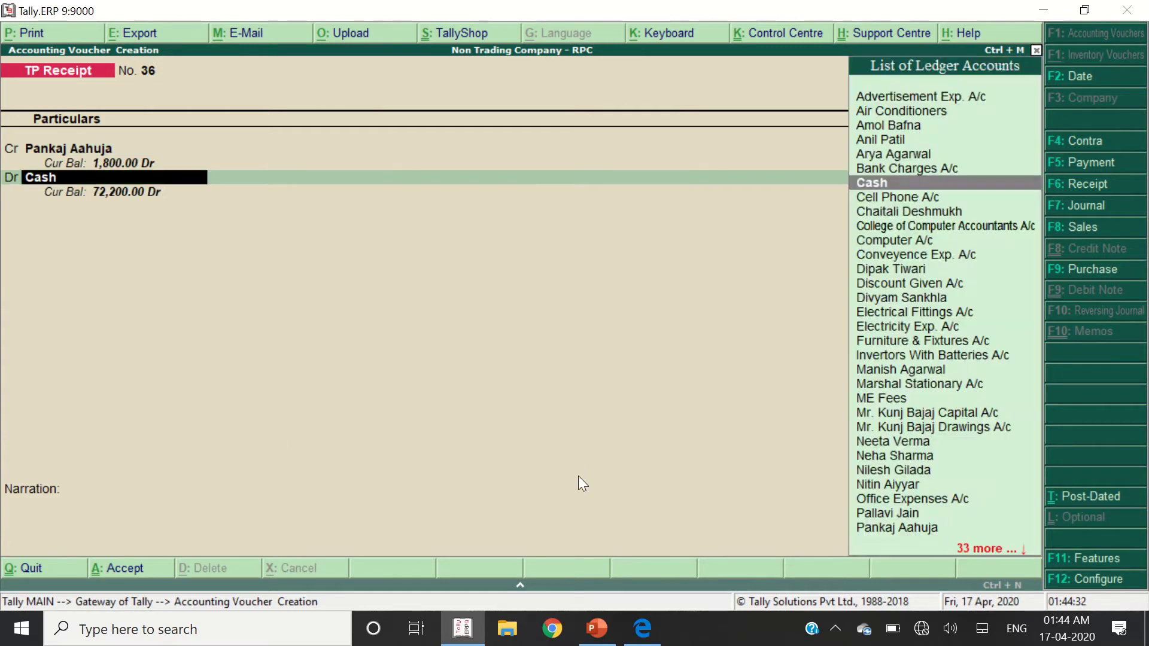
key(Return)
key(Return)
key(Return)
- Read transaction 59 in the PDF and start a Payment voucher in Tally.ERP 9 with Office Expenses A/c as the debited ledger
key(alt+Tab)
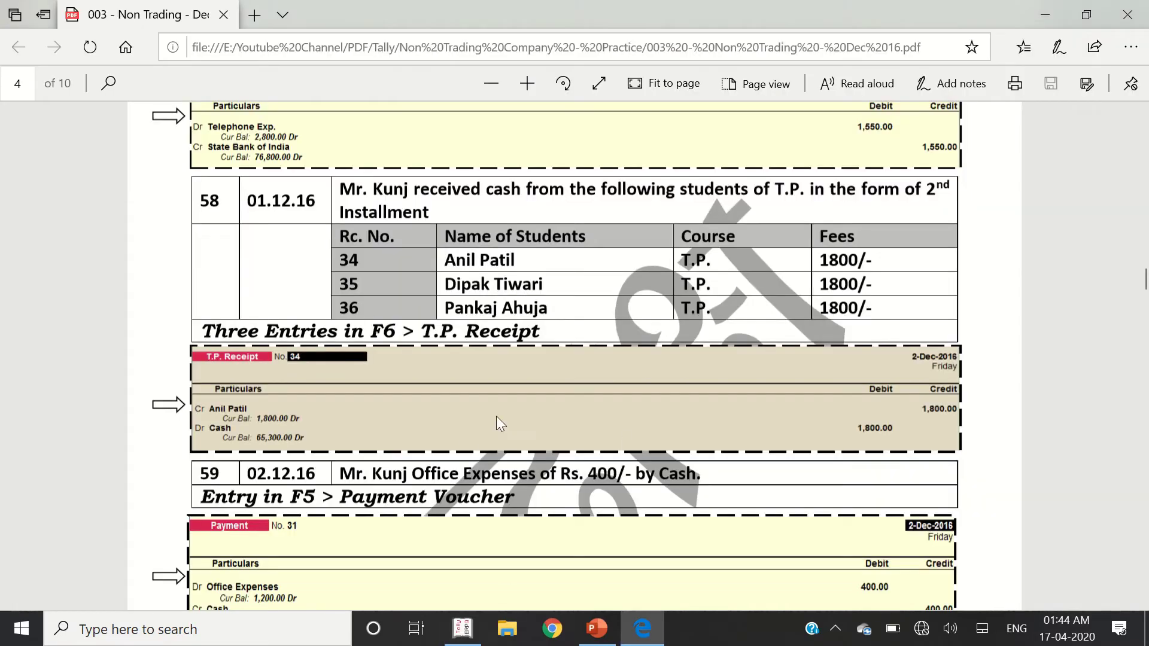
scroll(498, 416, down, 4)
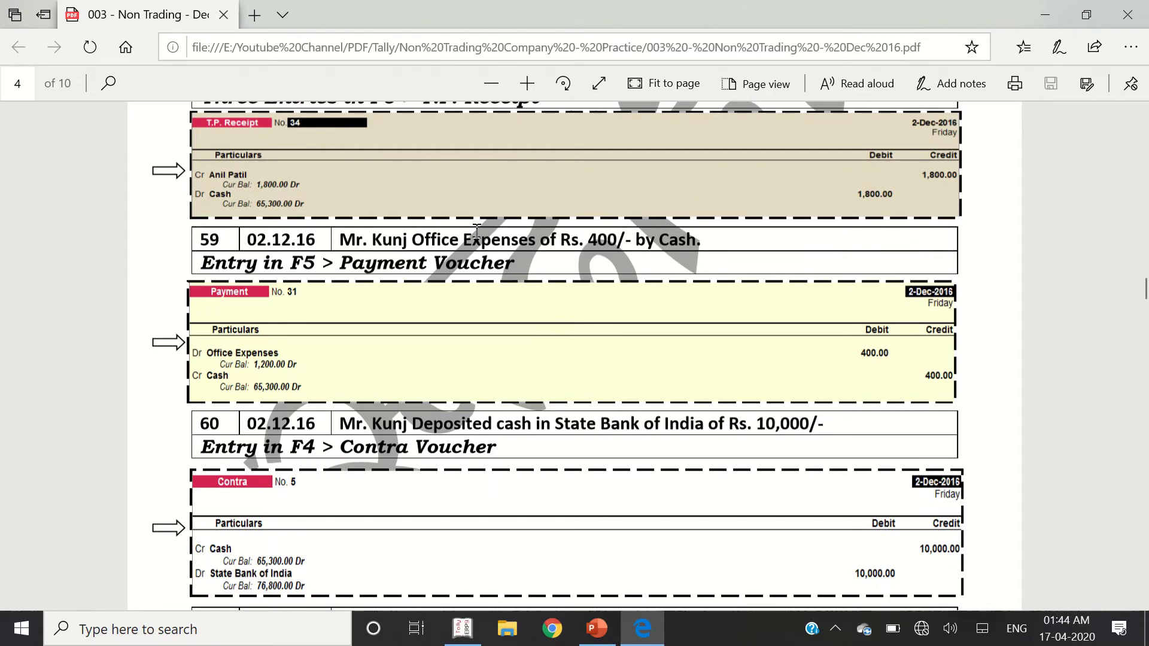
drag(475, 245, 578, 245)
key(alt+Tab)
key(F5)
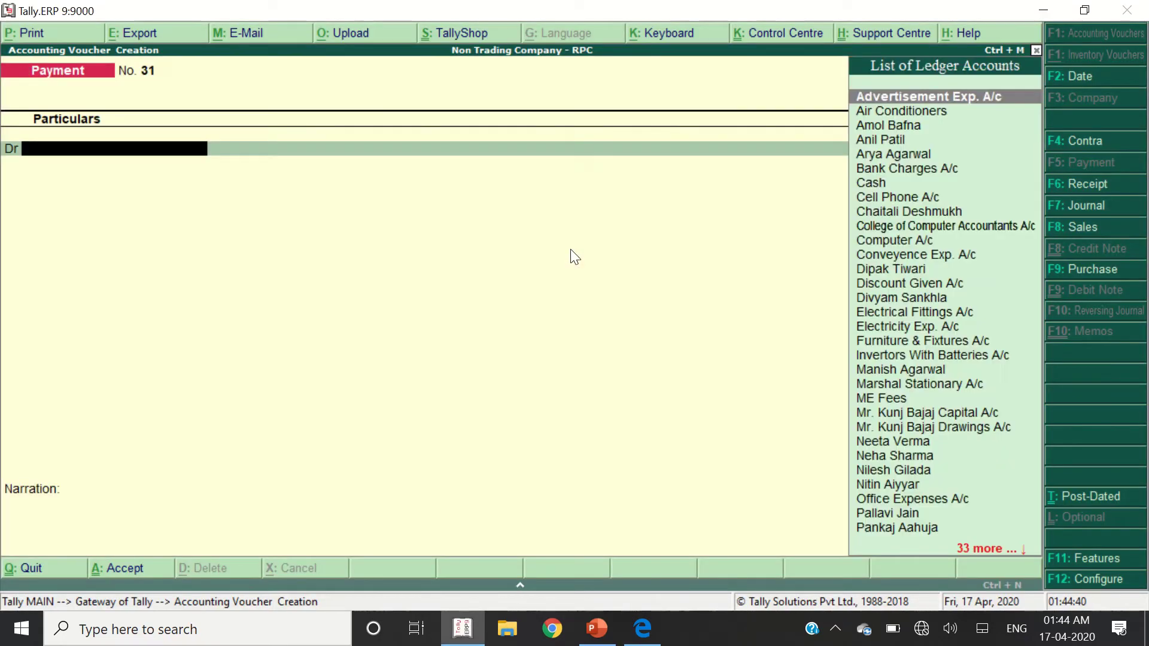
text(office)
key(Return)
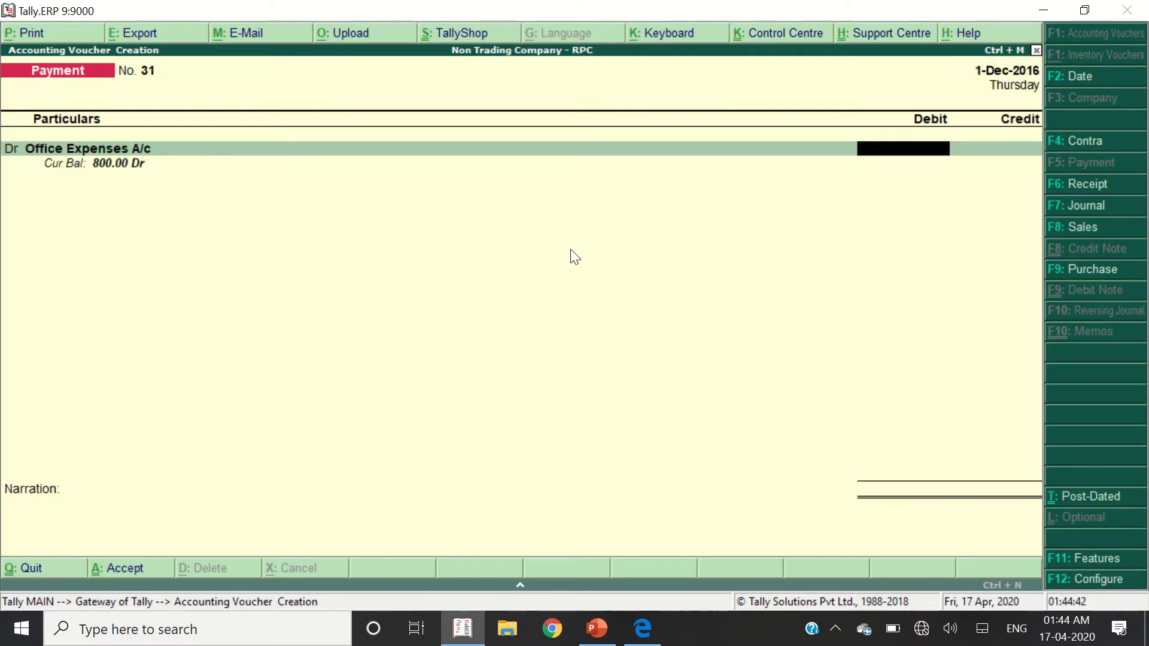
- Debit Office Expenses A/c with 400, credit Cash for the same amount and save the payment voucher
key(alt+Tab)
key(alt+Tab)
text(400)
key(Return)
text(cash)
key(Return)
key(Return)
key(Return)
key(Return)
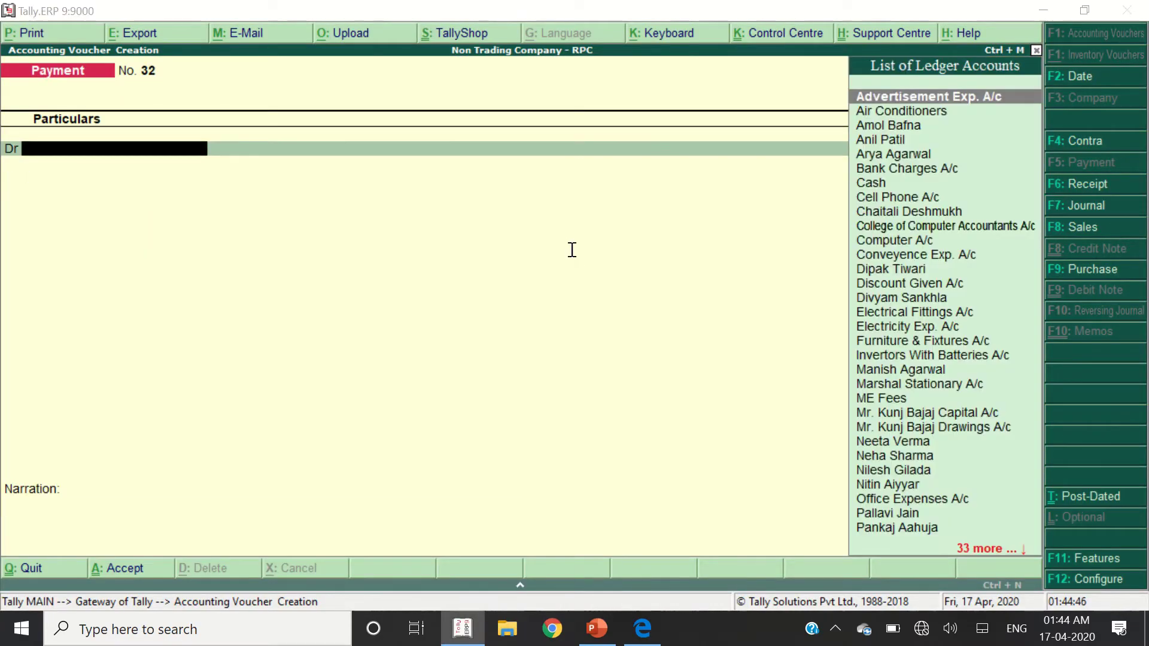
- Read the bank deposit details of transaction 60 in the PDF and start a Contra voucher in Tally.ERP 9
key(alt+Tab)
scroll(487, 393, down, 4)
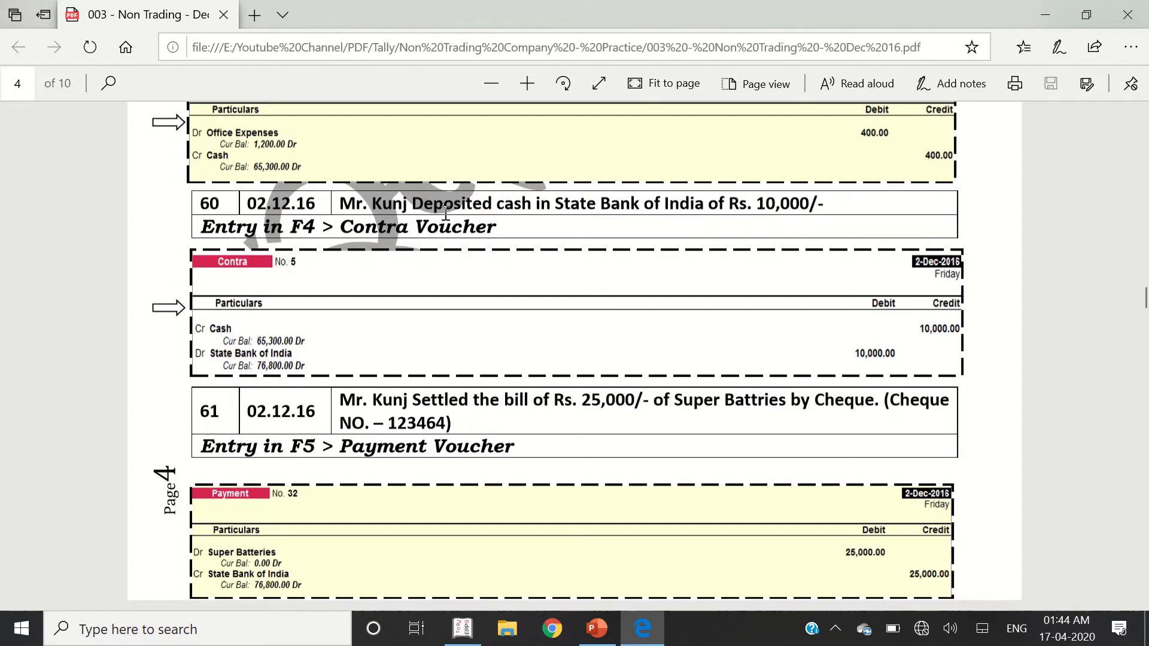
drag(413, 203, 725, 205)
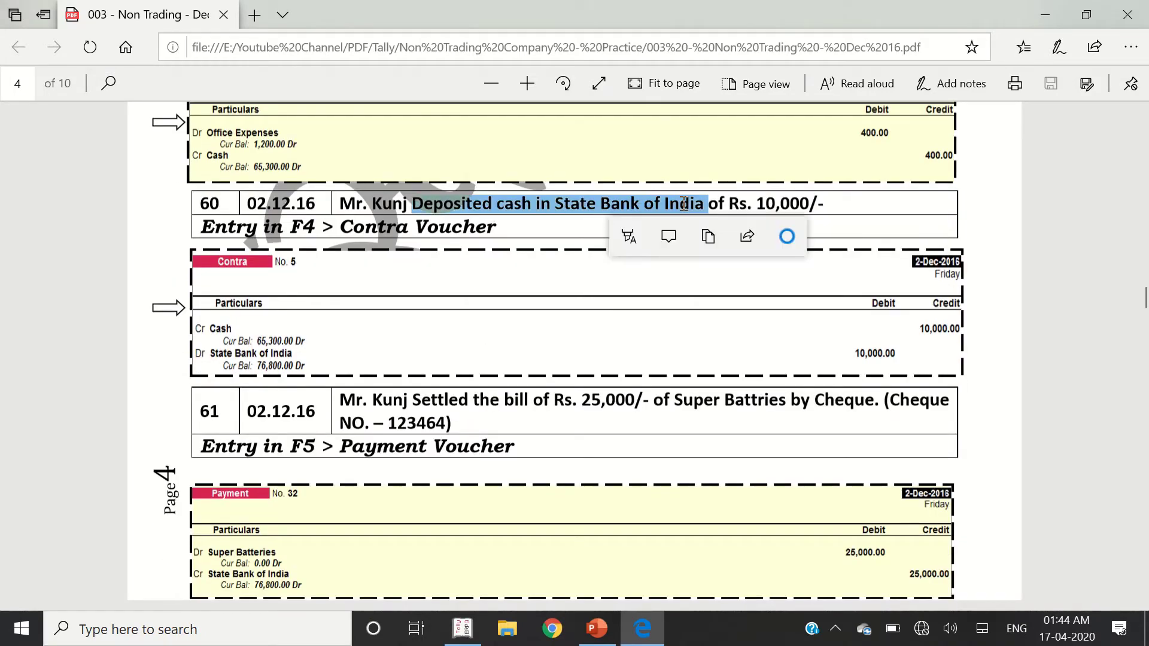
drag(828, 205, 643, 205)
key(alt+Tab)
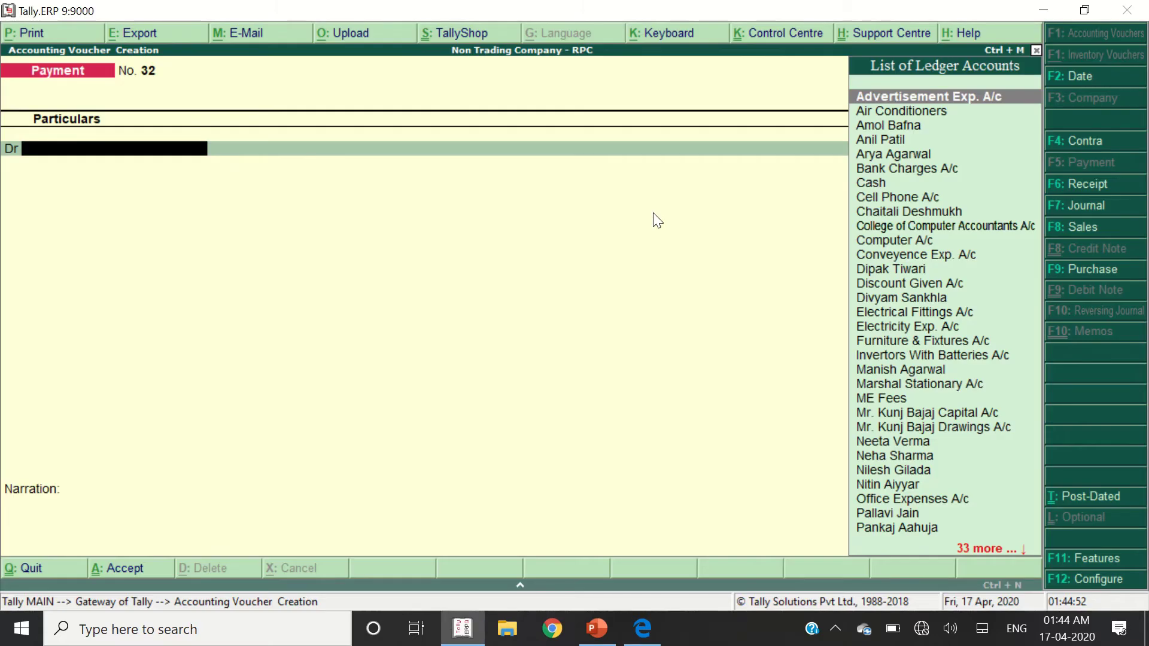
key(F4)
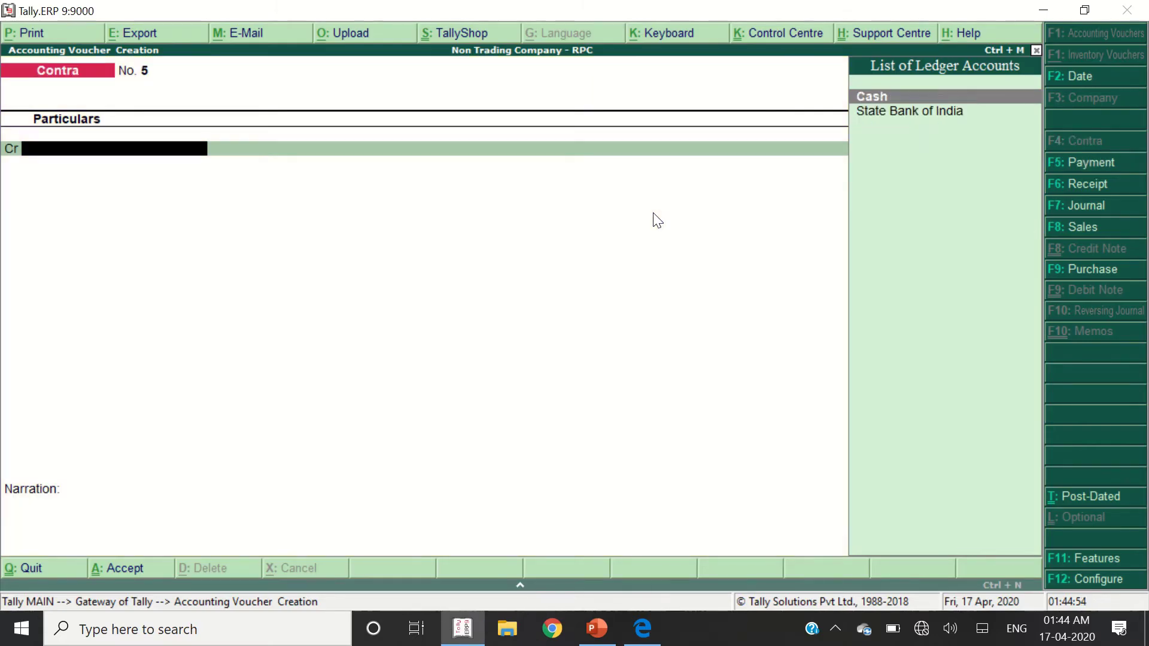
- Credit Cash with 10,000 and debit State Bank of India for the same amount in the Contra voucher
text(cash)
key(Return)
text(10)
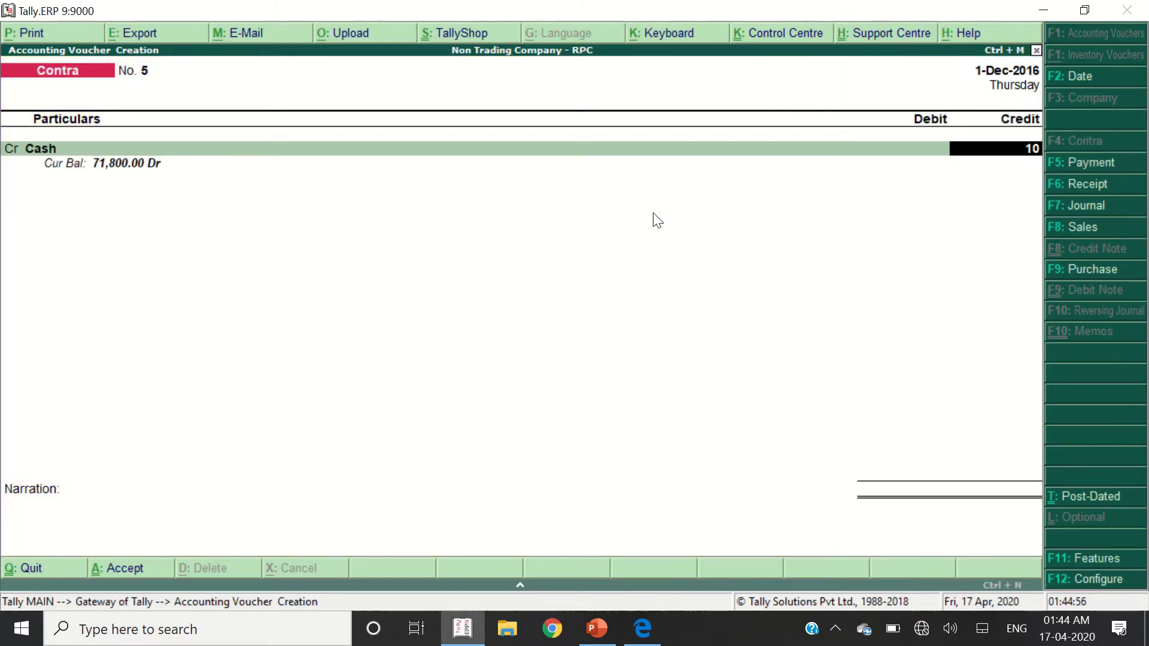
text(,000)
key(Return)
key(Down)
key(Return)
key(Return)
- Leave the bank allocation's cash denominations blank and save the Contra voucher
key(Return)
key(Return)
key(Return)
key(Return)
key(Return)
key(Return)
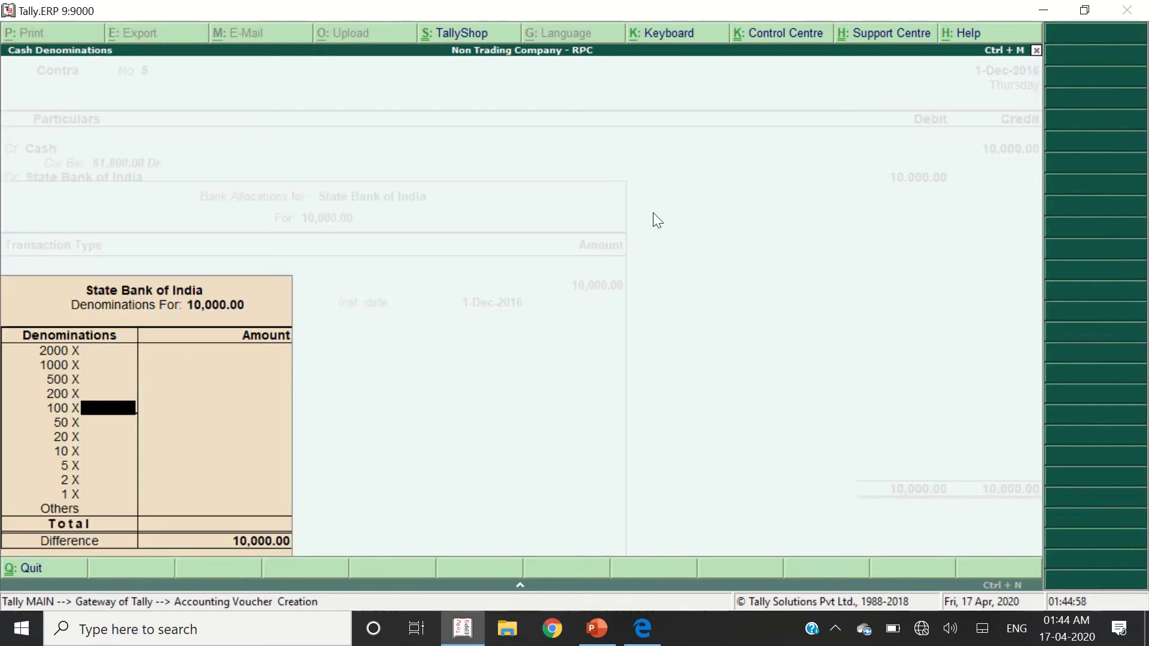
key(Return)
key(Return)
key(Return)
key(Return)
key(Return)
key(Return)
key(Return)
key(Return)
key(Return)
- Read the Super Battries bill settlement of transaction 61 in the PDF and return to Tally.ERP 9
key(alt+Tab)
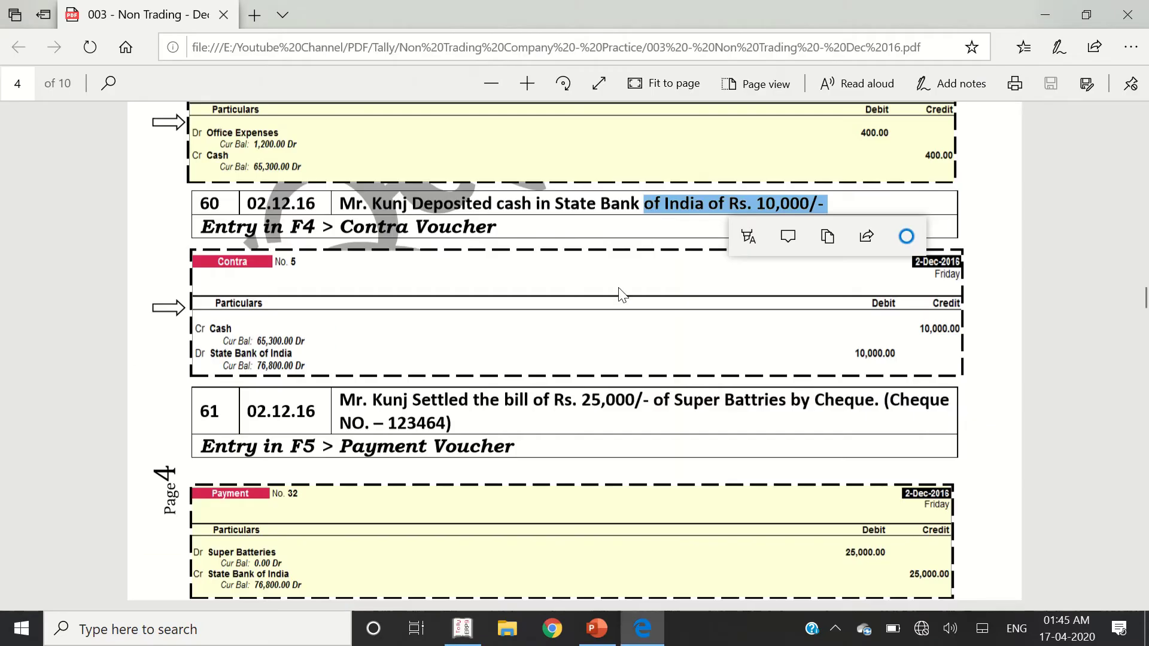
scroll(543, 401, down, 3)
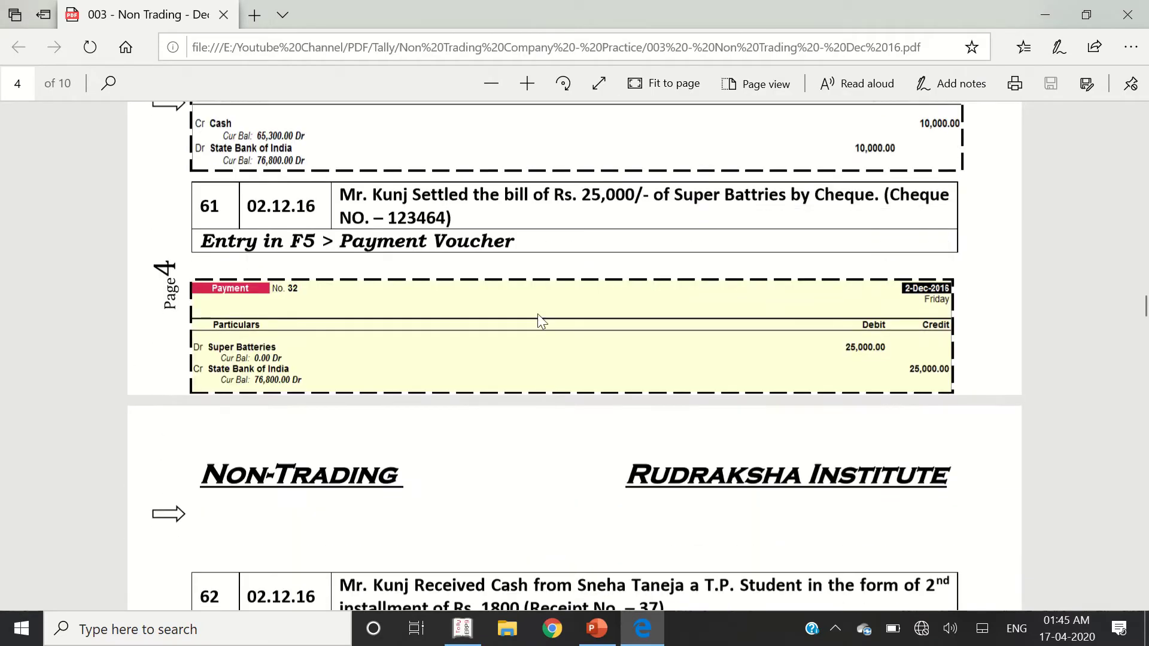
drag(438, 191, 634, 190)
click(795, 184)
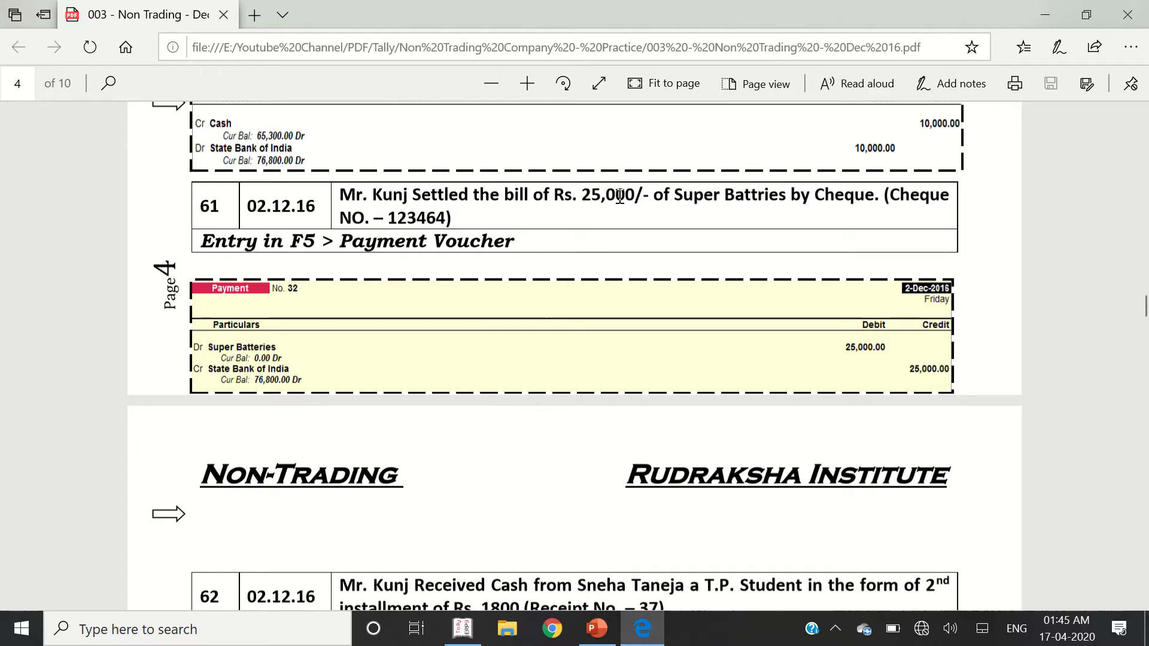
double_click(847, 196)
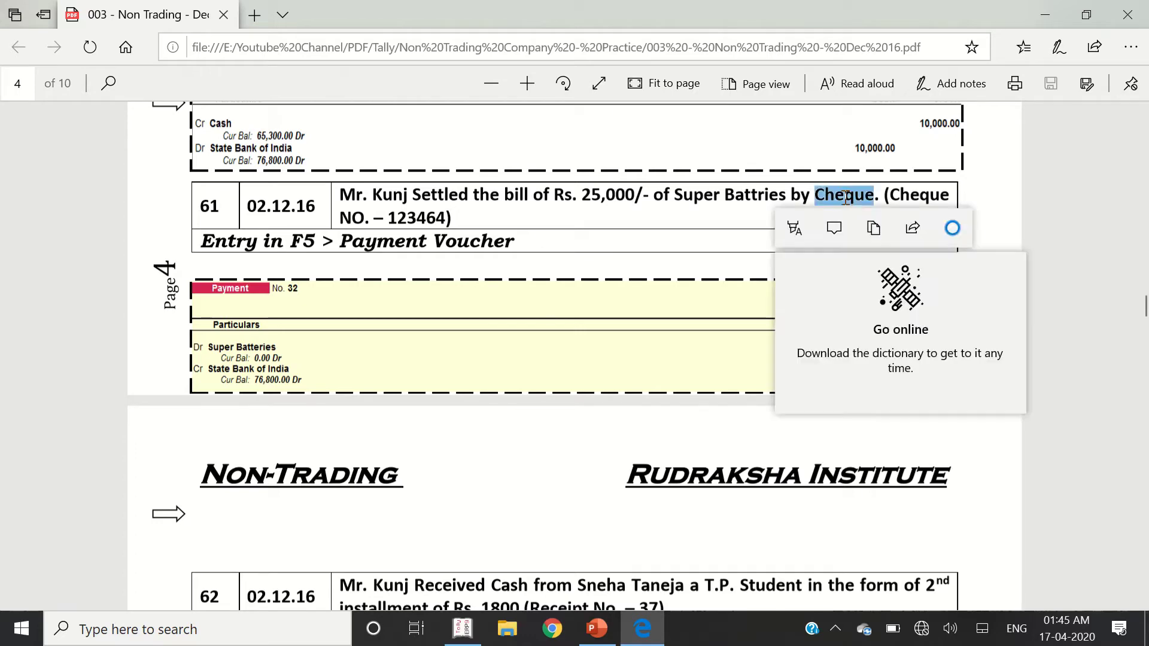
key(alt+Tab)
click(450, 225)
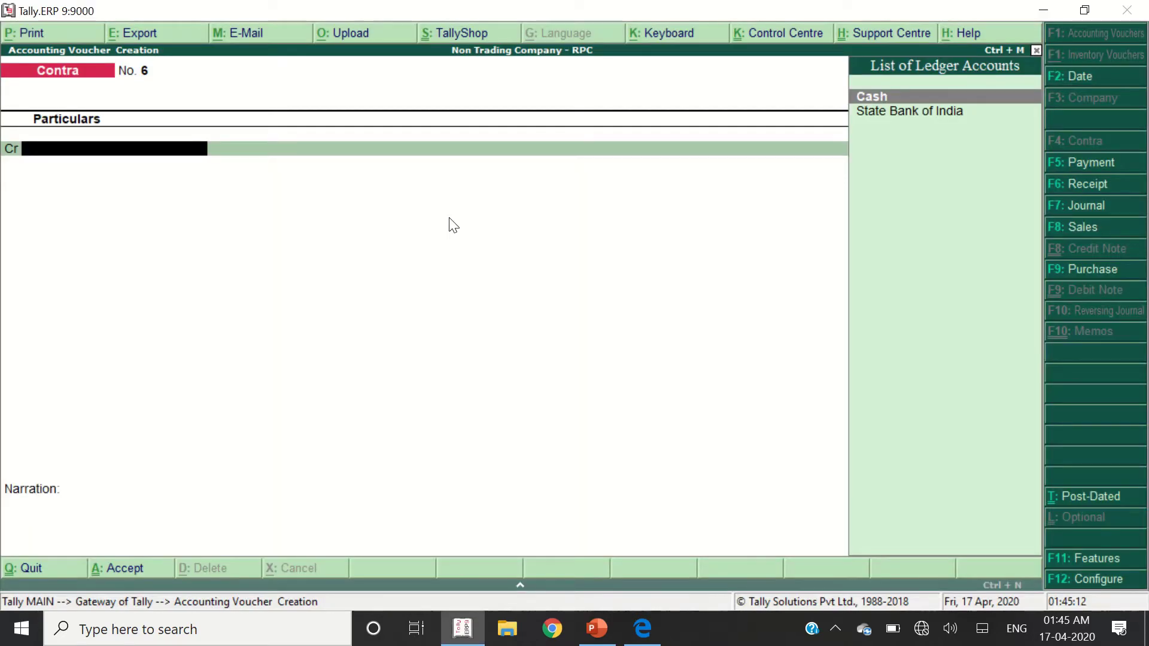
- Start a Payment voucher and debit Super Battries A/c with 25,000
key(F5)
text(Super)
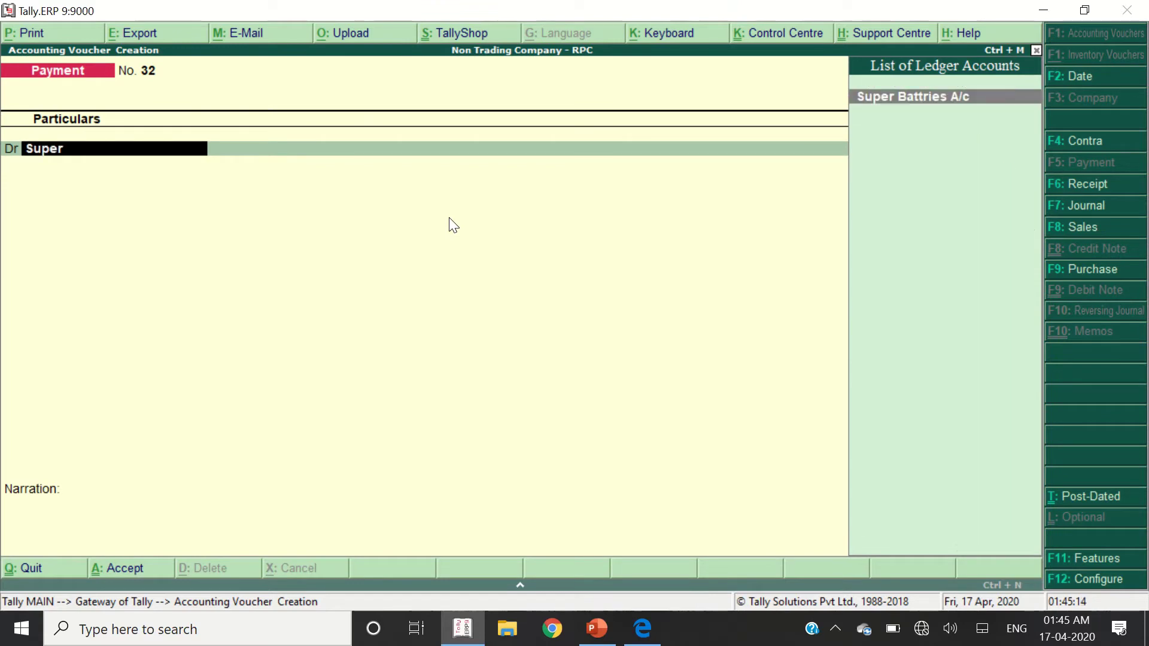
key(Return)
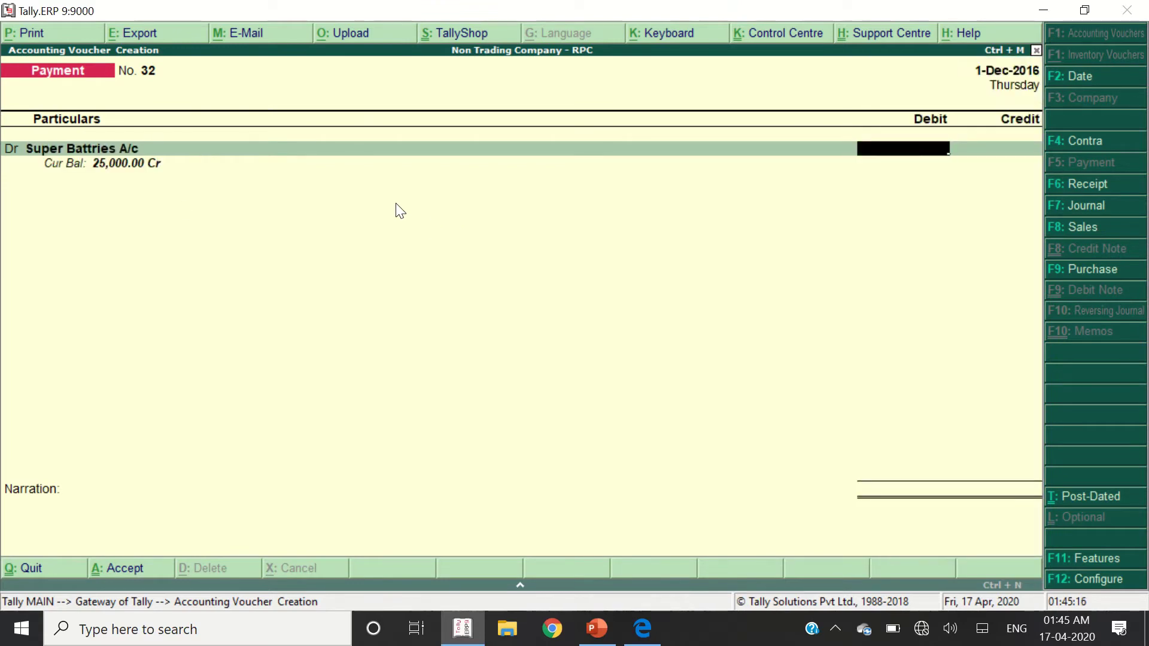
text(25,)
text(000)
key(Return)
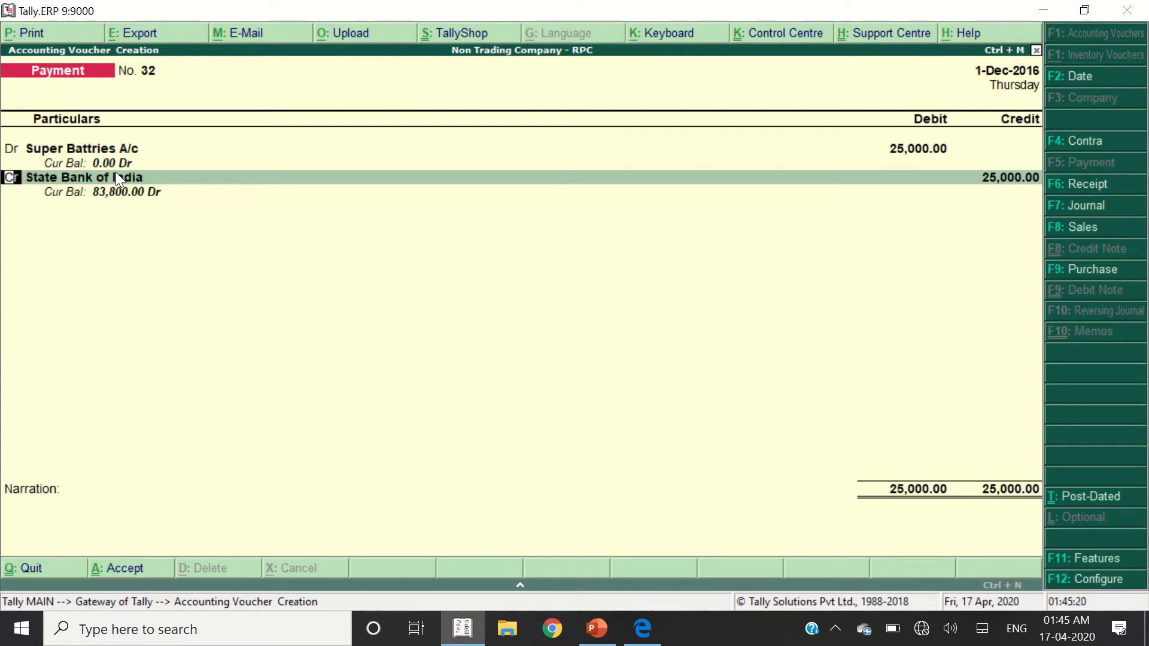
- Credit State Bank of India with 25,000, enter cheque number 123464 in its bank allocation and return to the PDF
key(Return)
key(Return)
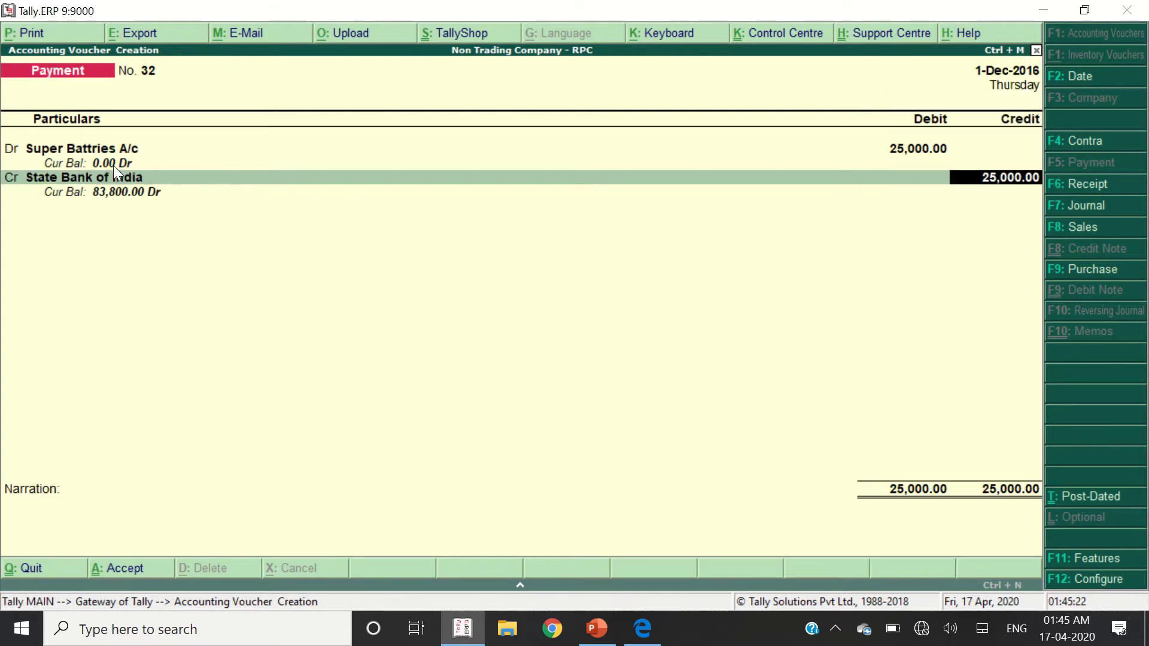
key(Return)
text(123)
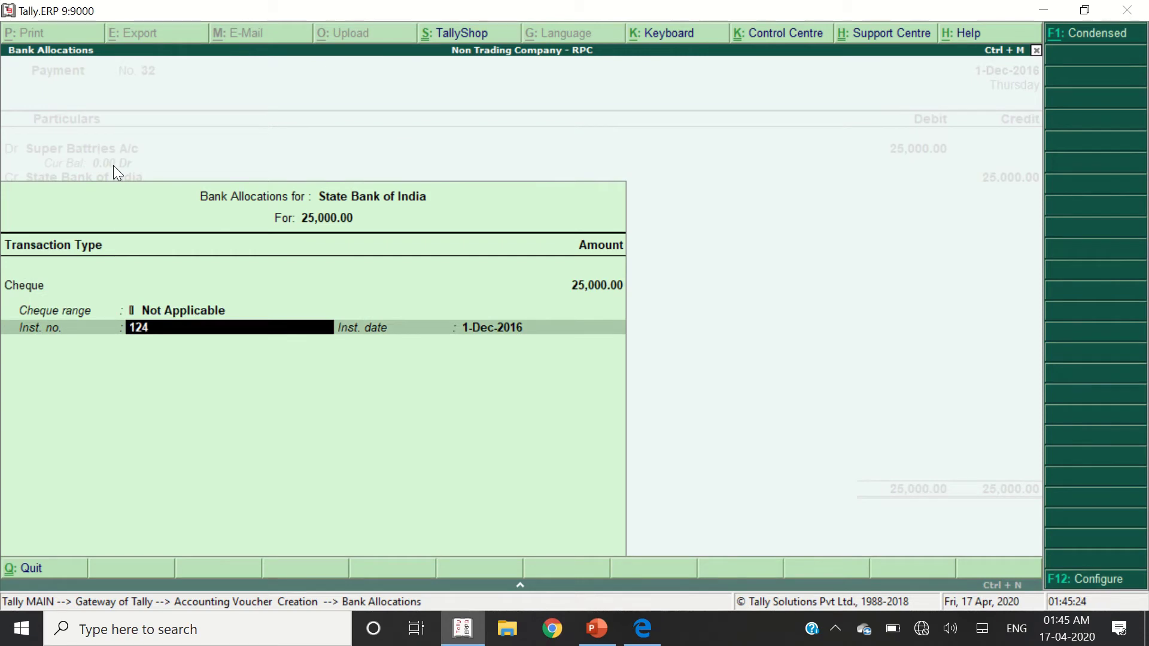
key(alt+Tab)
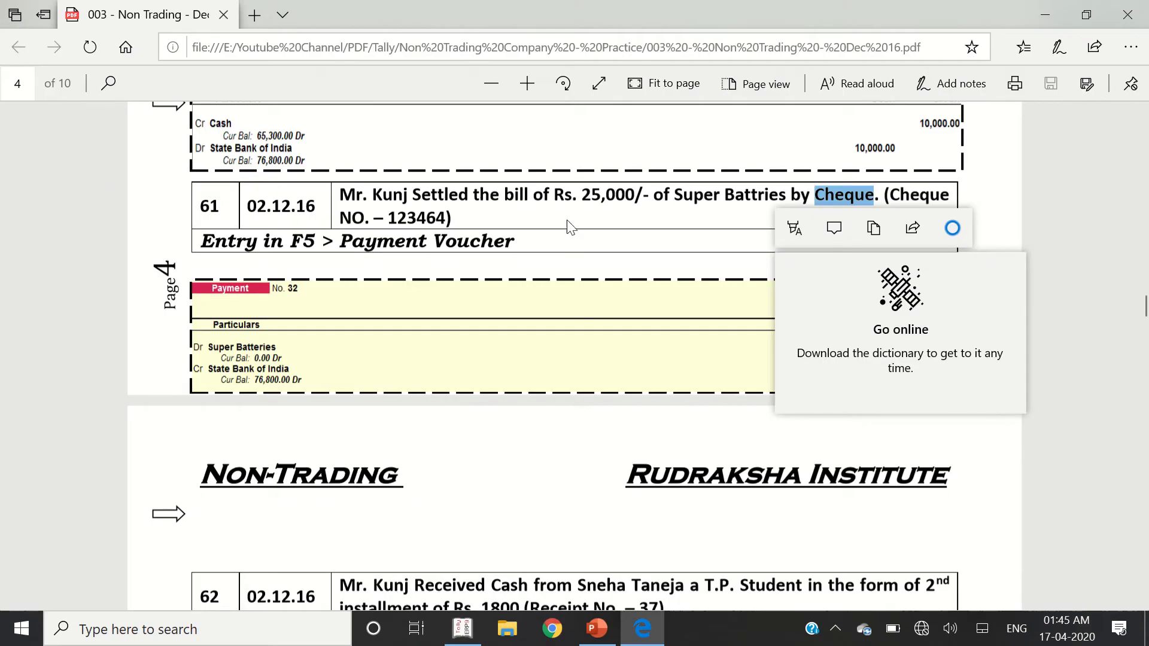
key(alt+Tab)
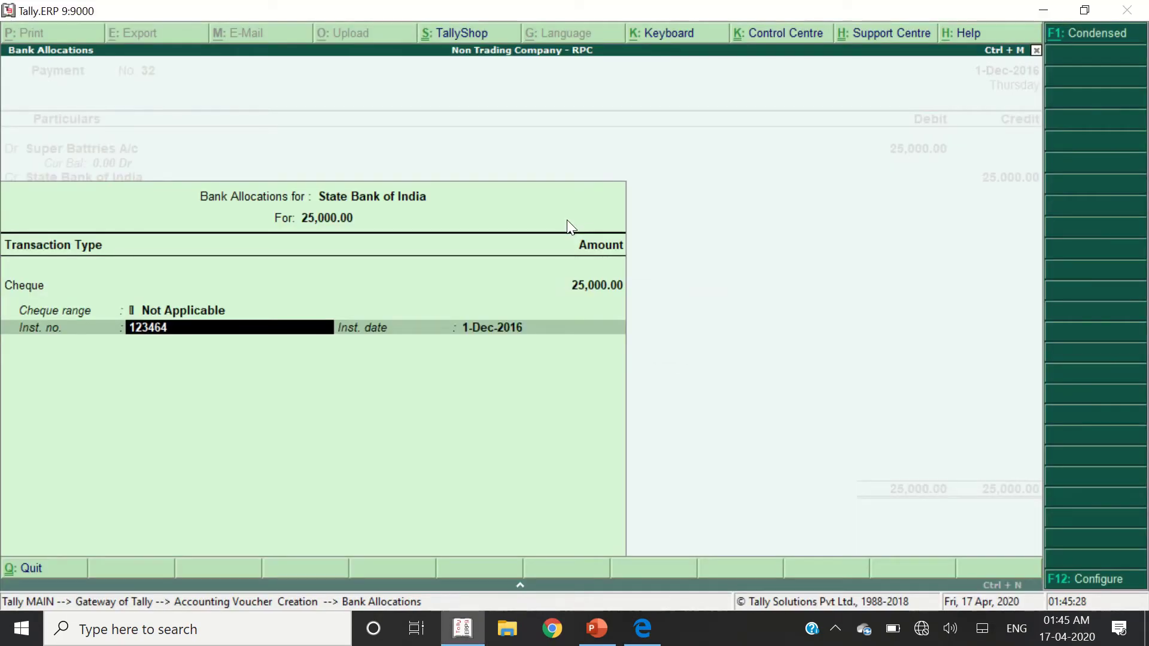
text(464)
key(Return)
key(Return)
key(alt+Tab)
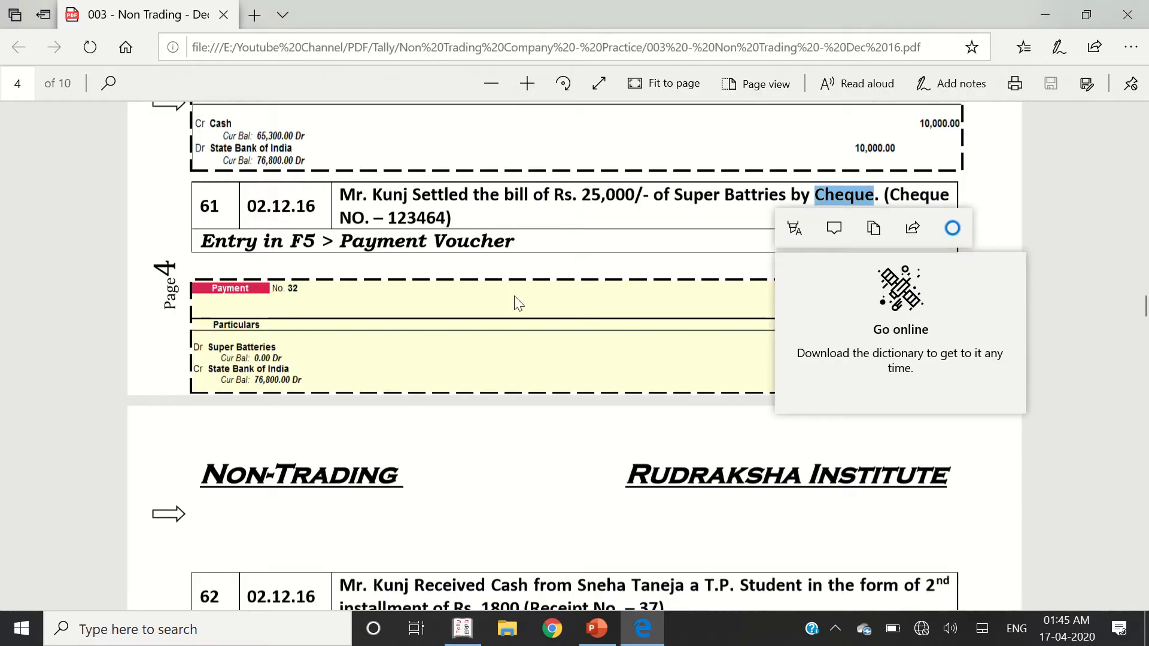
- Review the dates and details of transactions 58 to 61 in the practice PDF, focusing on the office expenses payment
scroll(458, 219, up, 3)
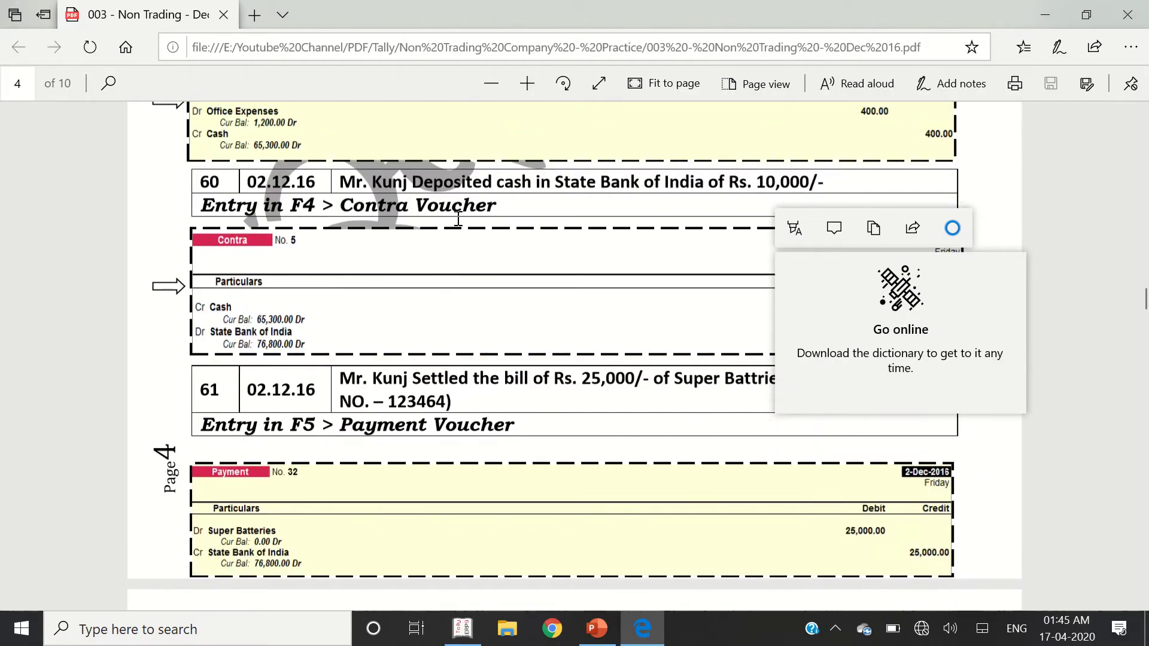
scroll(458, 219, down, 1)
scroll(459, 219, up, 6)
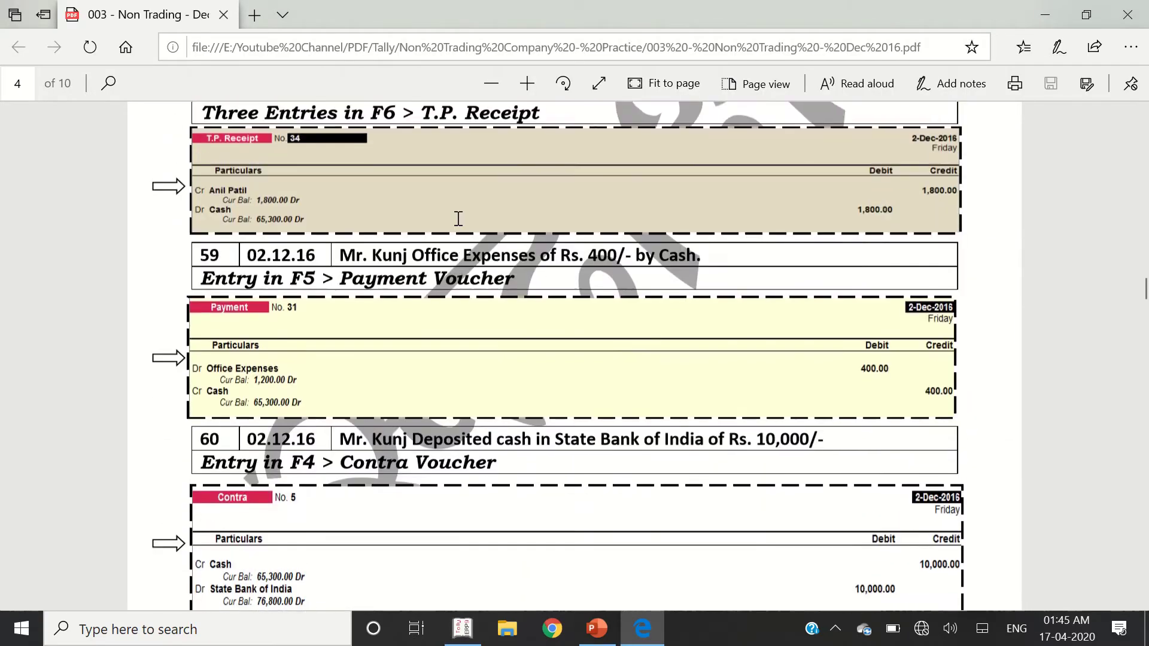
scroll(459, 219, up, 6)
scroll(459, 219, down, 4)
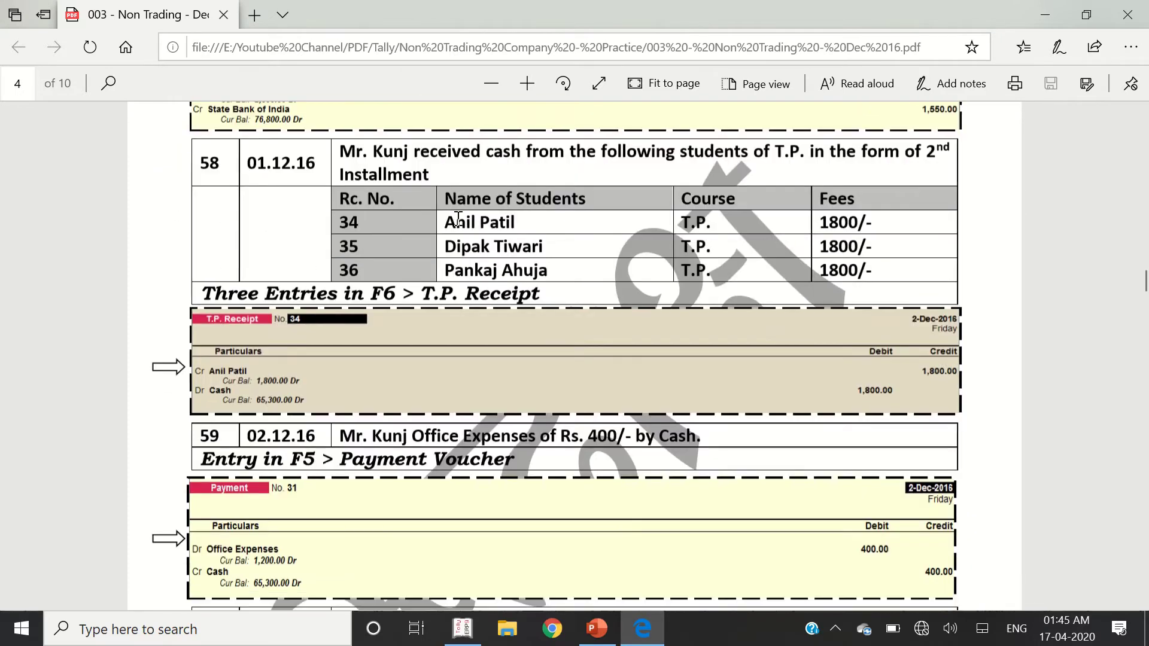
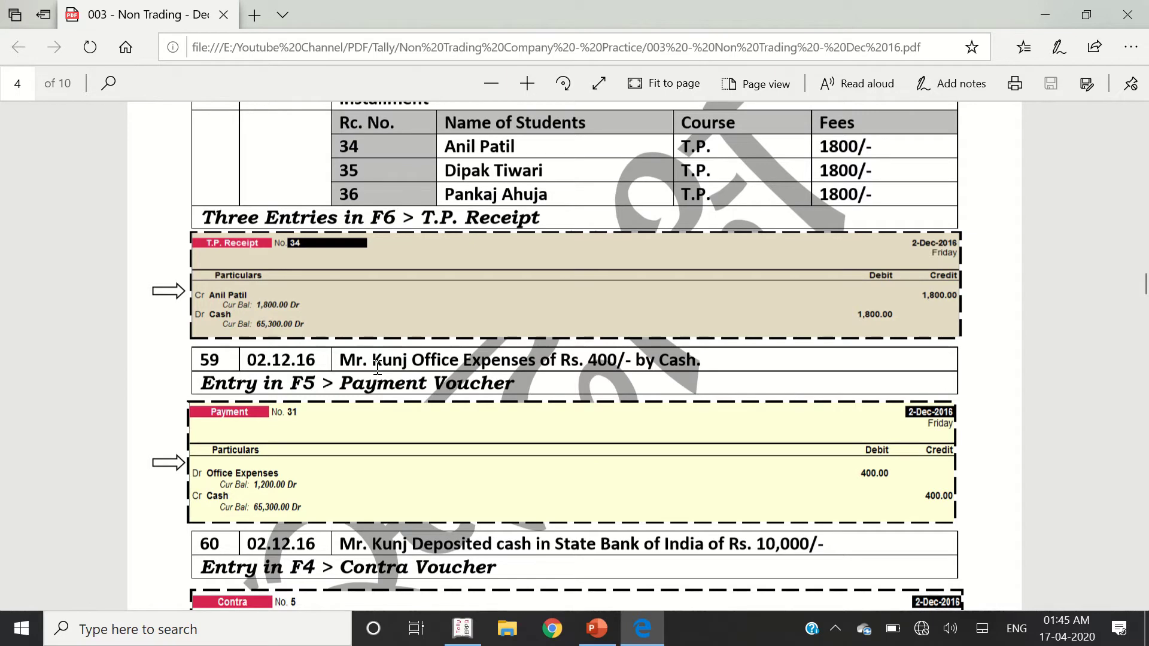
drag(362, 362, 542, 371)
click(543, 371)
- Switch to Tally.ERP 9 and open the Account Books reports from Display
key(alt+Tab)
key(Escape)
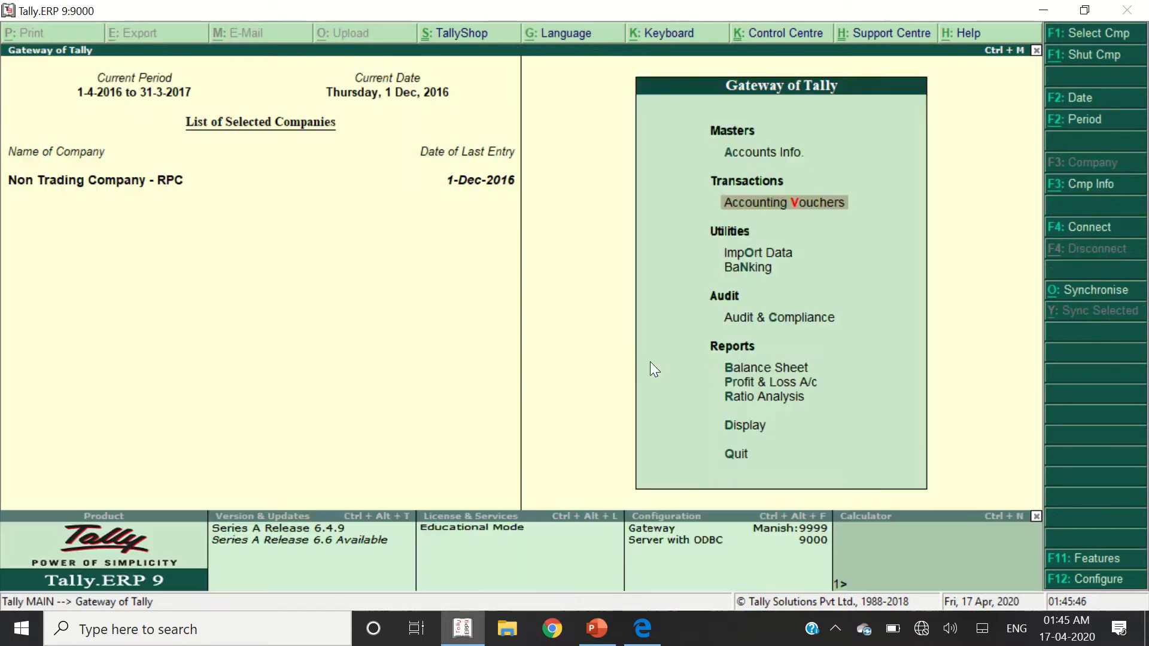
key(Up)
key(Escape)
key(Escape)
key(Up)
key(Up)
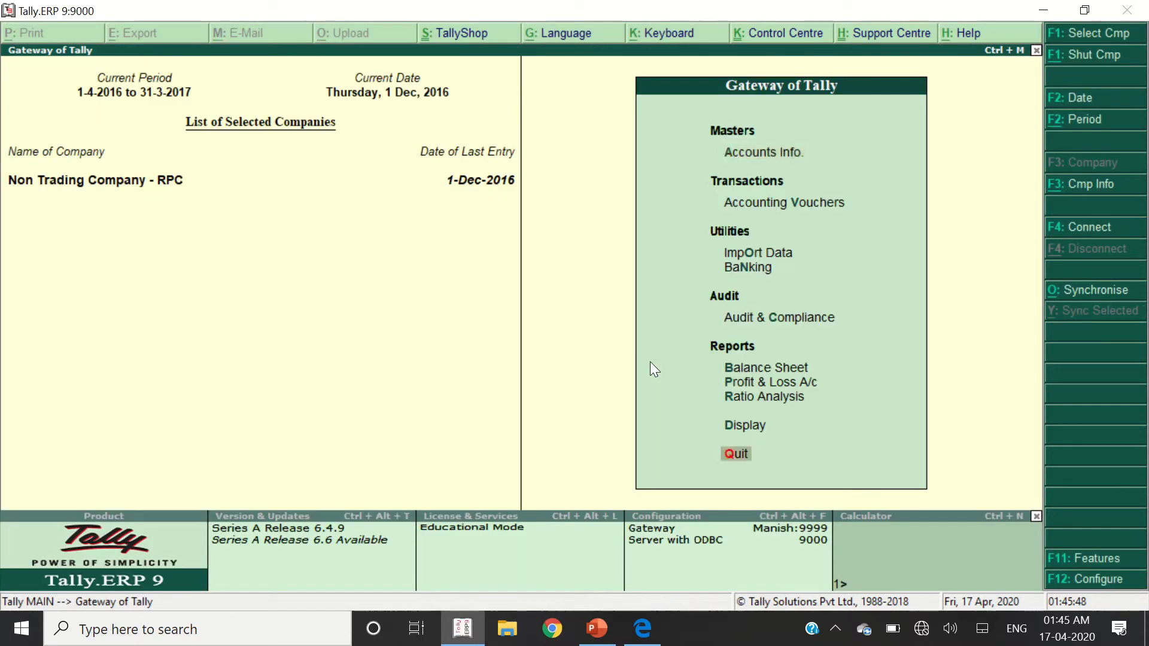
key(Return)
key(Down)
key(Down)
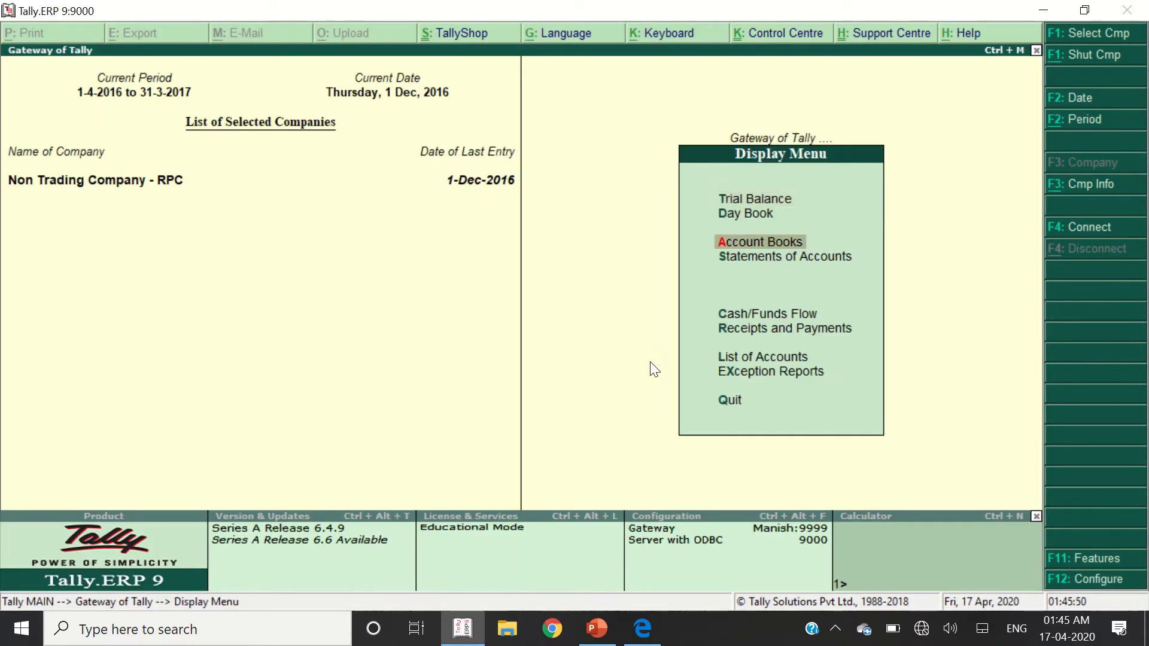
key(Return)
- Open the ledger vouchers of Office Expenses A/c
key(Down)
key(Down)
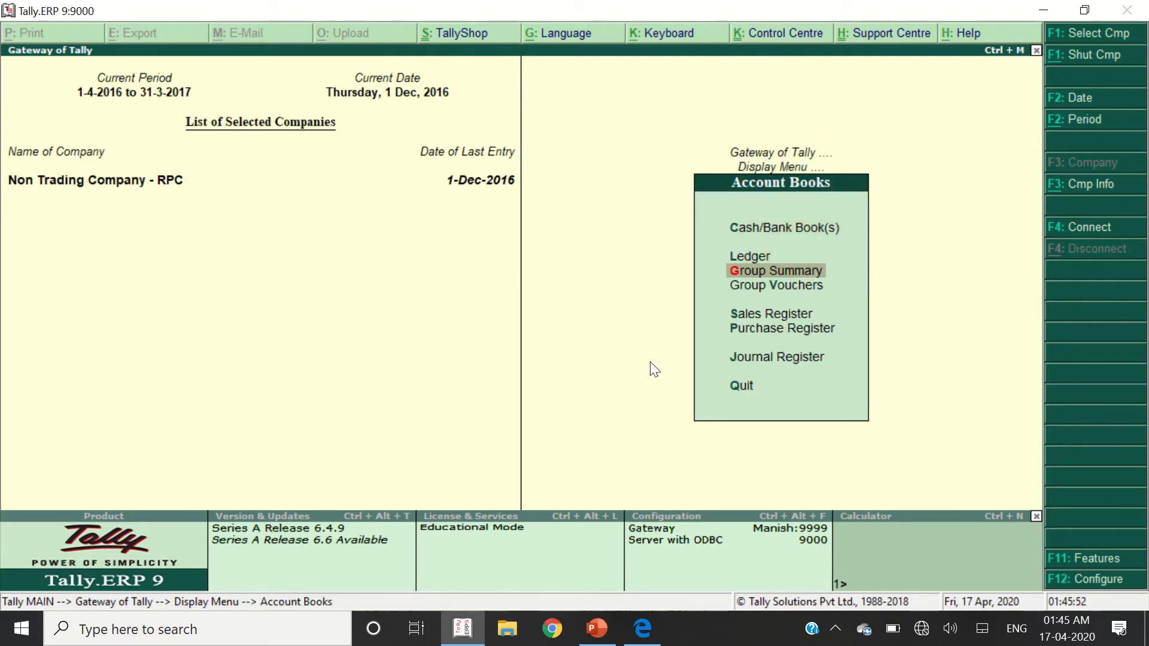
key(Up)
key(Return)
text(offi)
key(Return)
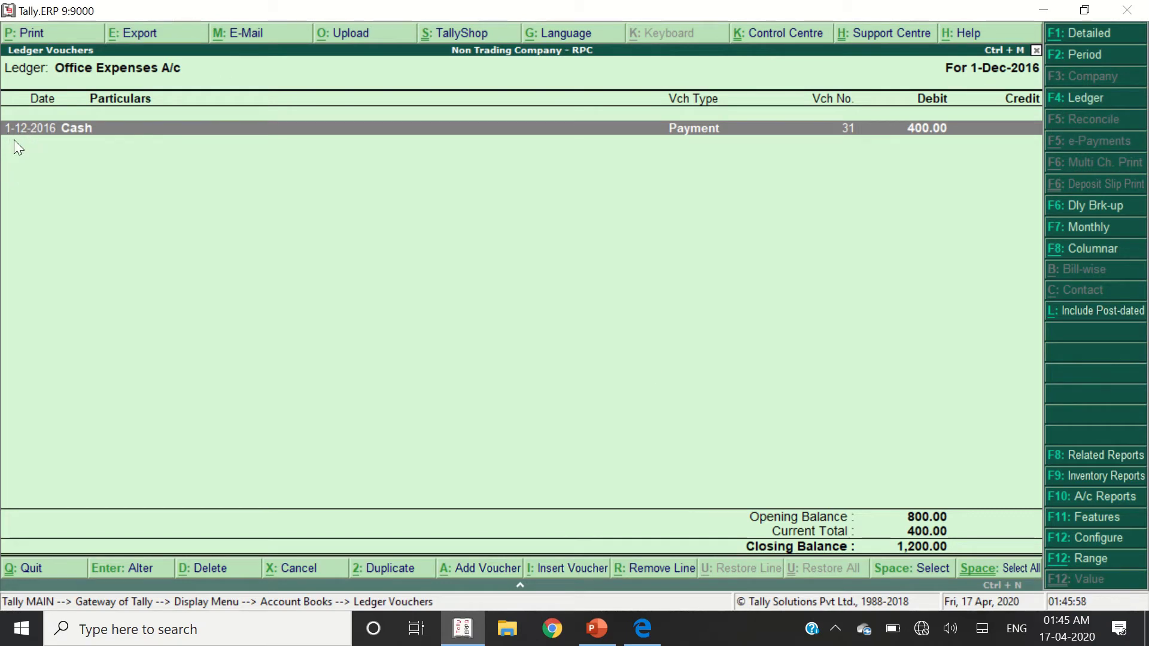
- Change the date of the 400.00 office expenses payment voucher to 2-Dec-2016, save it and reopen the ledger
key(Return)
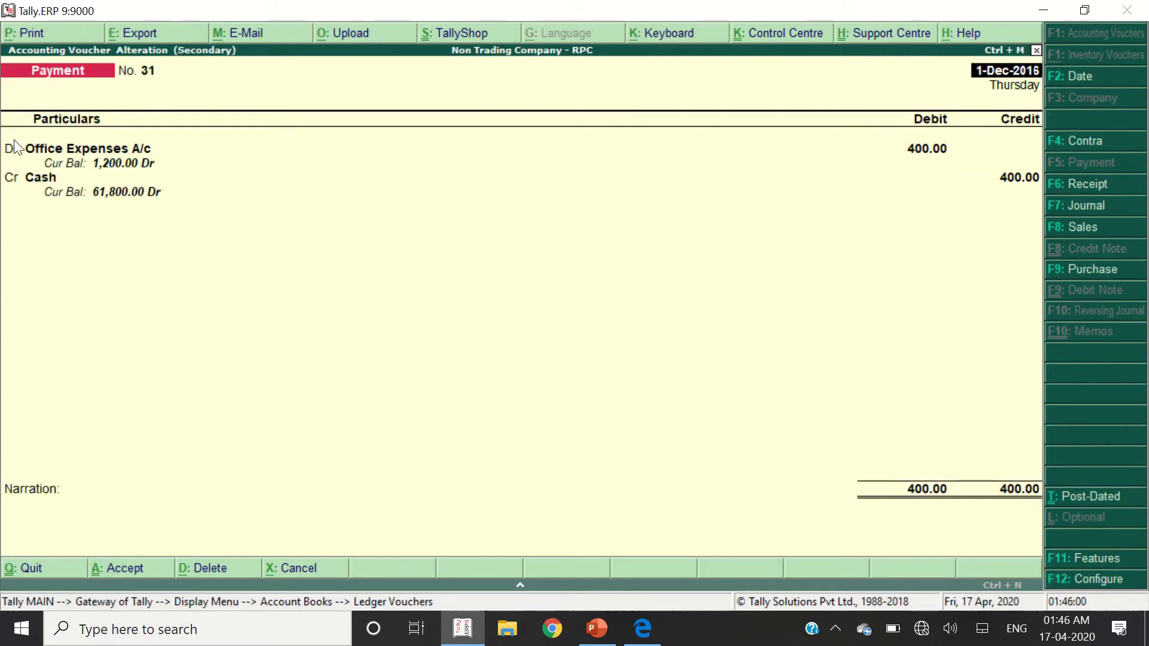
key(F2)
key(Return)
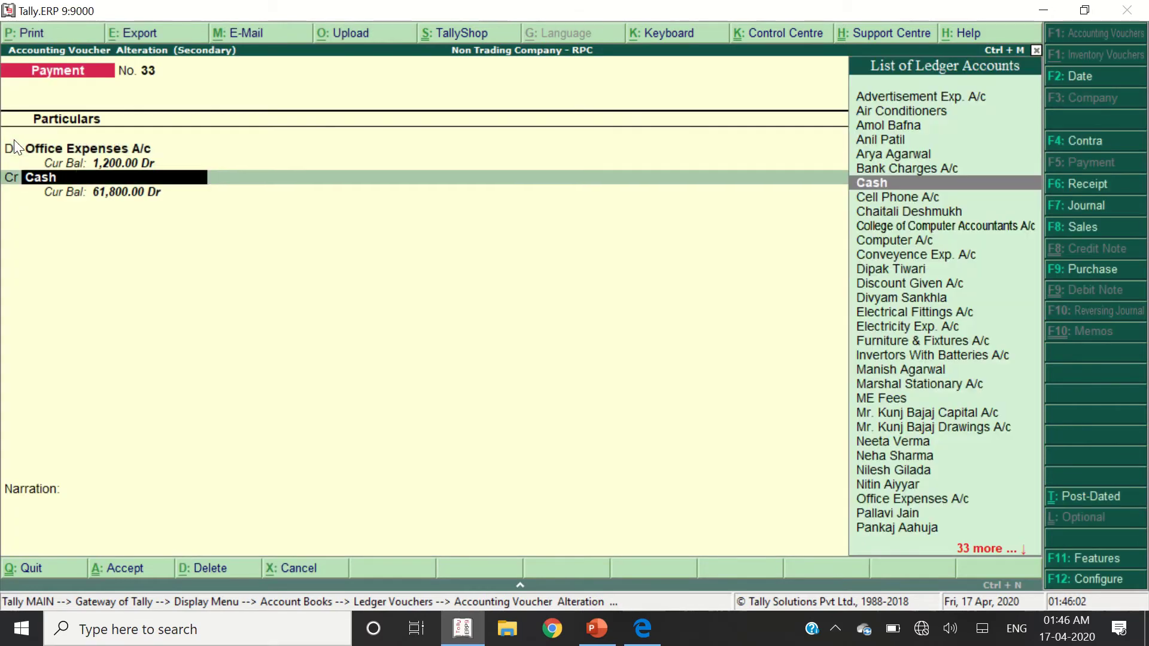
key(Return)
key(Return)
key(Return)
key(Return)
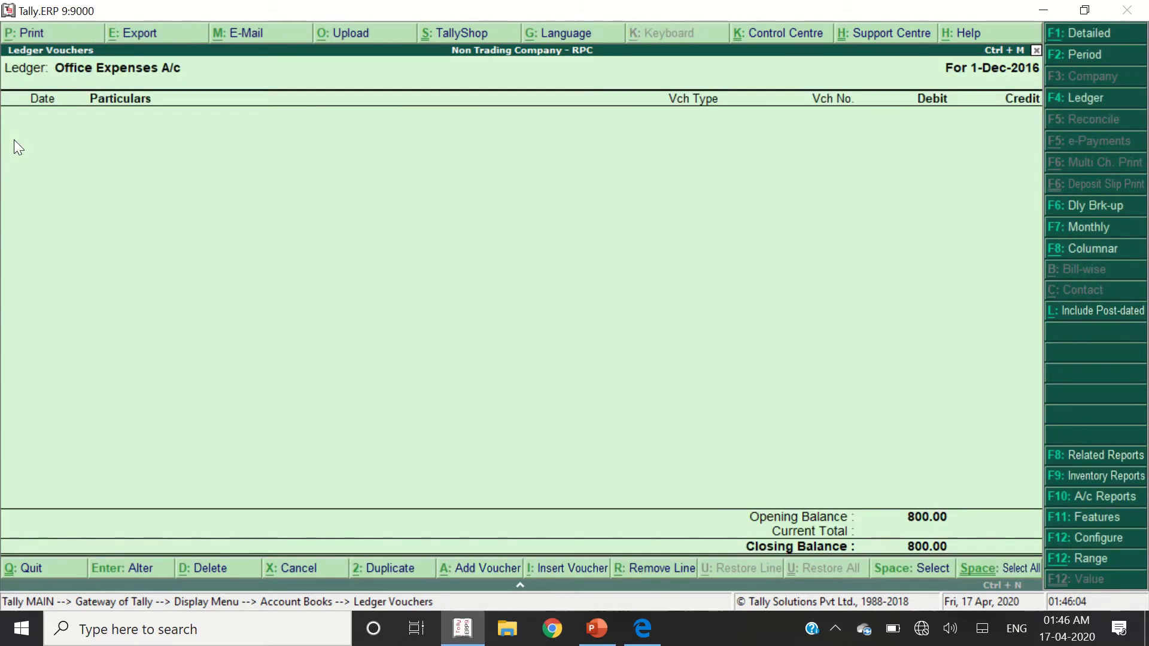
key(Escape)
key(Return)
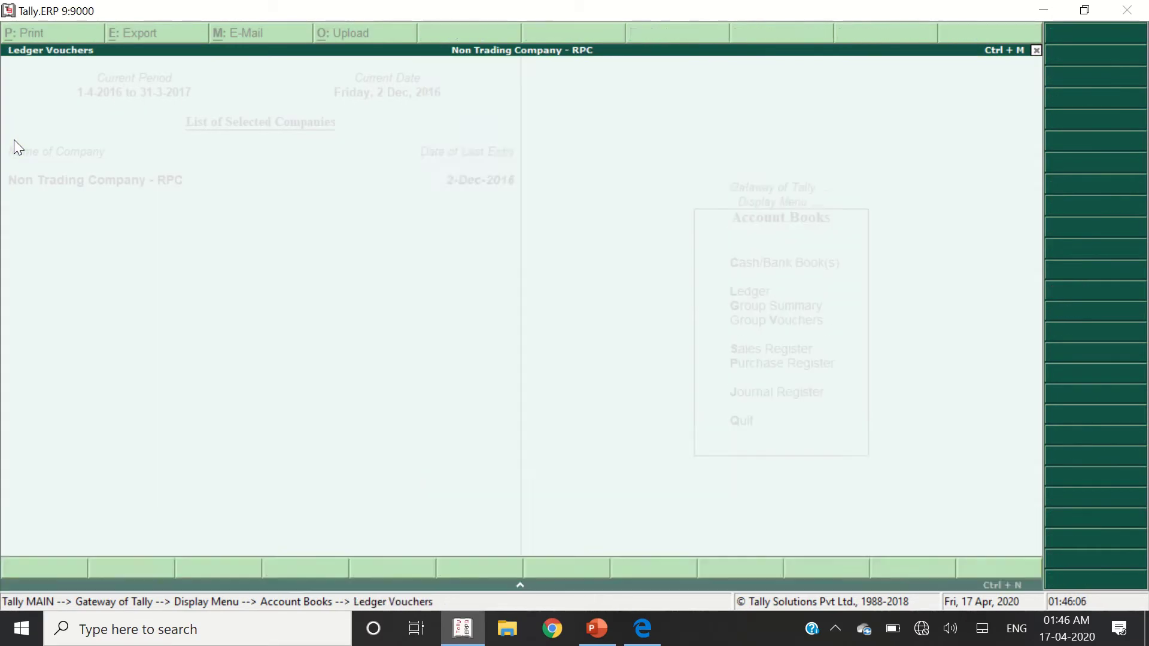
- Switch to the practice PDF and check transaction 60, the cash deposit in State Bank of India
key(alt+Tab)
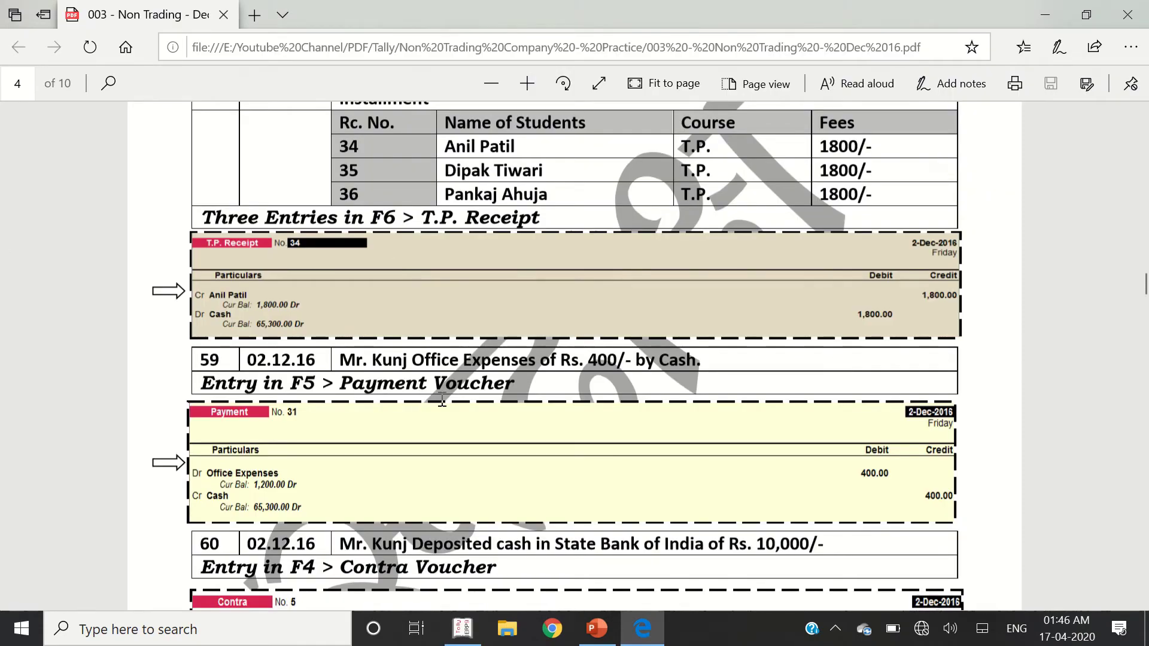
scroll(419, 400, down, 3)
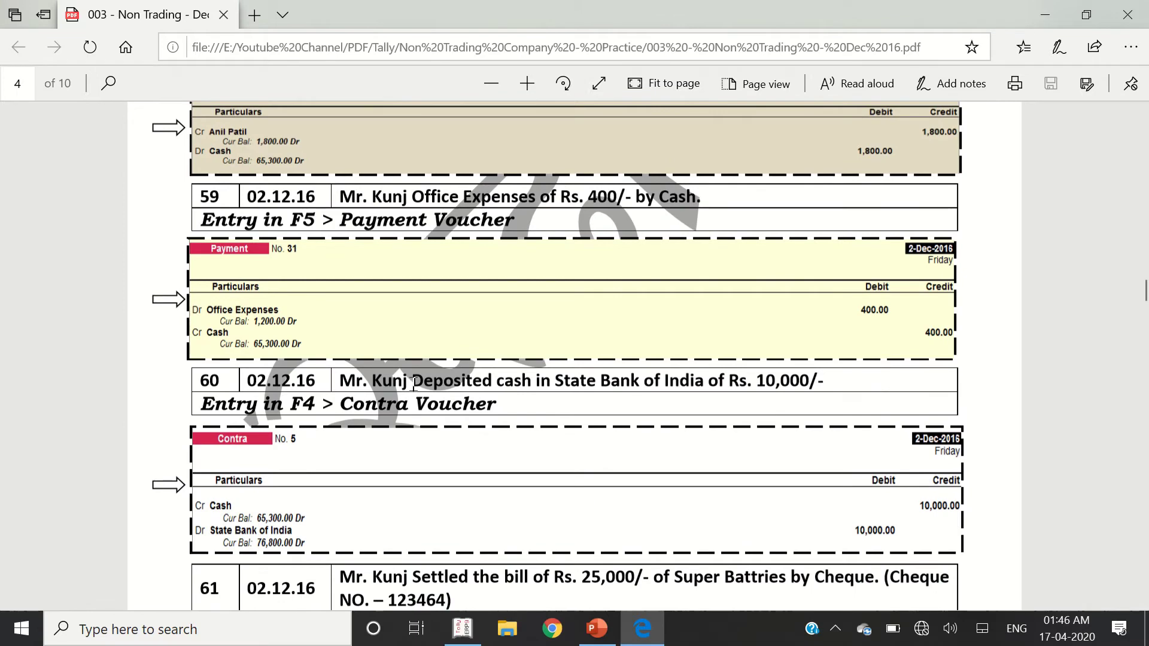
drag(412, 384, 711, 378)
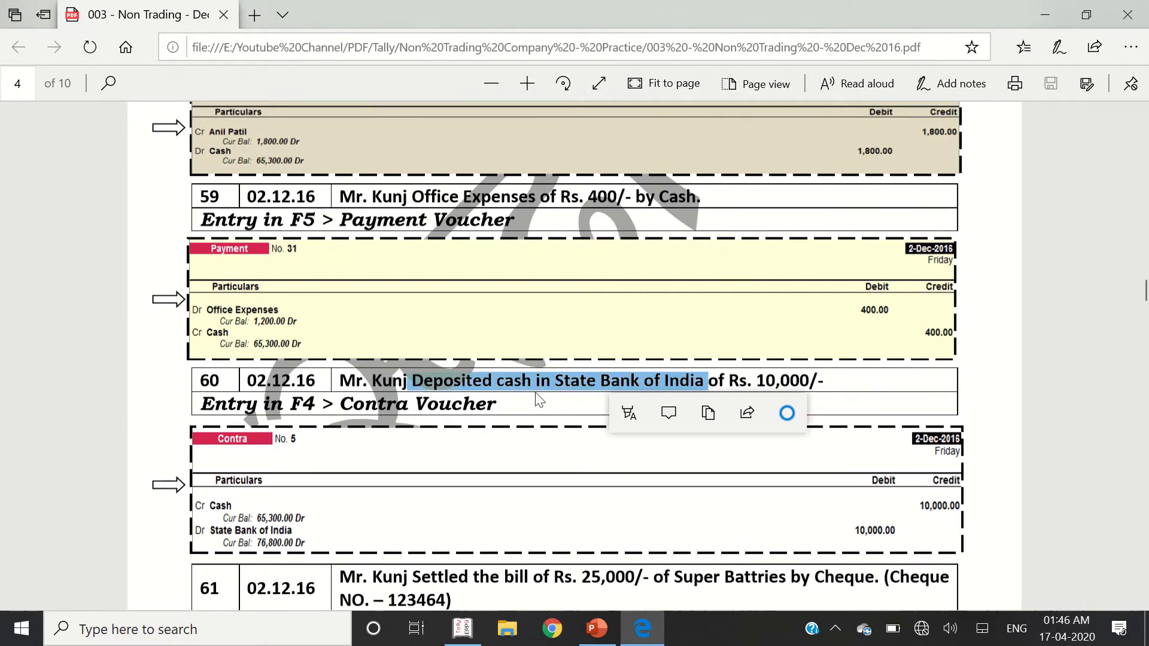
- Switch back to Tally.ERP 9 and open the ledger vouchers of State Bank of India
key(alt+Tab)
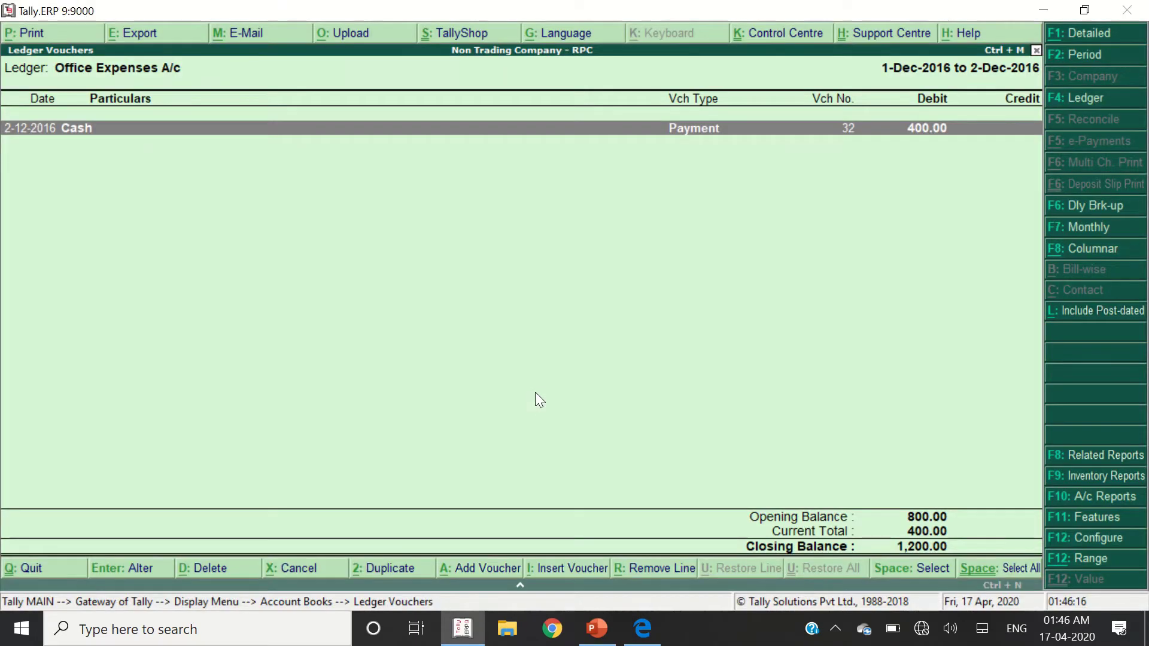
key(Escape)
text(Bank)
key(Down)
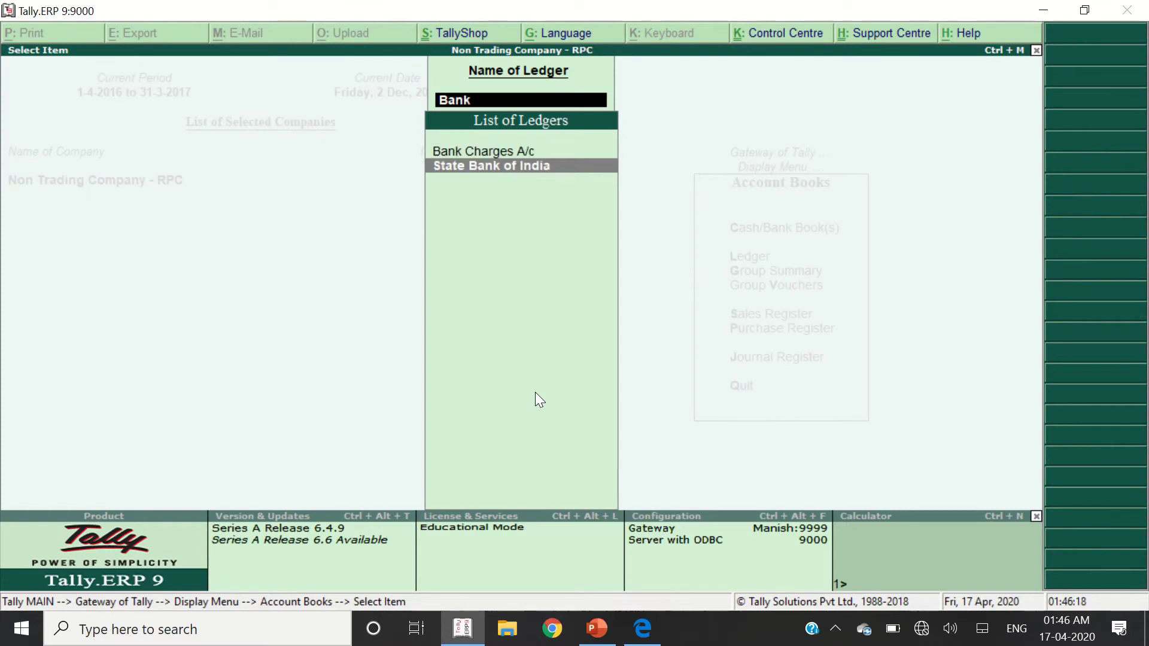
key(Return)
- Change the date of the 10,000.00 cash contra voucher to 2-Dec-2016 and save it, keeping its bank allocation details
key(Down)
key(Down)
key(Down)
key(Down)
key(Down)
key(Down)
key(Up)
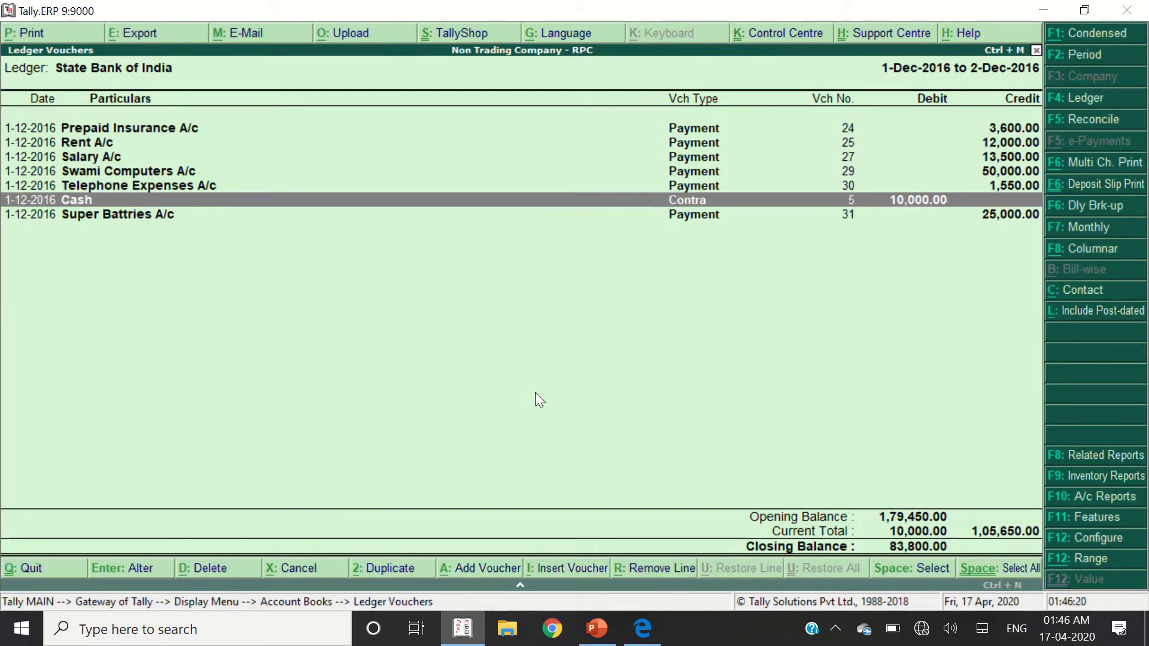
key(Return)
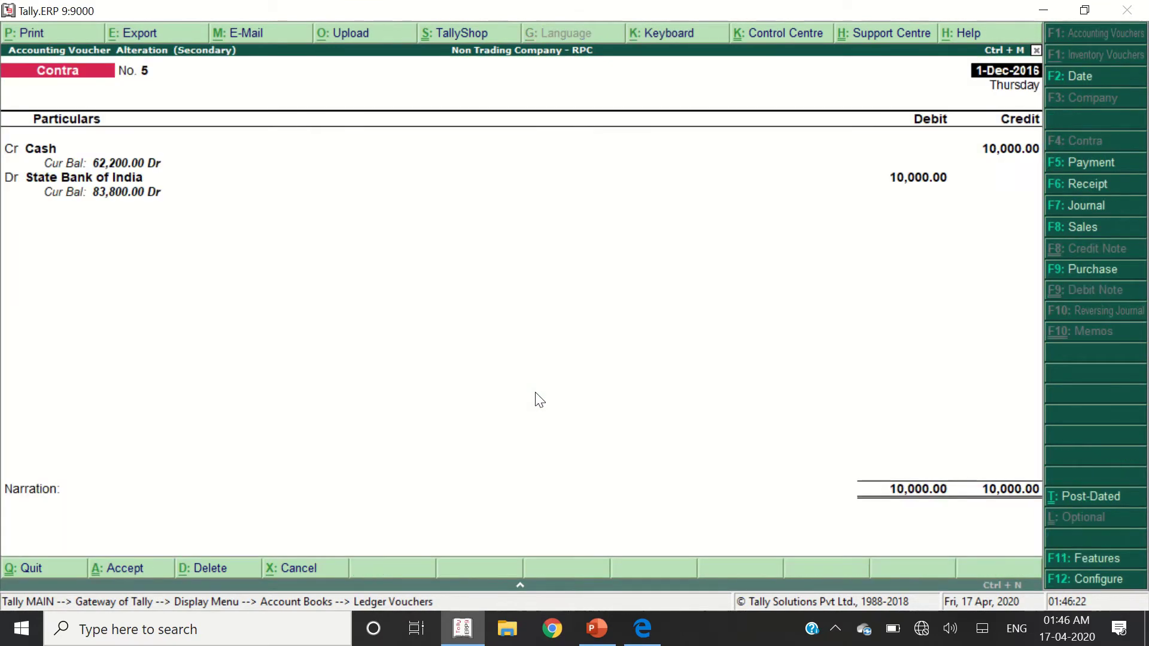
key(Page_Down)
key(F2)
text(2)
key(Return)
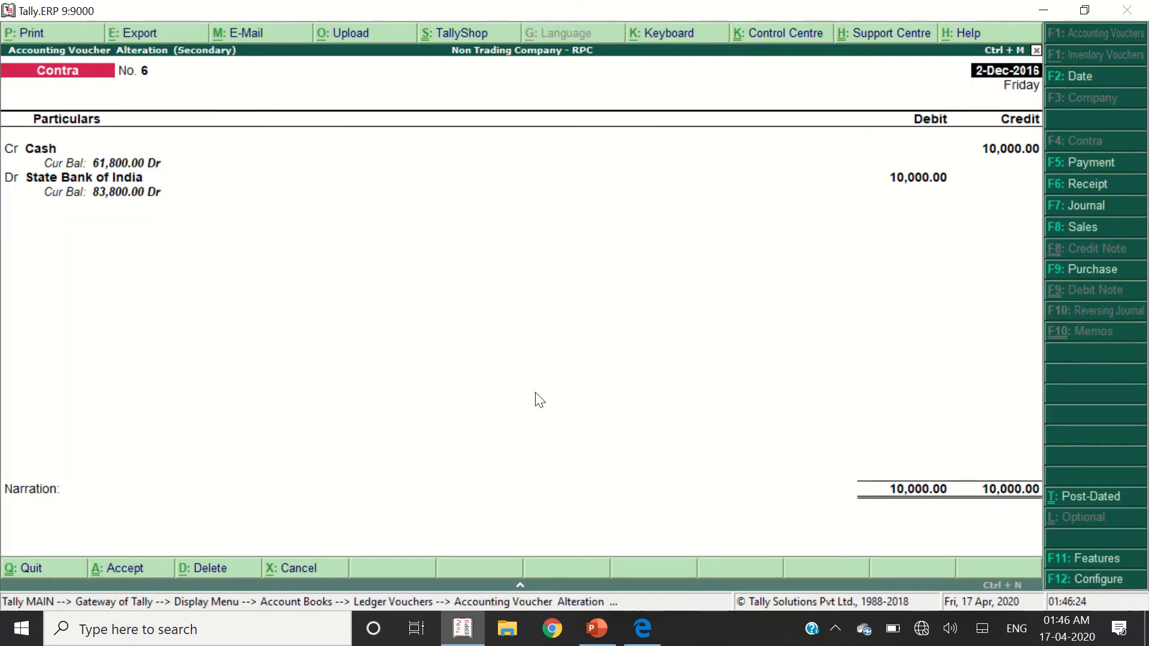
key(Return)
key(Return)
key(Return)
key(Return)
key(Return)
key(Return)
key(Return)
key(Return)
key(Return)
key(Return)
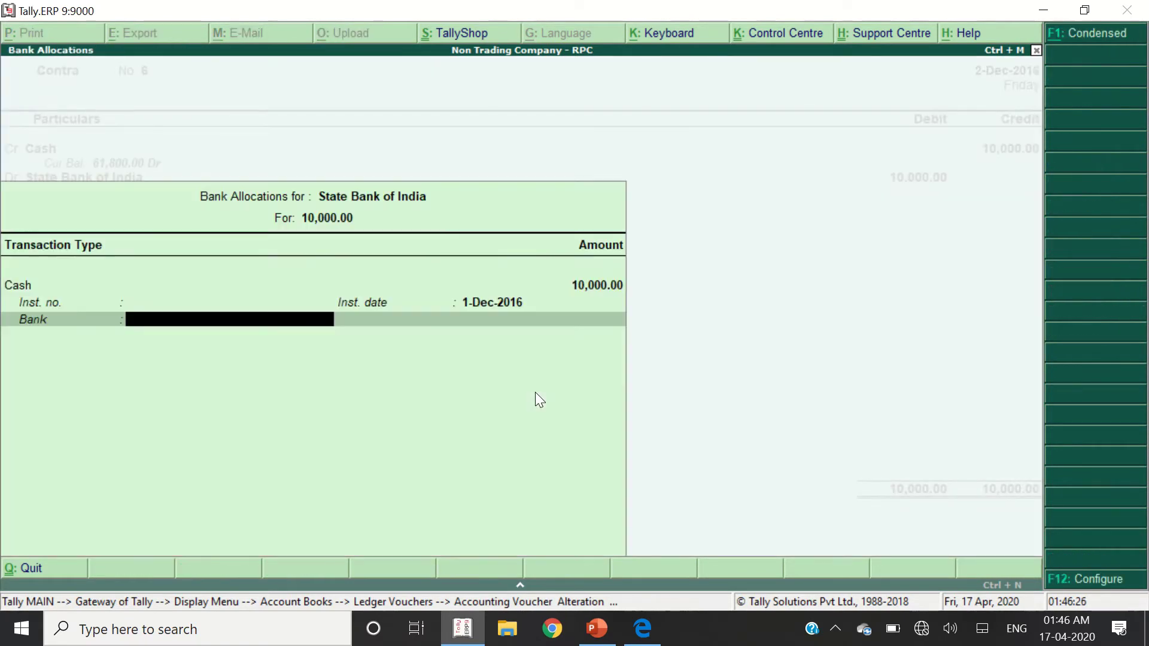
key(Return)
key(Return)
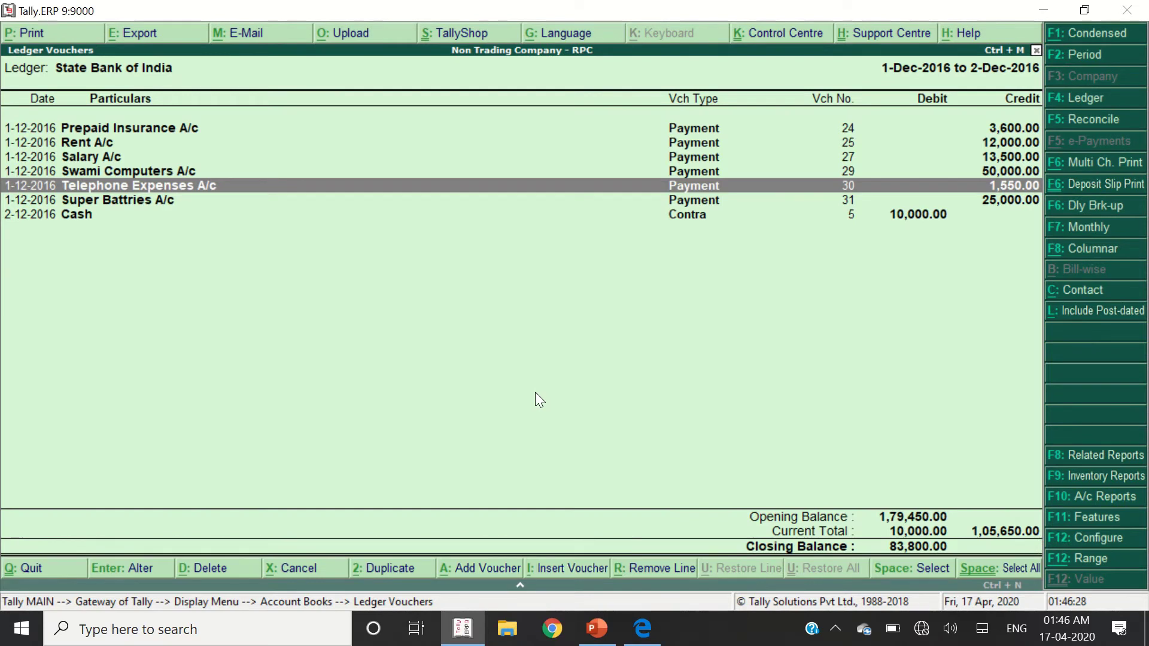
- Switch to the practice PDF and check transaction 61, the Super Battries bill settled by cheque
key(Down)
key(Down)
key(alt+Tab)
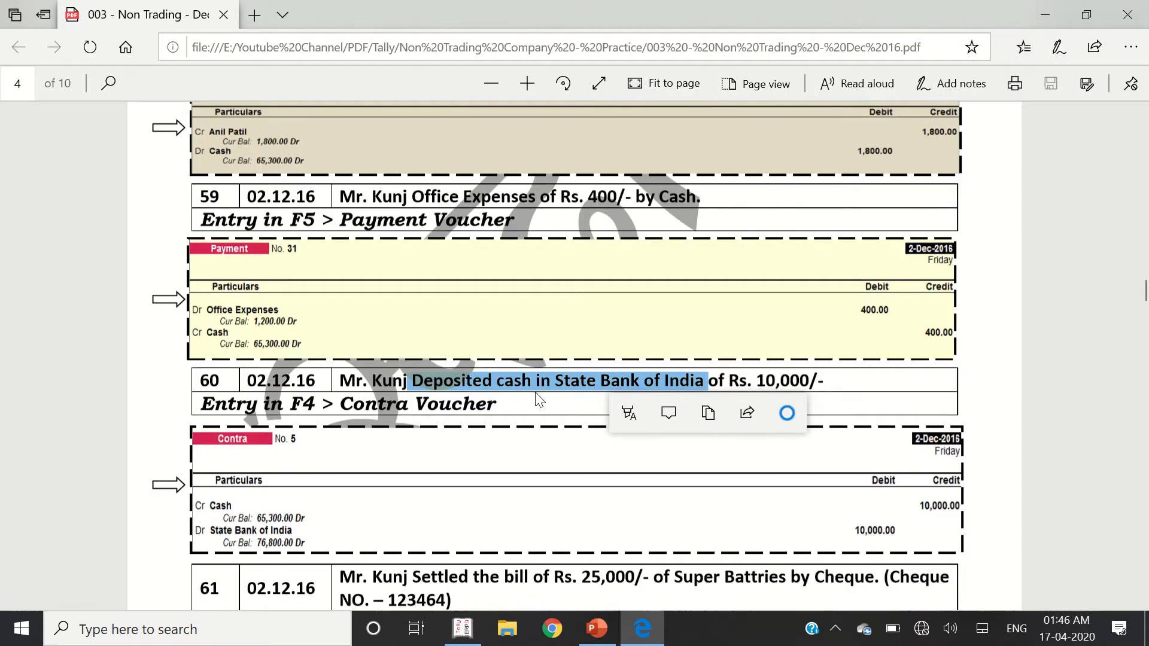
scroll(457, 477, down, 2)
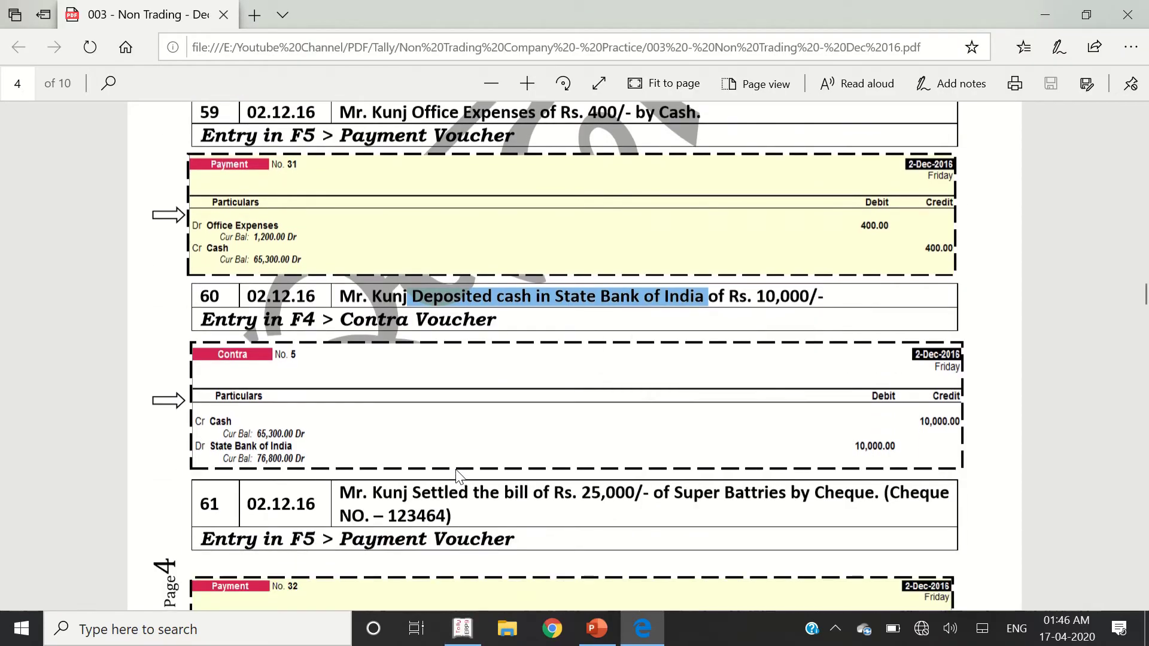
scroll(458, 477, down, 3)
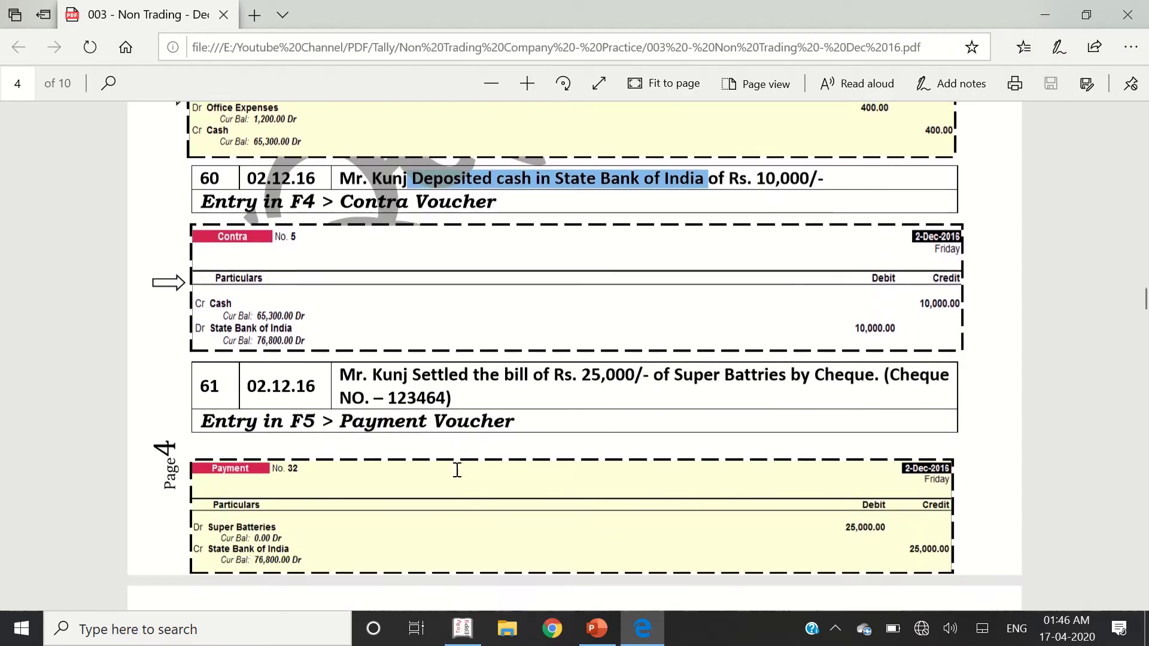
double_click(484, 379)
- In Tally.ERP 9, change the Super Battries A/c payment voucher's date to 2-Dec-2016, save it and return to the Gateway of Tally
key(alt+Tab)
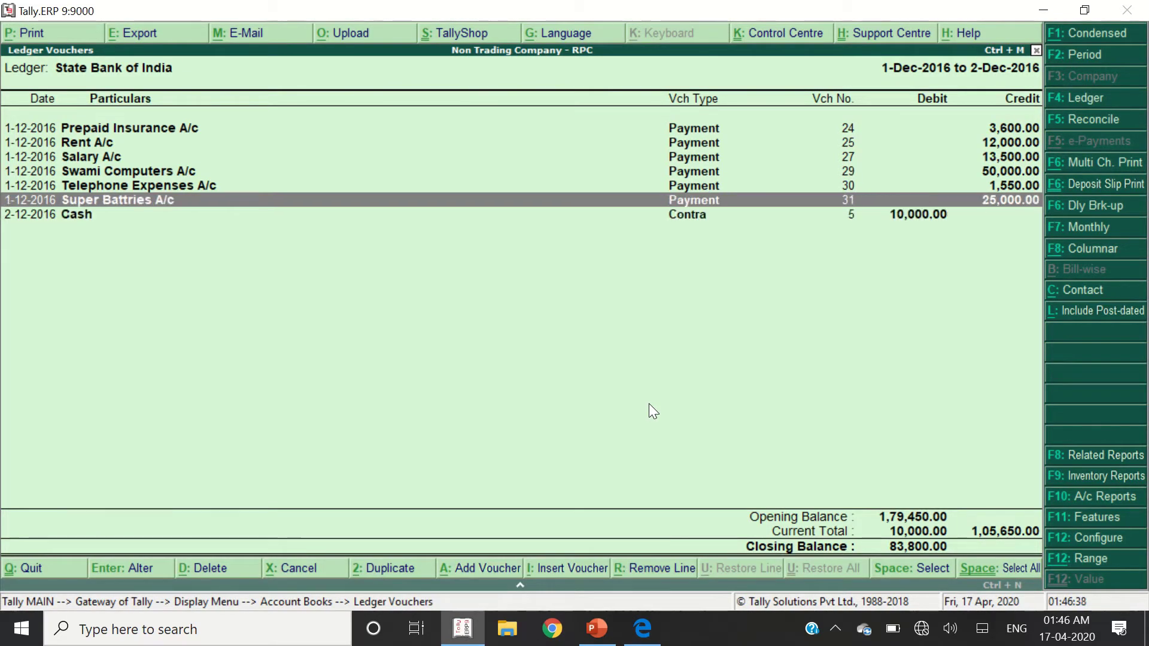
key(Return)
key(F2)
text(2)
key(Return)
key(Return)
key(Return)
key(Return)
key(Return)
key(Return)
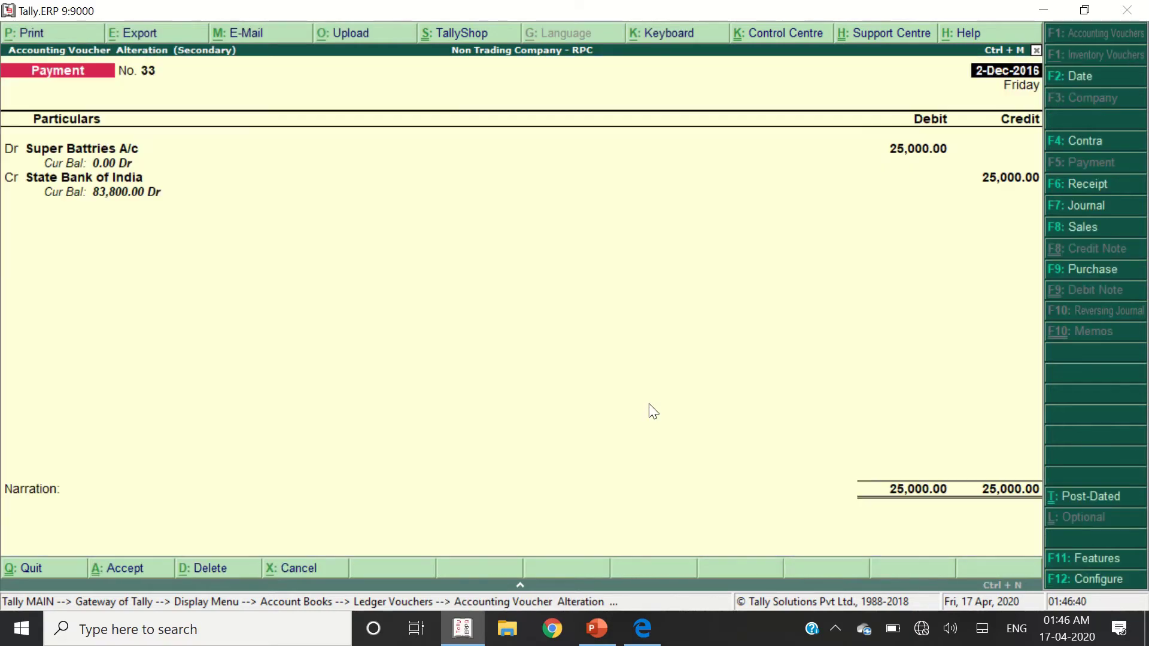
key(Return)
key(Return)
key(Return)
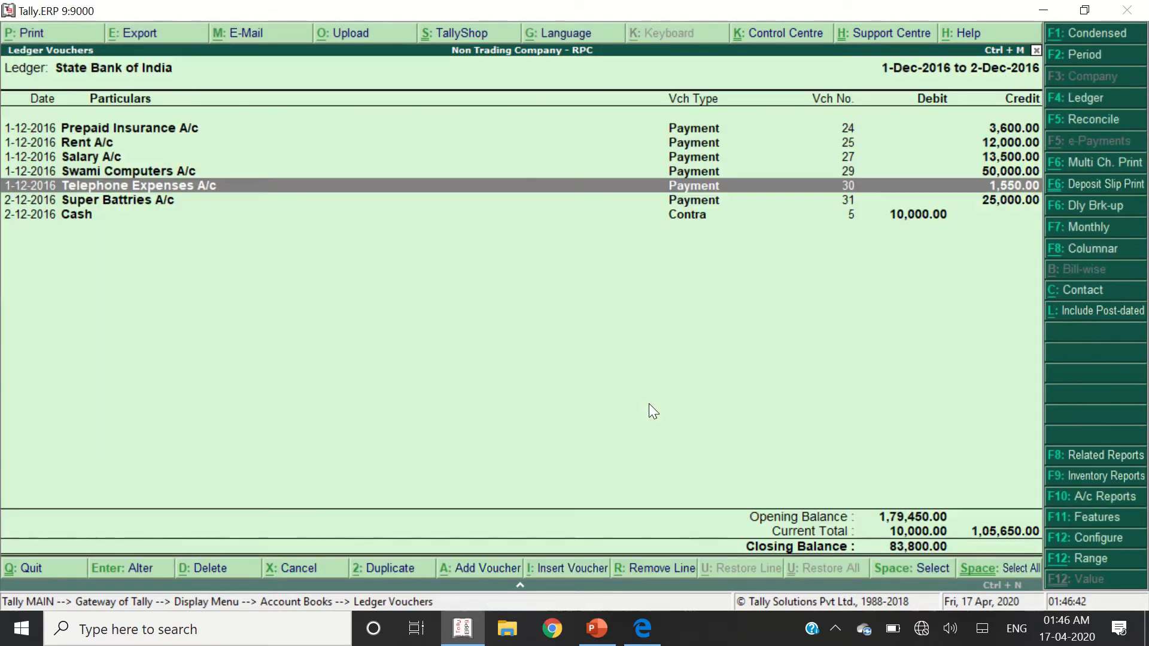
key(Escape)
key(Escape)
key(Escape)
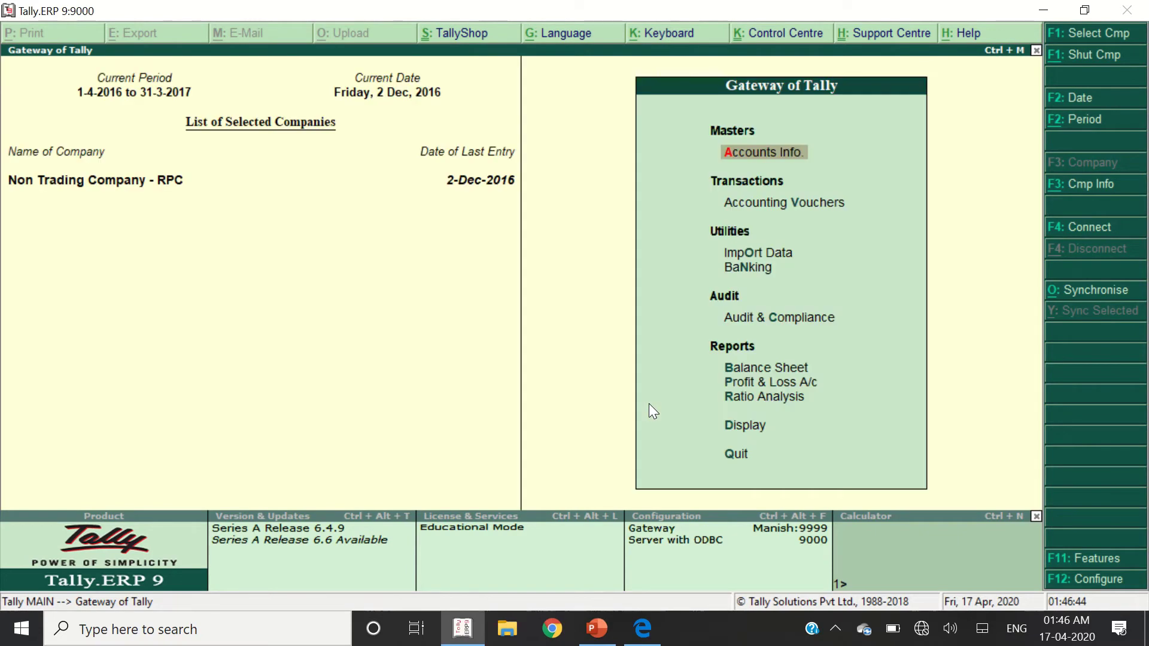
- Switch to the practice PDF and read transaction 62, the T.P. student's second installment receipt
key(alt+Tab)
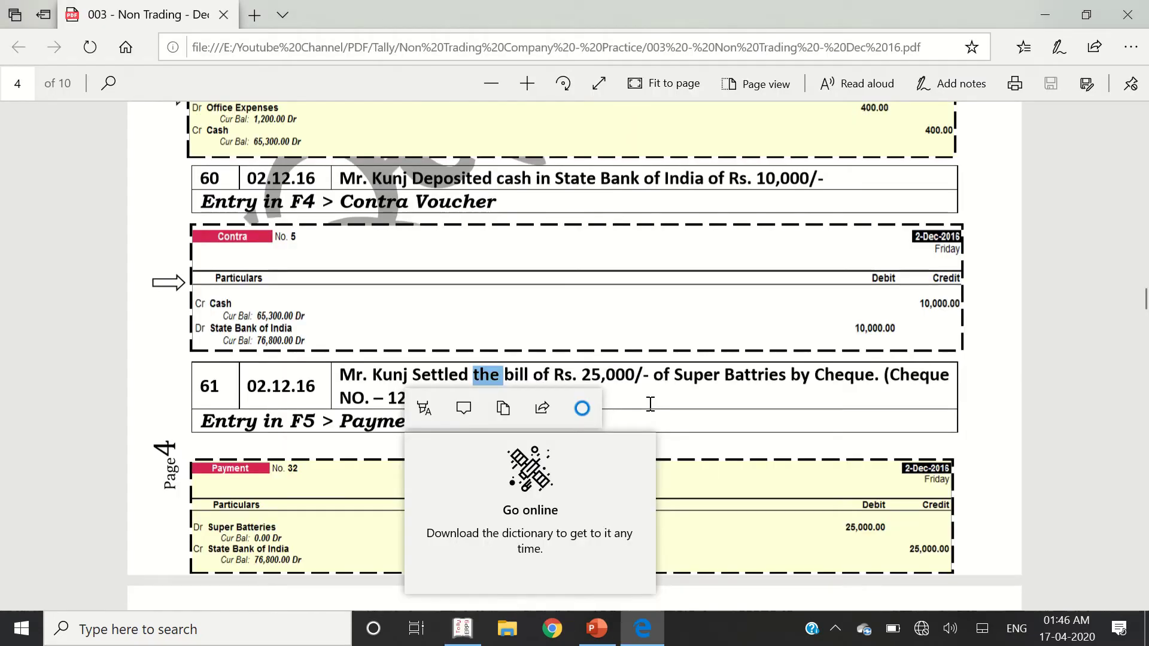
click(772, 411)
scroll(773, 412, down, 3)
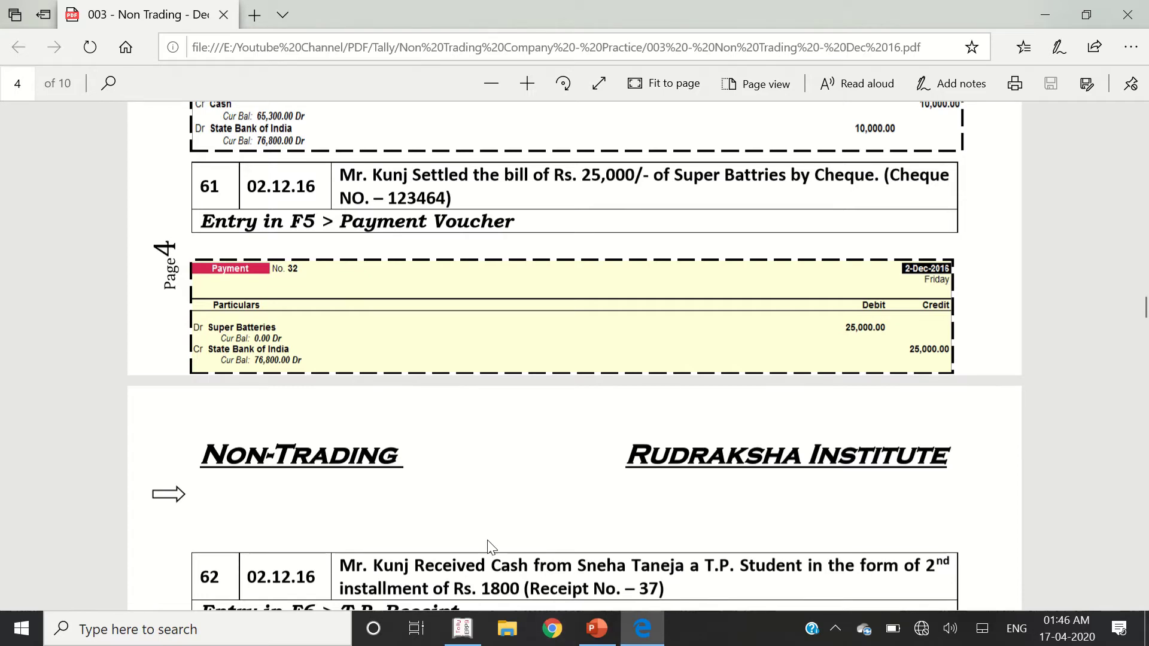
scroll(773, 412, down, 4)
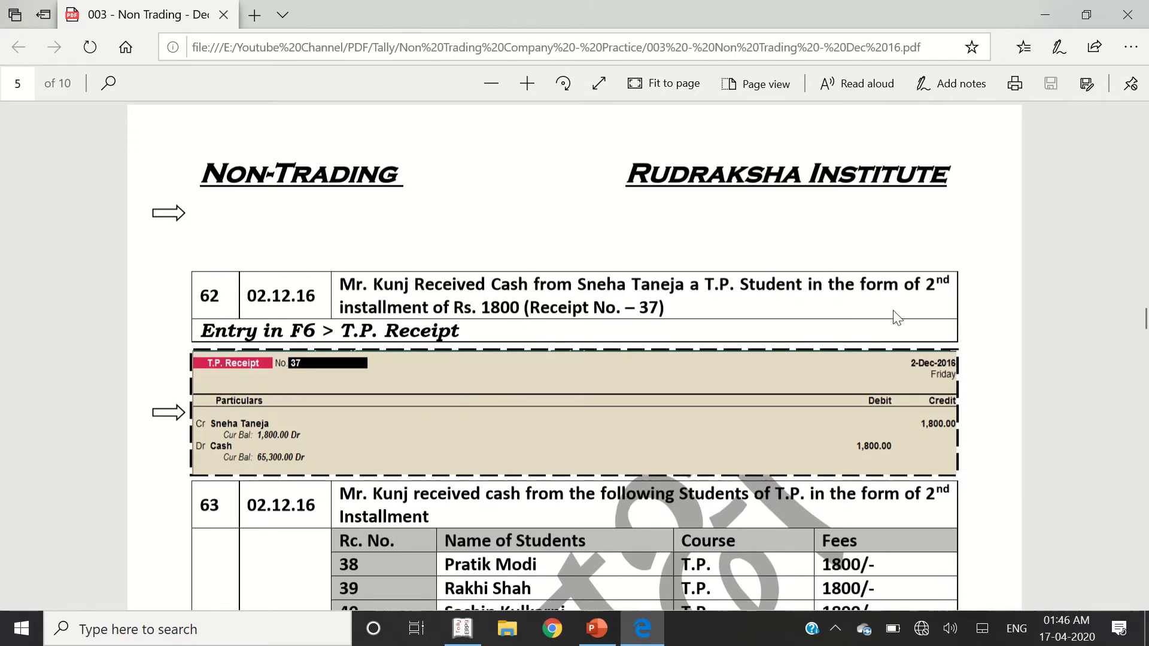
- Switch to Tally.ERP 9, start a TP Receipt voucher from accounting voucher entry and number it 37
key(alt+Tab)
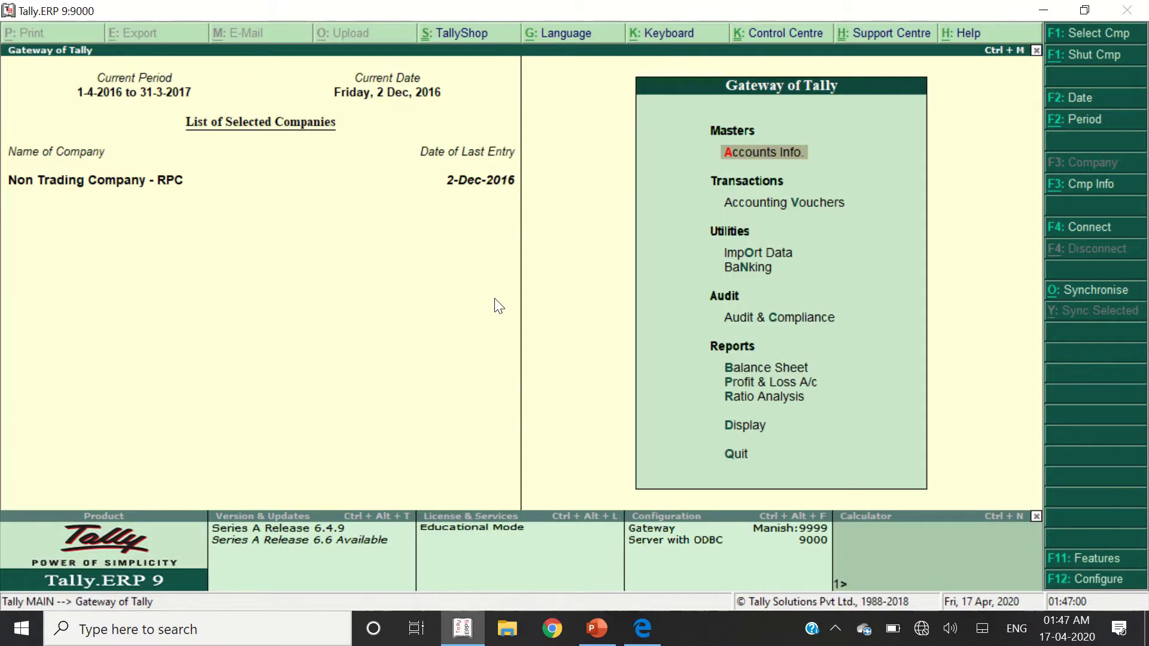
key(Down)
key(Return)
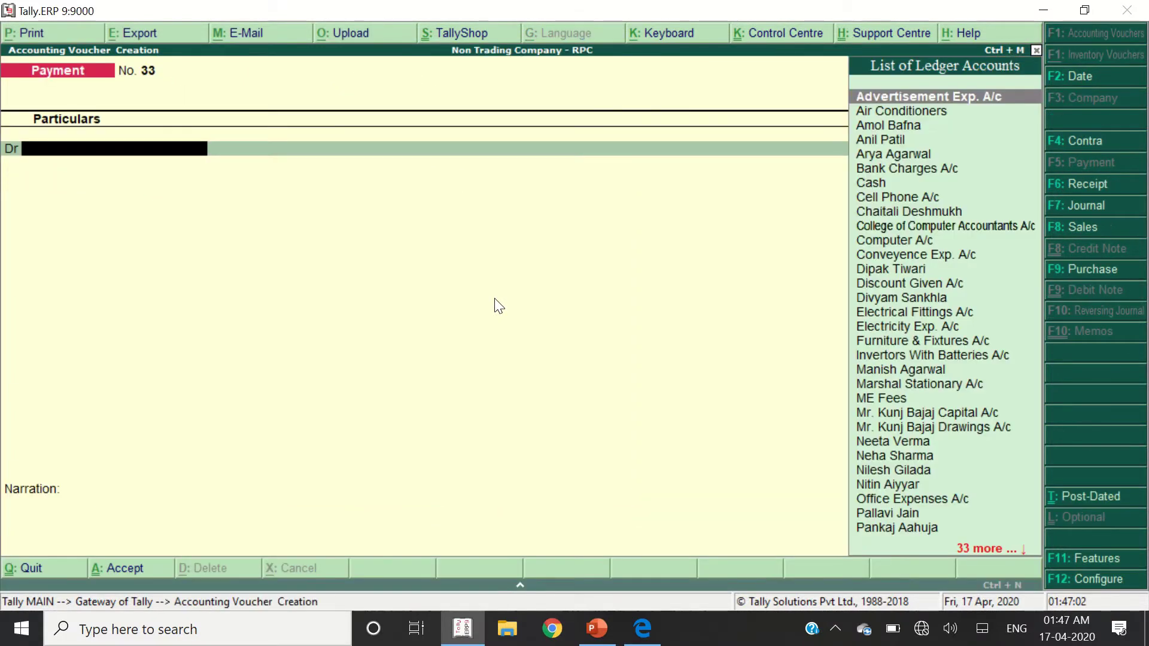
key(F6)
key(Down)
key(Return)
key(alt+Tab)
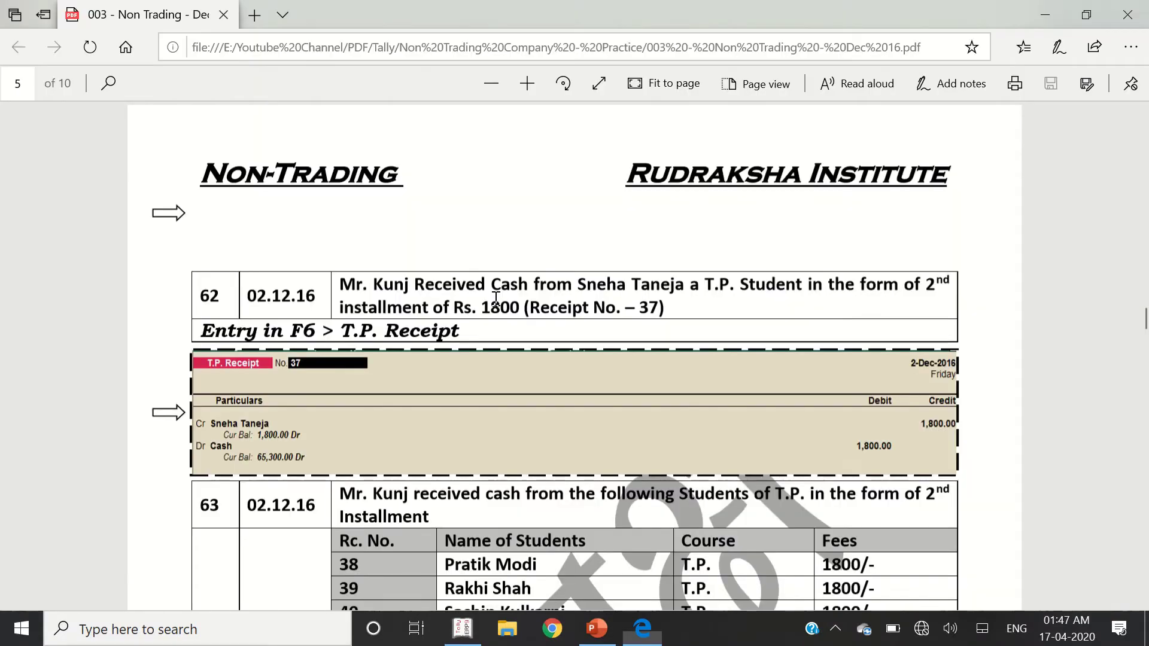
key(alt+Tab)
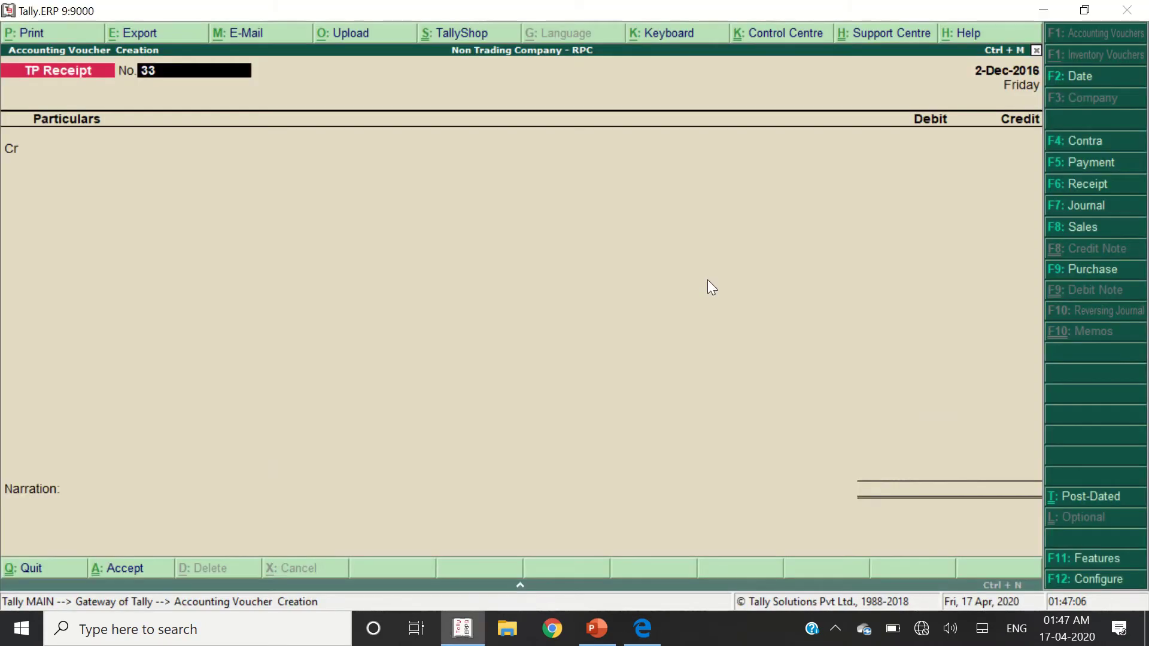
text(37)
- Credit transaction 62's T.P. student ledger with 1800 against Cash in the receipt and save the voucher
key(alt+Tab)
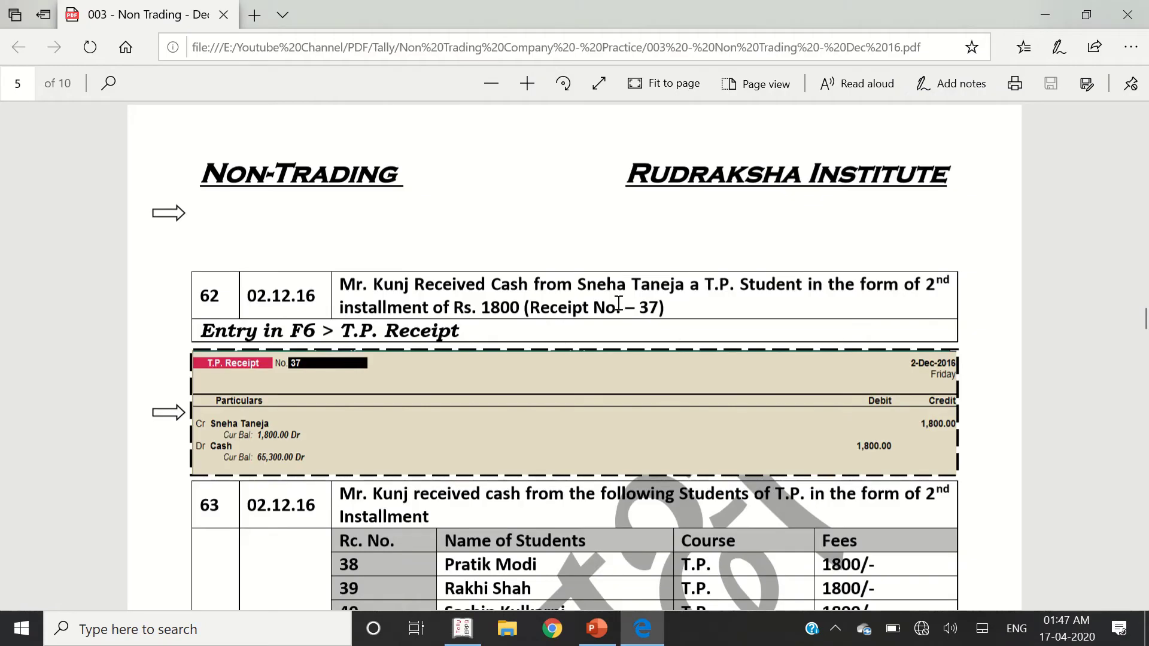
key(alt+Tab)
text(Sne)
key(alt+Tab)
key(alt+Tab)
key(Return)
text(1800)
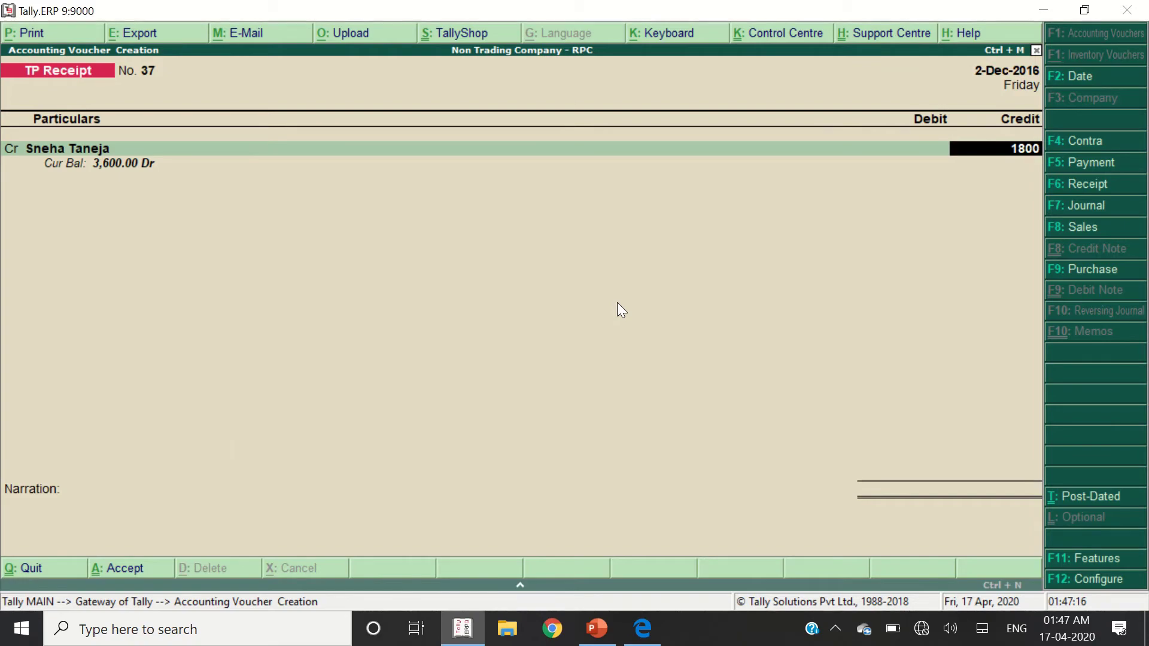
key(Return)
key(Return)
key(Return)
key(Return)
key(Return)
key(Return)
- Switch to the practice PDF and read transaction 63, the second installment receipts from T.P. students
key(alt+Tab)
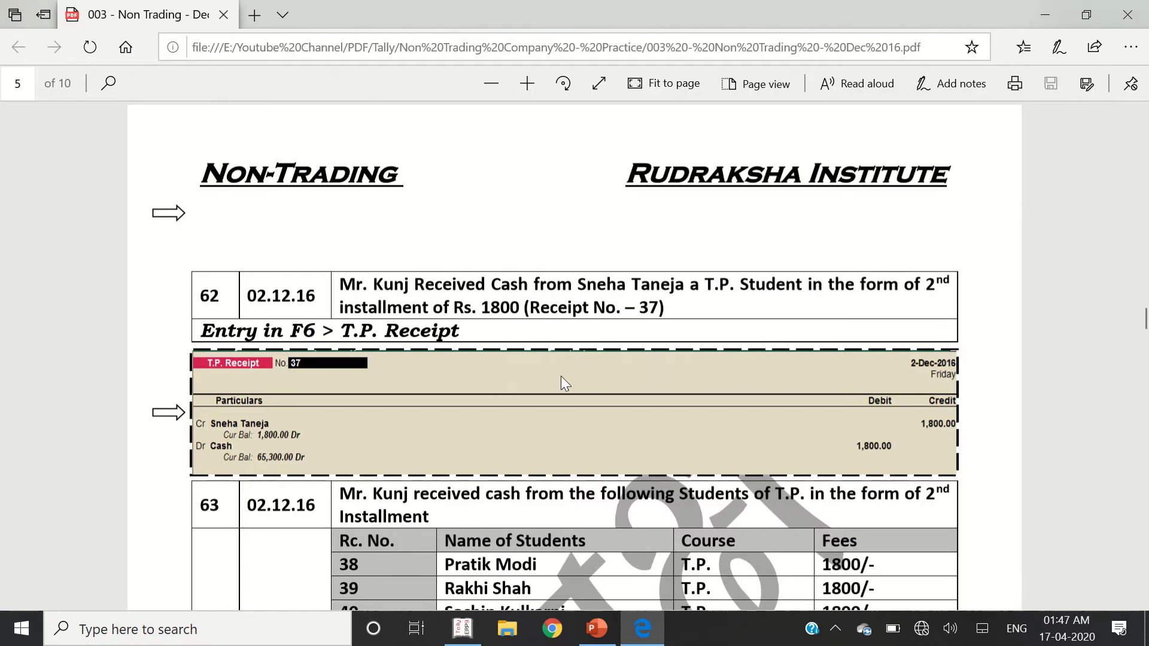
scroll(563, 377, down, 2)
scroll(563, 377, down, 4)
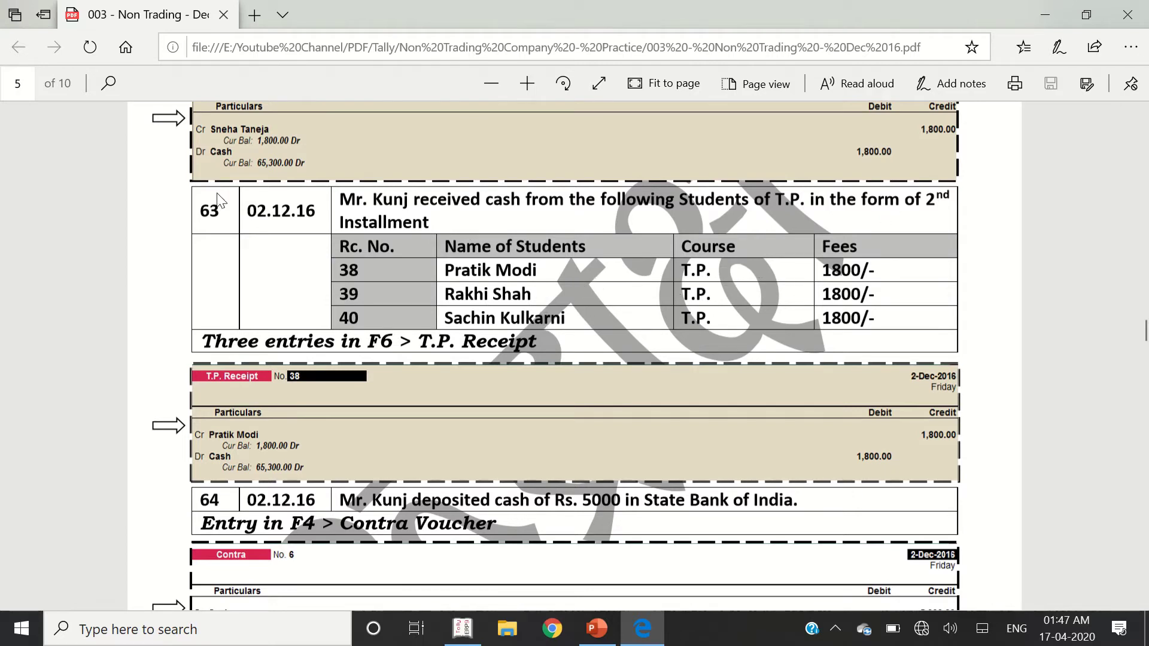
drag(252, 218, 868, 318)
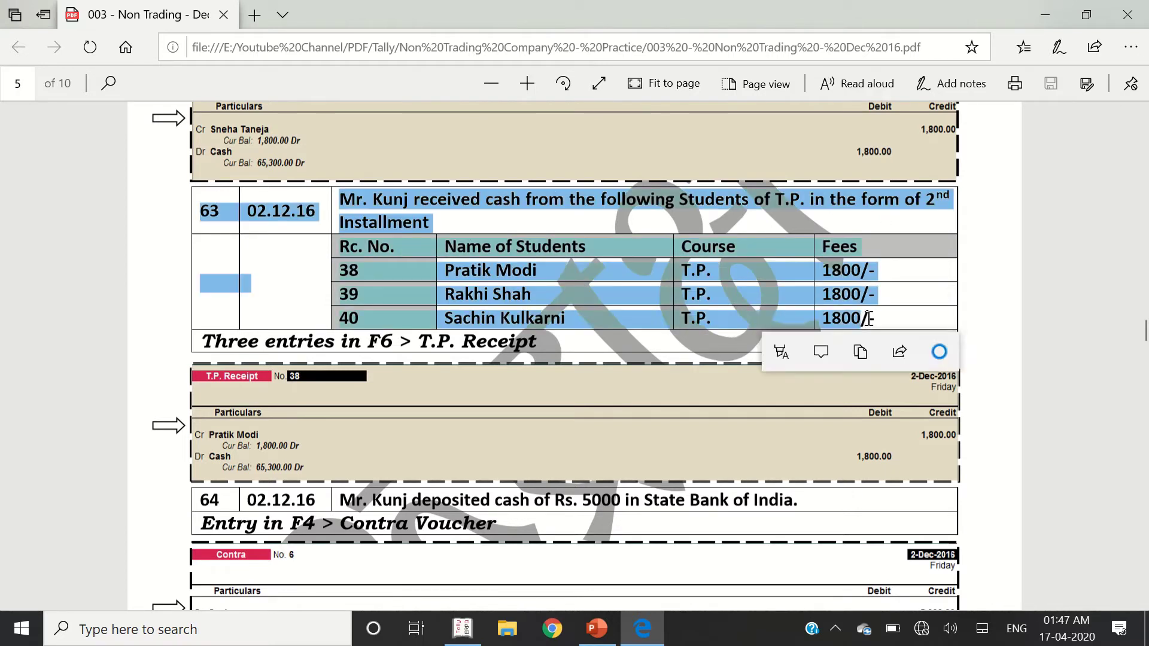
- In Tally.ERP 9, start TP Receipt 38 and select the ledger of transaction 63's first student to credit
key(alt+Tab)
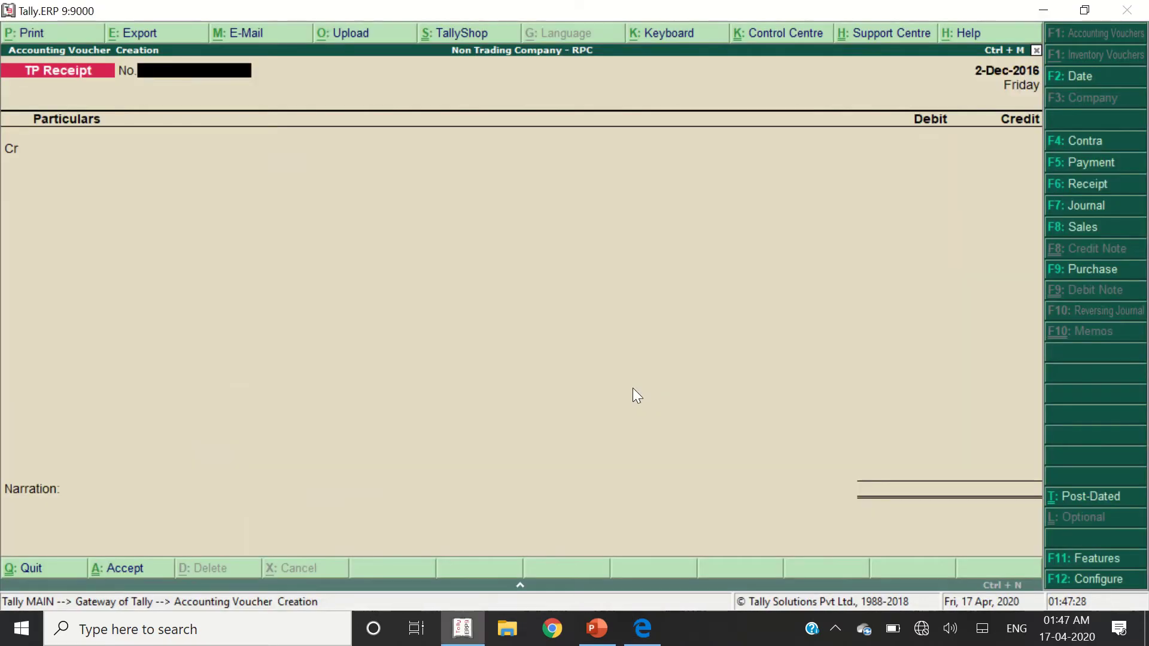
key(F6)
key(Return)
key(Return)
key(alt+Tab)
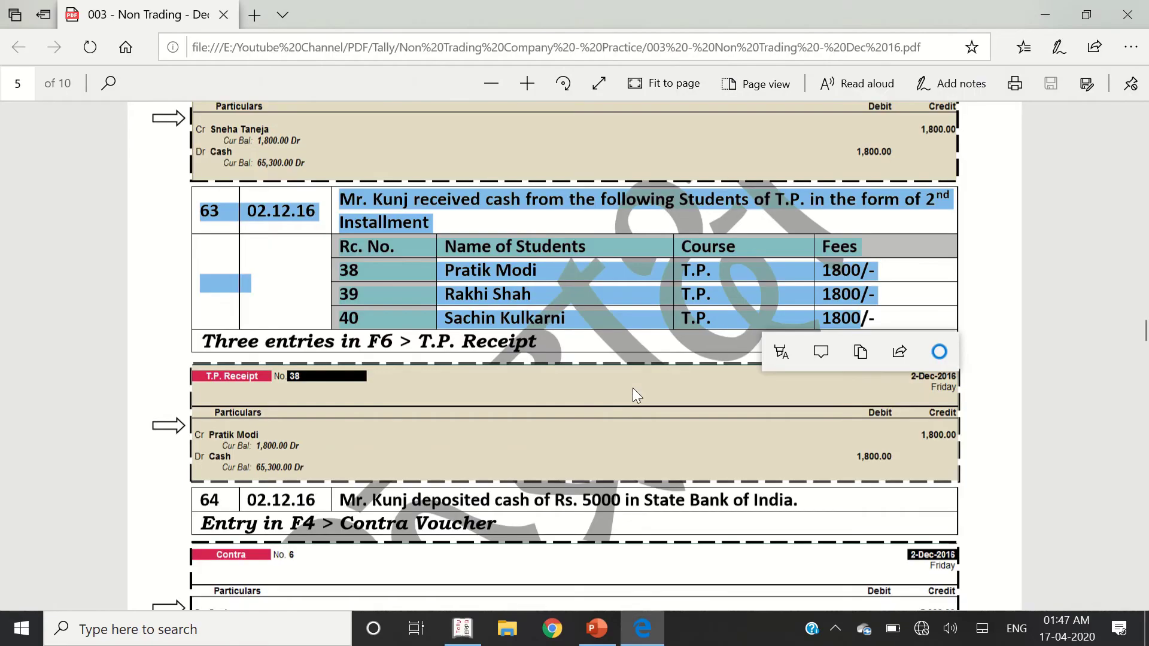
key(alt+Tab)
text(Prati)
key(Return)
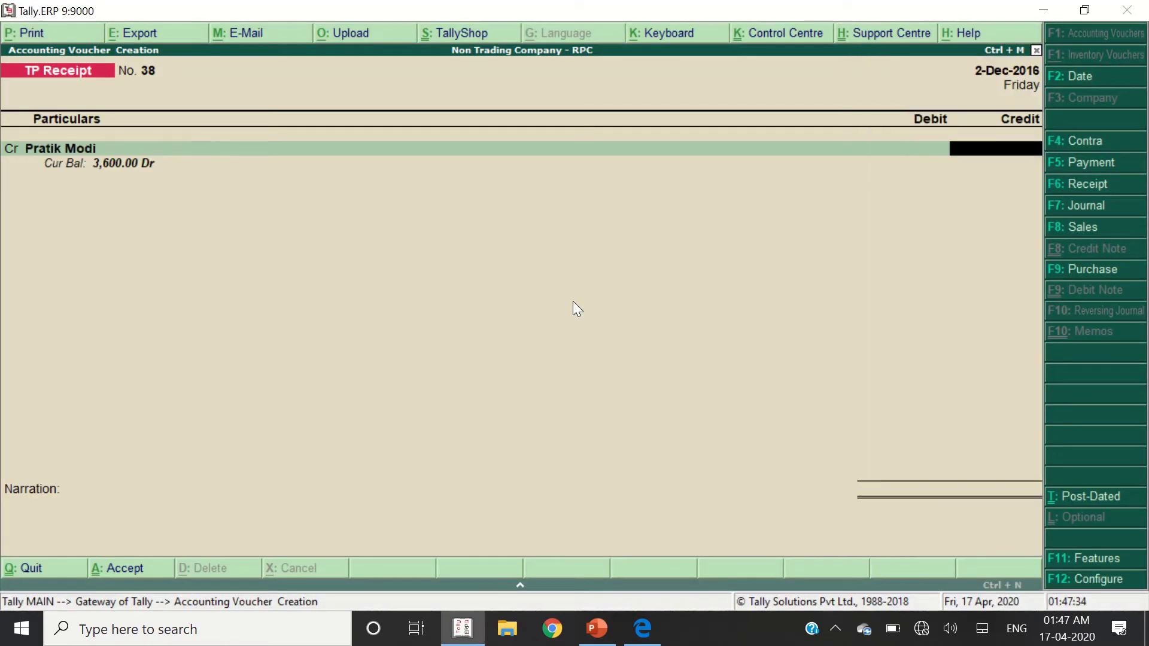
- Enter 1800 as the credit amount in TP Receipt 38, debit Cash and save the voucher
key(alt+Tab)
key(alt+Tab)
text(1800)
key(Return)
key(Return)
key(Return)
key(Return)
key(Return)
- Number the following TP Receipt 39 and select the ledger of transaction 63's second student to credit
key(alt+Tab)
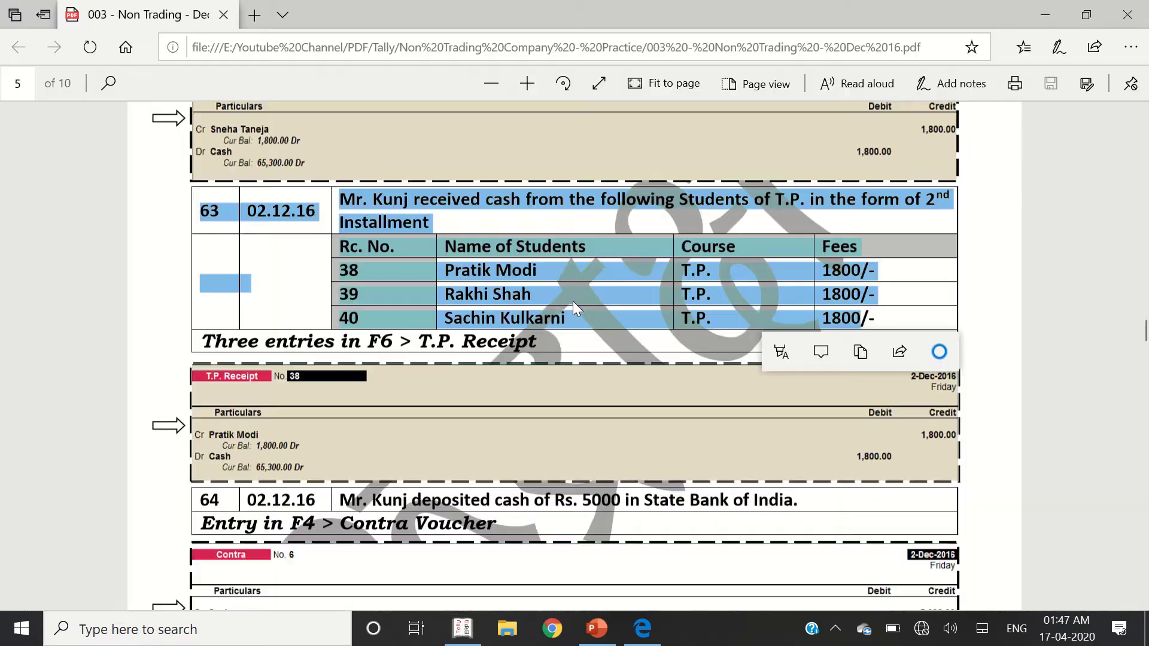
key(alt+Tab)
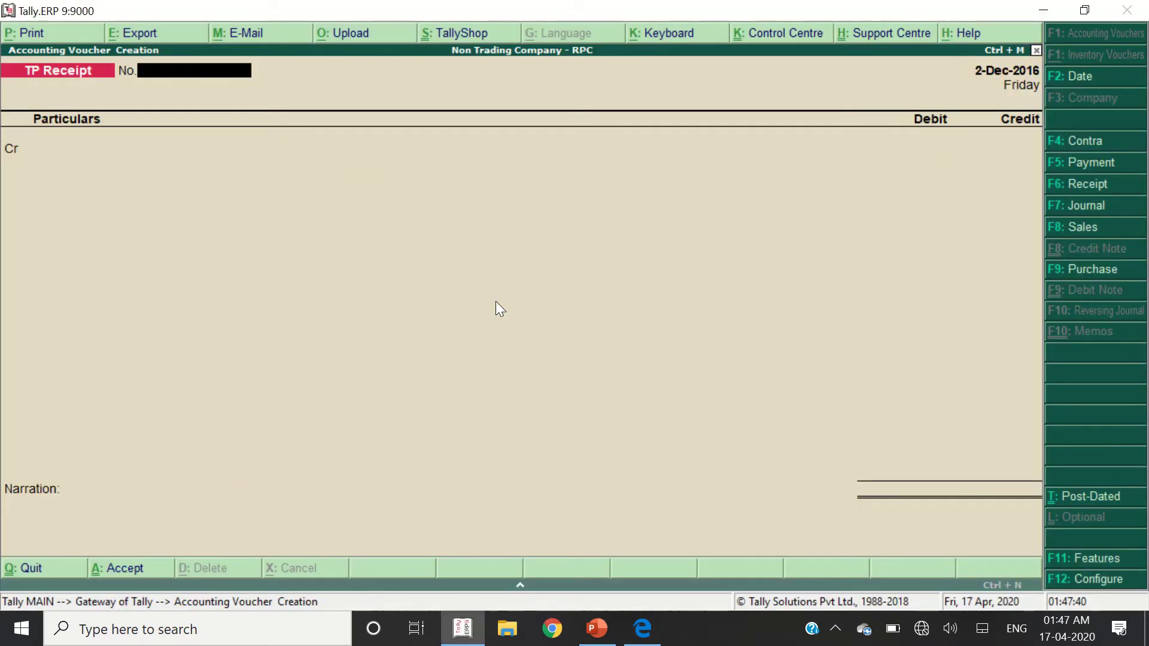
key(BackSpace)
key(BackSpace)
text(38)
key(BackSpace)
text(9)
key(Return)
text(Rakhi)
key(Return)
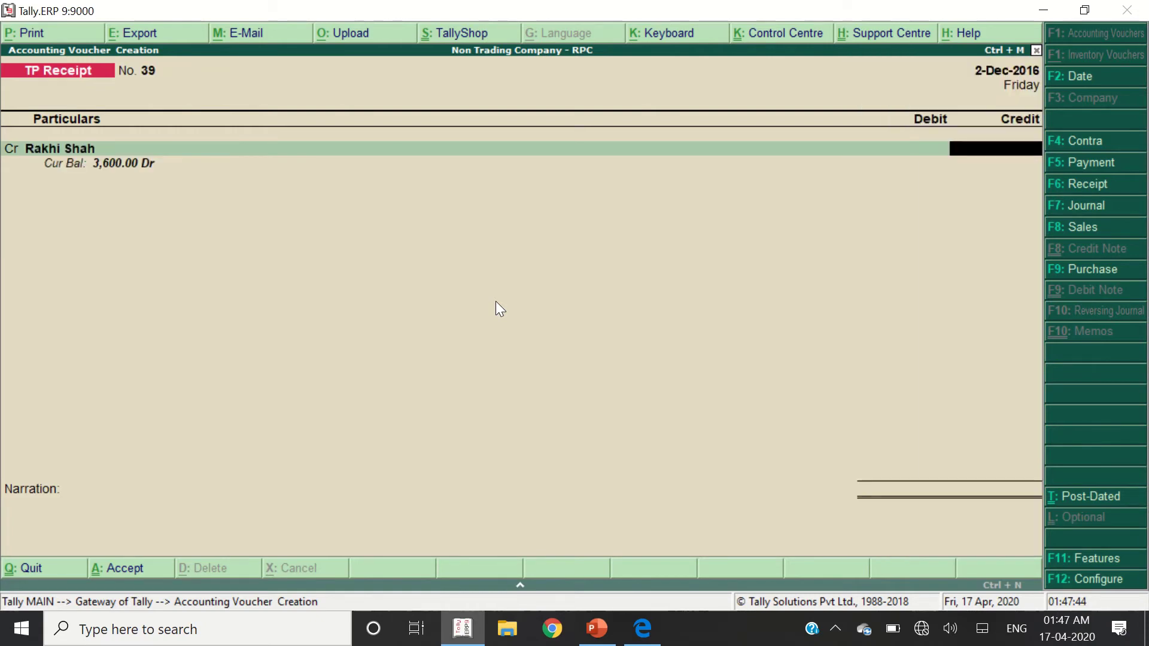
- Enter 1800 as the credit amount in TP Receipt 39, debit Cash and save the voucher
text(1800)
key(Return)
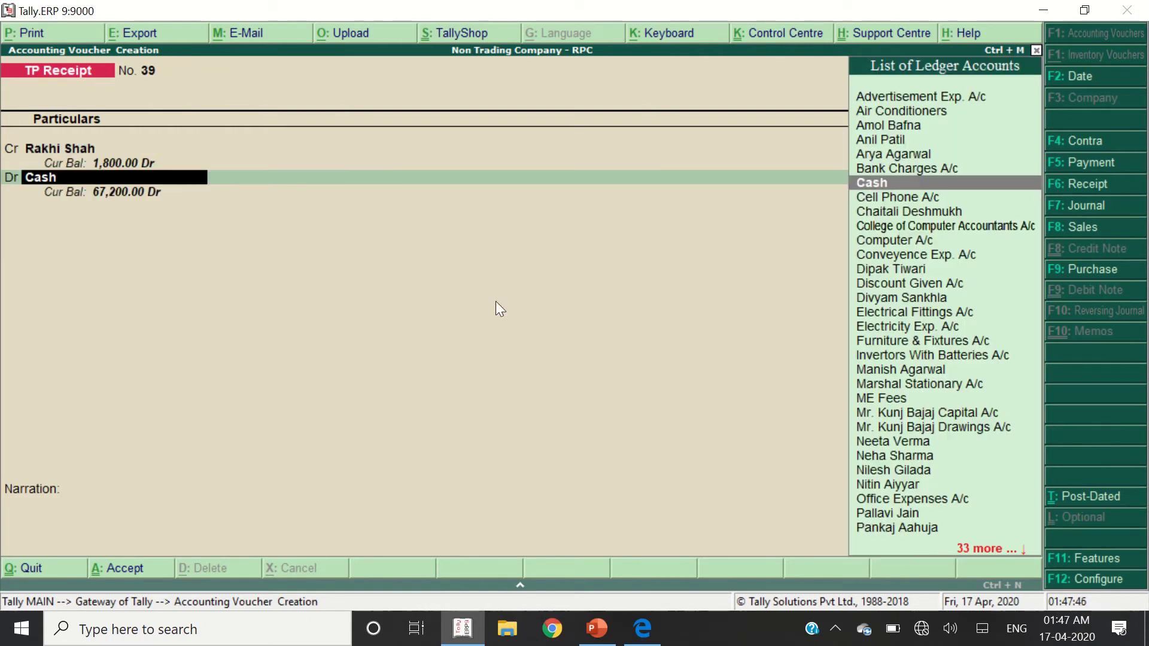
key(Return)
key(Return)
- Number the new TP Receipt 40 and select the ledger of transaction 63's third student to credit
key(alt+Tab)
key(alt+Tab)
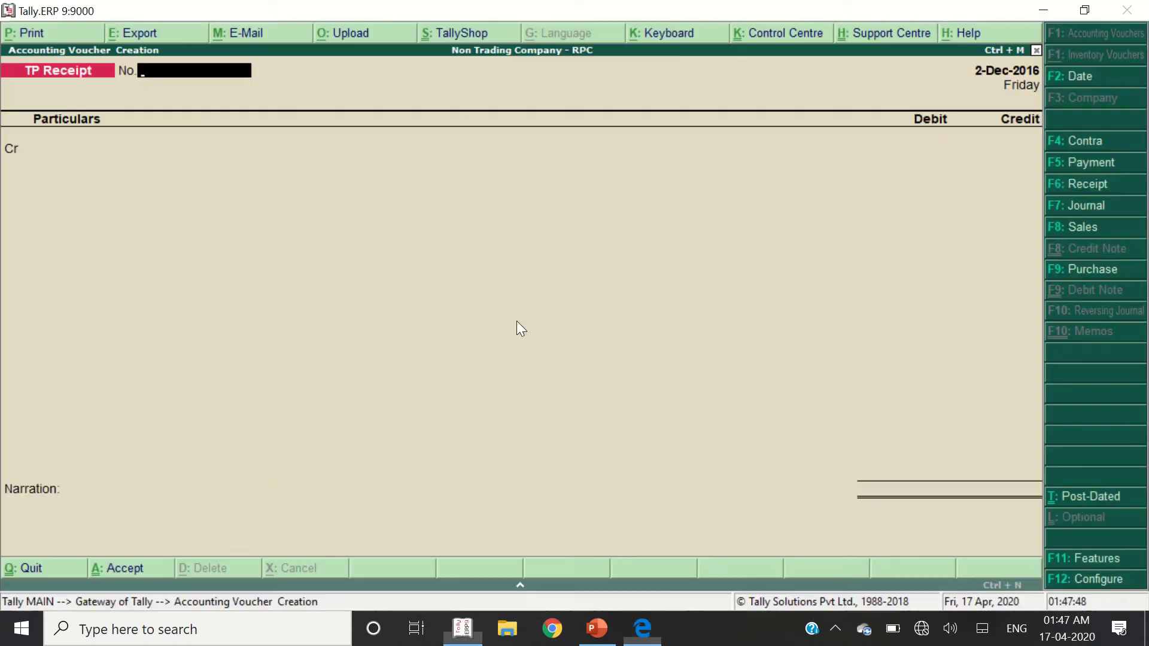
text(4)
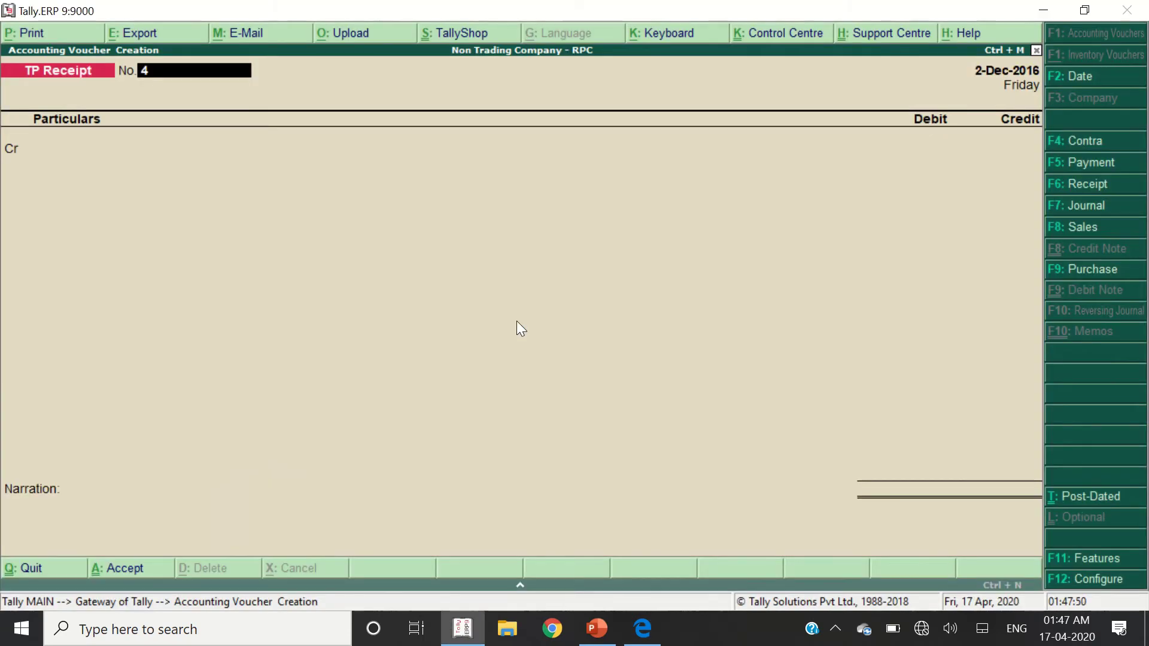
text(0)
key(Return)
text(Sachin)
key(Return)
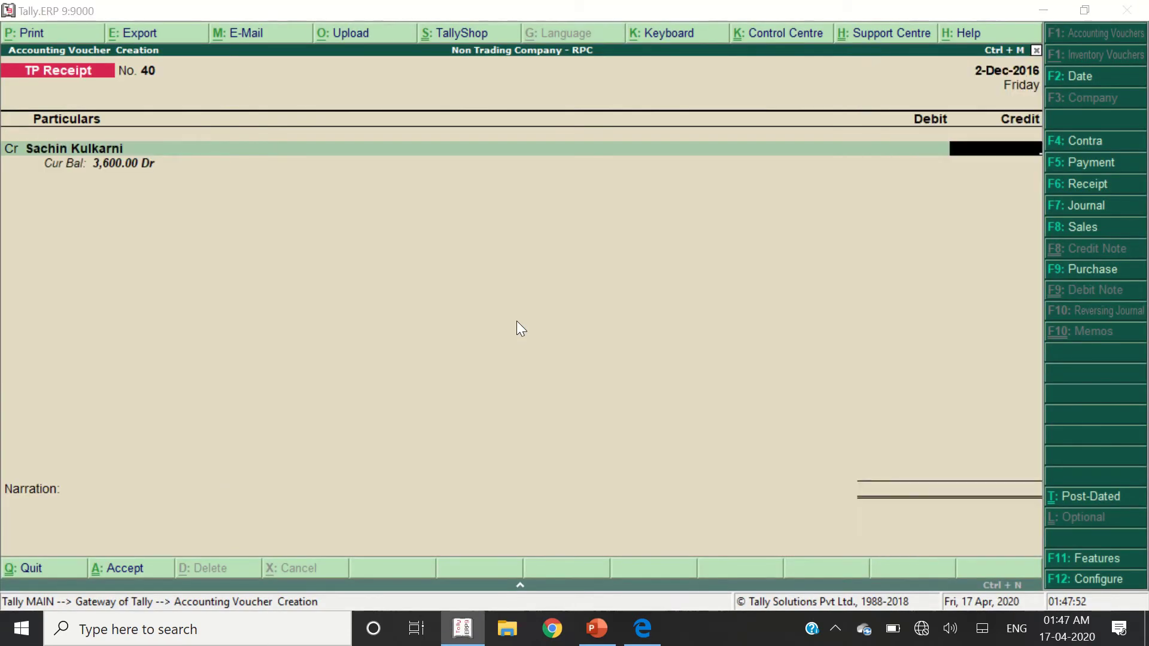
- Enter 1800 as the credit amount in TP Receipt 40, debit Cash and save the voucher
key(alt+Tab)
key(alt+Tab)
text(1800)
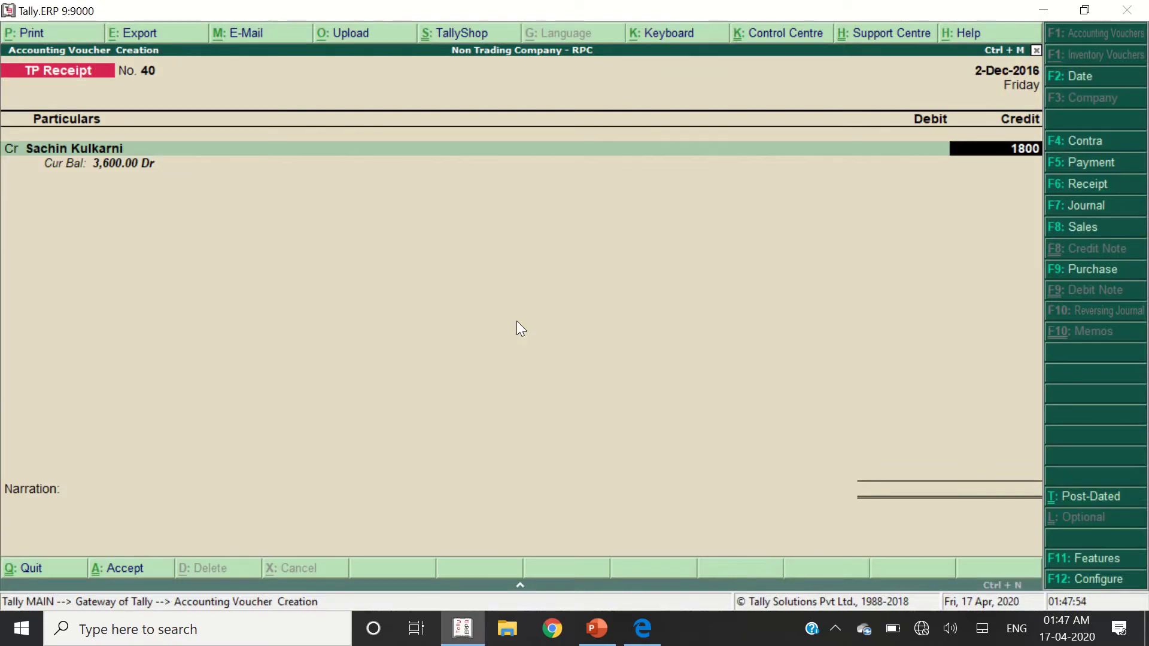
key(Return)
key(Return)
key(Return)
- Switch to the practice PDF and read transaction 64, the cash deposit in State Bank of India
key(alt+Tab)
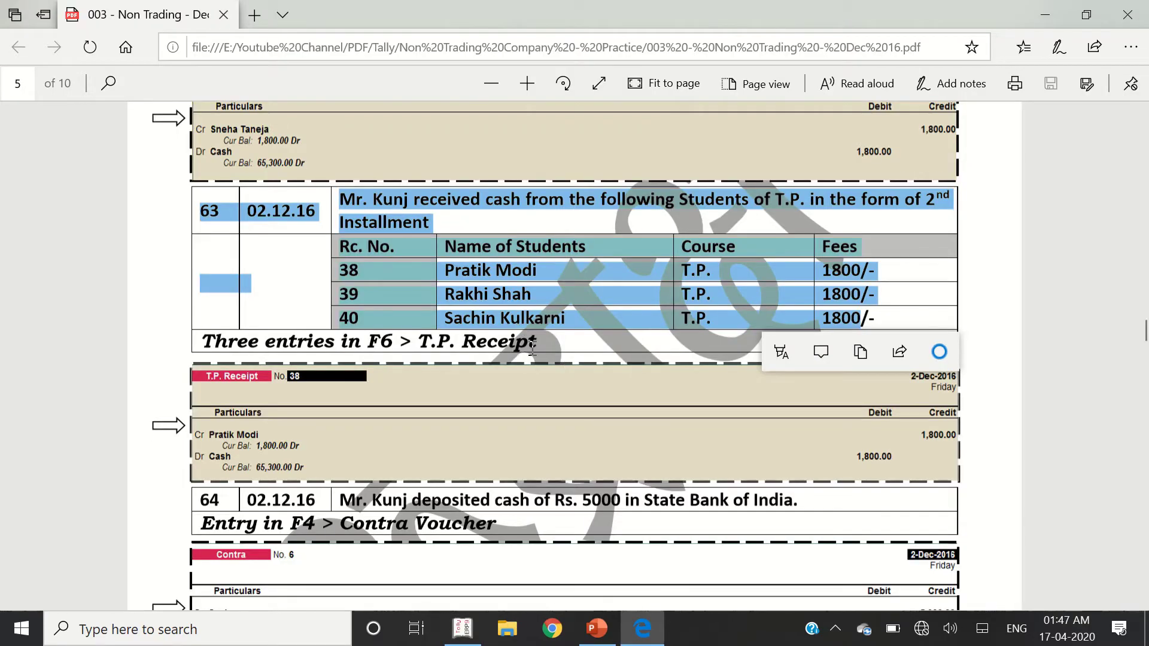
scroll(516, 321, down, 5)
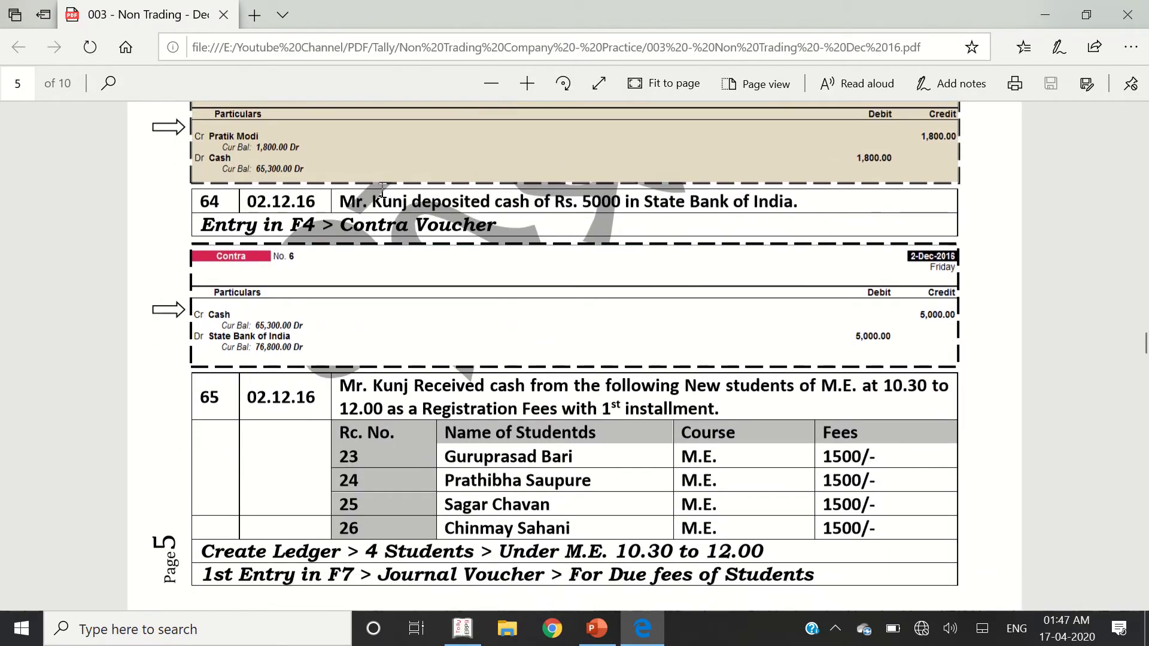
drag(371, 202, 686, 201)
- In Tally.ERP 9, start a Contra voucher and credit Cash with 5,000.00
key(alt+Tab)
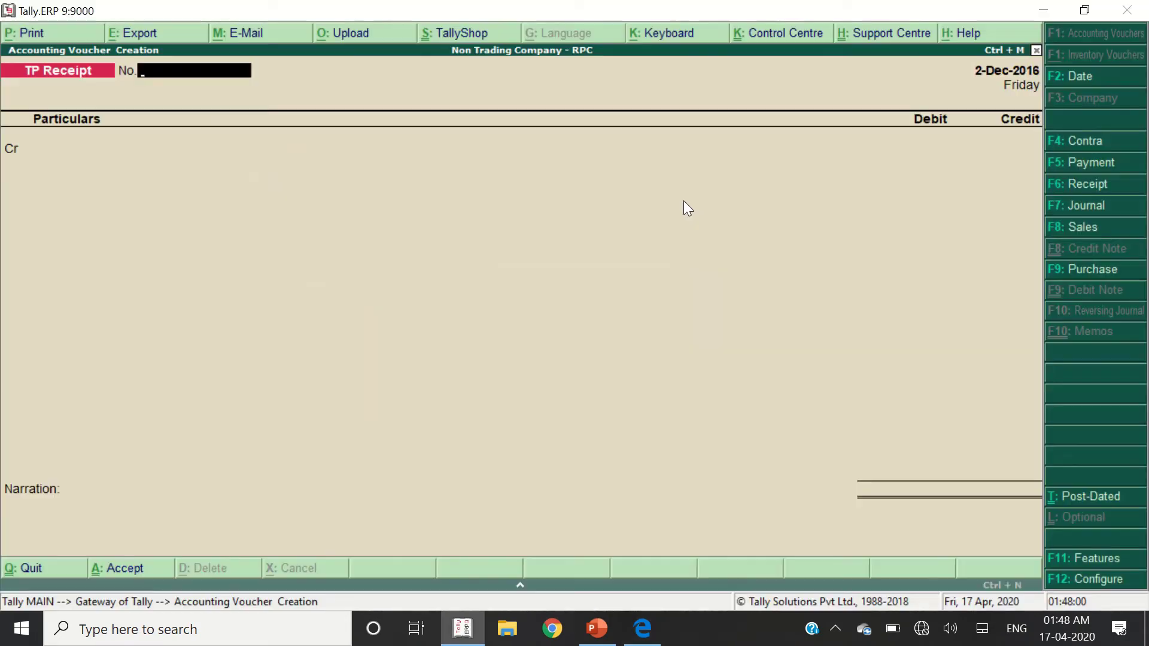
key(F4)
text(Cash)
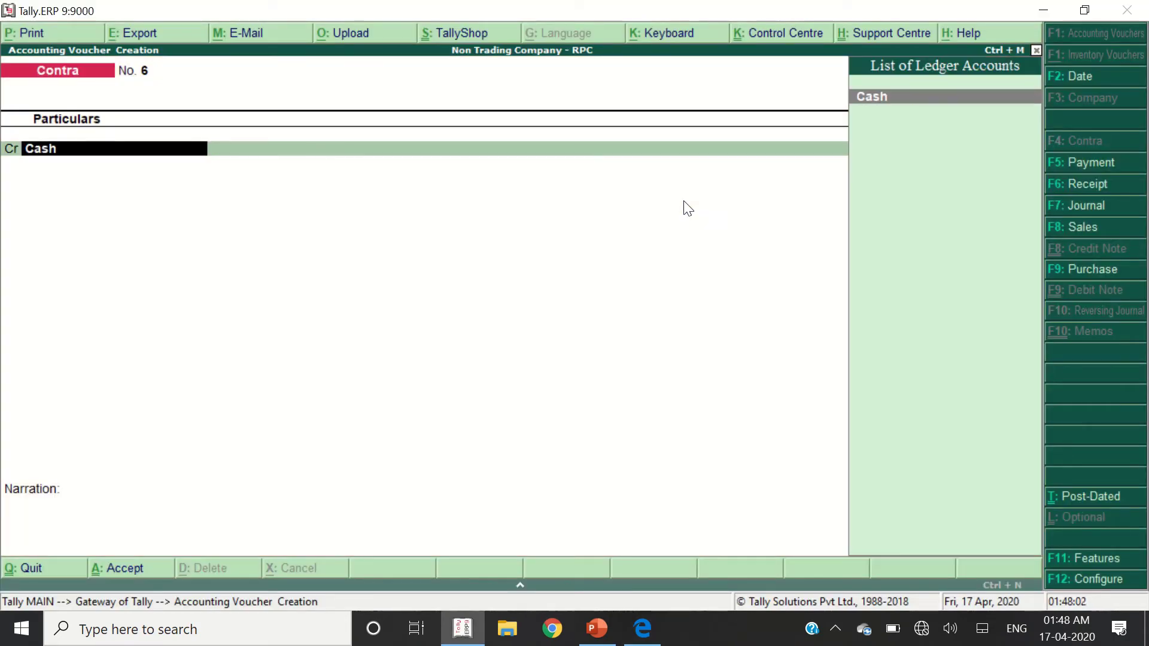
key(Return)
text(50000)
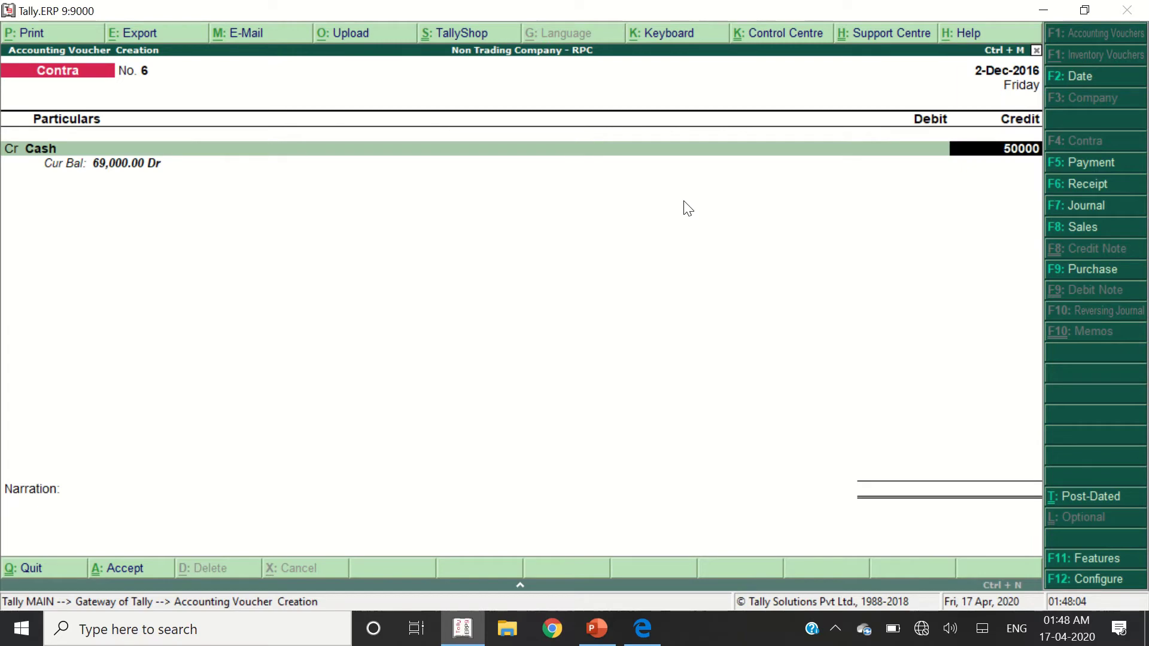
key(BackSpace)
key(Return)
- Debit State Bank of India with 5,000.00, leave the cash denominations blank and save the Contra voucher
key(Return)
key(Return)
key(Return)
key(Return)
key(Return)
key(Return)
key(Return)
key(Return)
key(Return)
key(Return)
key(Return)
key(Return)
key(Return)
key(Return)
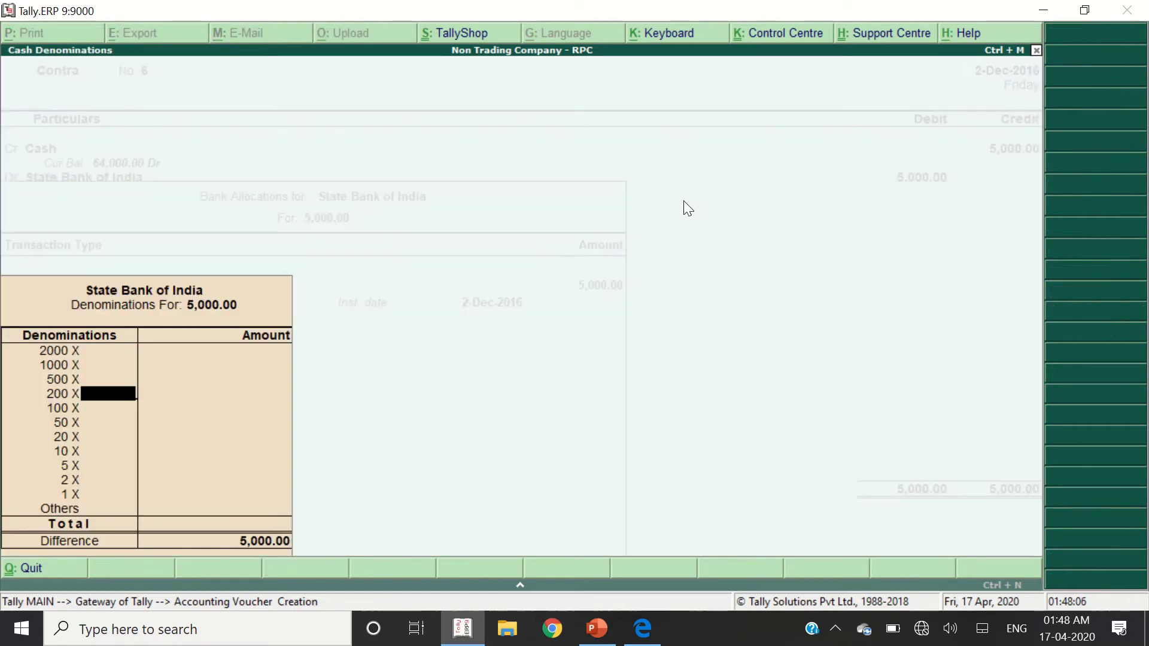
key(Return)
key(Return)
key(Return)
key(Return)
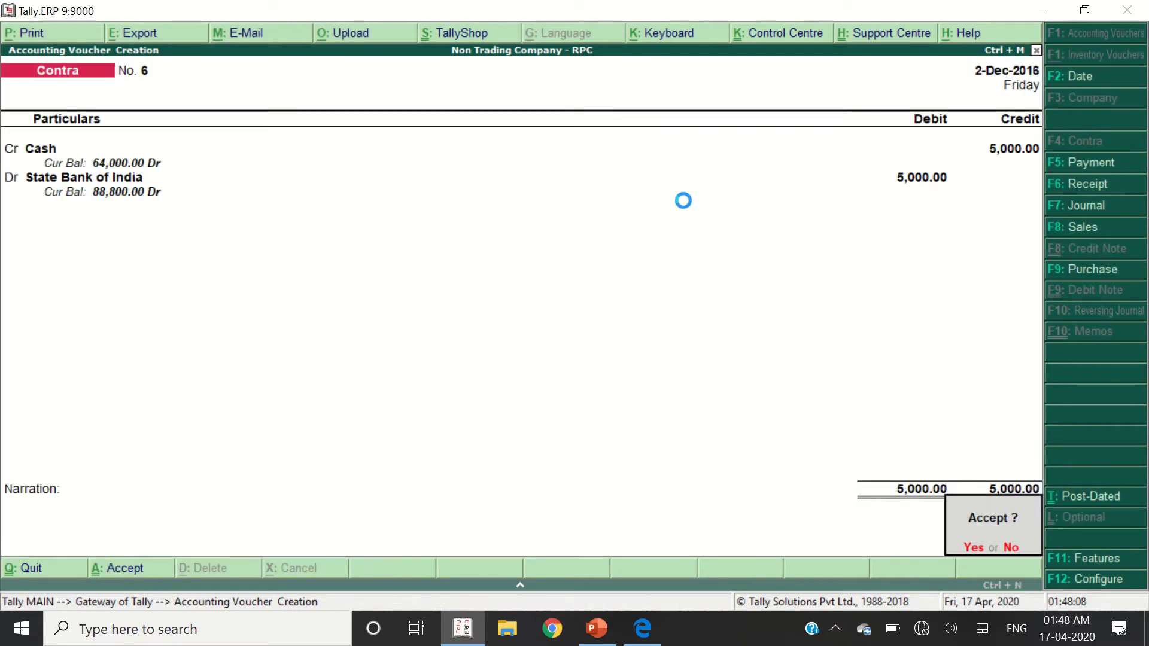
- Switch to the practice PDF and read transaction 65, the registration fee receipts from new M.E. students
key(alt+Tab)
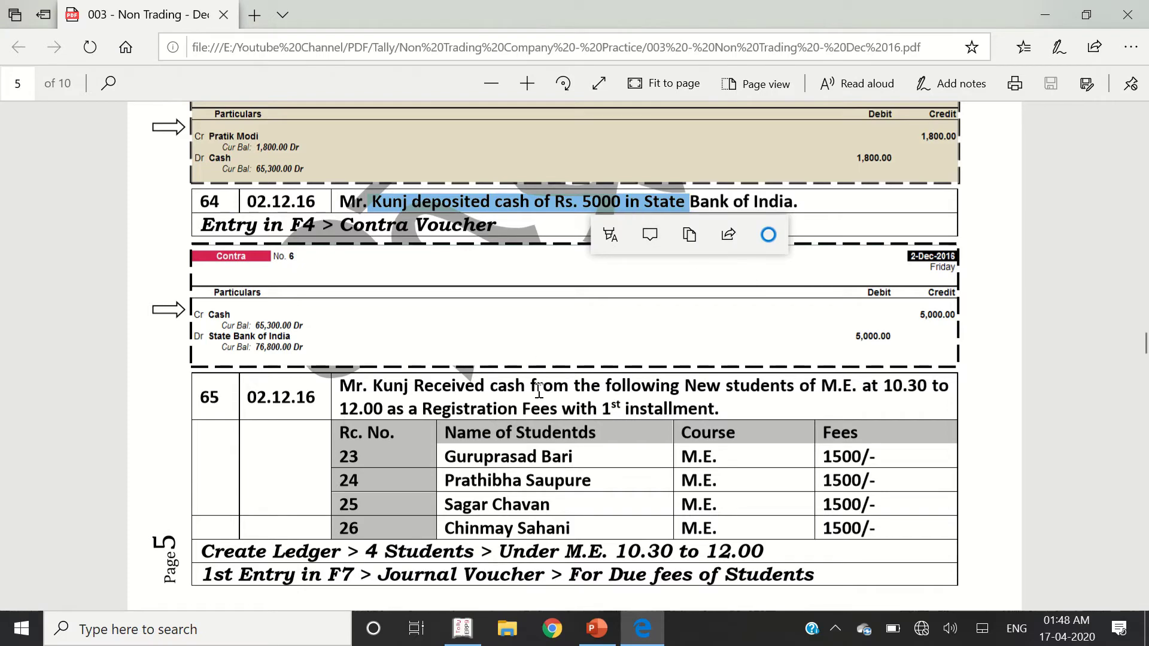
scroll(536, 383, down, 3)
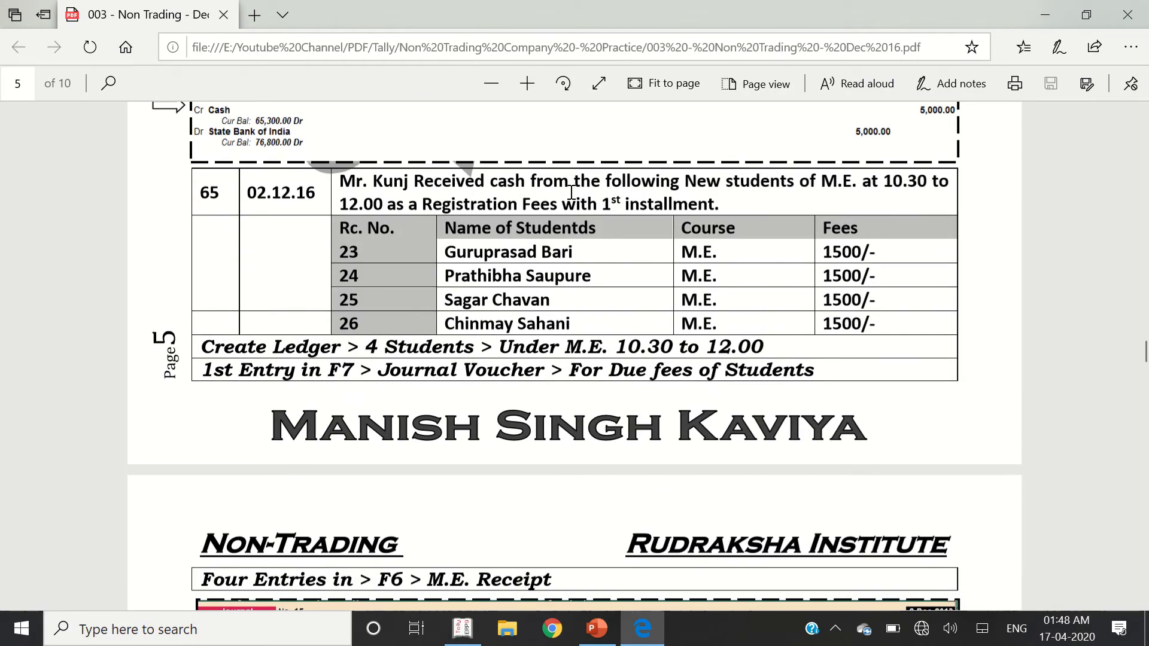
drag(571, 181, 736, 230)
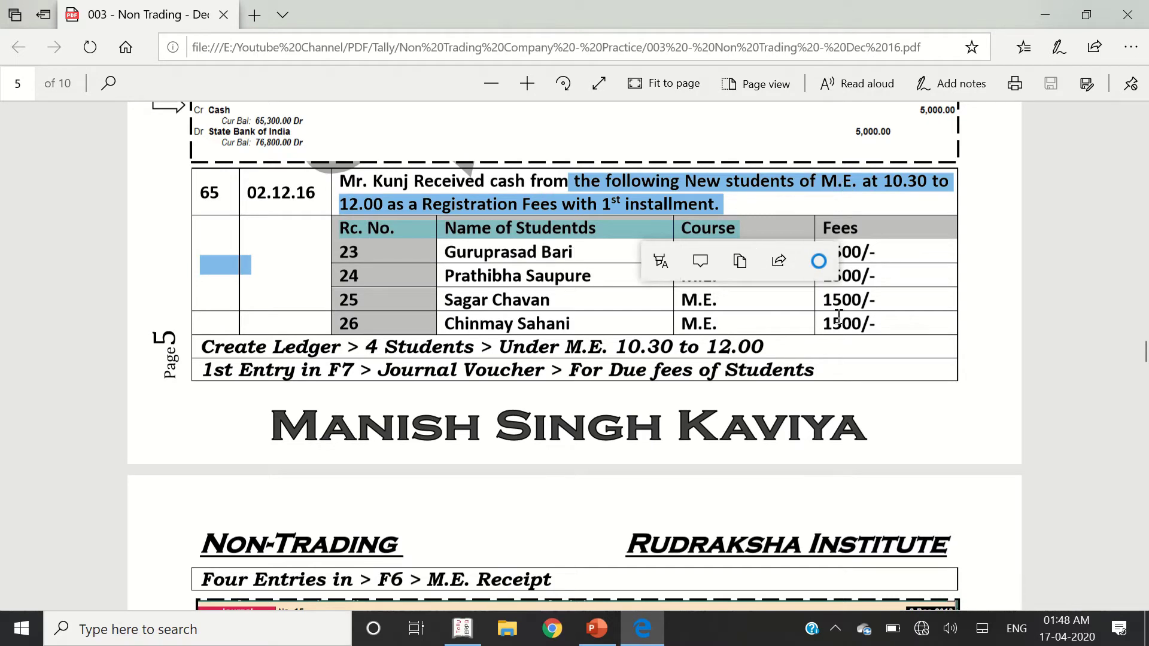
- In Tally.ERP 9, start an ME Receipt voucher and number it 23
key(alt+Tab)
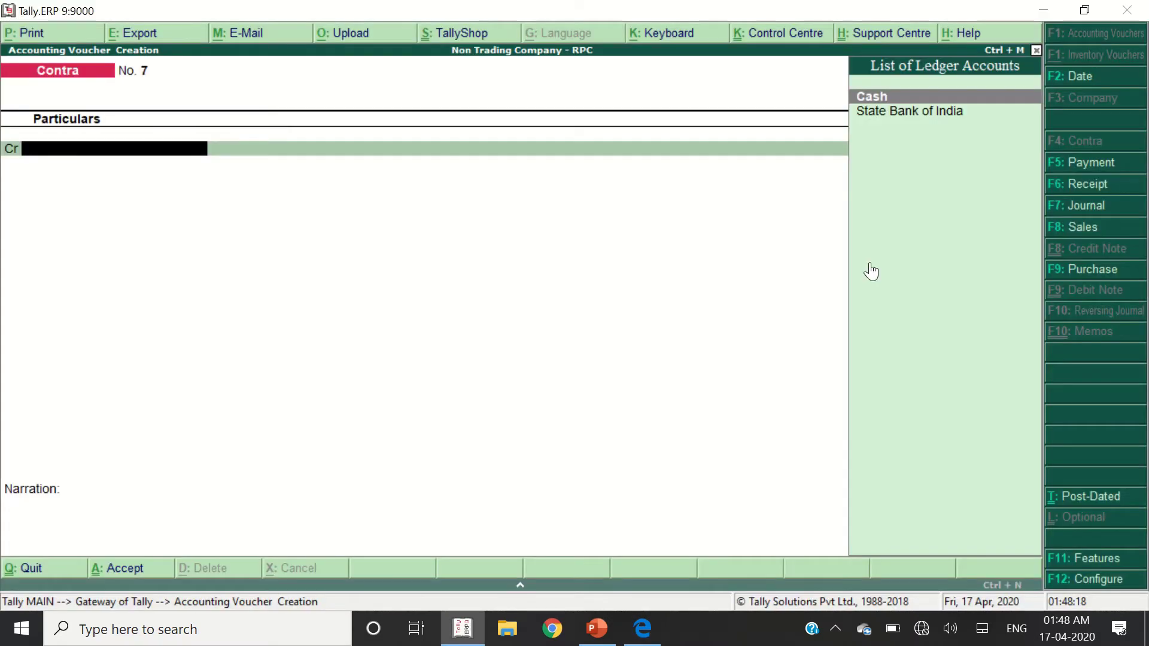
key(F6)
key(Up)
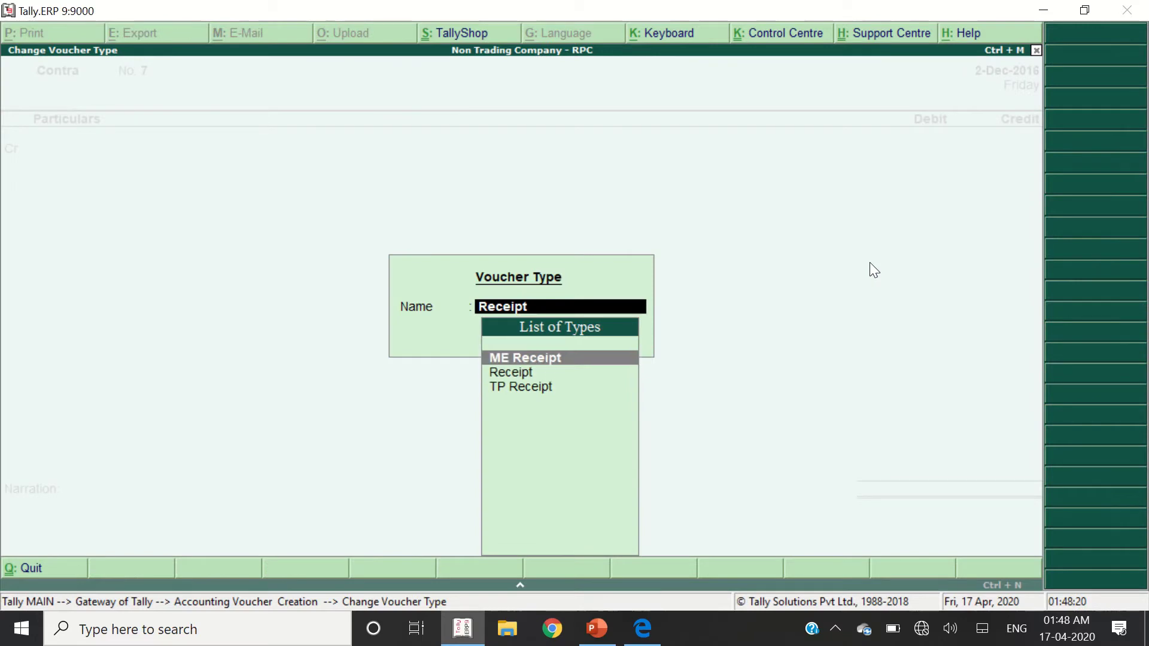
key(Return)
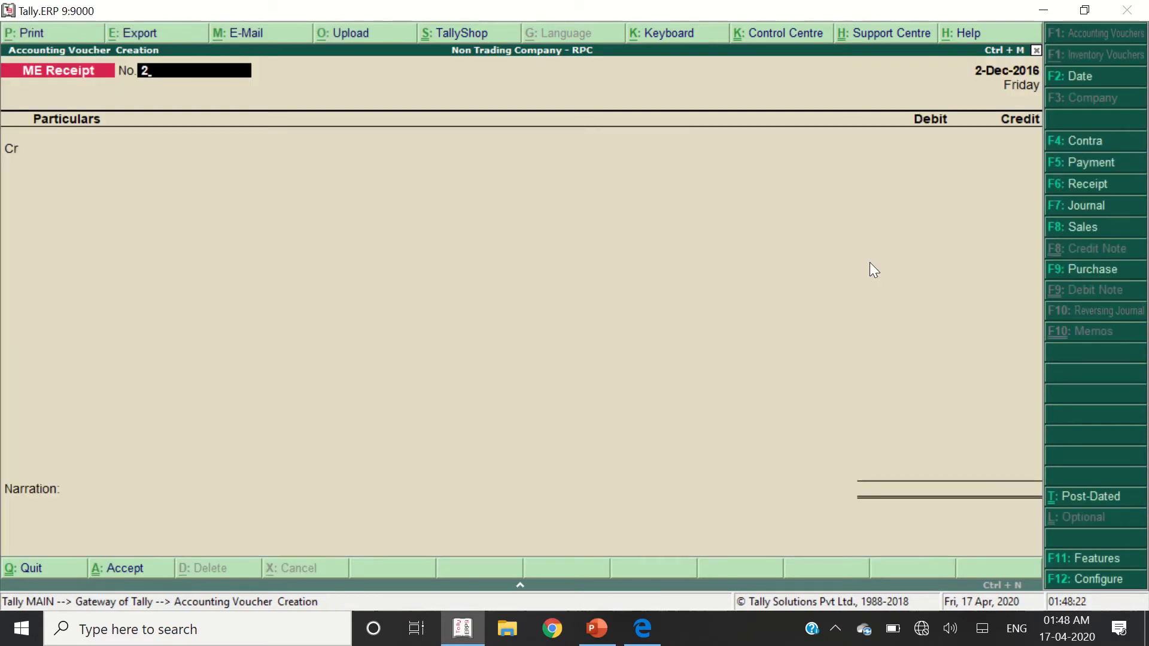
text(3)
key(Return)
key(alt+Tab)
key(alt+Tab)
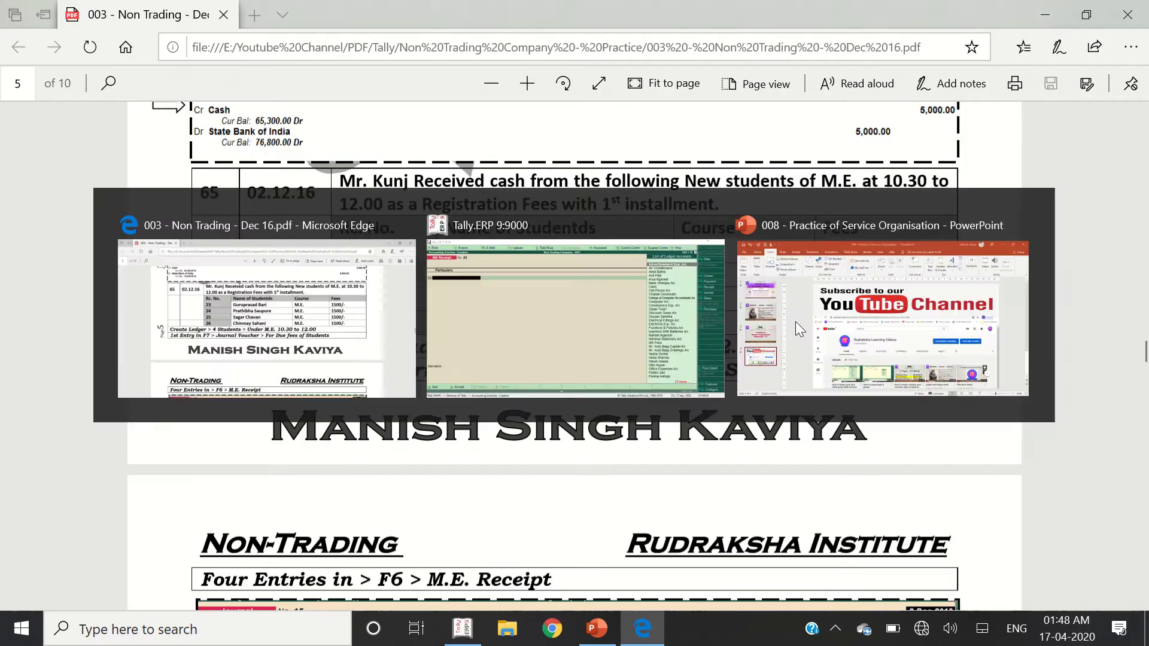
text(g)
key(BackSpace)
text(gu)
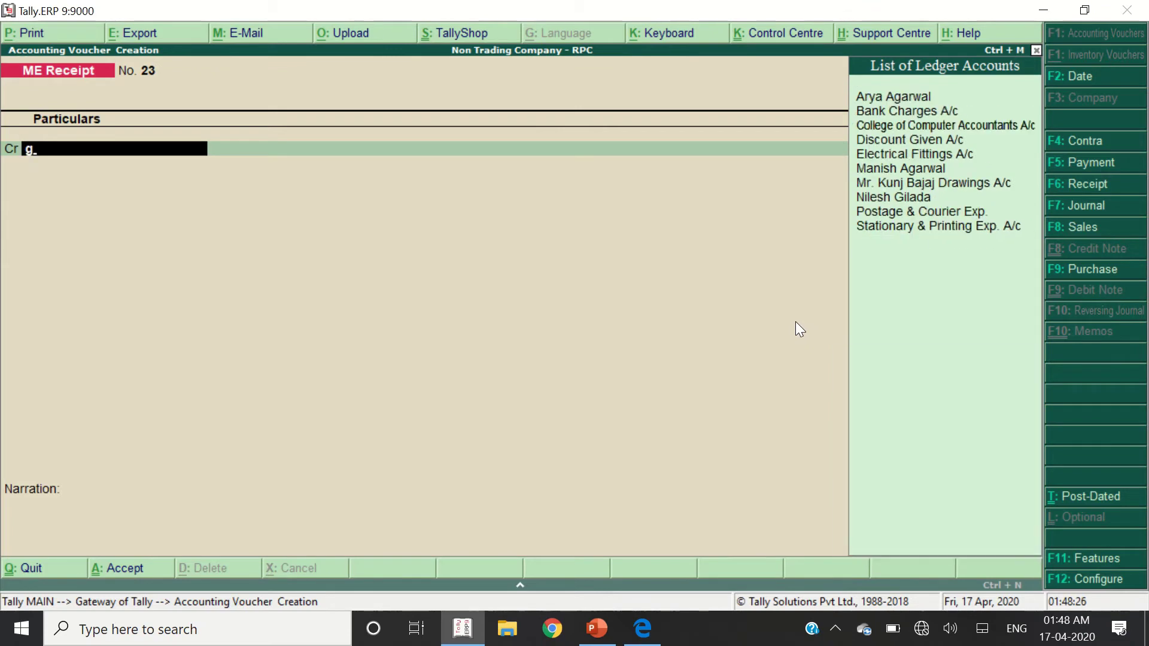
- Check transaction 65 in the practice PDF and start a Journal voucher in Tally.ERP 9 for the new students' due fees
key(alt+Tab)
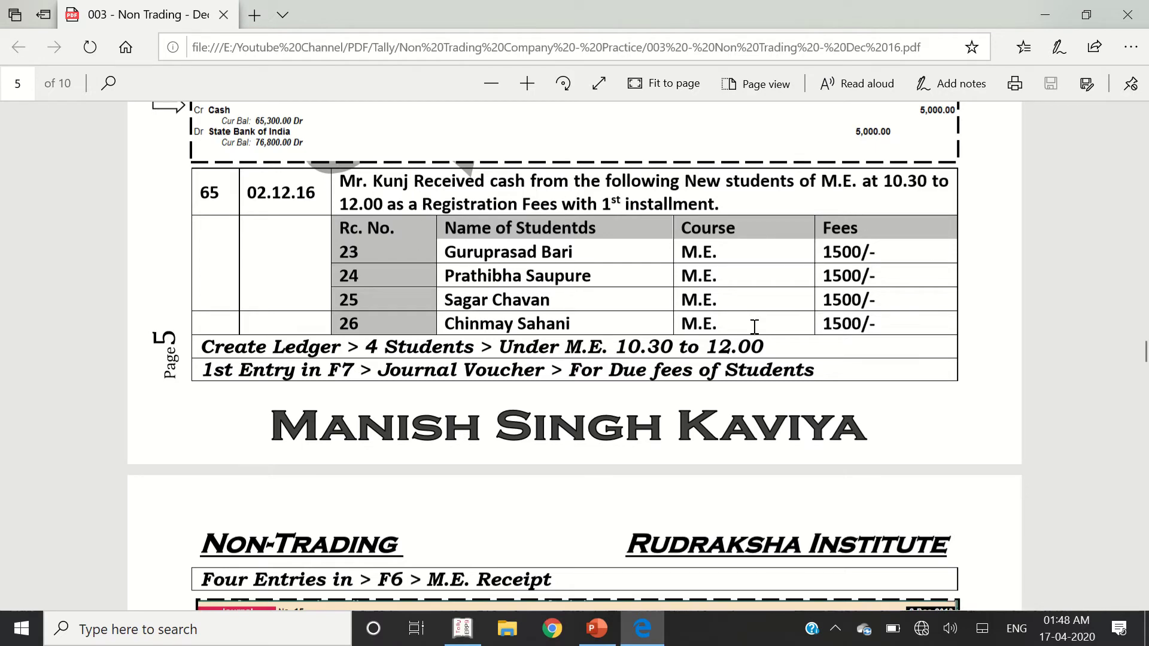
key(alt+Tab)
key(F7)
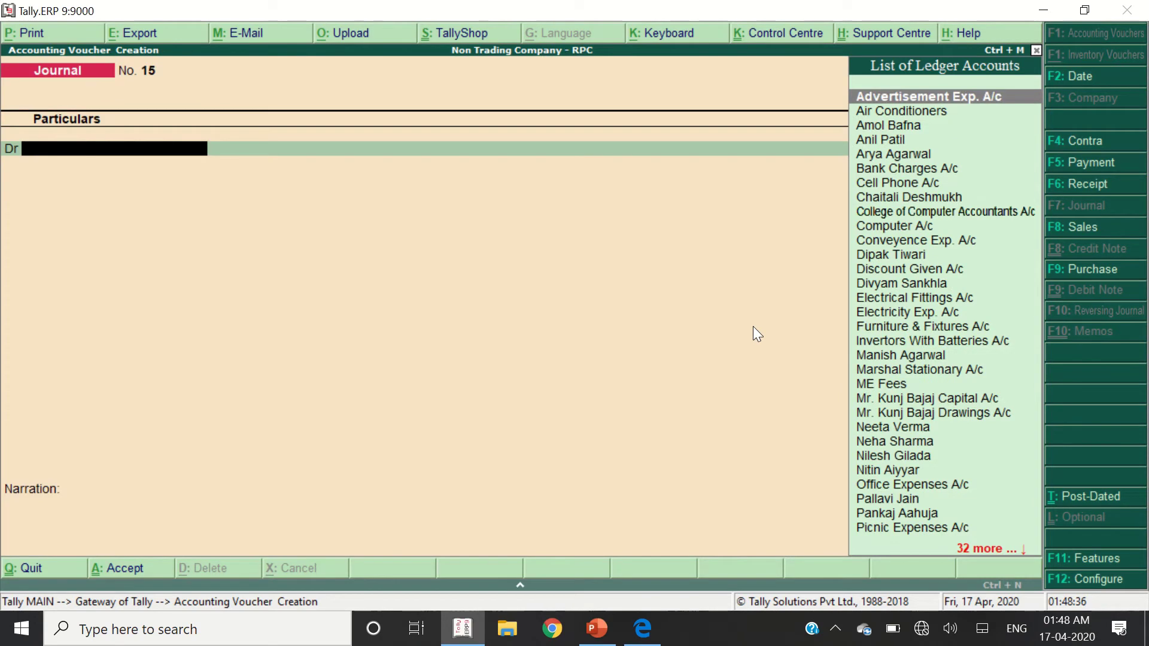
key(alt+Tab)
key(alt+Tab)
- Create a ledger for the receipt 23 student under ME 10.30 AM to 12.00 and debit it with 4,500.00 in the Journal voucher
key(alt+c)
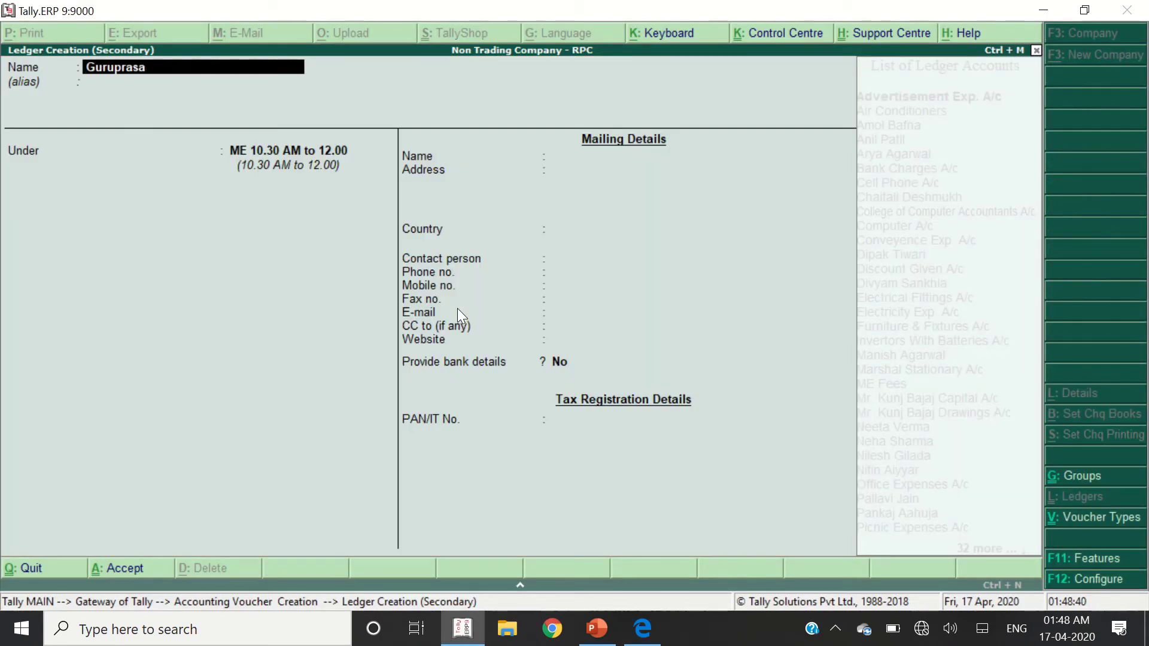
text(Guruprasad Bari)
key(Return)
key(alt+Tab)
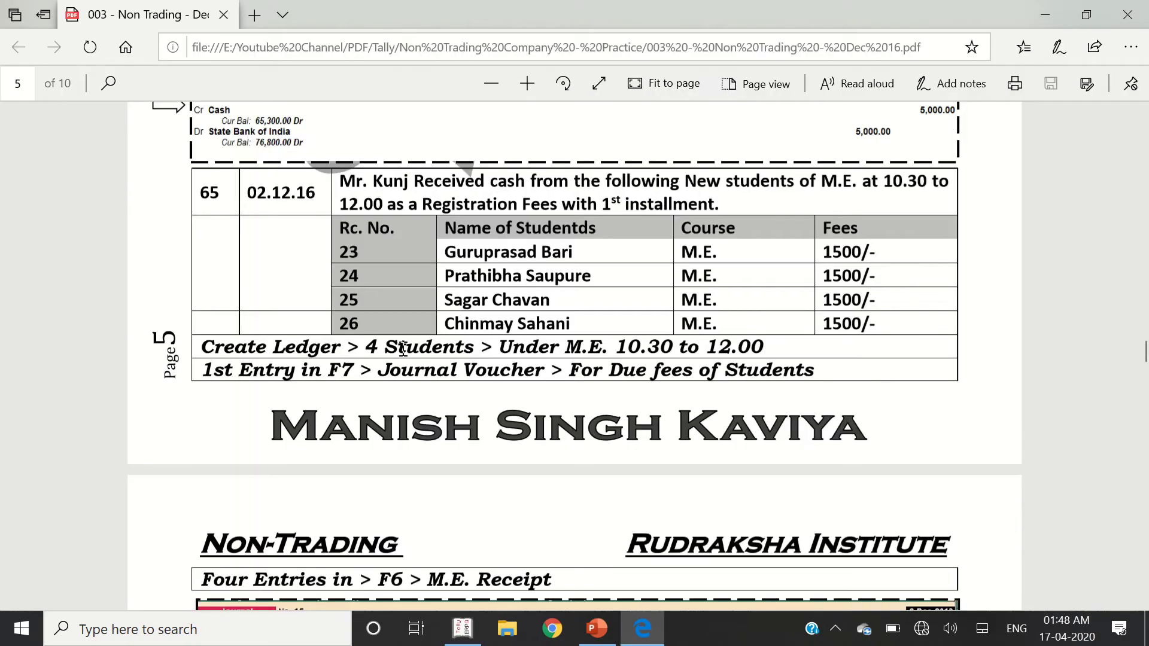
key(alt+Tab)
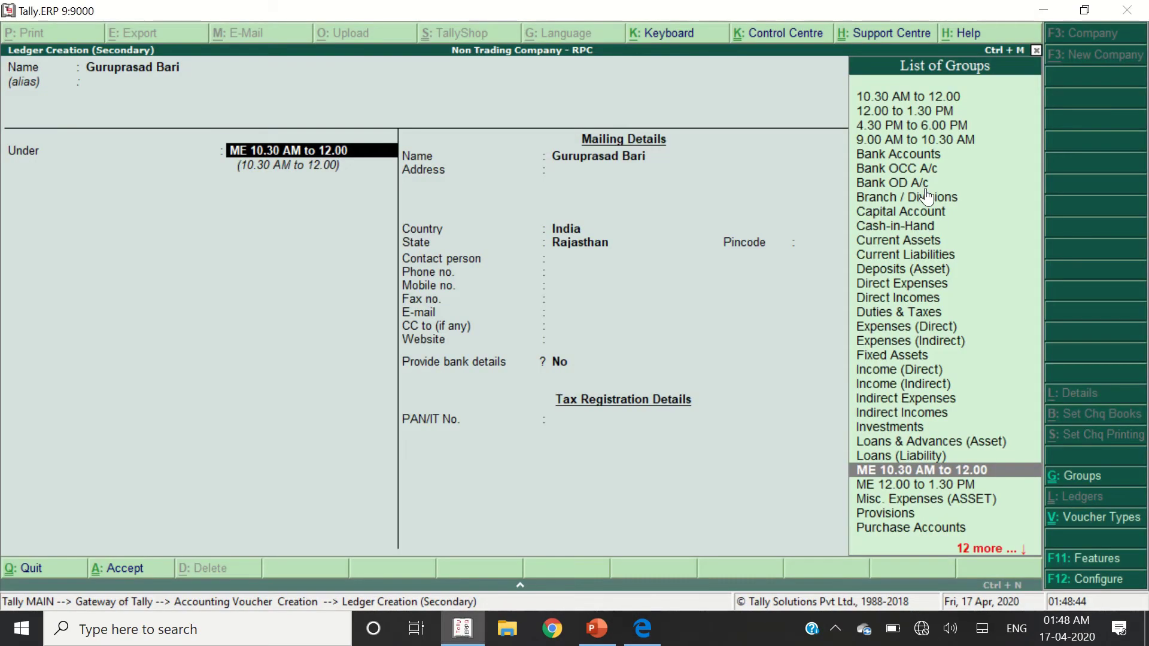
text(Me)
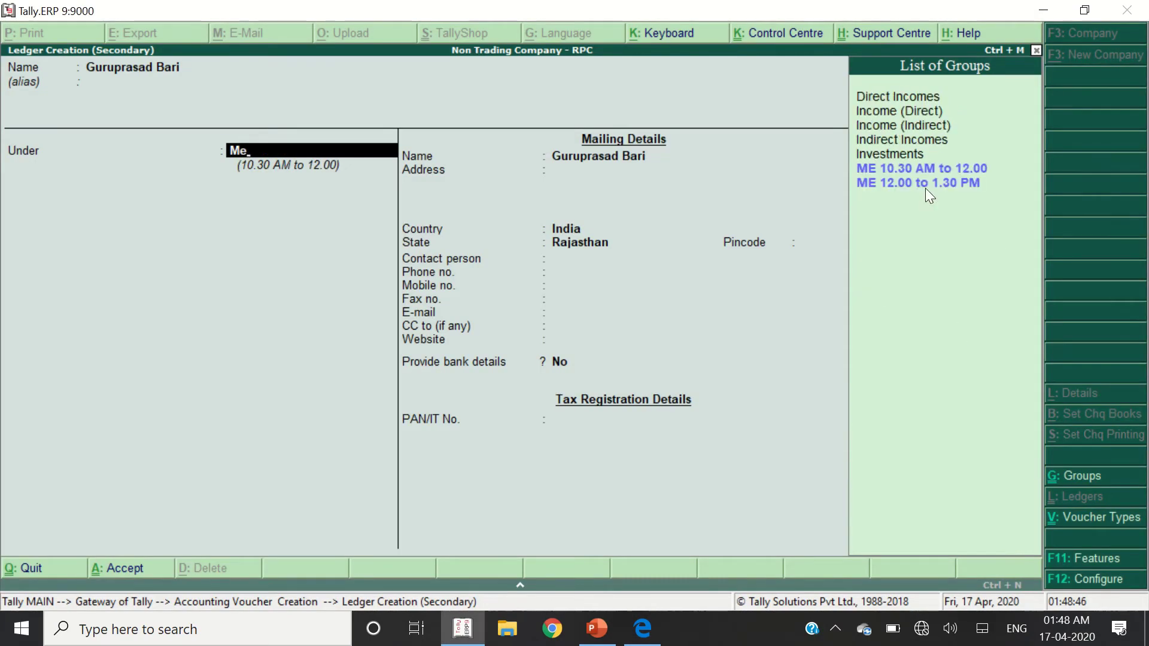
key(Return)
key(Return)
key(Return)
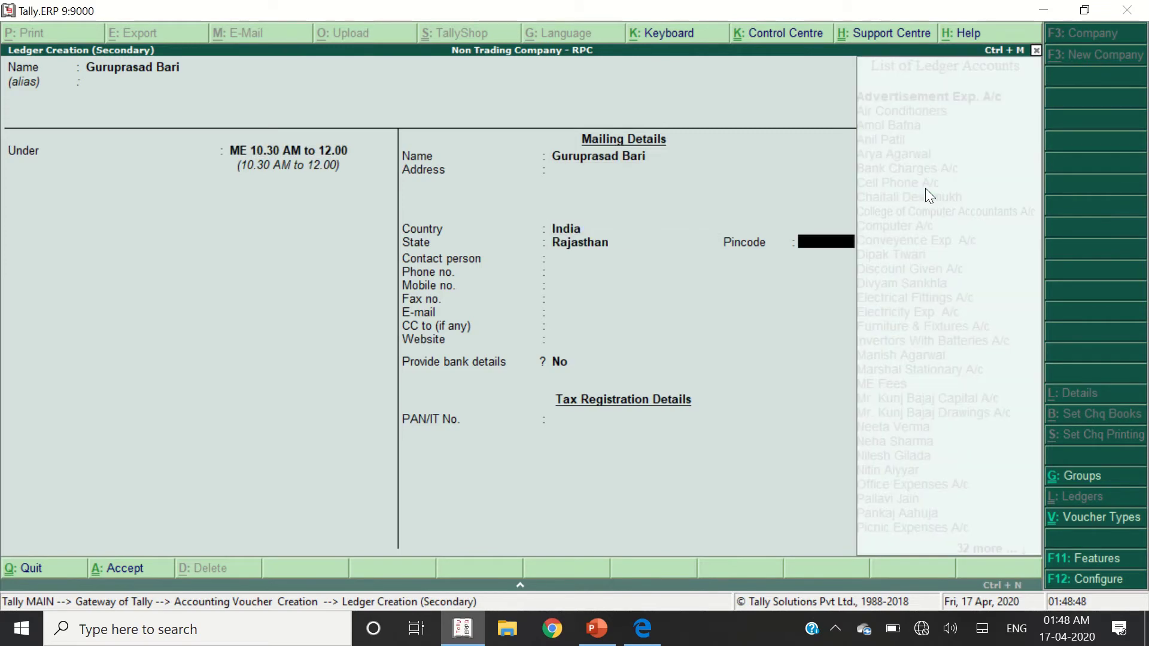
key(Return)
key(ctrl+a)
text(4500)
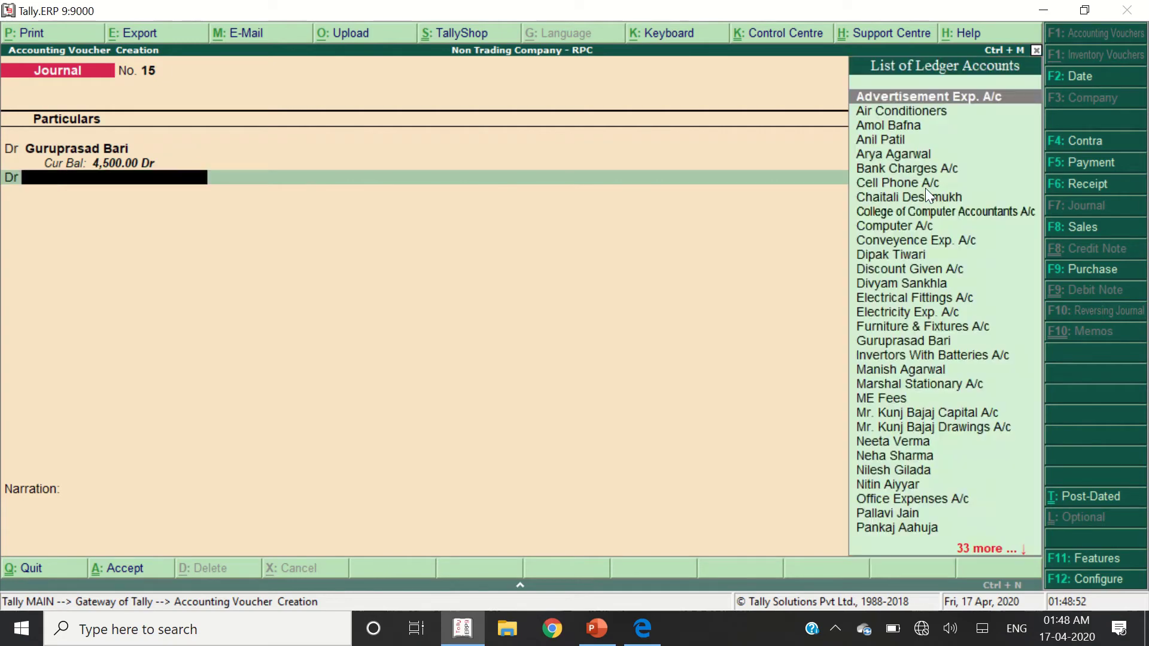
- Using the receipt 24 student's name copied from the practice PDF, create a ledger in Tally.ERP 9 under ME 10.30 AM to 12.00 and debit it 4,500.00
key(alt+Tab)
drag(599, 289, 477, 298)
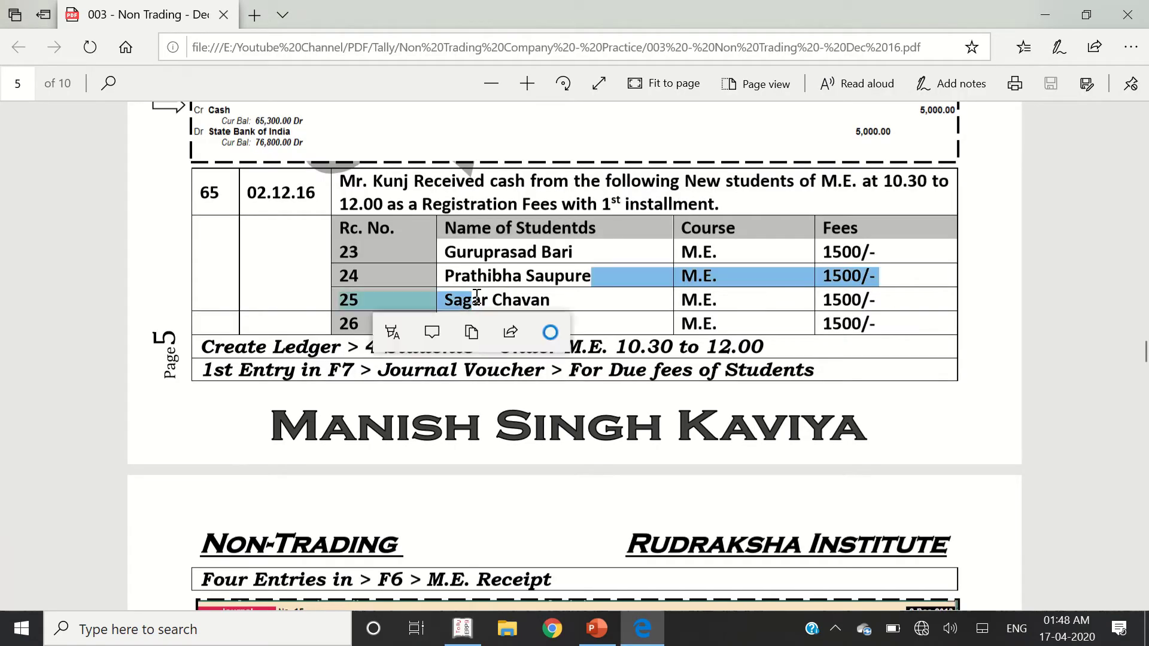
click(585, 271)
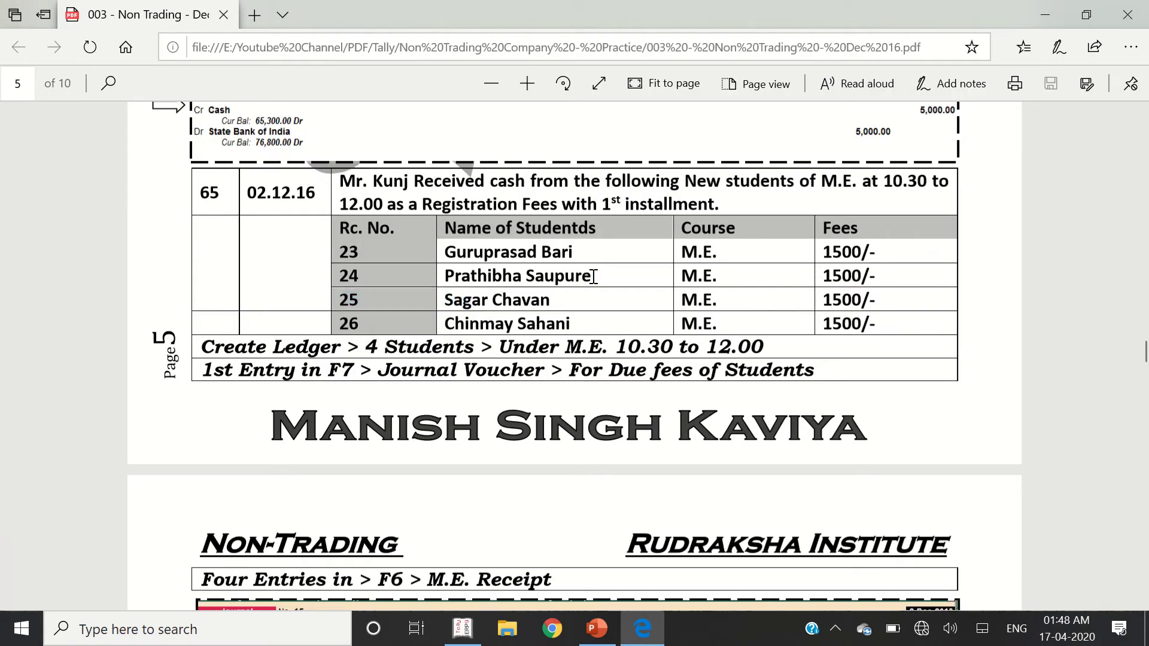
drag(591, 276, 473, 279)
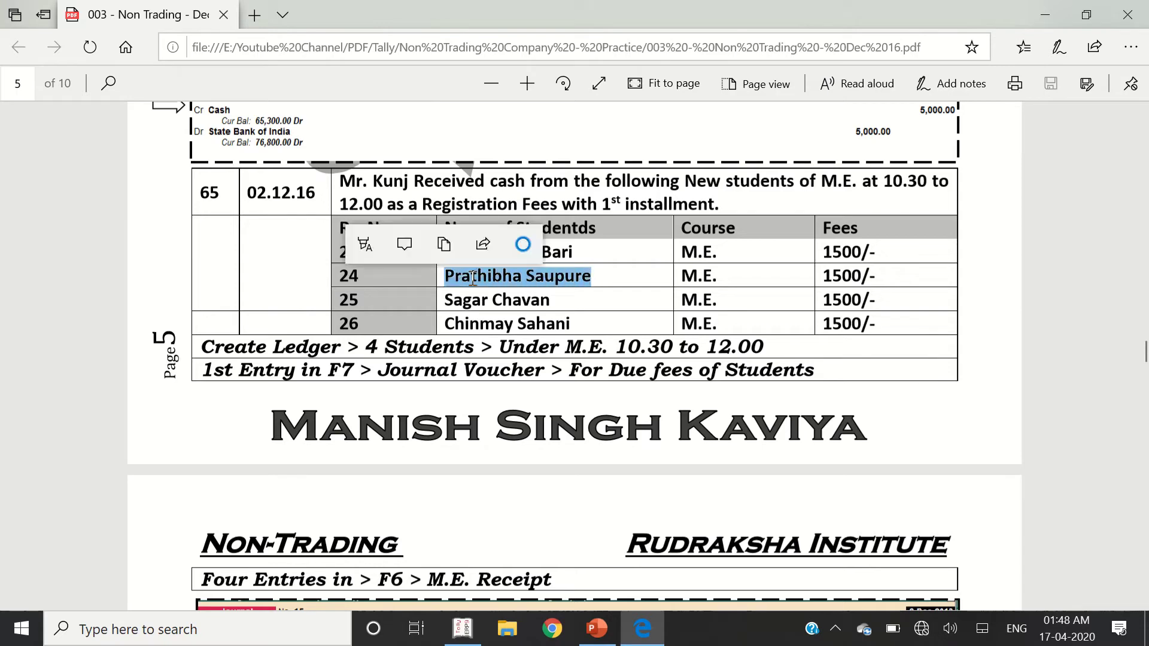
key(alt+Tab)
key(alt+c)
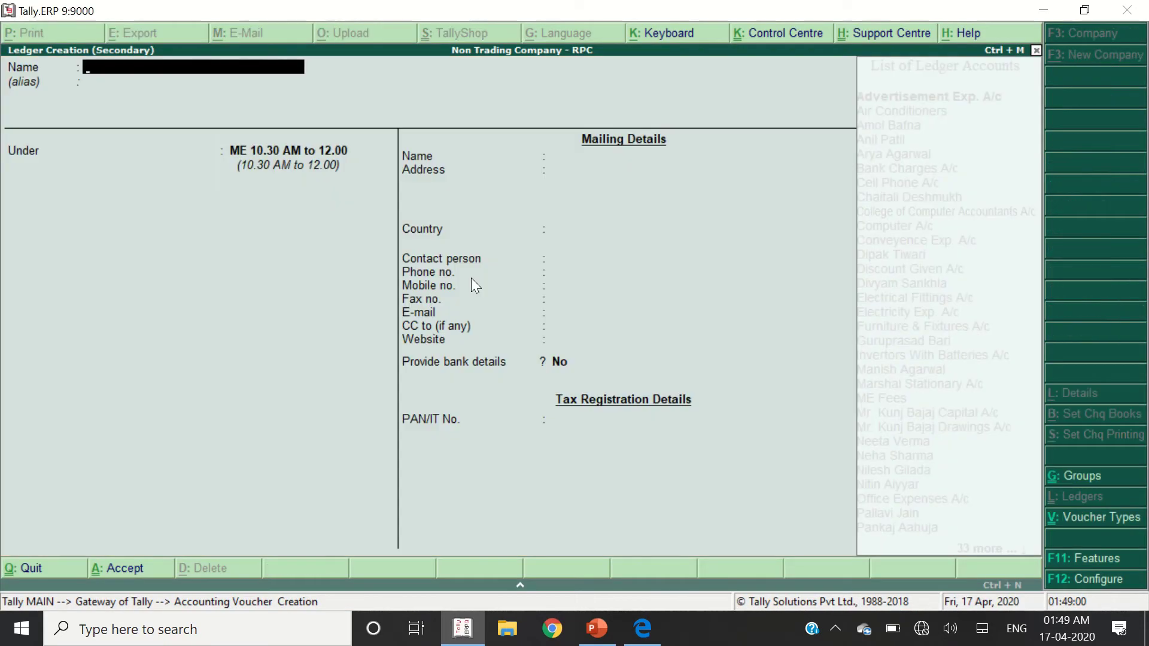
key(ctrl+alt+v)
key(Return)
key(ctrl+a)
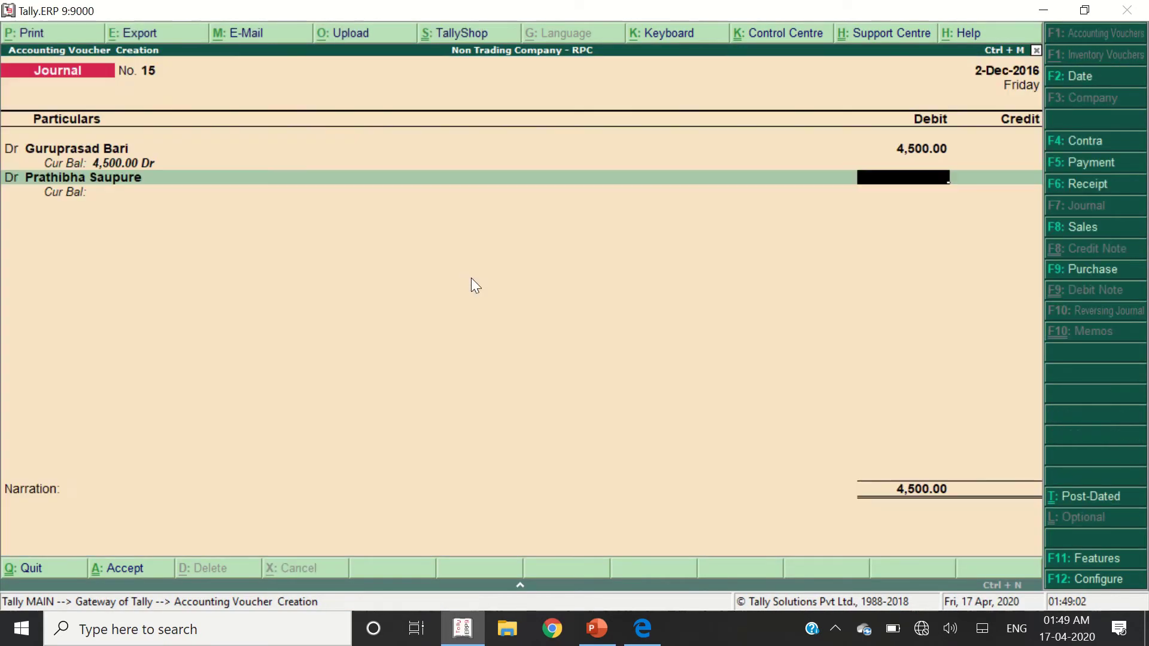
text(4500)
key(Return)
- Using the receipt 25 student's name copied from the practice PDF, create a ledger in Tally.ERP 9 under ME 10.30 AM to 12.00 and debit it 4,500.00
key(alt+Tab)
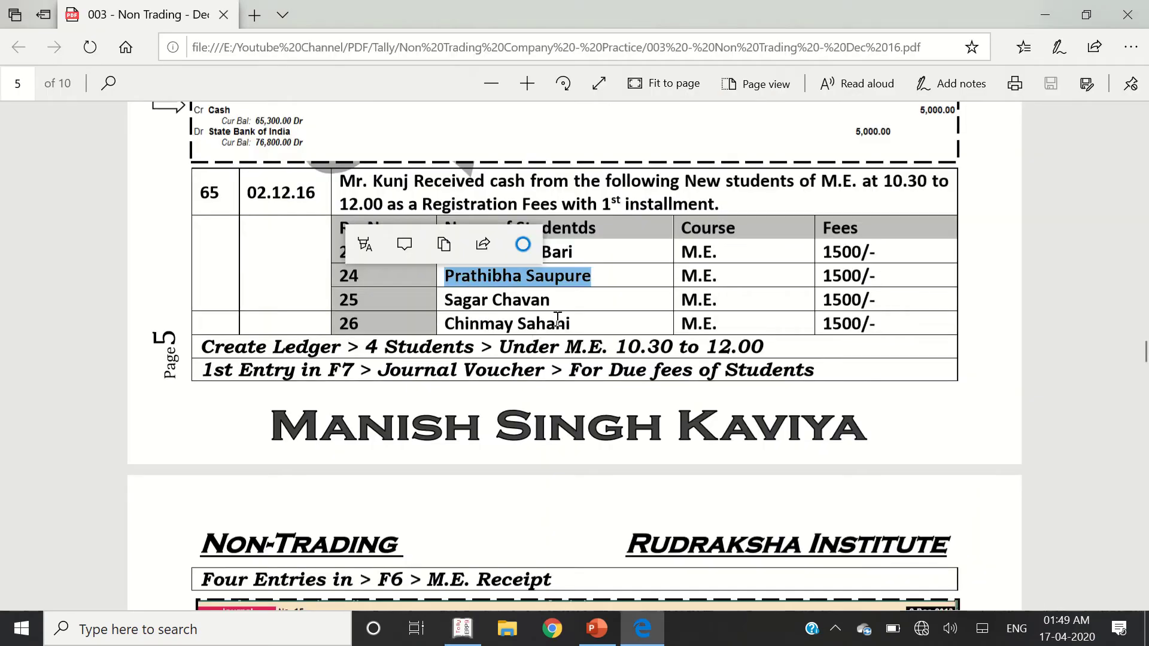
drag(557, 301, 446, 302)
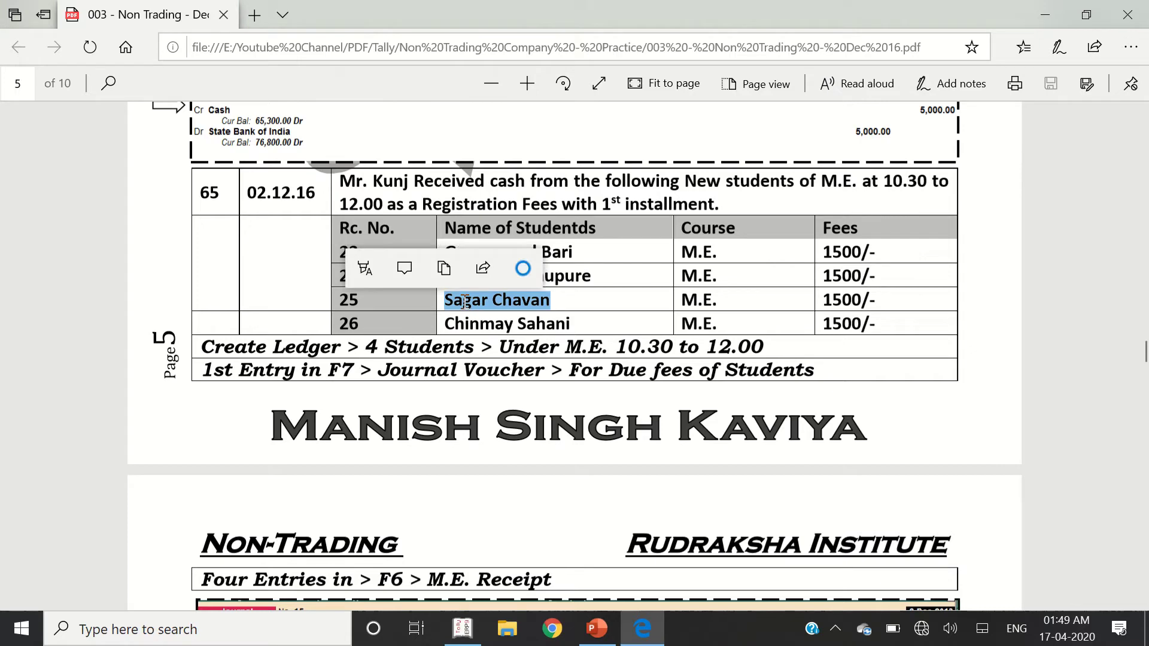
key(alt+Tab)
key(alt+c)
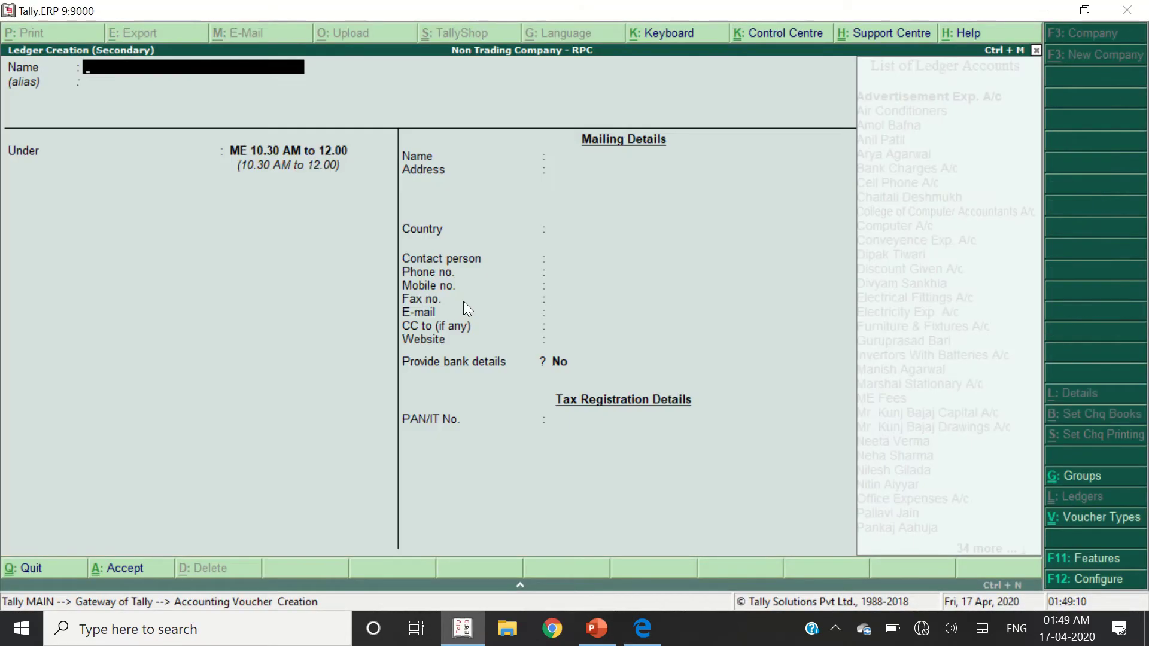
key(ctrl+alt+v)
key(Return)
key(Return)
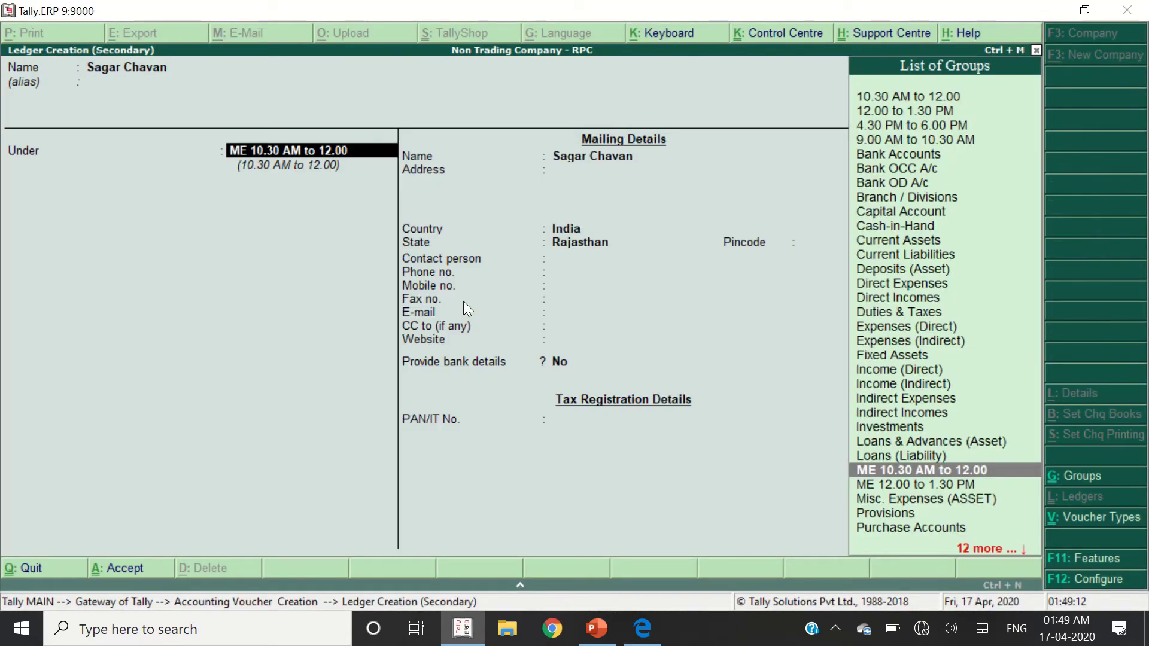
key(ctrl+a)
text(4500)
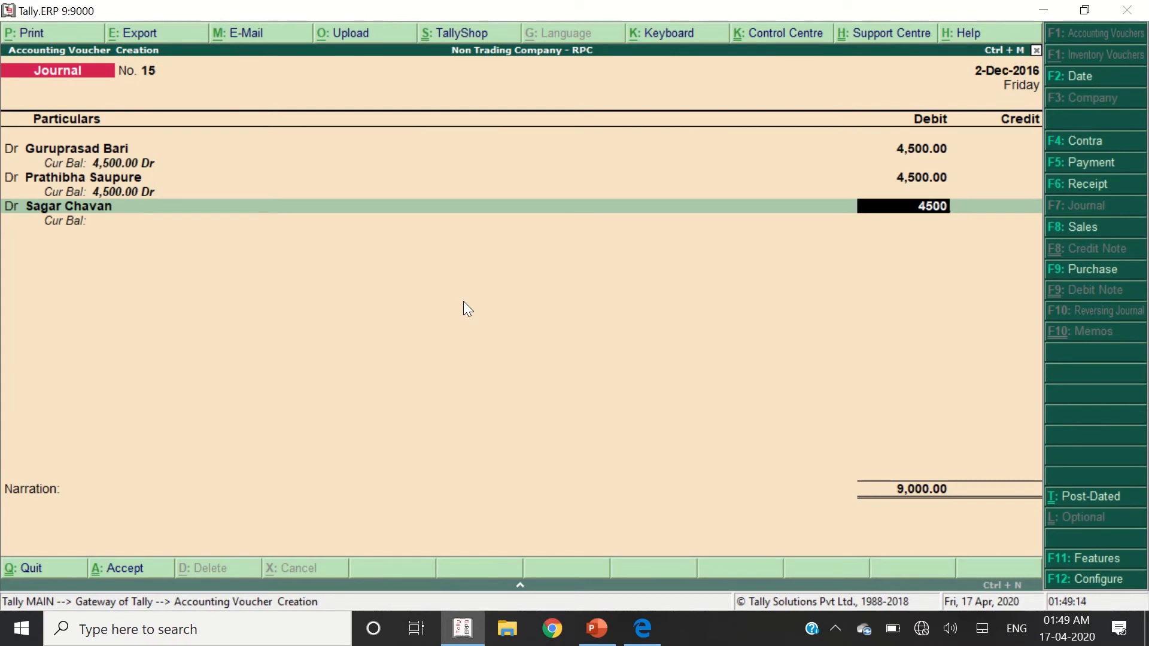
key(Return)
- Using the receipt 26 student's name copied from the practice PDF, create a ledger in Tally.ERP 9 under ME 10.30 AM to 12.00 and debit it 4,500.00
key(alt+Tab)
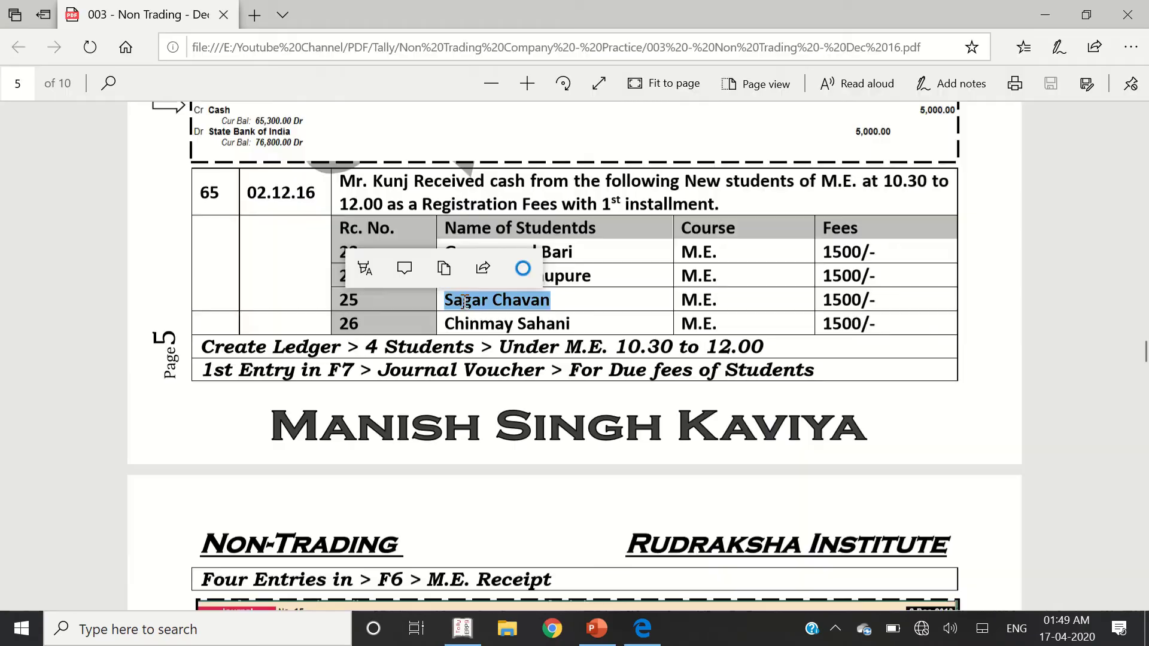
click(574, 323)
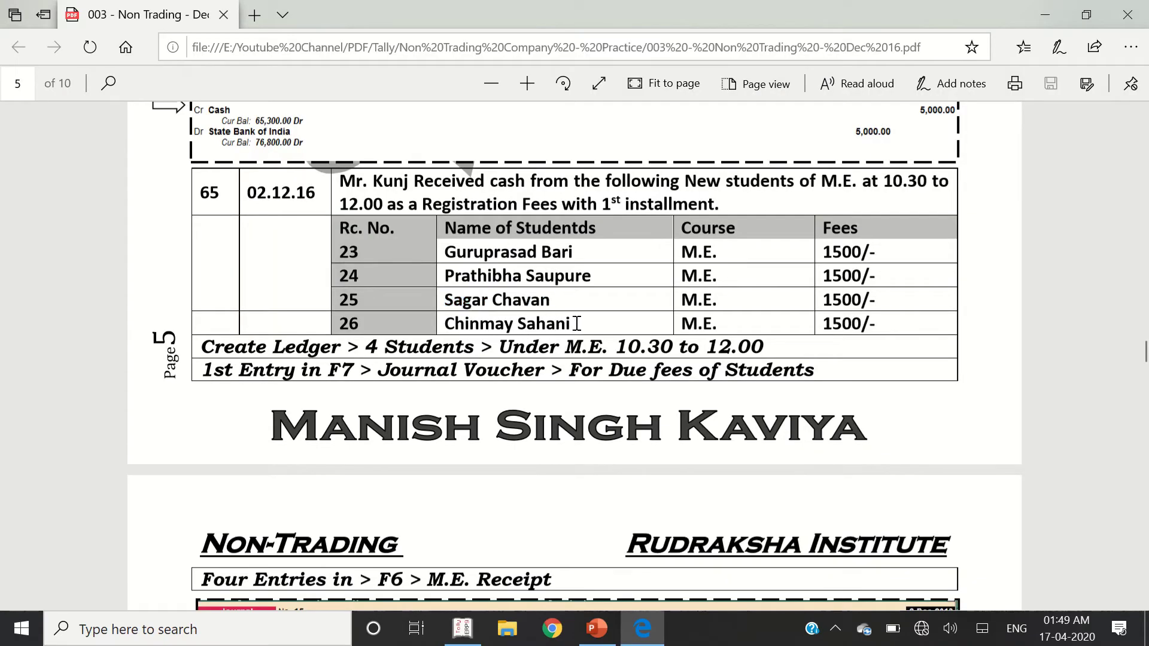
drag(578, 323, 466, 319)
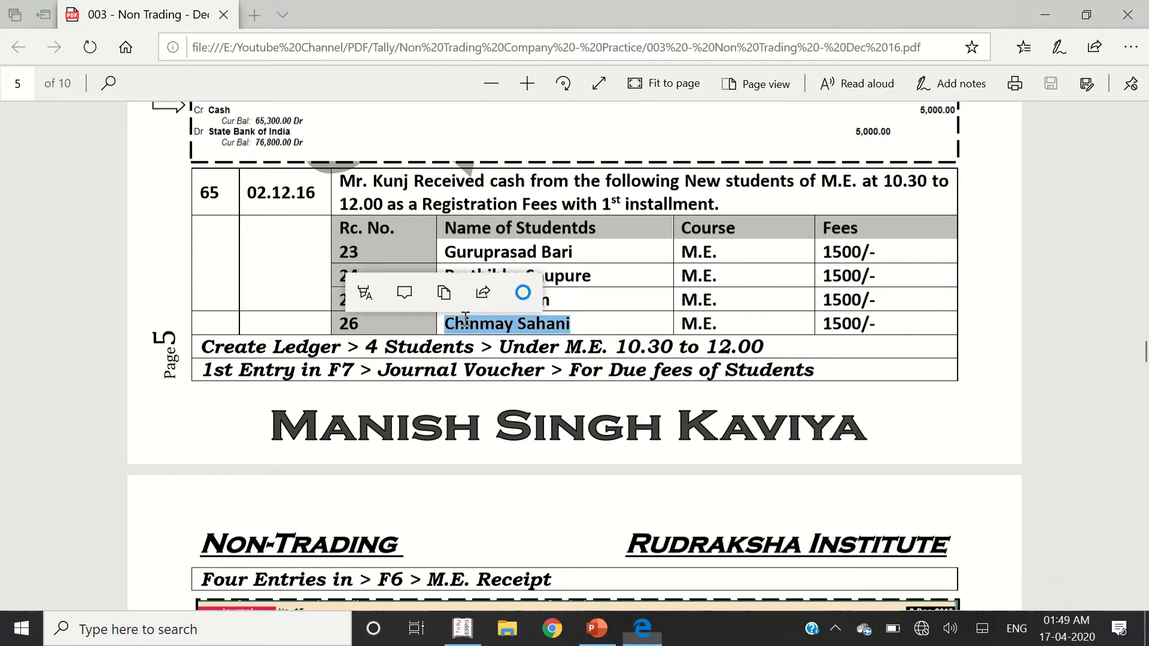
key(alt+Tab)
key(ctrl+alt+v)
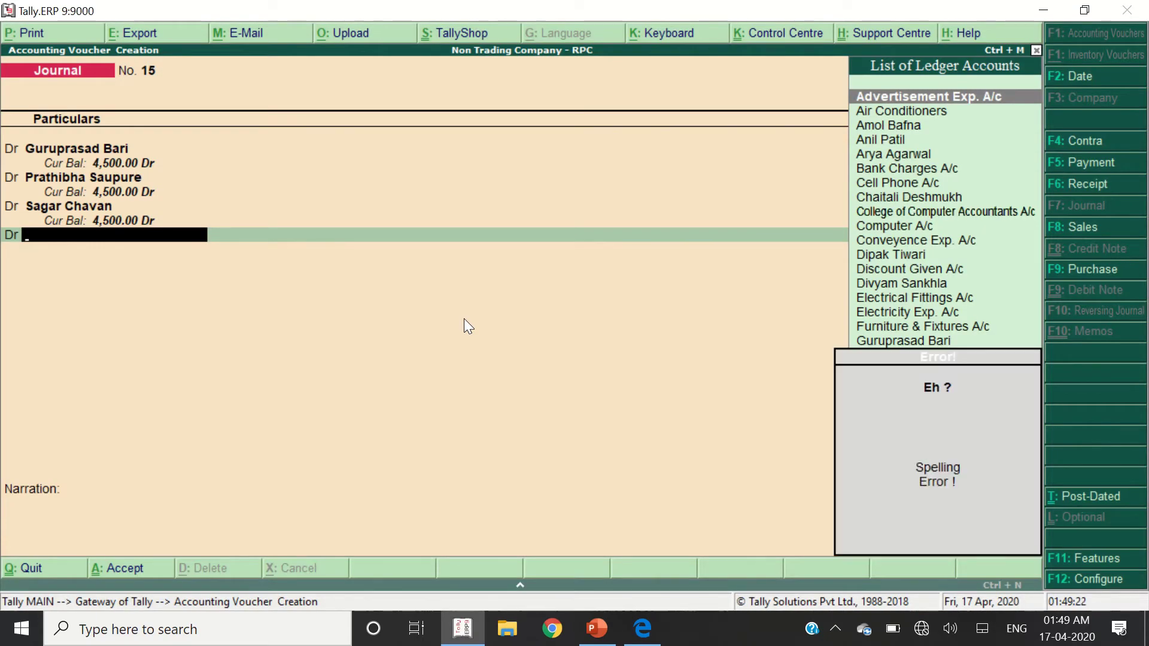
key(alt+c)
key(ctrl+alt+v)
key(Return)
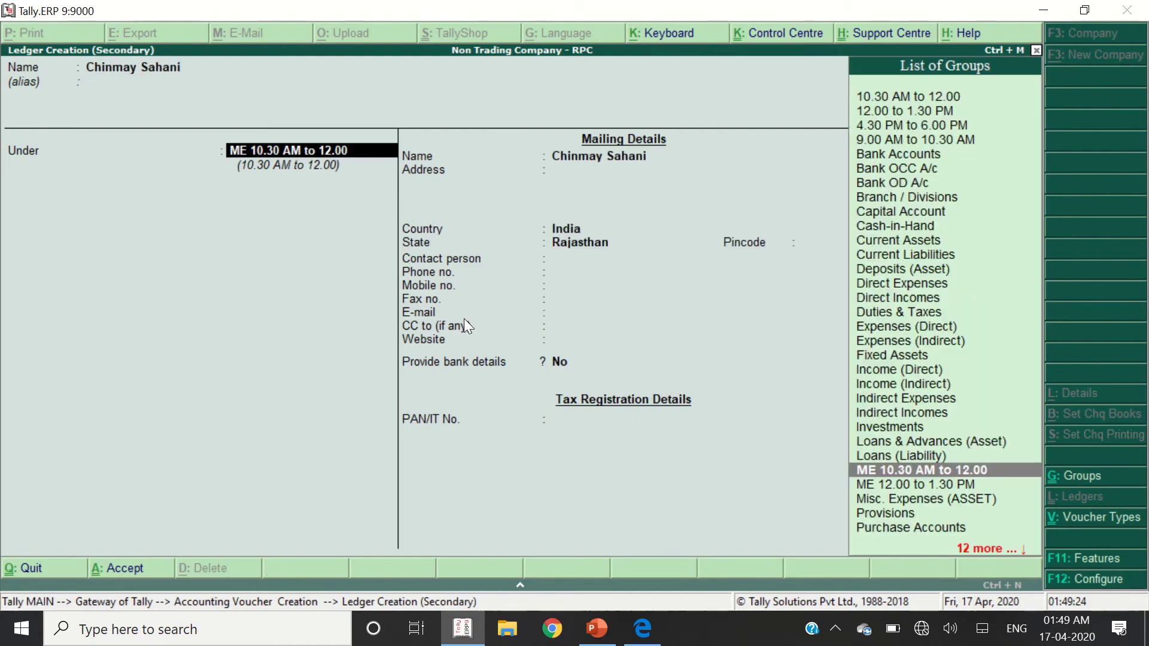
key(ctrl+a)
text(4500)
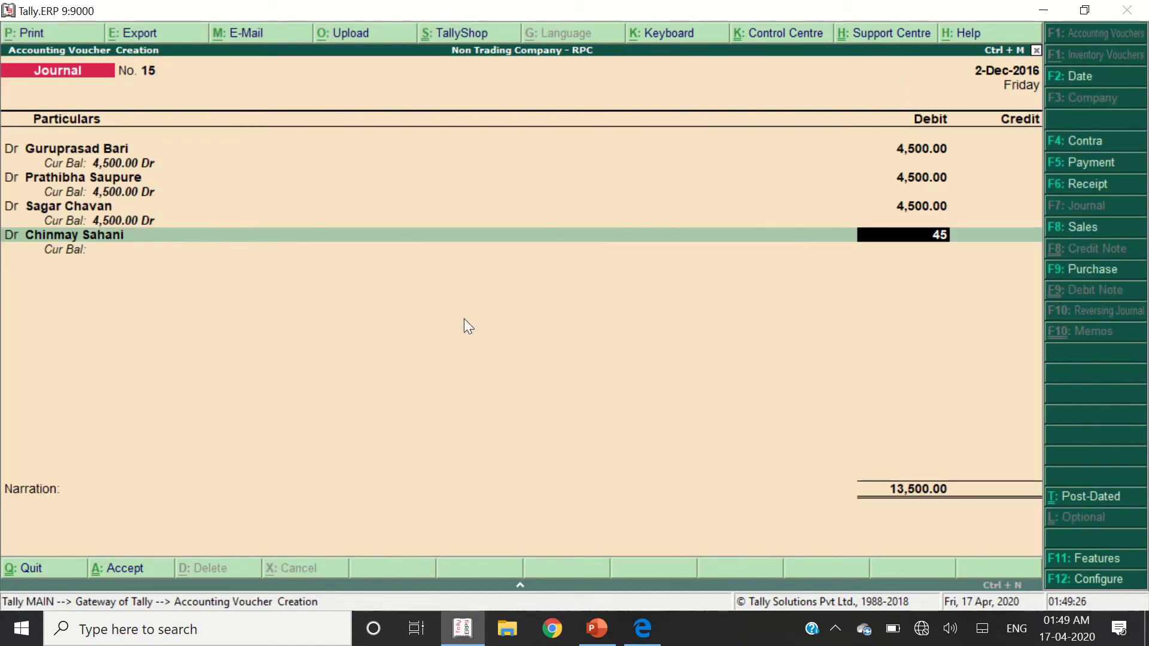
key(Return)
- Credit ME Fees with the balancing amount, leave the narration blank and save the Journal voucher
key(Return)
key(BackSpace)
text(Me f)
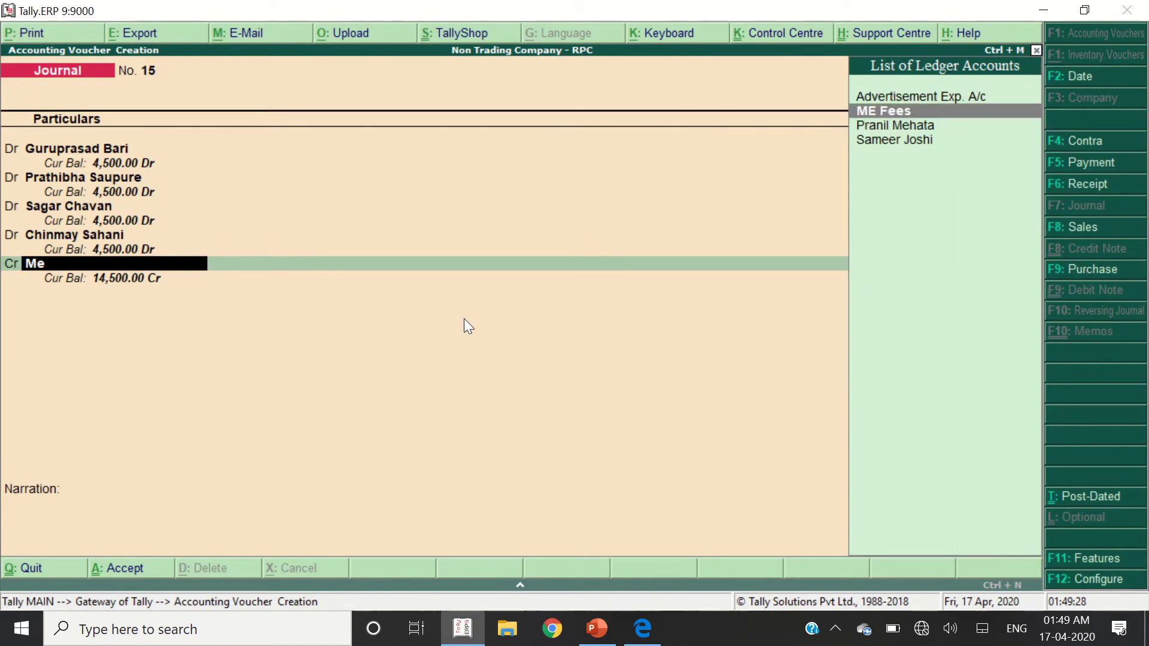
key(Return)
key(Return)
key(Return)
key(Return)
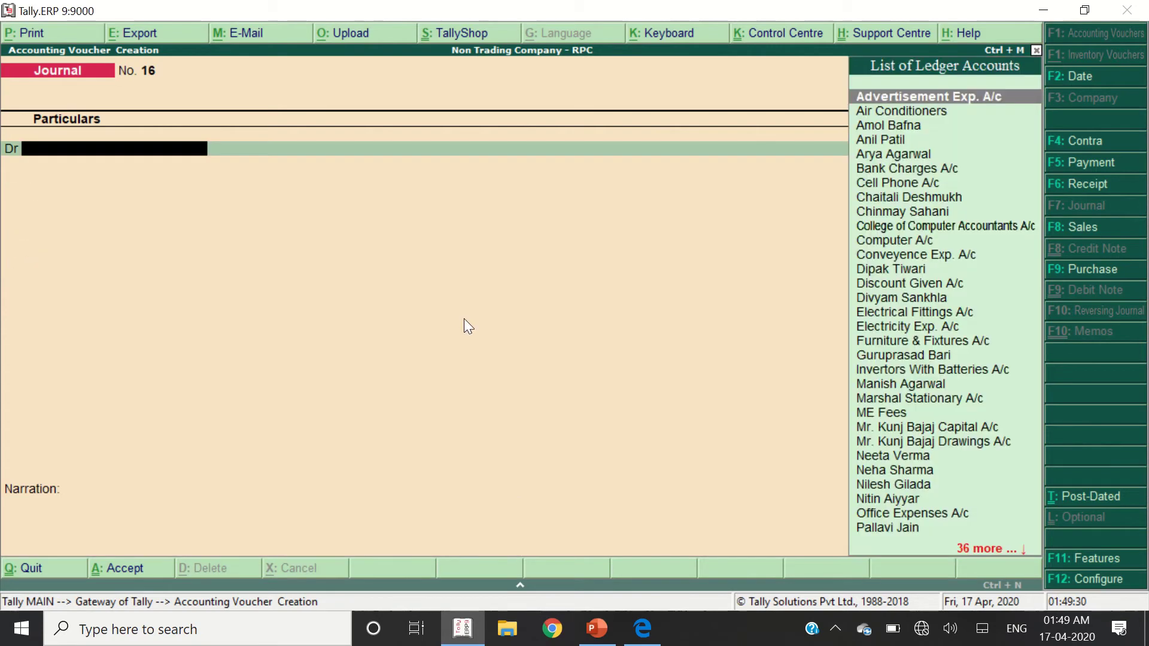
- Start an ME Receipt voucher and set its number to 23
key(alt+Tab)
key(alt+Tab)
key(F6)
key(Return)
text(22)
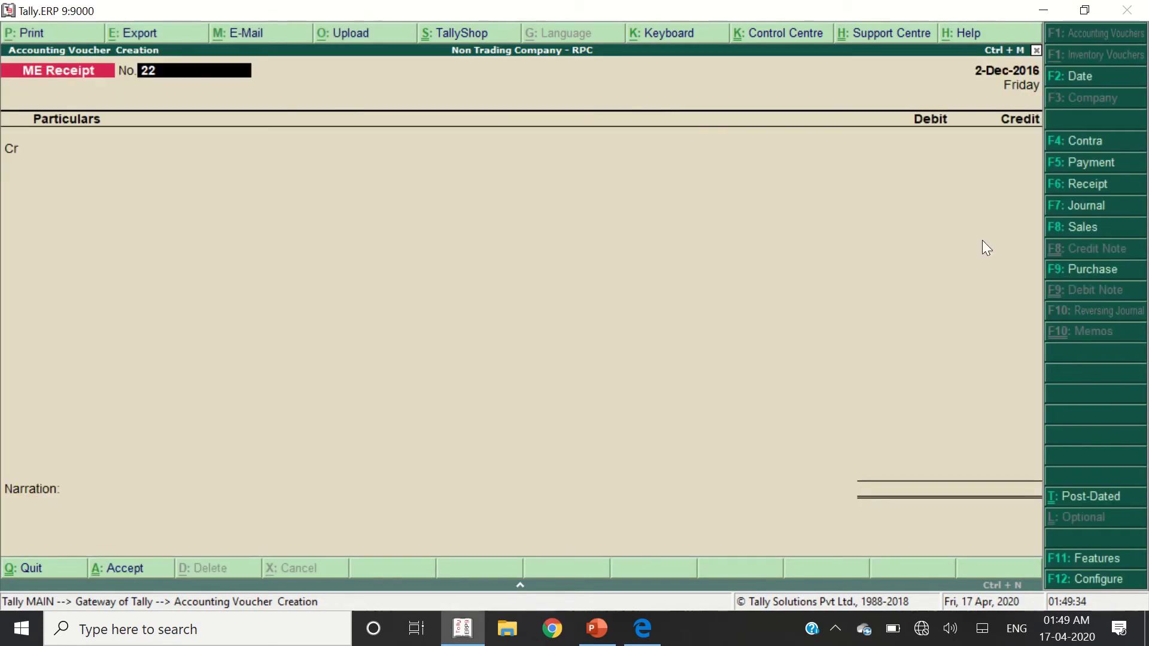
key(BackSpace)
text(3)
key(Return)
- Check the receipt 23 student in the practice PDF and credit that student's ledger with 1,500.00 in Tally.ERP 9
key(alt+Tab)
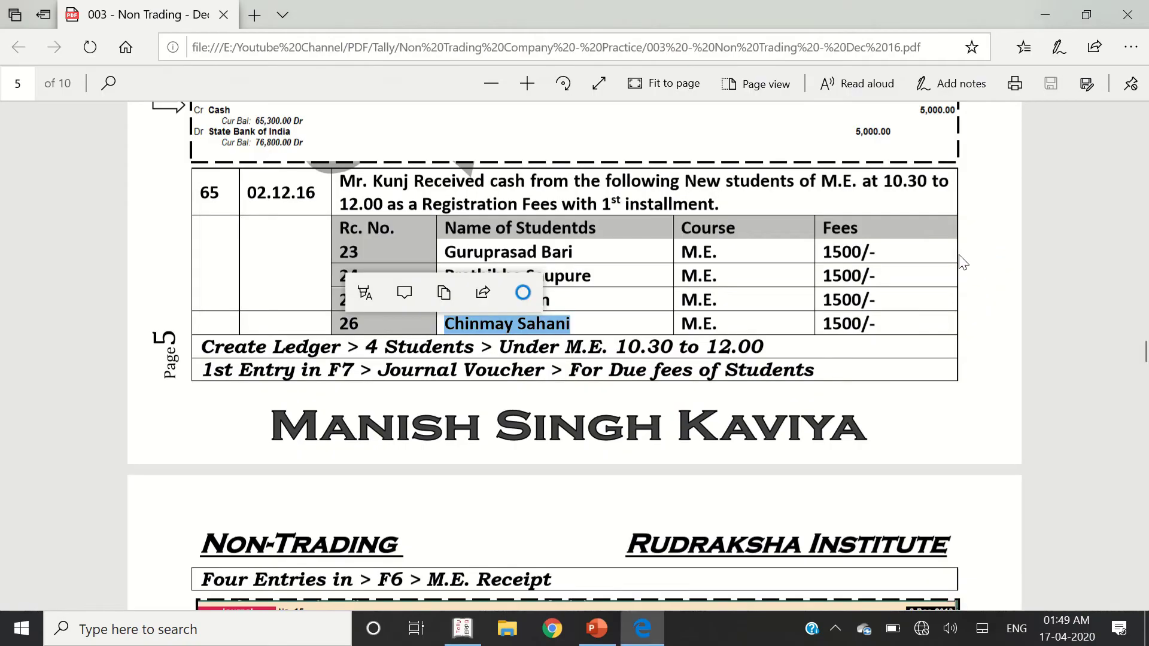
click(590, 247)
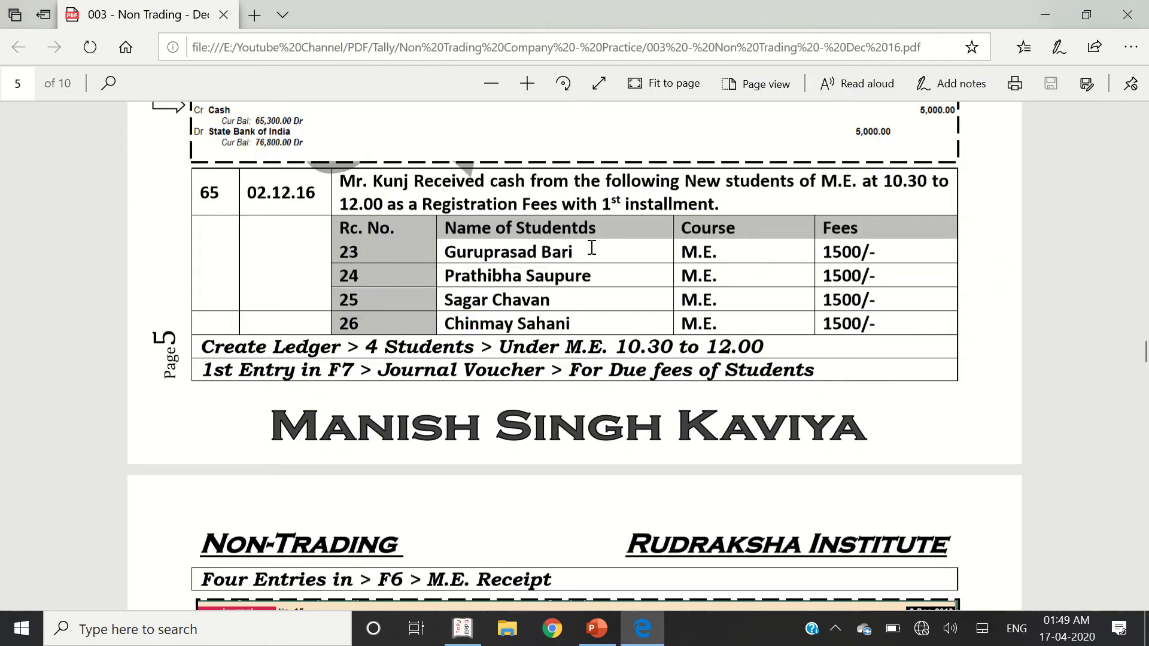
key(alt+Tab)
text(Guru)
key(Return)
text(1500)
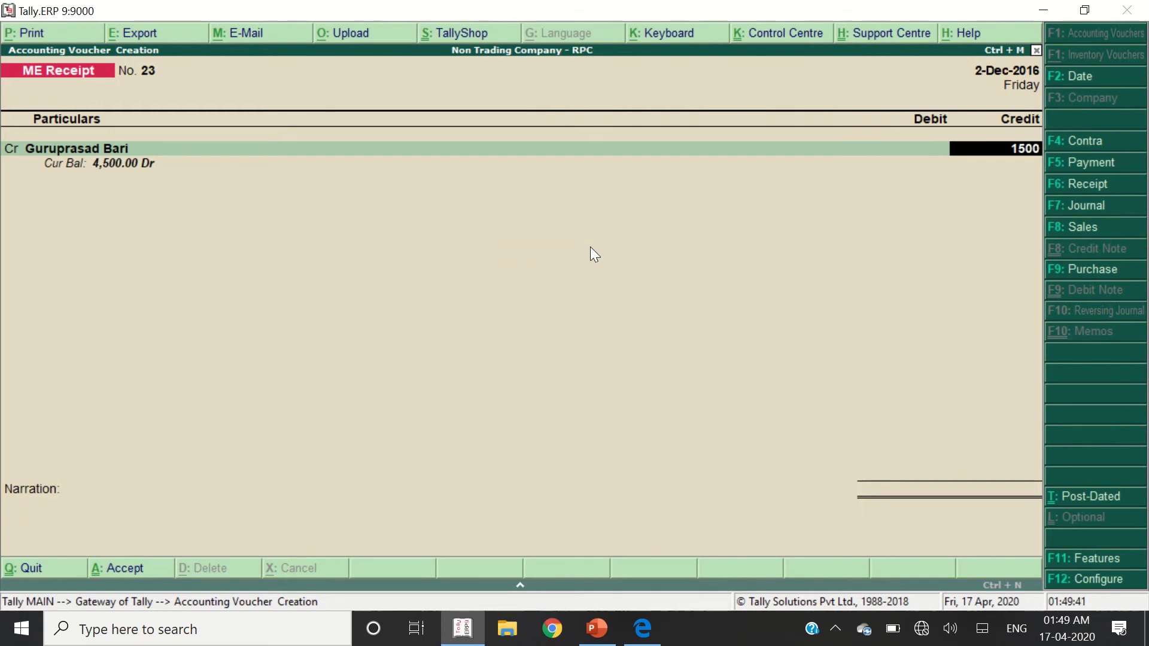
key(Return)
- Debit Cash with 1,500.00, leave the narration blank and save the ME Receipt voucher
key(Return)
text(cash)
key(Return)
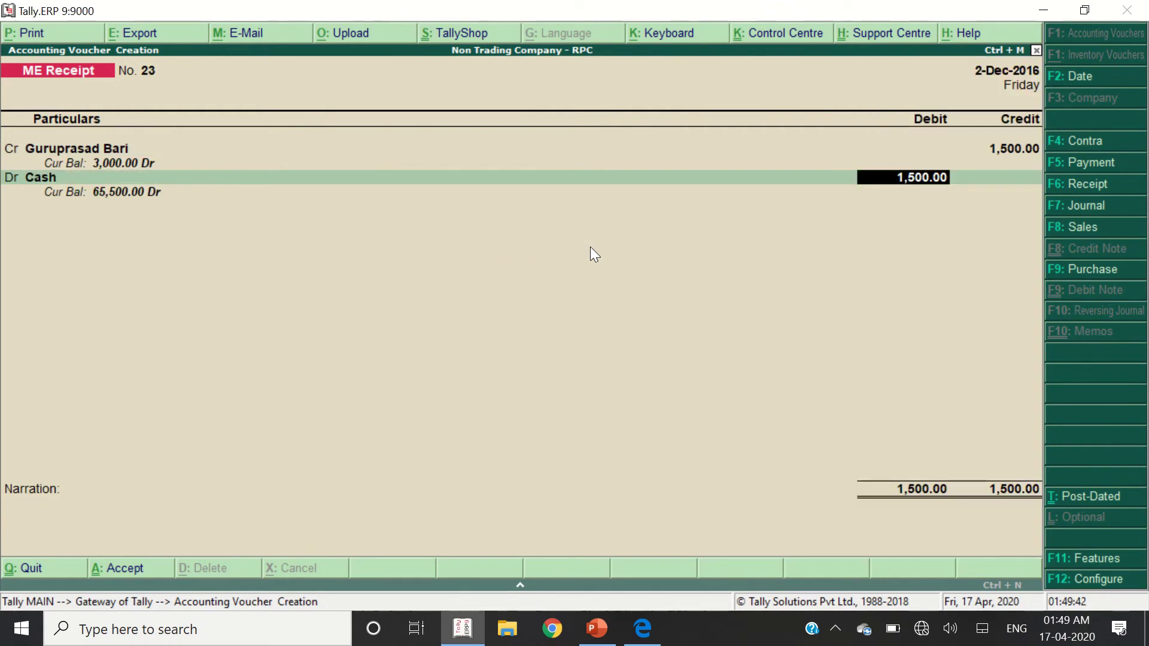
key(Return)
key(Return)
key(Return)
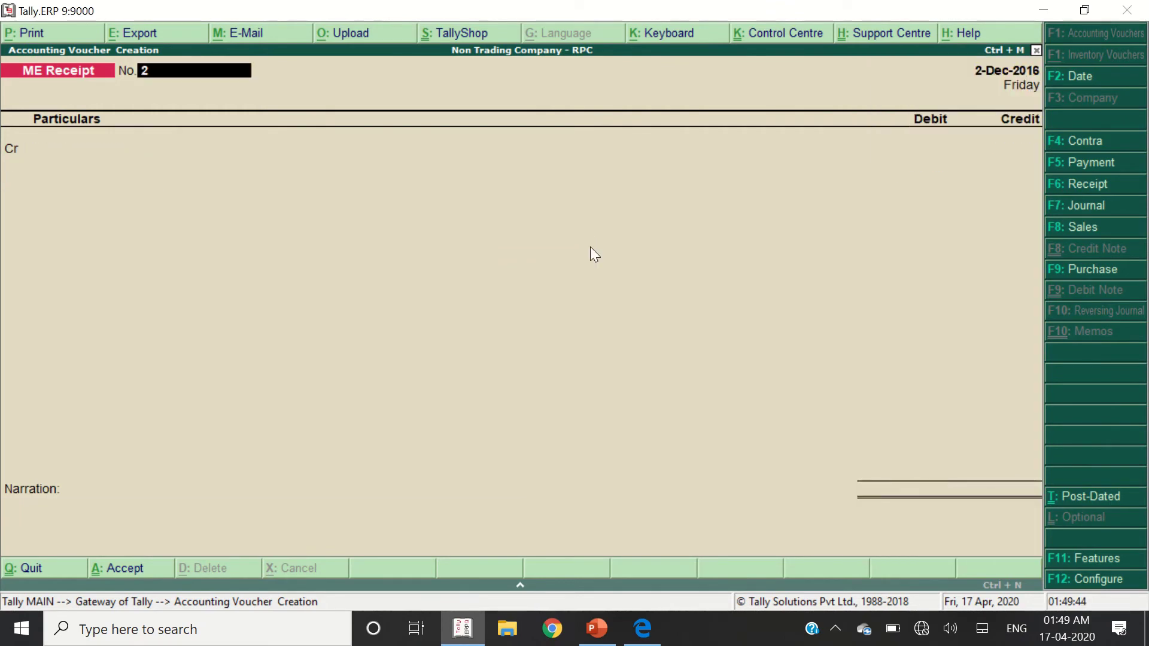
- Check receipt 24 in the practice PDF, number the ME Receipt voucher 24 in Tally.ERP 9 and credit its student's ledger with 1,500.00
key(alt+Tab)
key(alt+Tab)
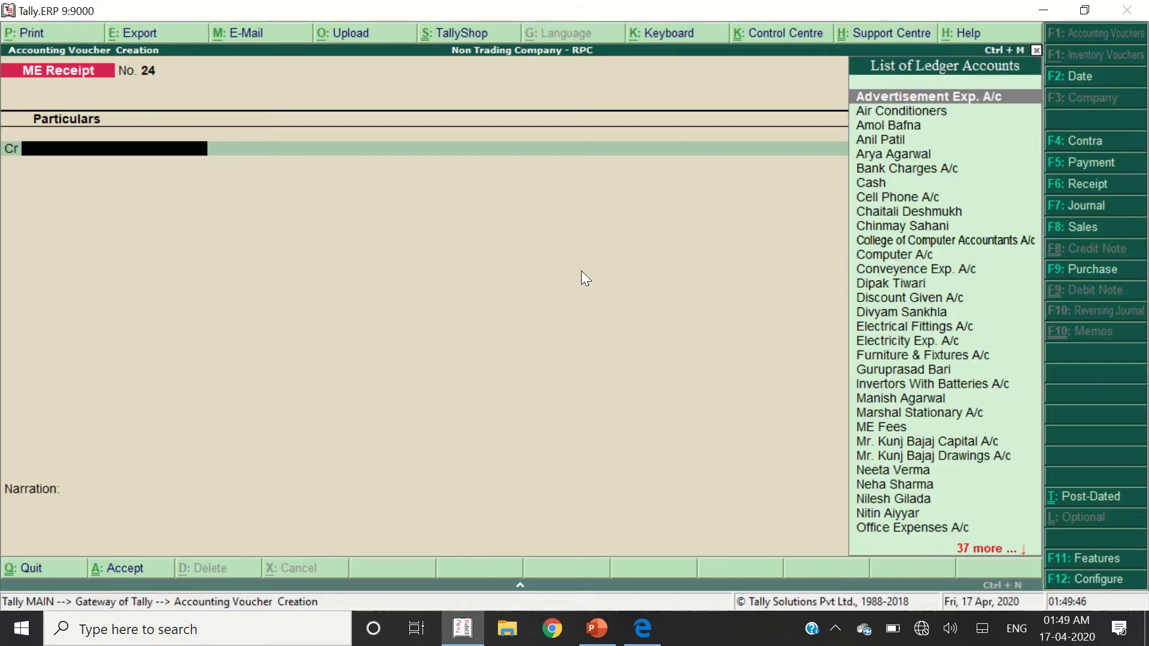
text(Prat)
key(Return)
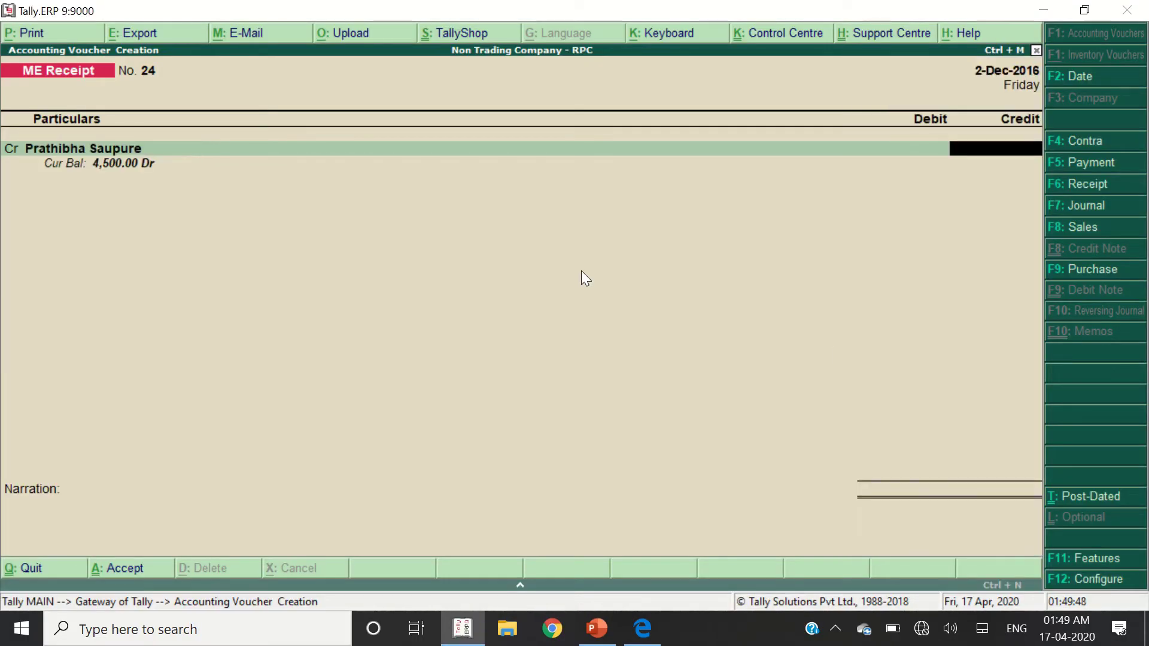
text(1,500)
key(Return)
- Debit Cash with 1,500.00, leave the narration blank and save ME Receipt voucher 24
text(Ca)
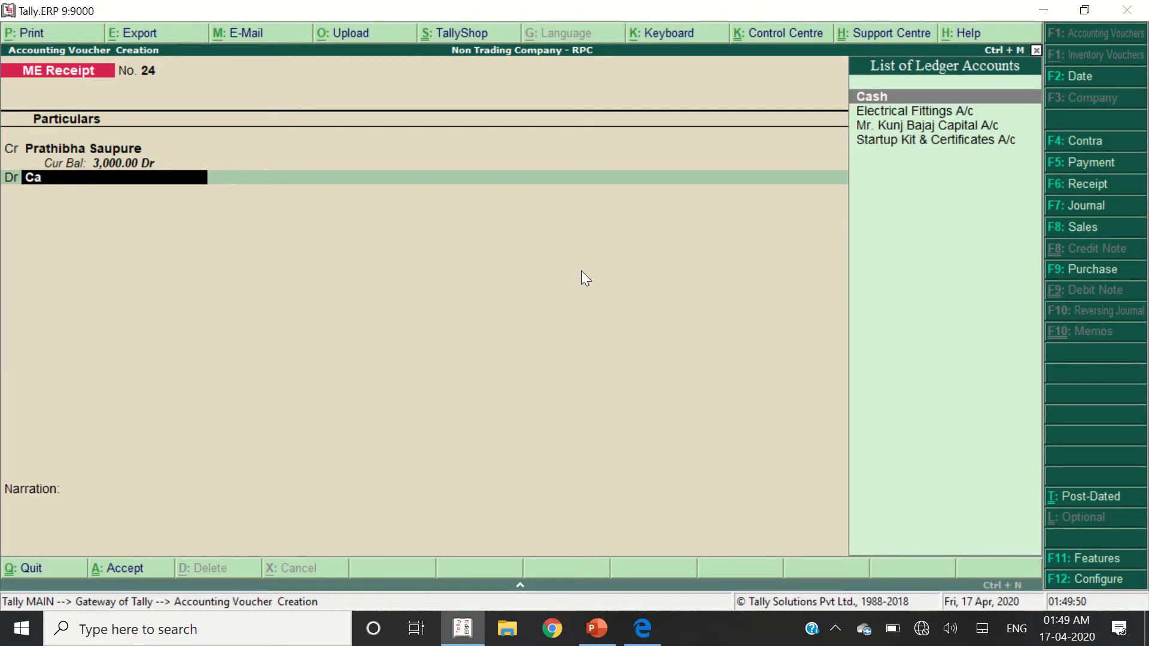
key(Return)
key(Return)
key(Return)
key(Return)
- Check receipt 25 in the practice PDF, number the ME Receipt voucher 25 in Tally.ERP 9 and credit its student's ledger with 1,500.00
key(alt+Tab)
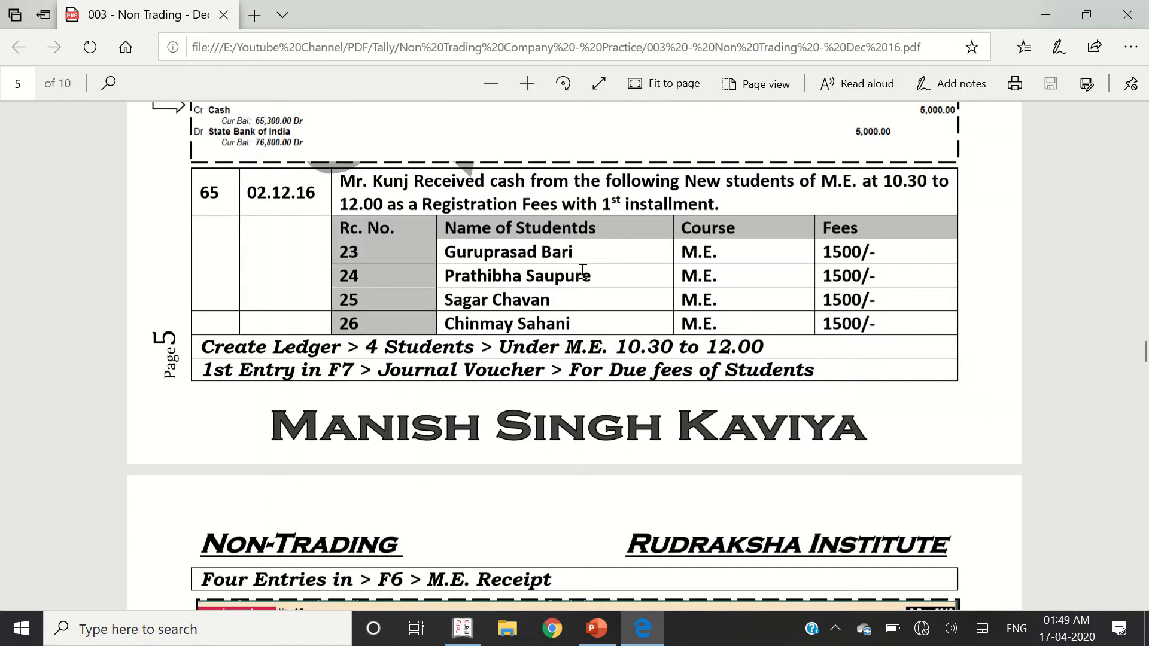
key(alt+Tab)
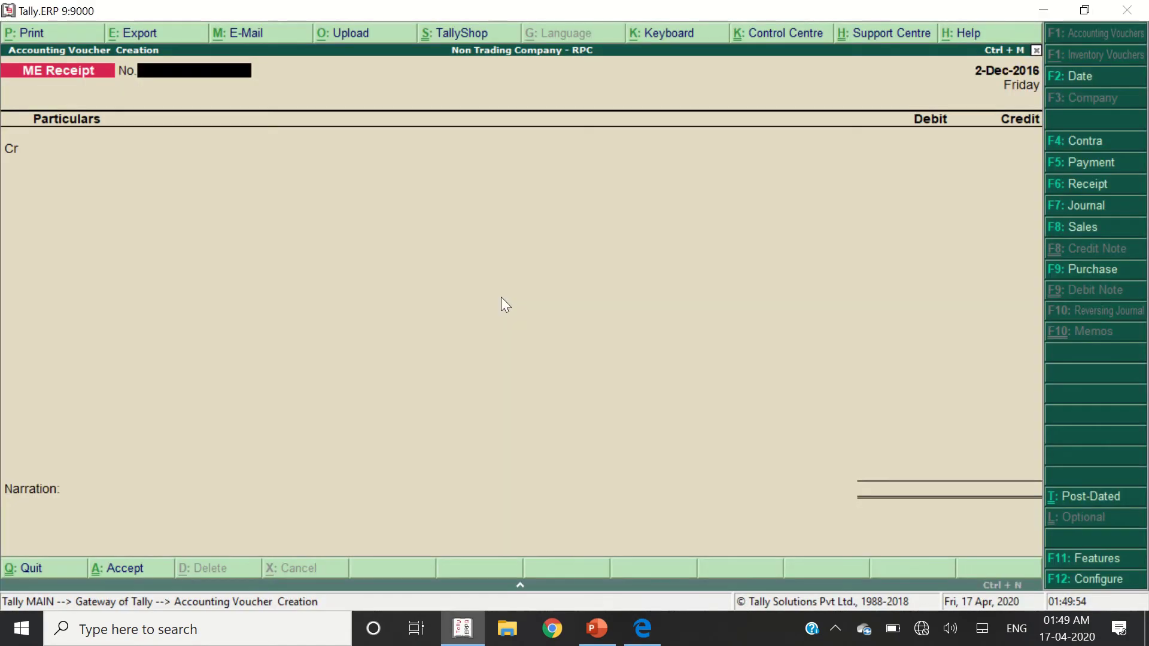
text(5)
key(Return)
text(Sagar)
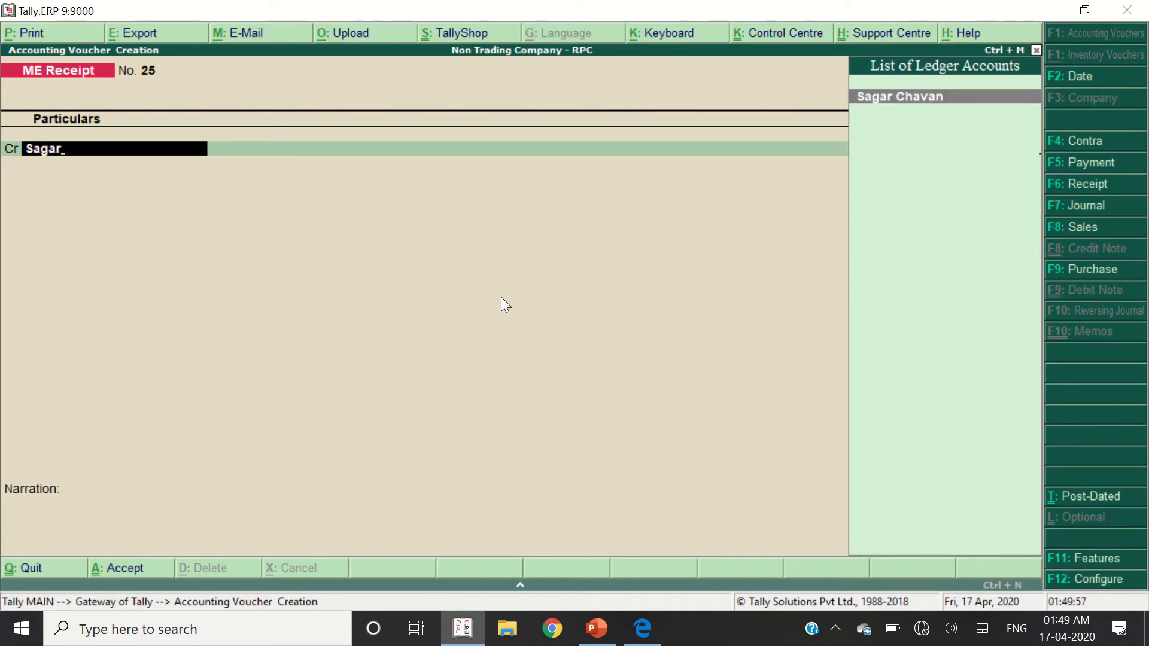
key(Return)
text(1500)
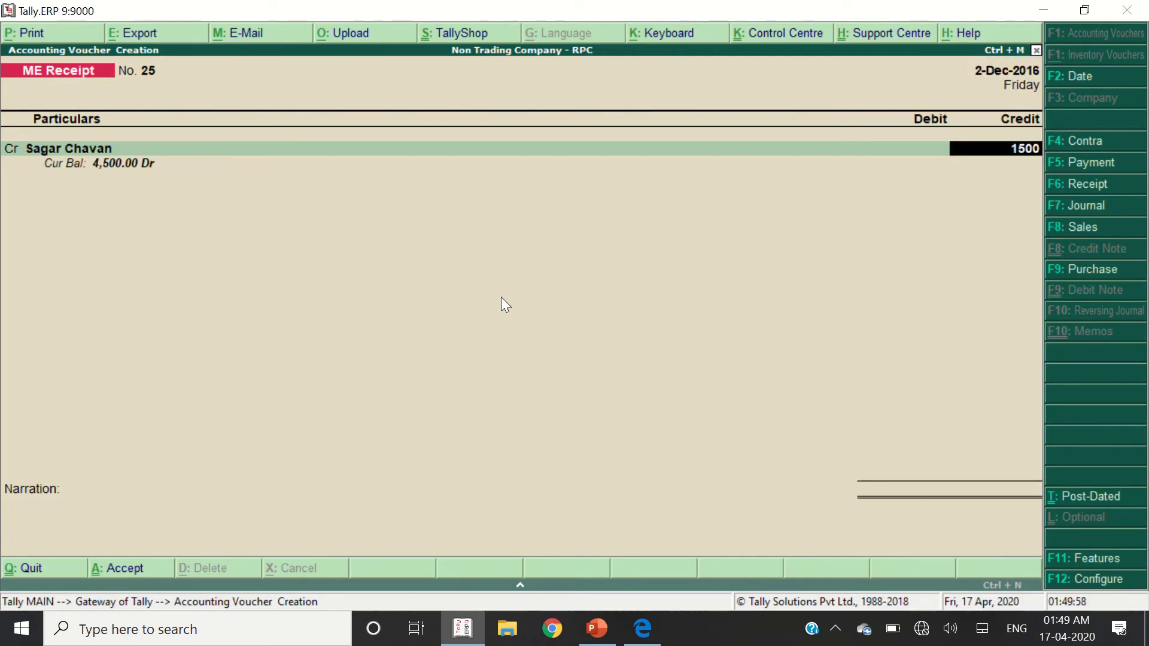
key(Return)
- Debit Cash with 1,500.00, leave the narration blank and save ME Receipt voucher 25
text(Adv)
key(Return)
key(BackSpace)
text(ca)
key(Return)
key(Return)
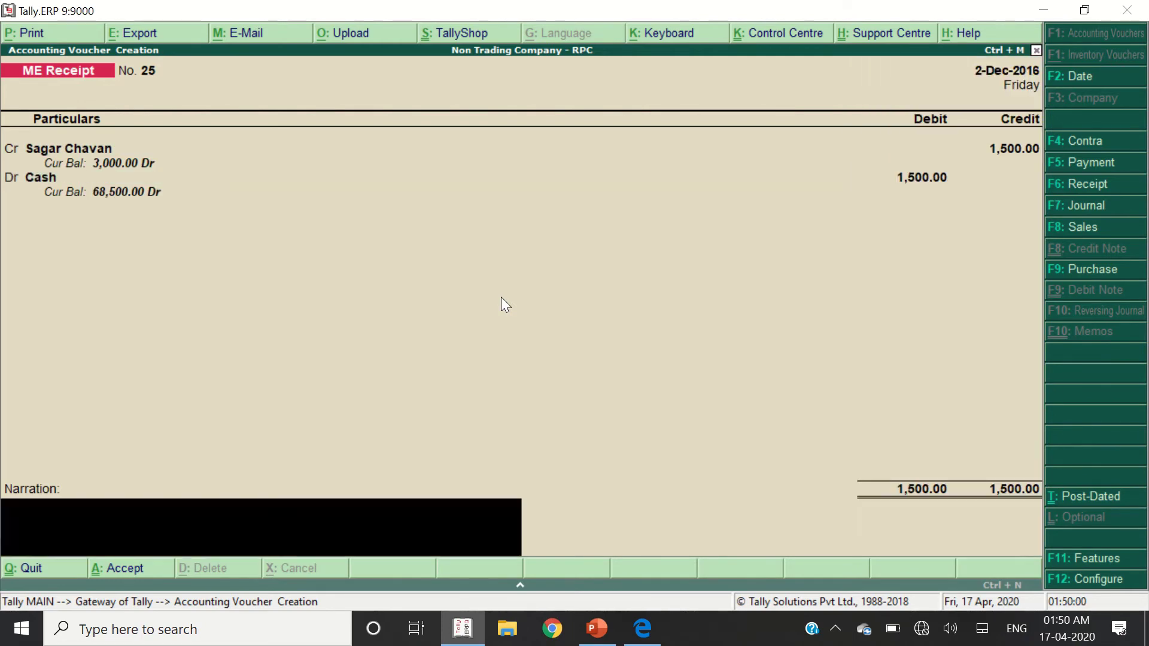
key(Return)
- Check receipt 26 in the practice PDF, number the ME Receipt voucher 26 in Tally.ERP 9 and credit its student's ledger with 1,500.00
key(alt+Tab)
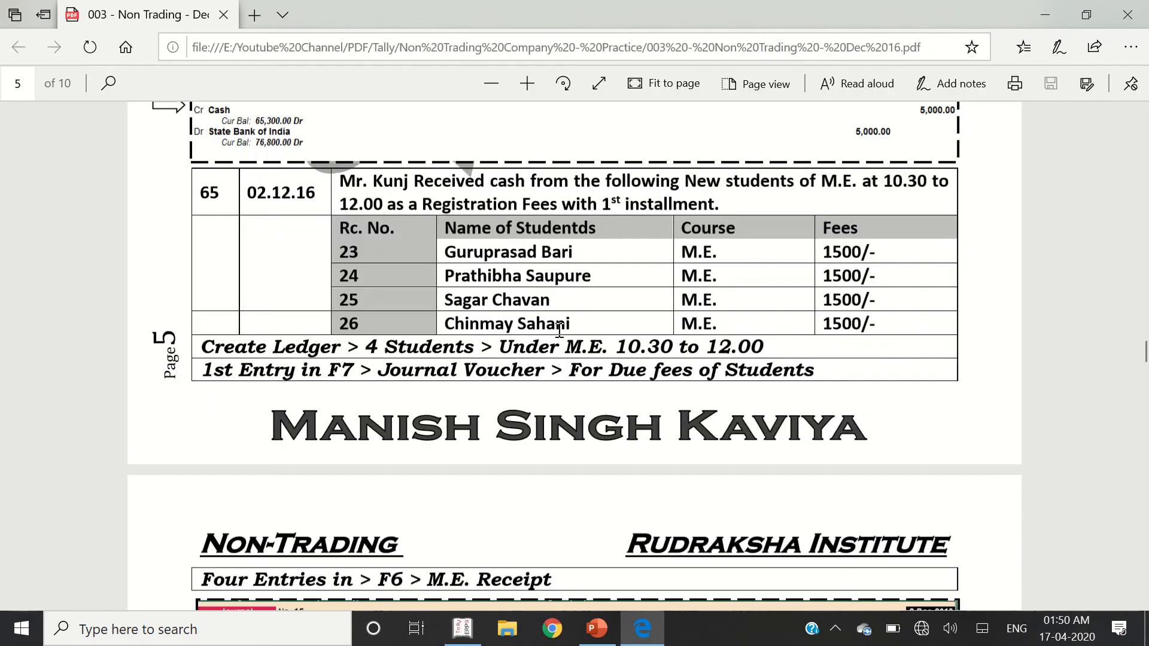
key(alt+Tab)
text(2)
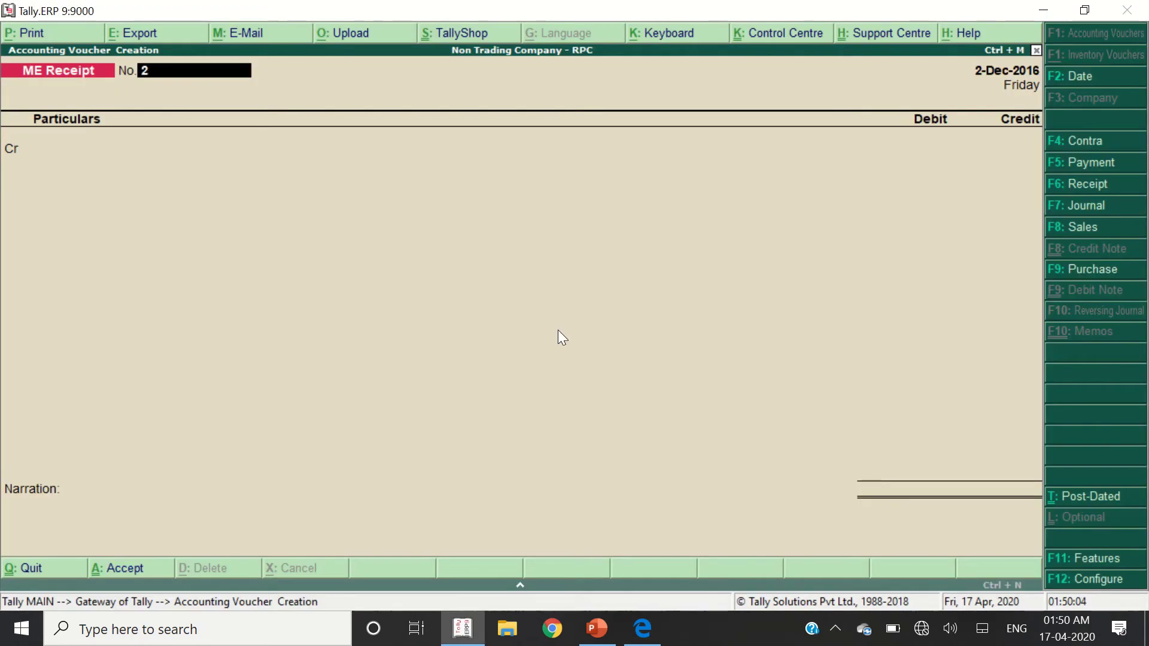
text(6)
key(Return)
text(Chinma)
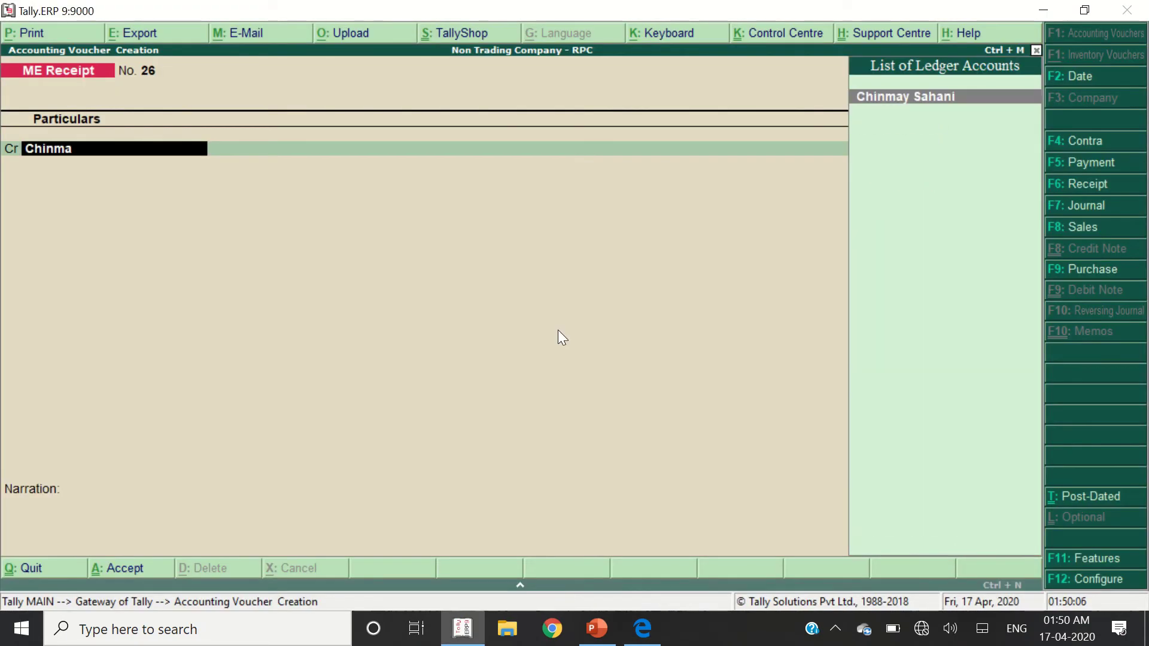
key(Return)
text(1500)
key(Return)
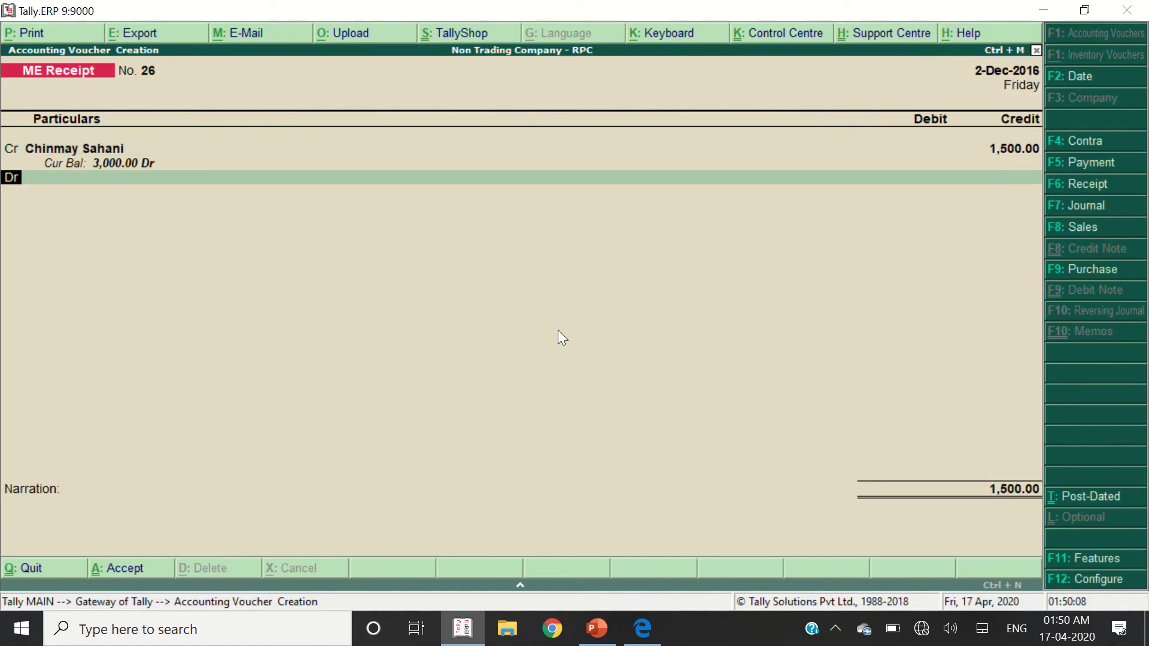
- Debit Cash with 1,500.00, leave the narration blank and save ME Receipt voucher 26
key(Return)
text(C)
key(Return)
key(Return)
key(Return)
- Switch to the practice PDF and read transaction 66 about withdrawing cash for office use
key(alt+Tab)
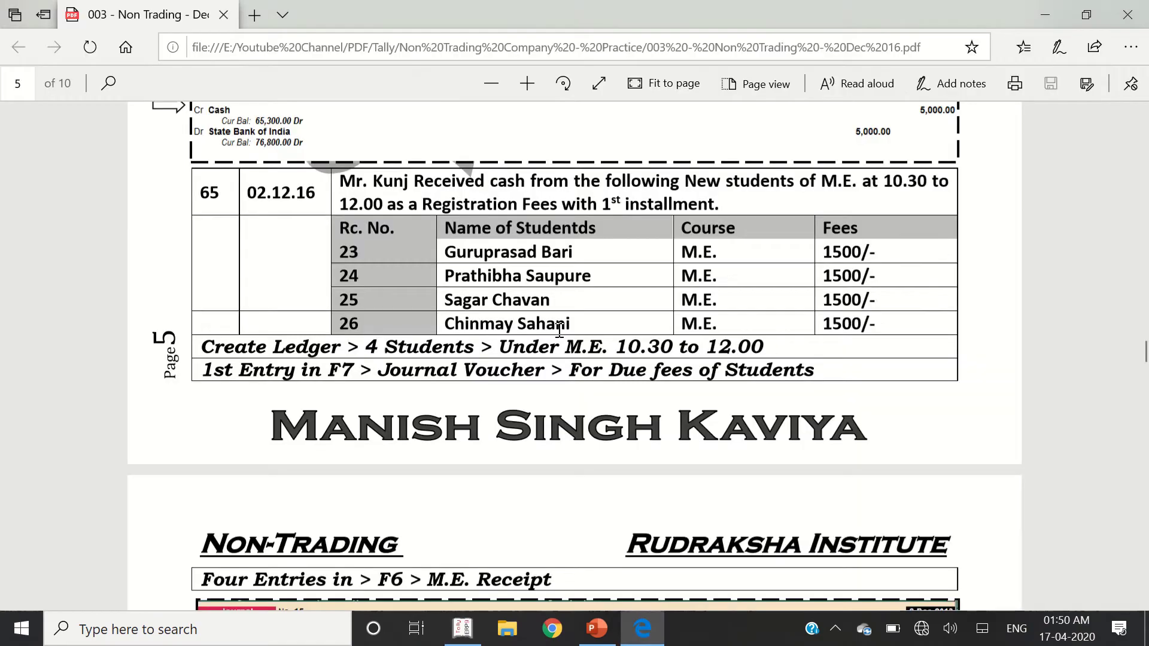
scroll(557, 329, down, 1)
scroll(558, 330, down, 7)
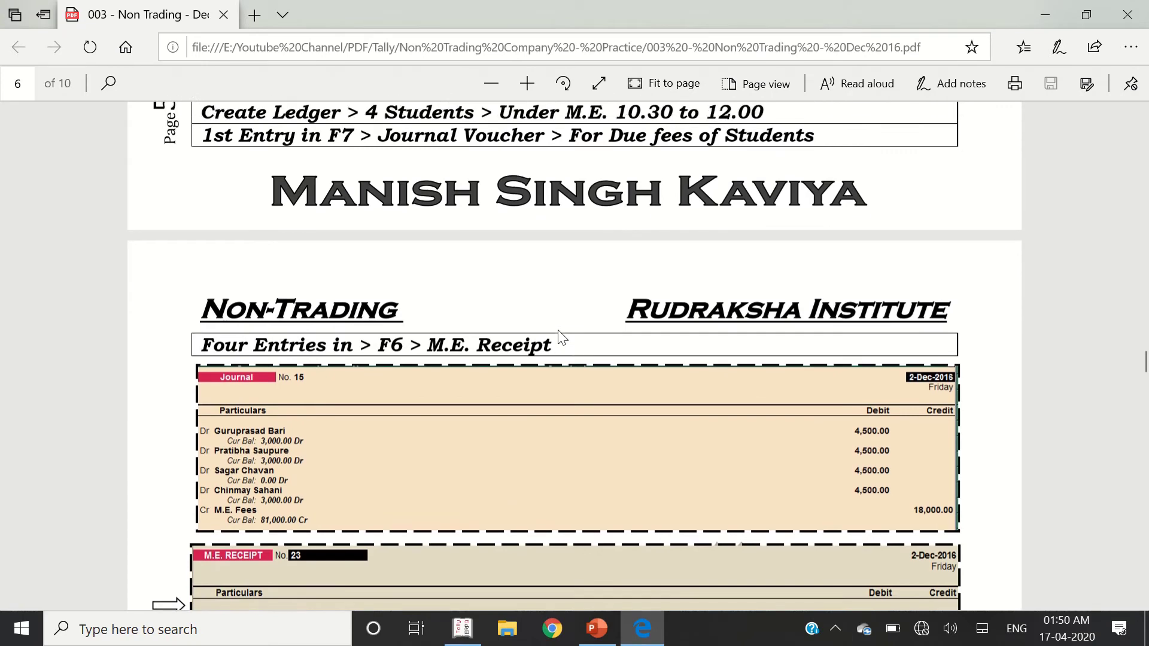
scroll(558, 329, down, 3)
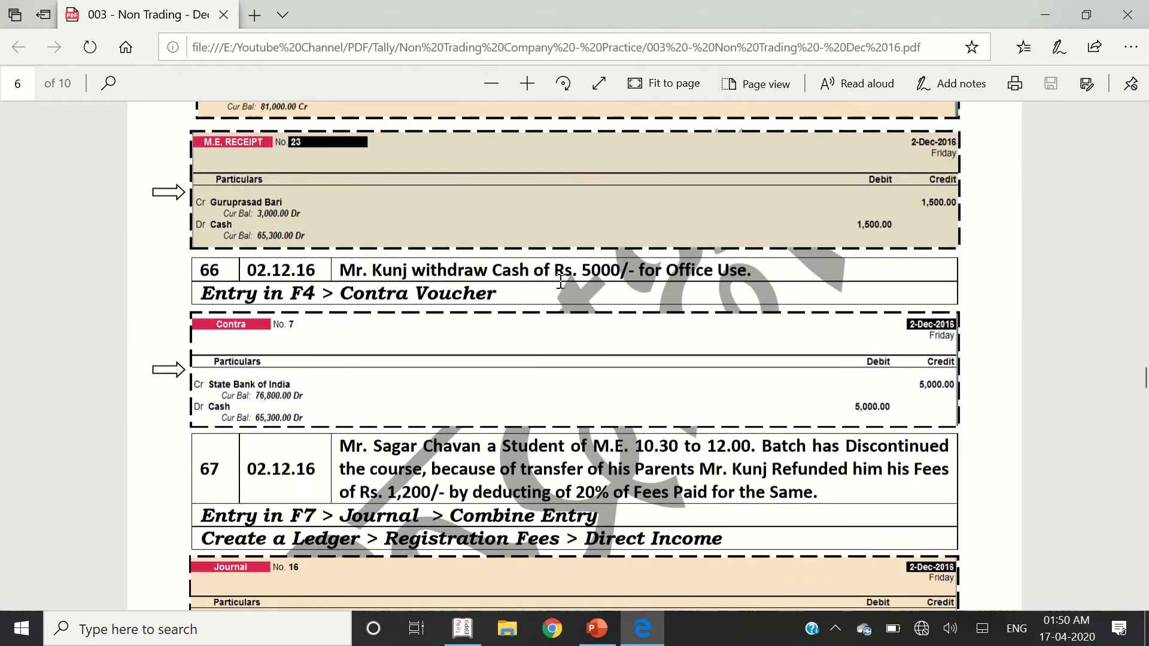
drag(339, 274, 756, 272)
key(alt+Tab)
key(alt+Tab)
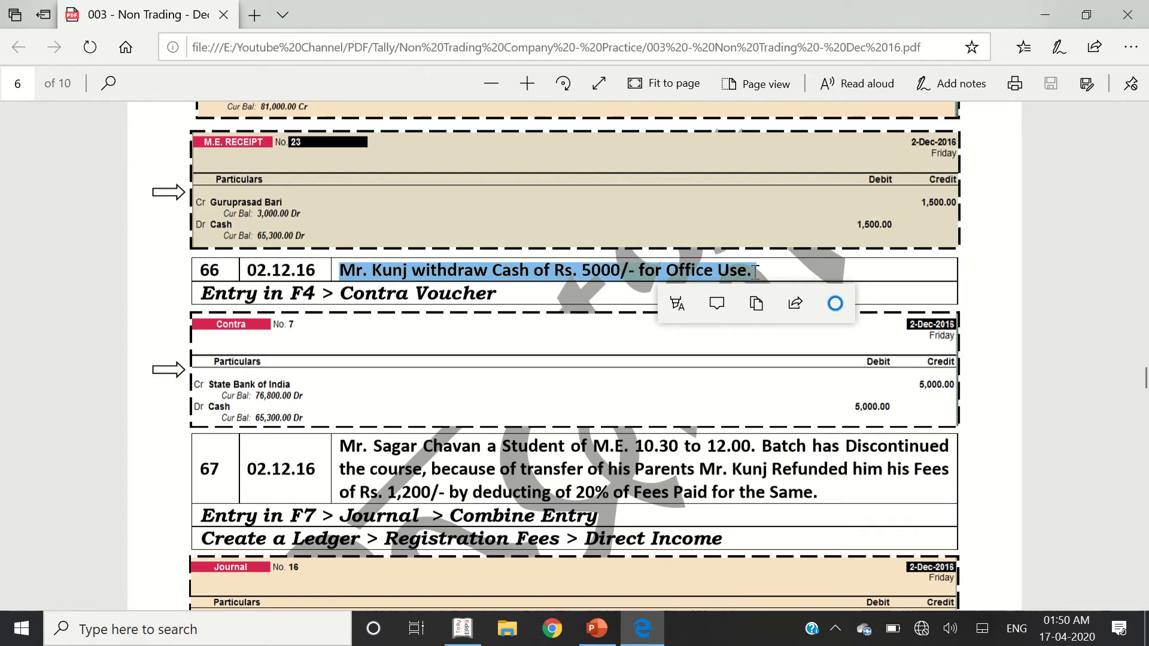
- Start a Contra voucher in Tally.ERP 9 and credit State Bank of India with 5,000.00, allocated as a cheque dated 2-Dec-2016 without an instrument number
key(alt+Tab)
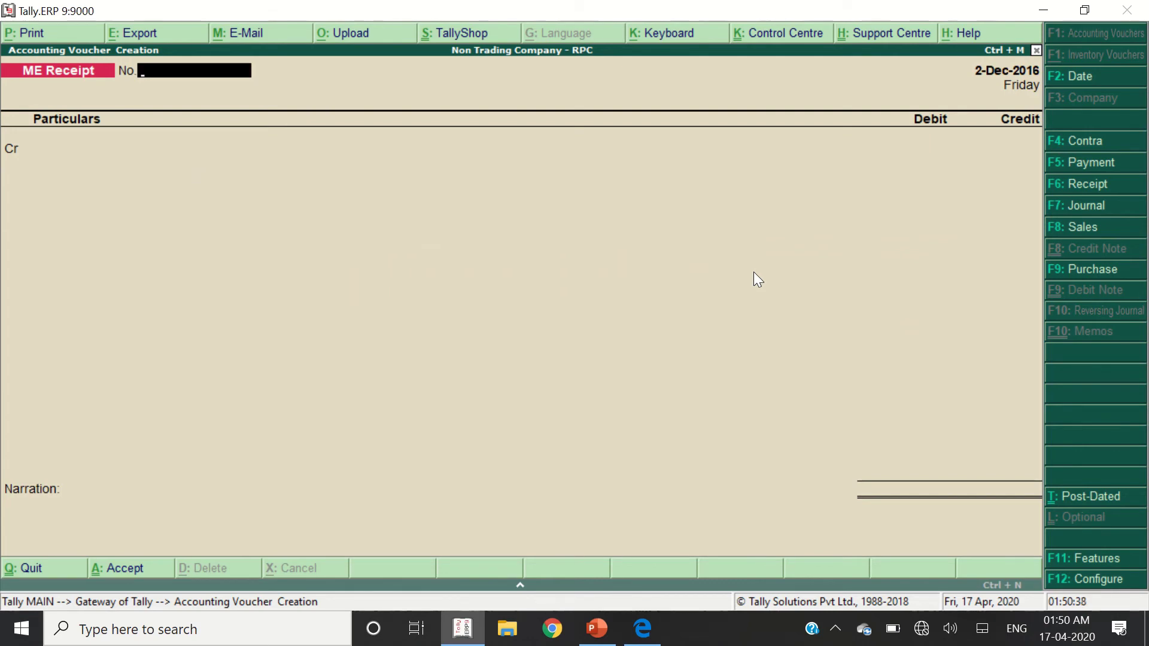
key(F4)
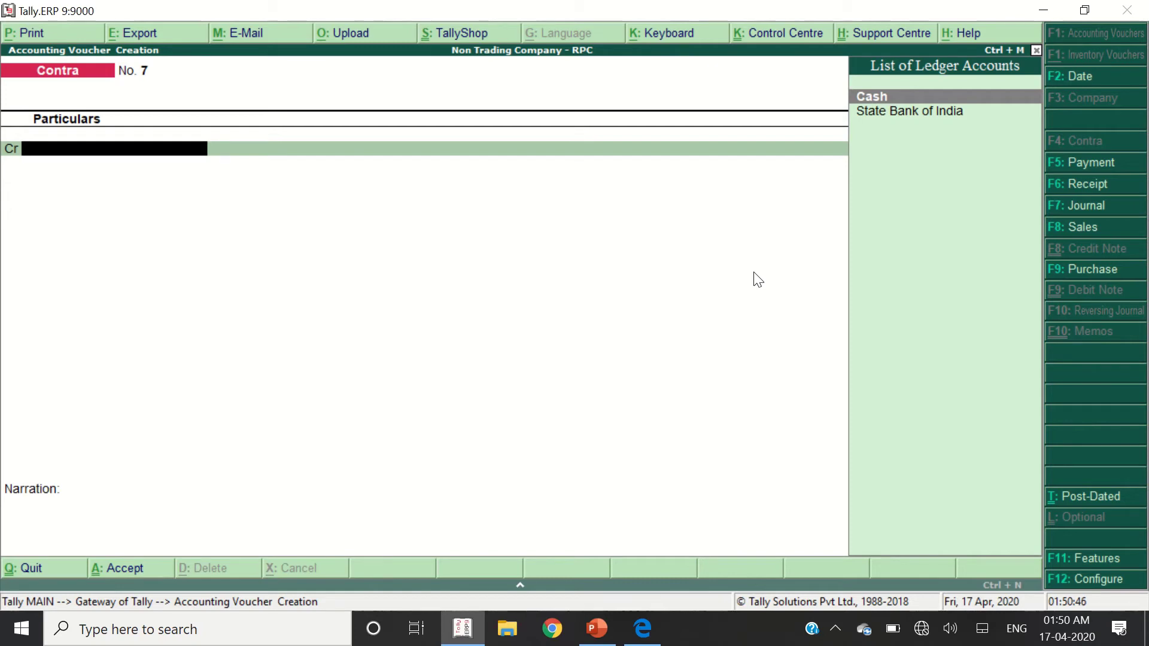
text(State)
key(Return)
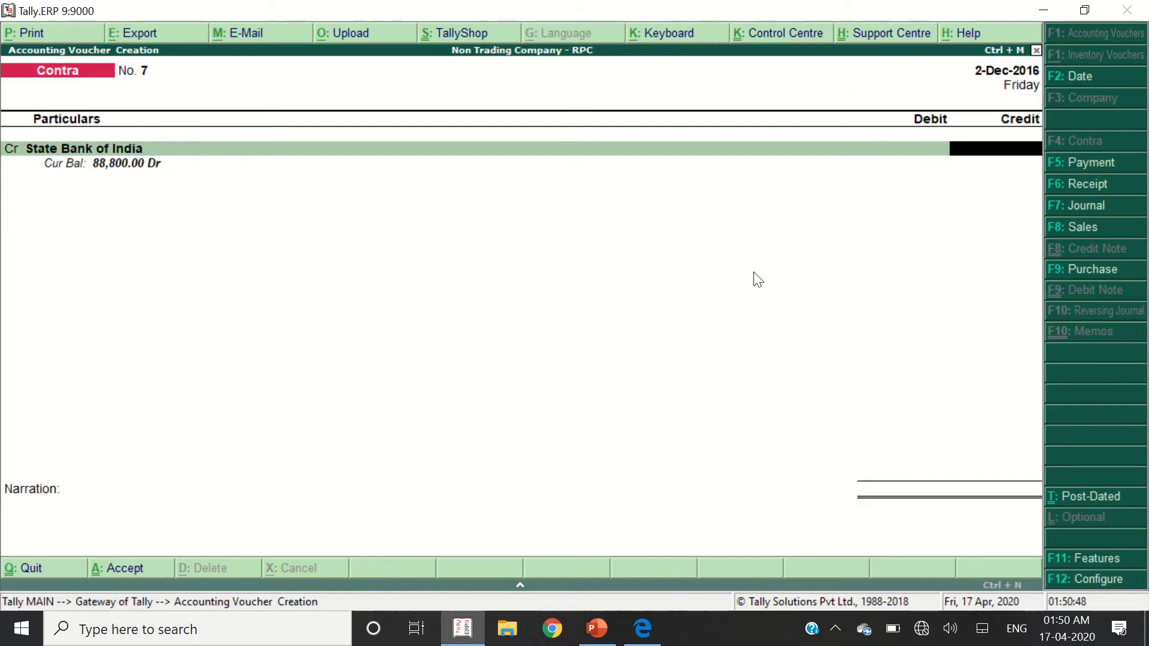
text(50000)
key(BackSpace)
key(Return)
key(Return)
key(Return)
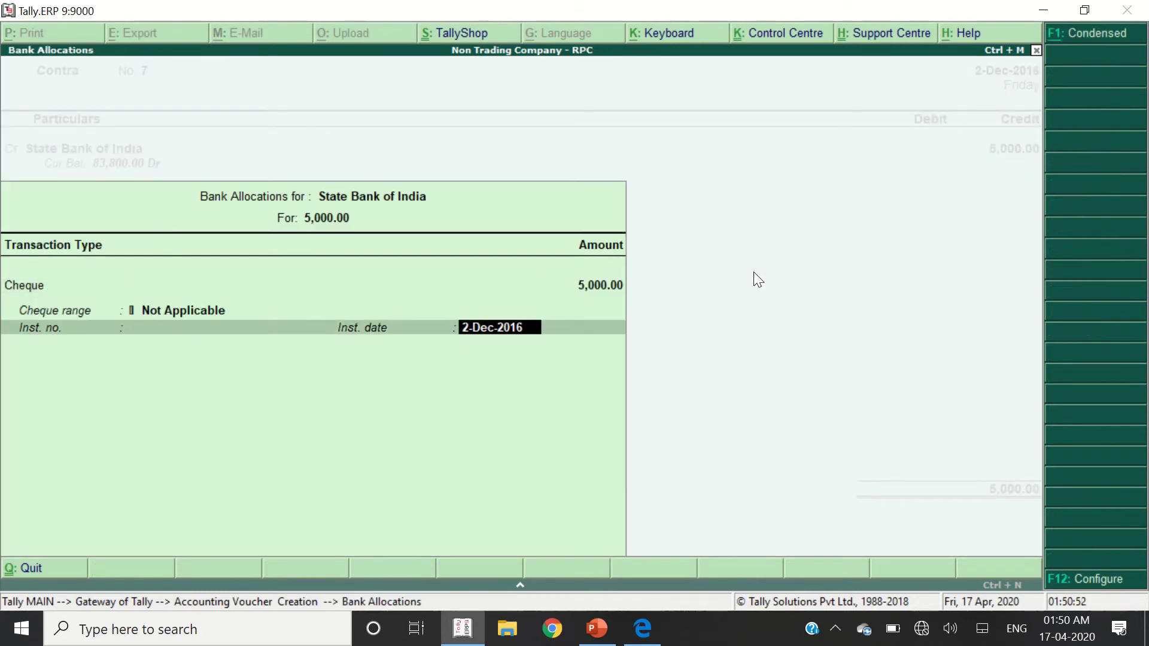
key(Return)
key(Return)
- Debit Cash with 5,000.00, leave the narration blank and save the Contra voucher
text(Cash)
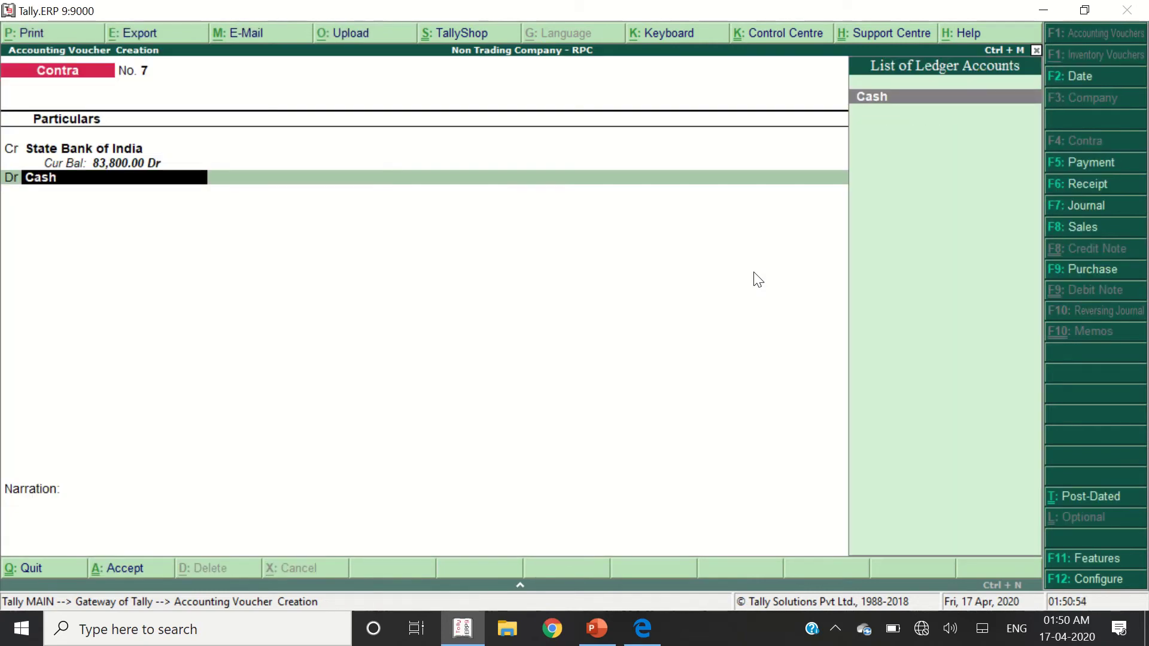
key(Return)
key(Return)
key(Return)
- Switch to the practice PDF and read transaction 67 about refunding fees to a discontinued M.E. student
key(alt+Tab)
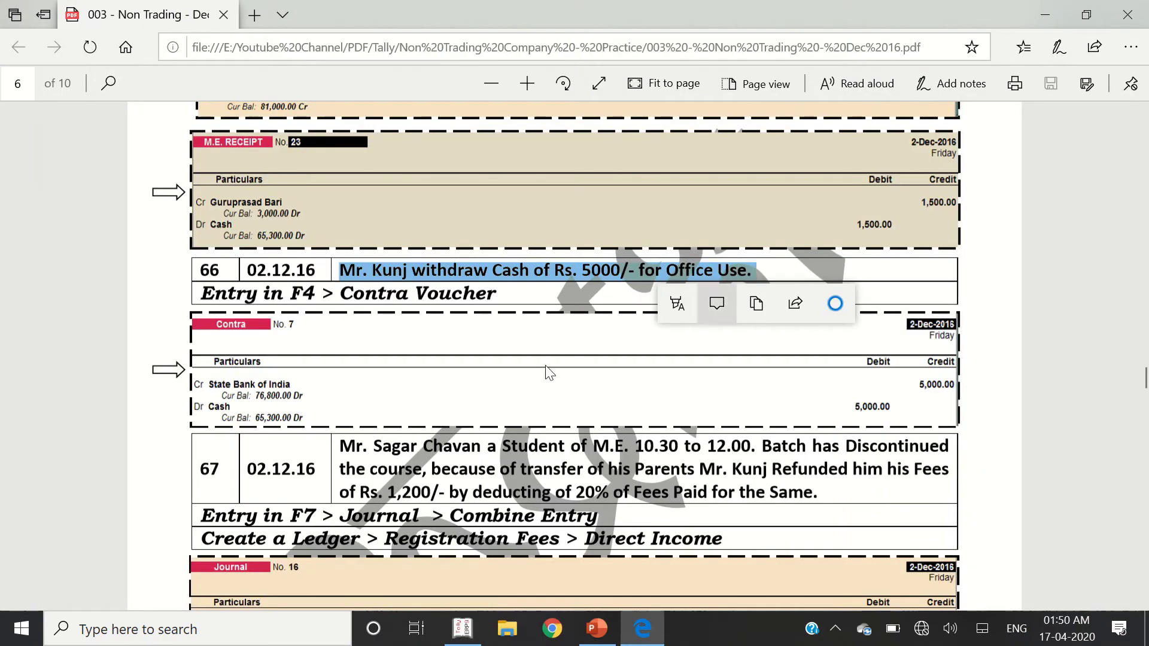
scroll(583, 366, down, 3)
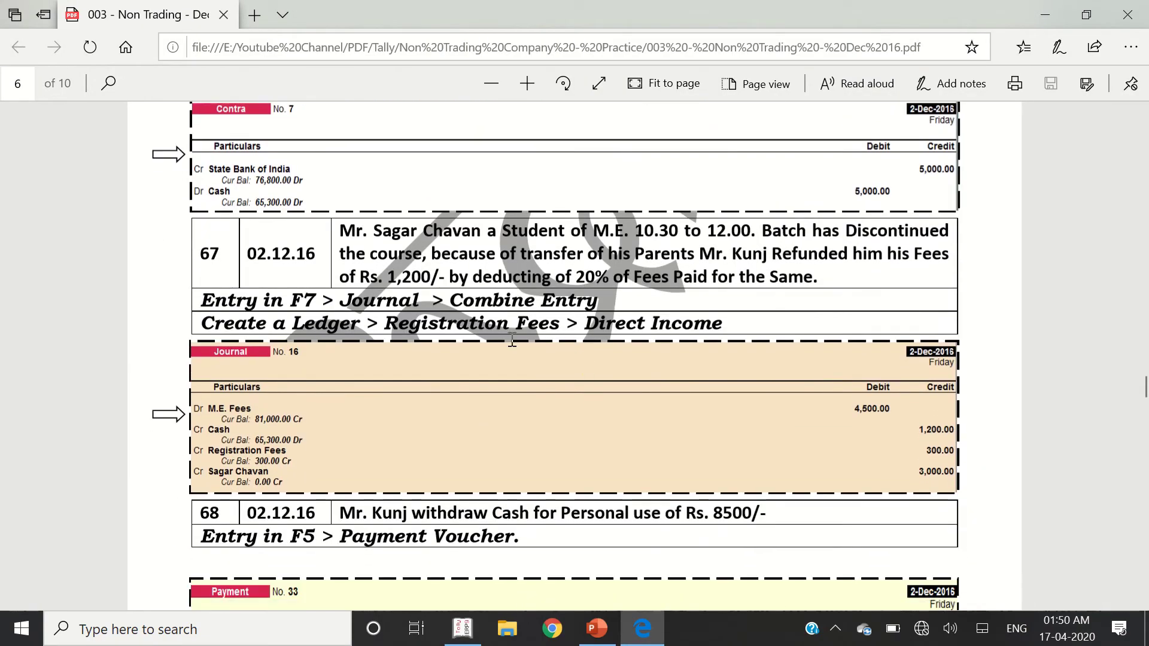
drag(457, 235, 766, 273)
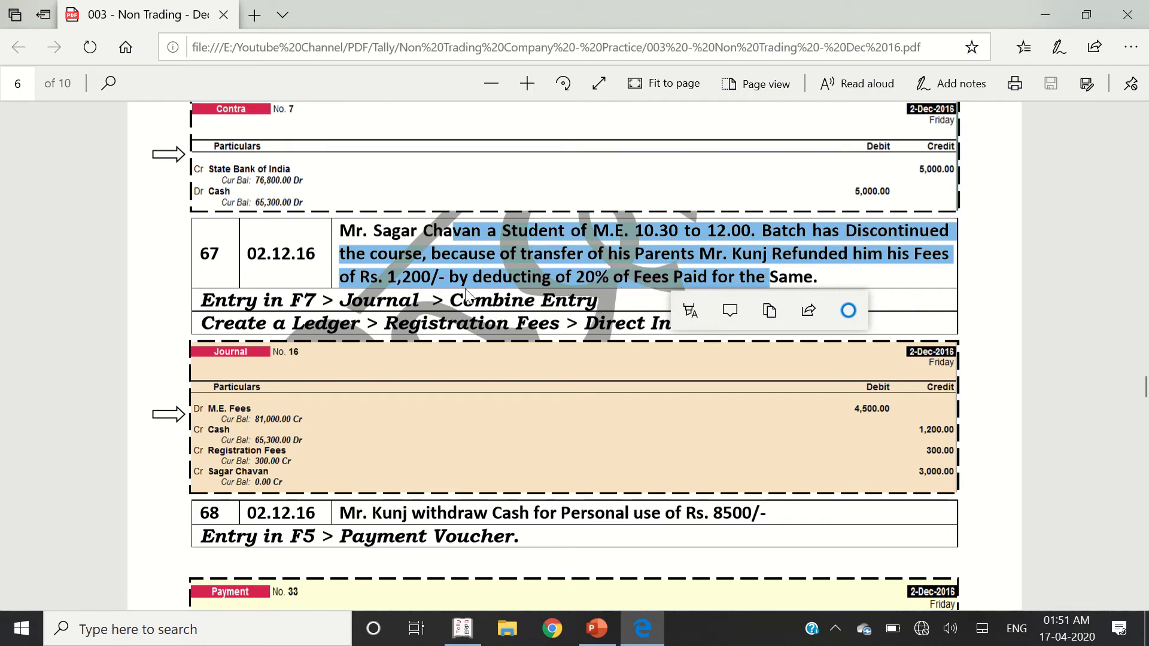
click(432, 278)
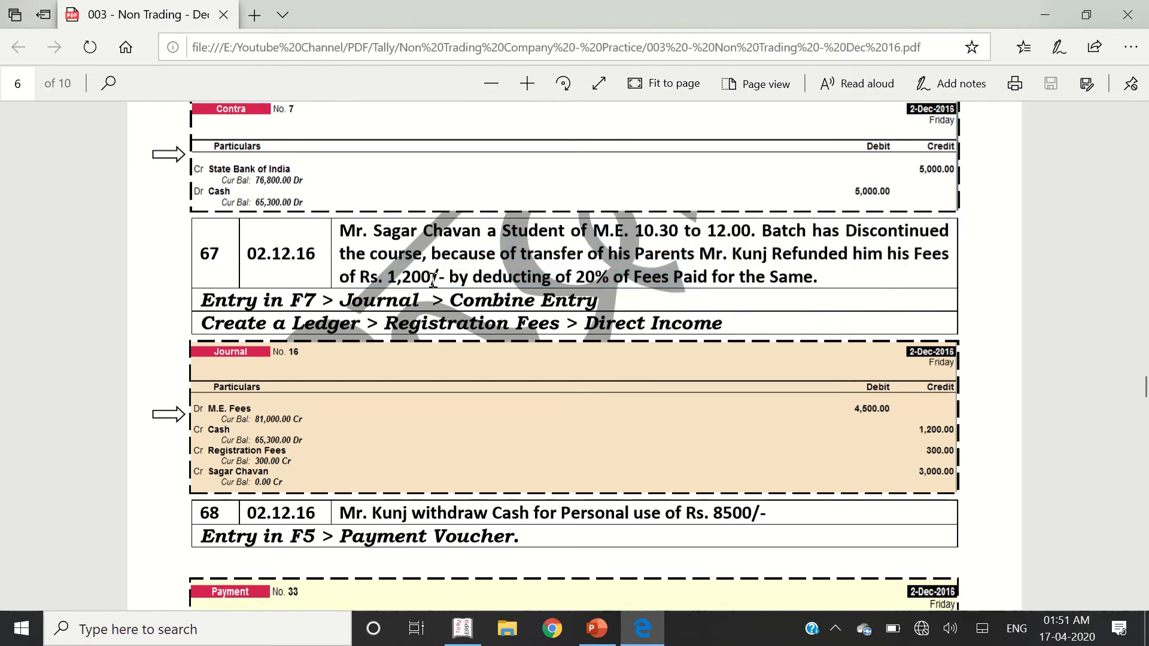
- Switch to Tally.ERP 9, quit voucher entry and open the display reports from the Gateway of Tally
key(alt+Tab)
key(Escape)
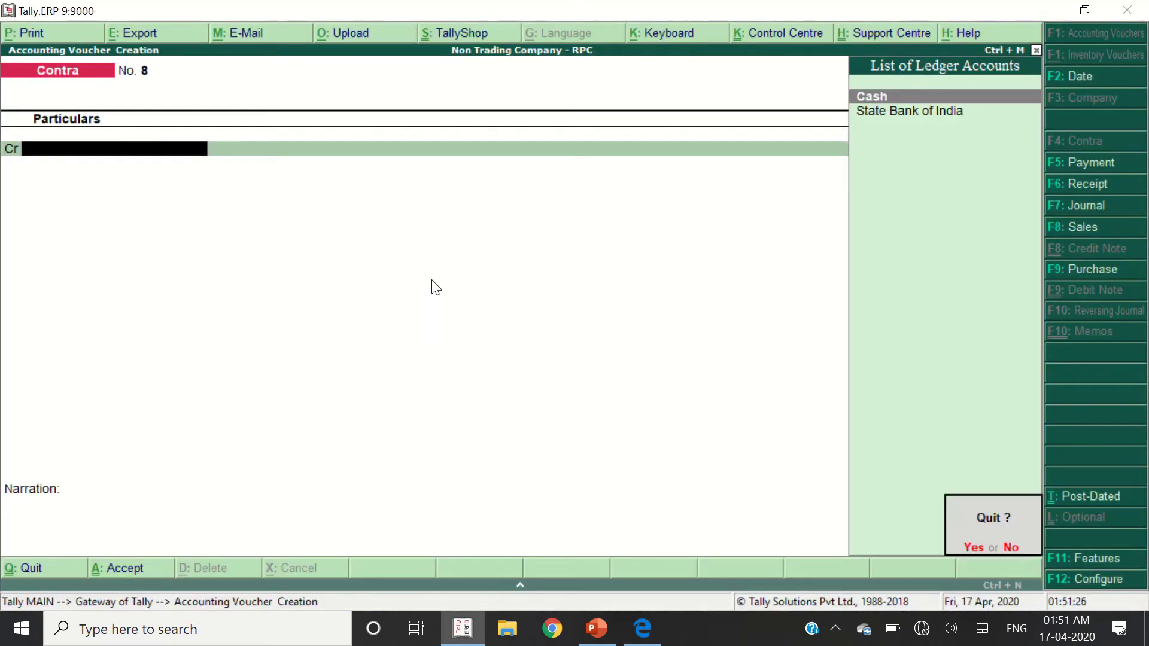
key(Return)
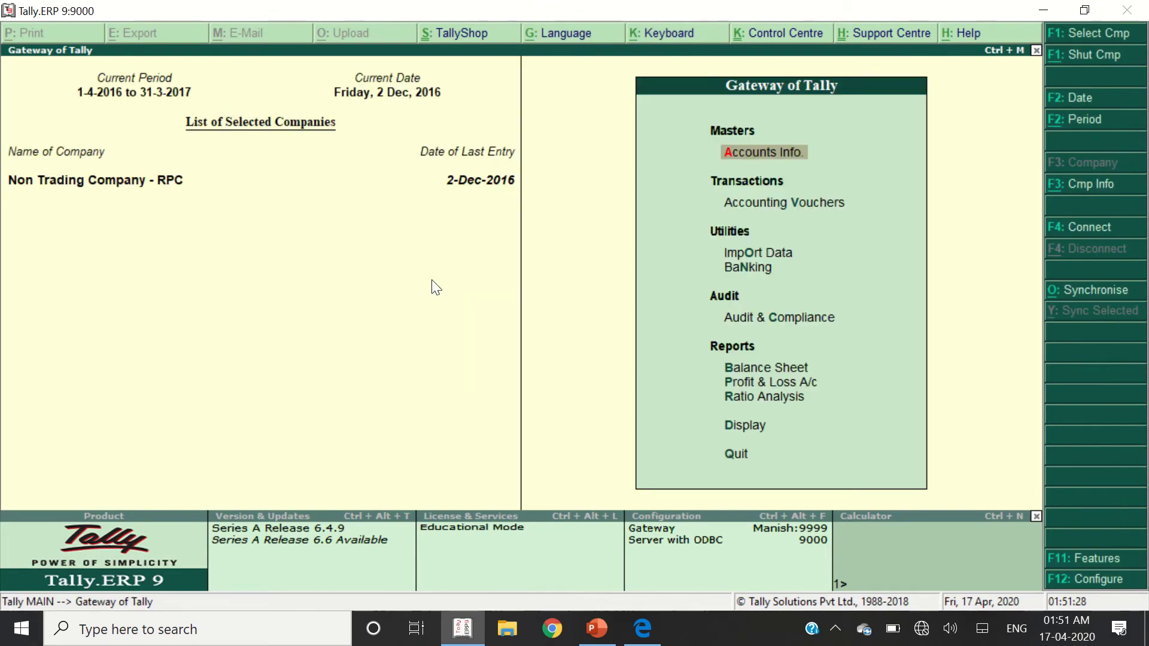
key(Up)
key(Up)
key(Return)
- Examine the discontinued student's ledger vouchers in the account books and return to the Gateway of Tally
key(Down)
key(Down)
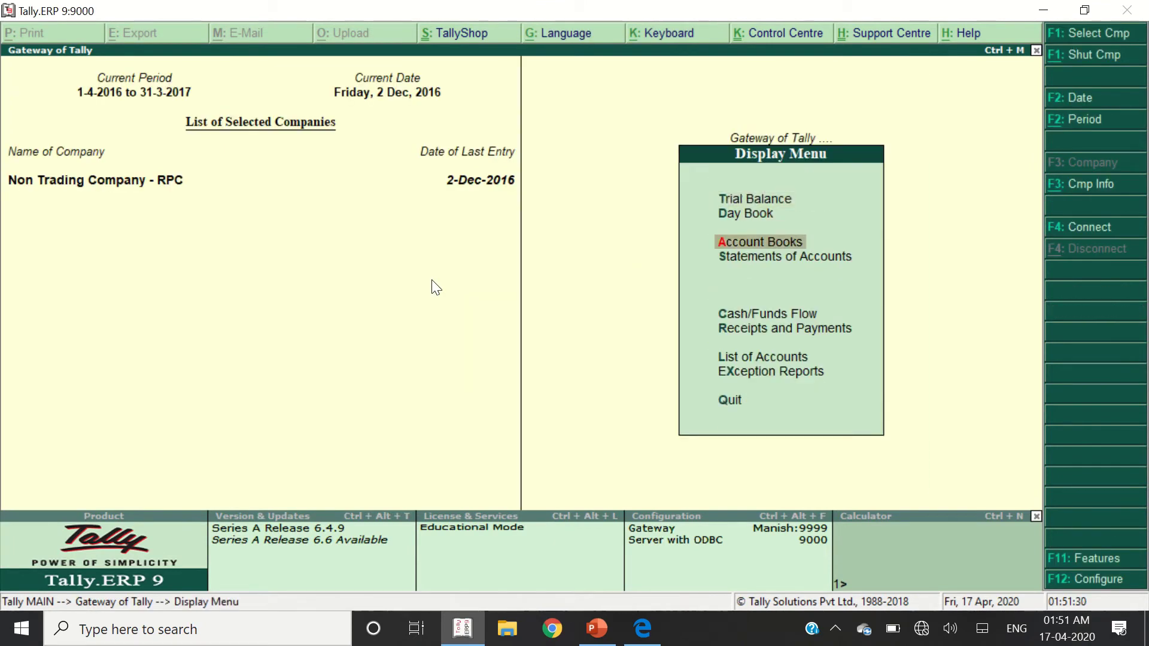
key(Return)
key(Down)
key(Return)
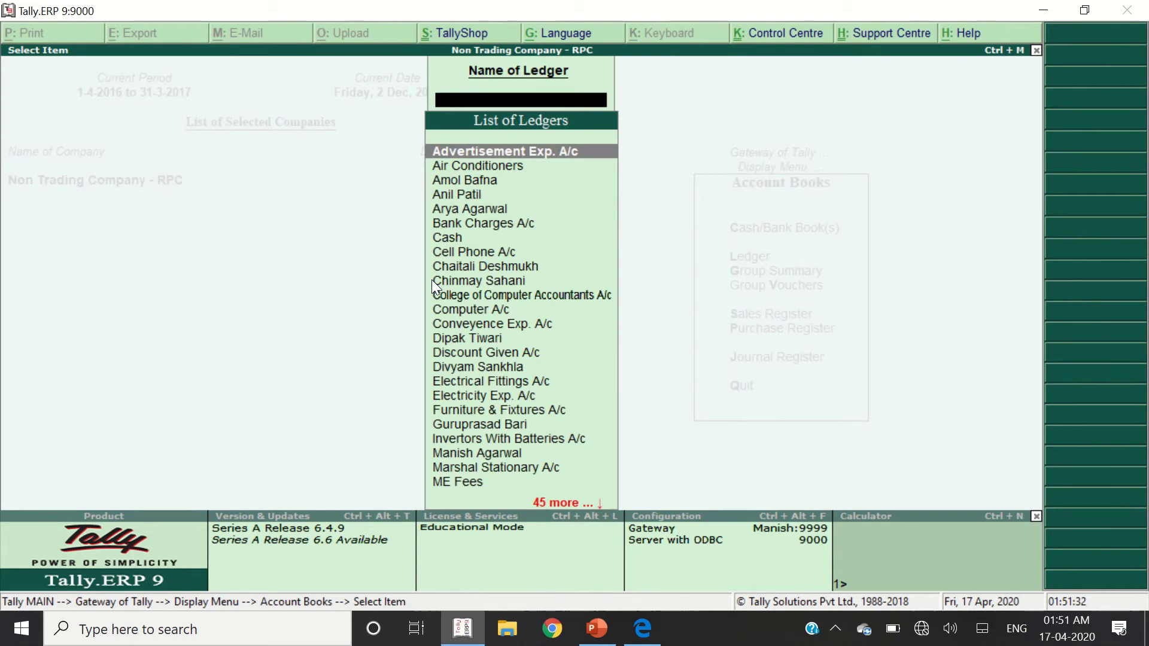
text(Sag)
key(Return)
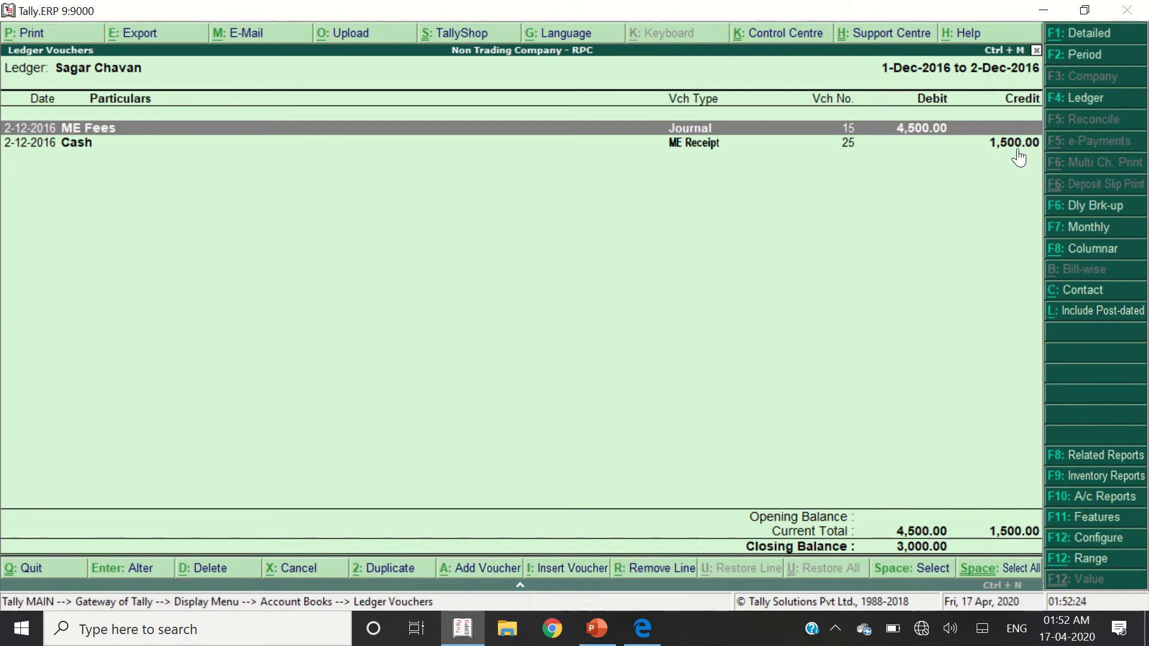
key(Escape)
key(Escape)
key(Escape)
key(Escape)
key(Home)
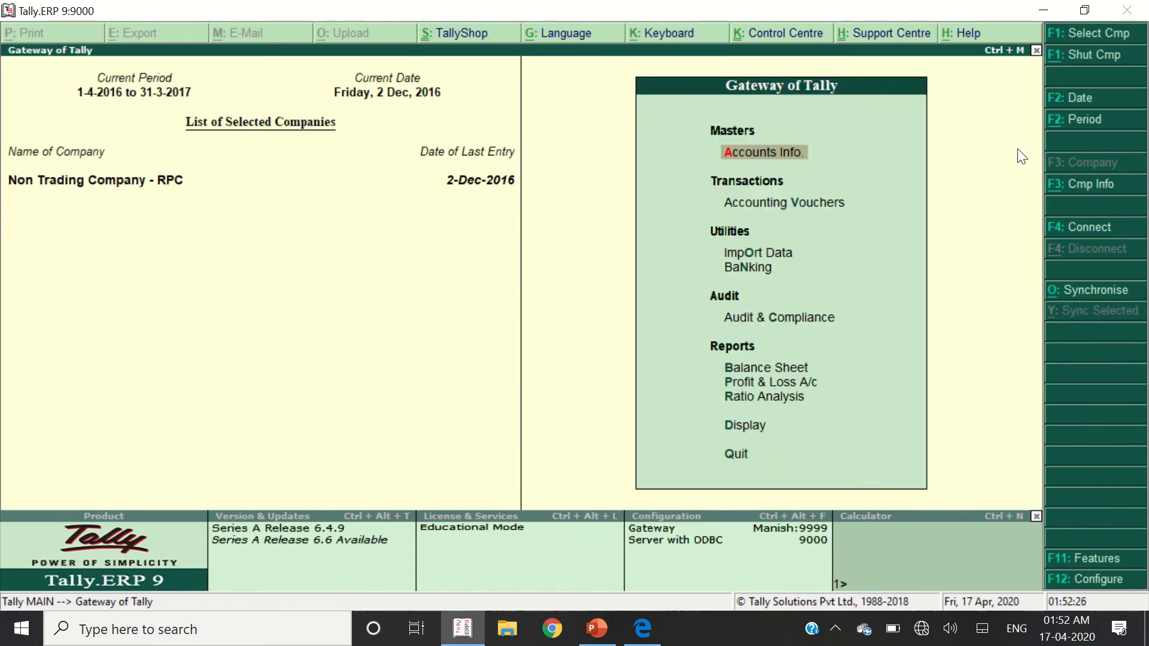
key(v)
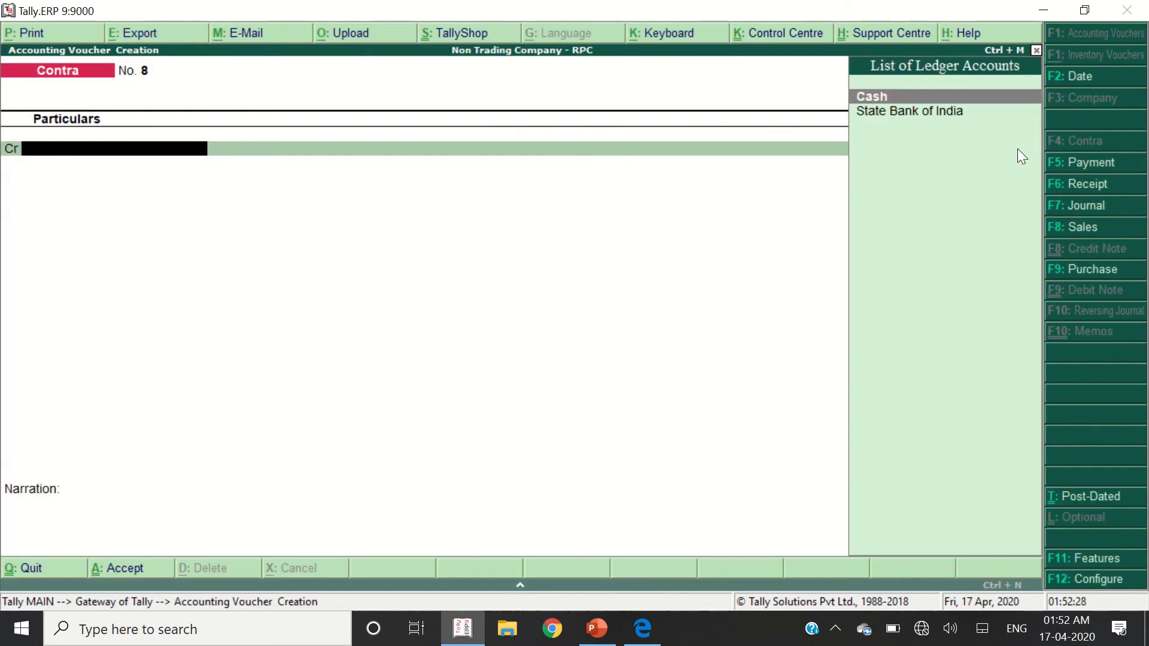
key(Escape)
key(Escape)
key(n)
key(Up)
- Start a Journal voucher and debit ME Fees with 4,500.00
key(v)
key(F7)
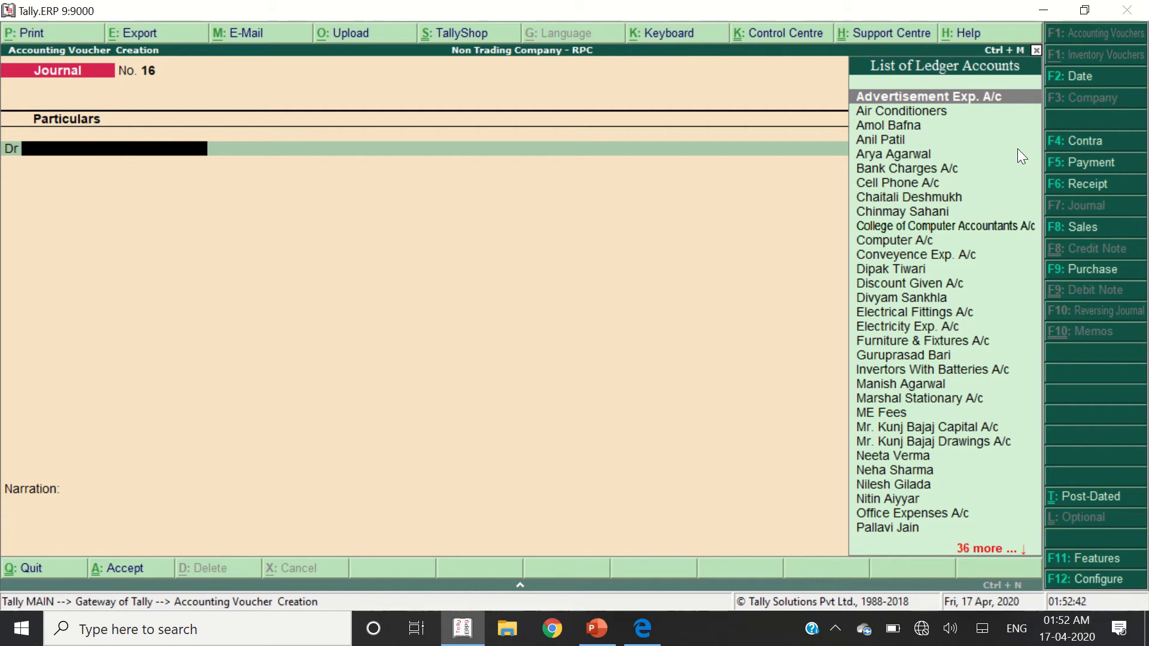
text(Mefe)
key(Return)
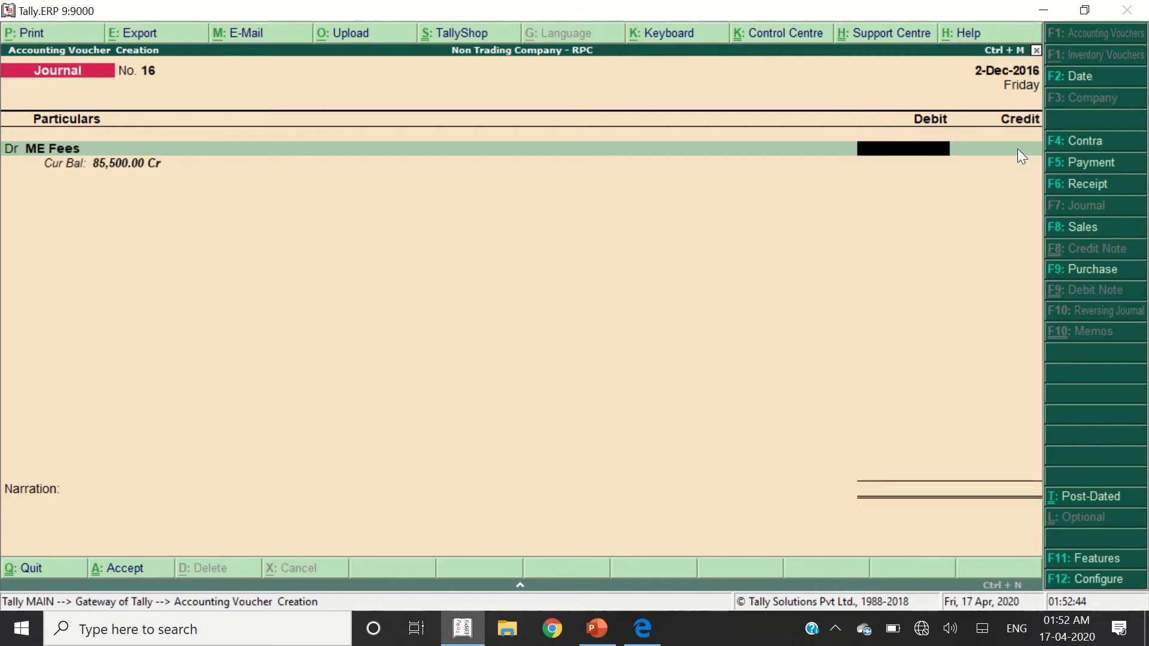
text(4500)
key(Return)
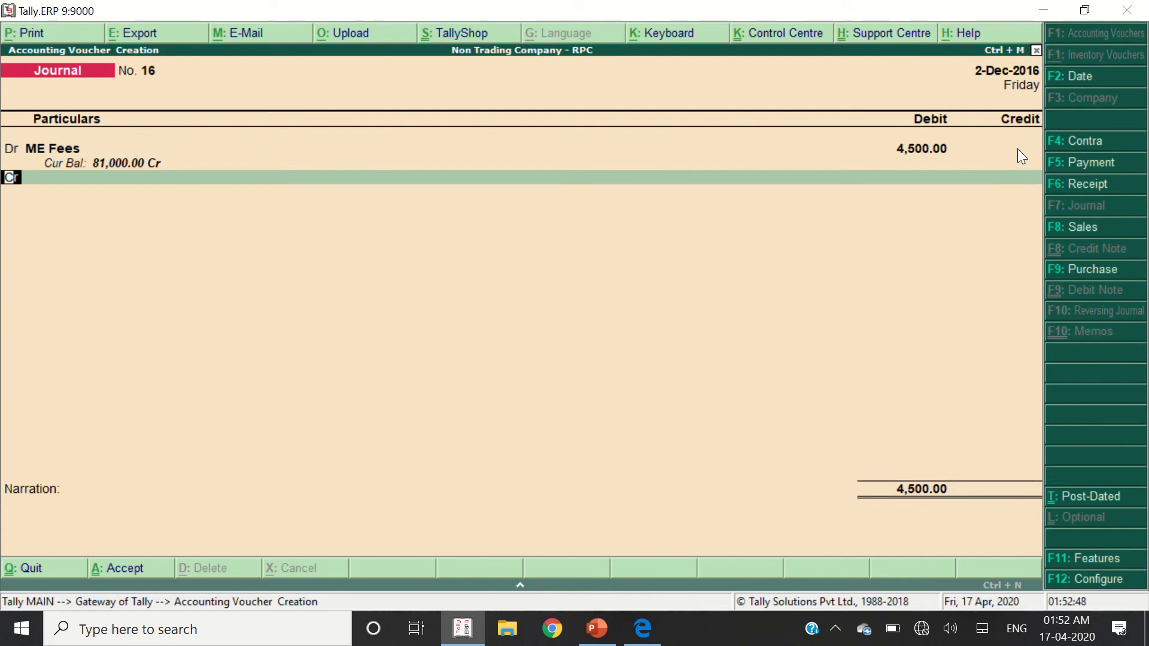
- Credit the discontinued student's ledger with 3,000.00 in the Journal voucher
key(Return)
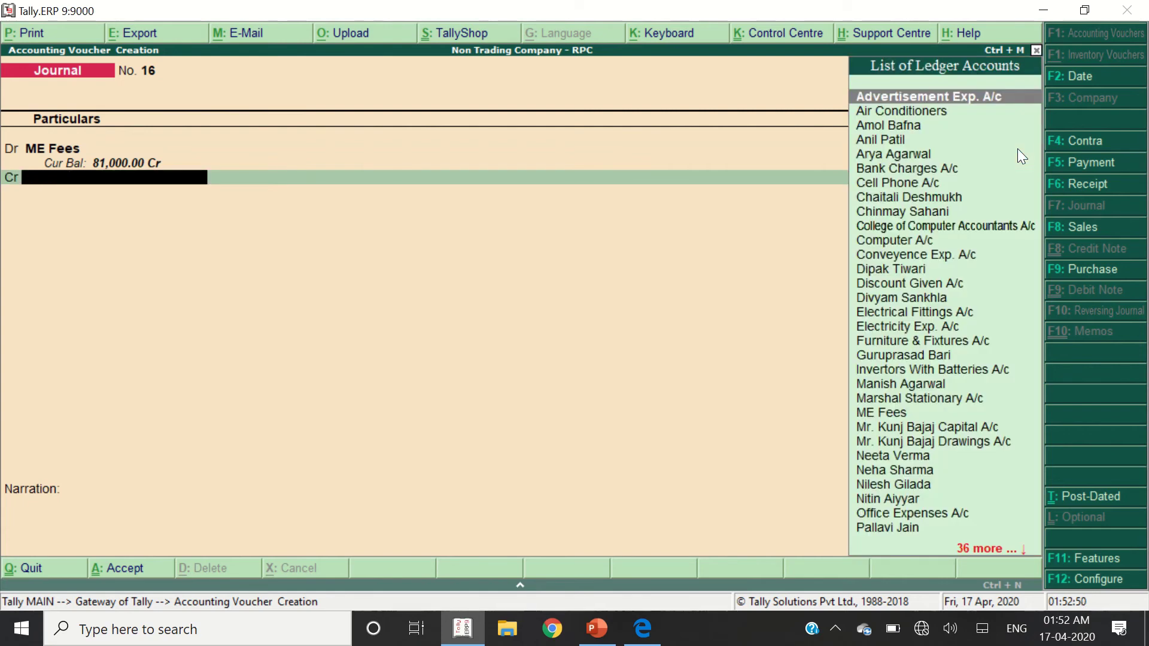
text(Sagar)
key(Return)
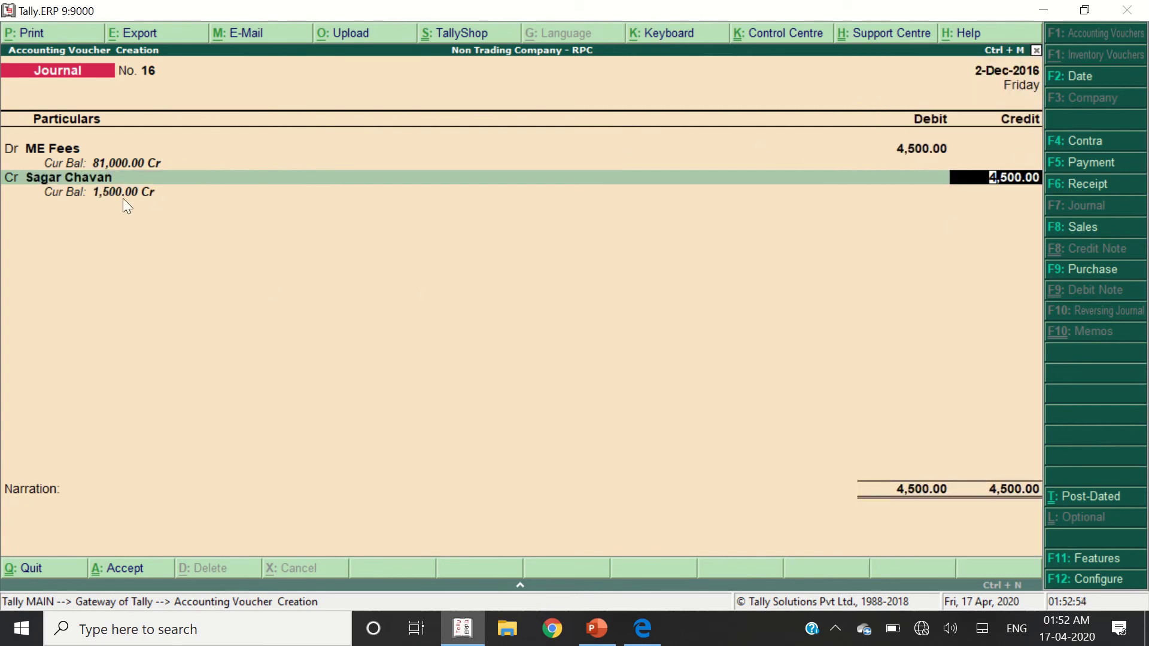
text(3000)
key(Return)
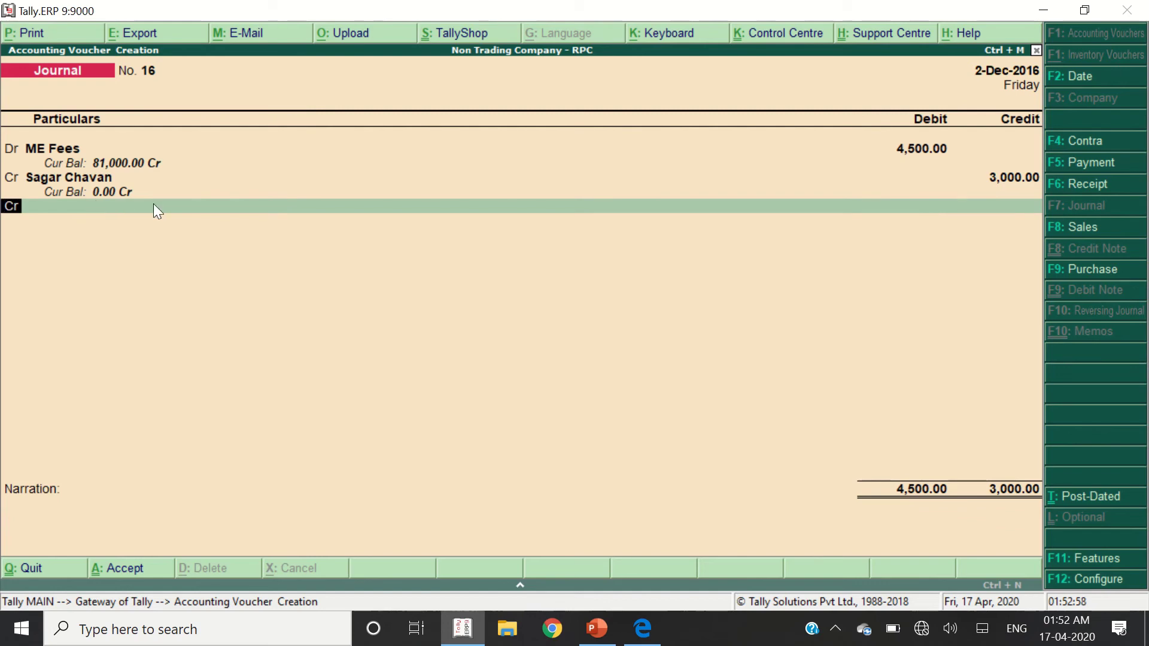
- Configure Journal vouchers to allow cash accounts
key(Return)
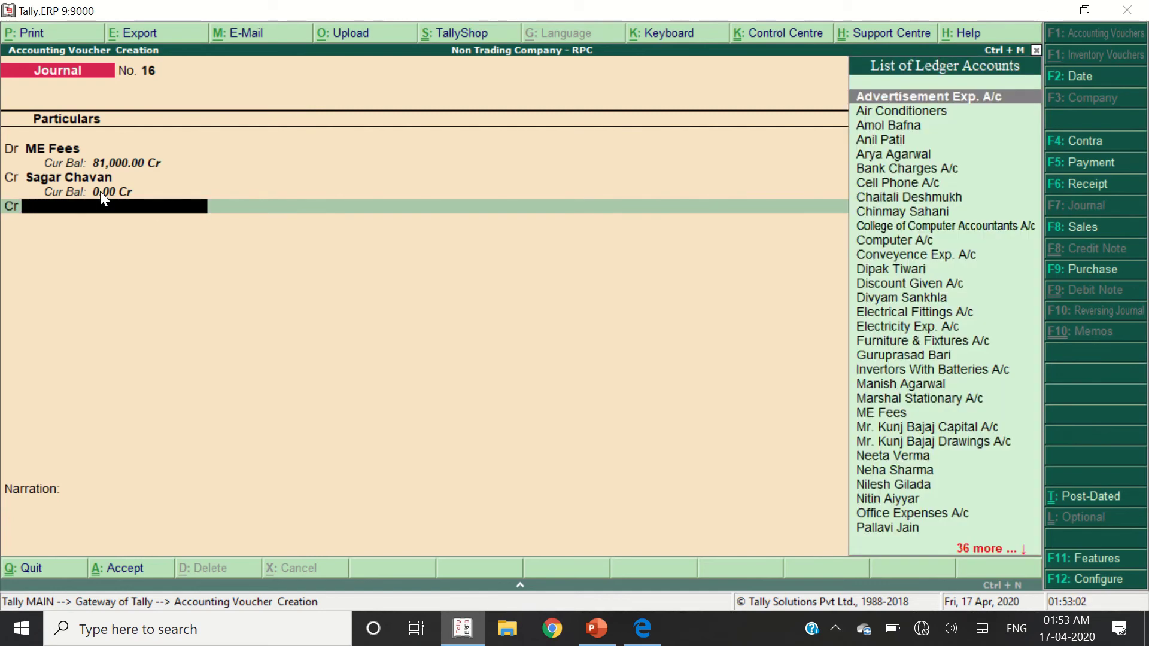
text(ca)
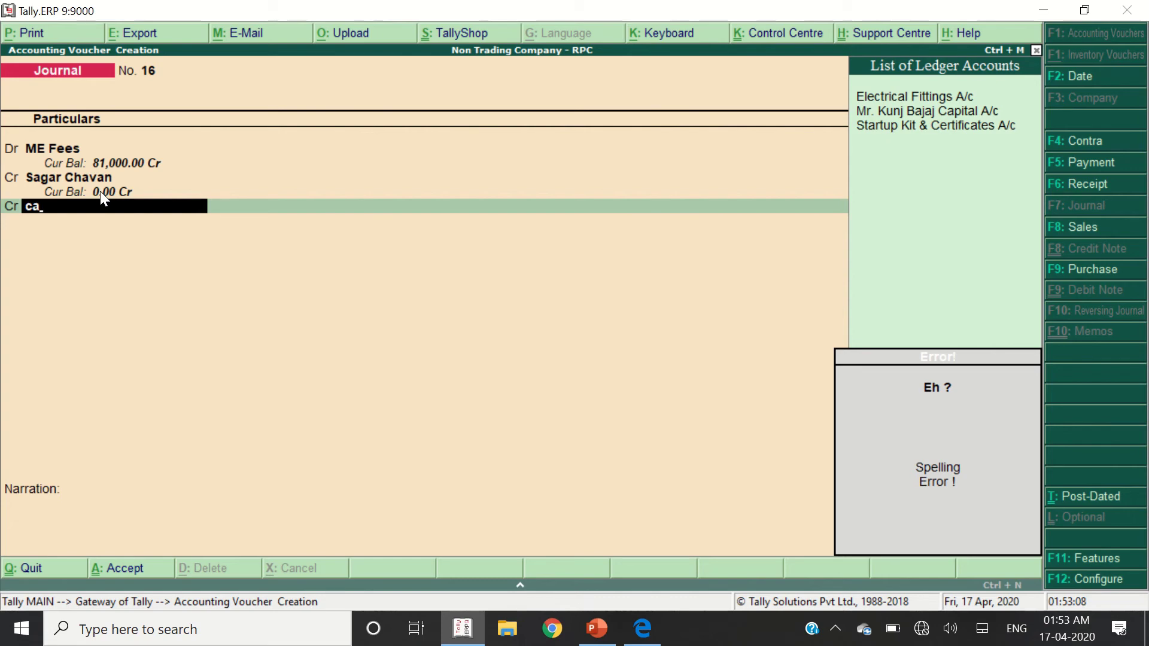
key(F12)
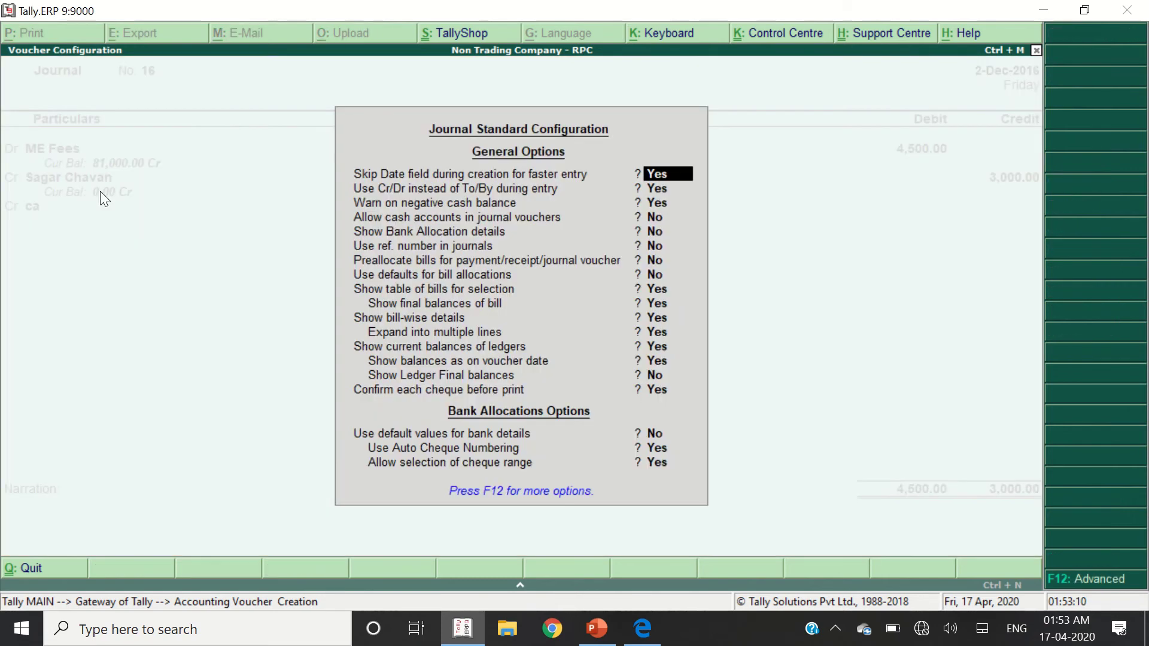
key(Down)
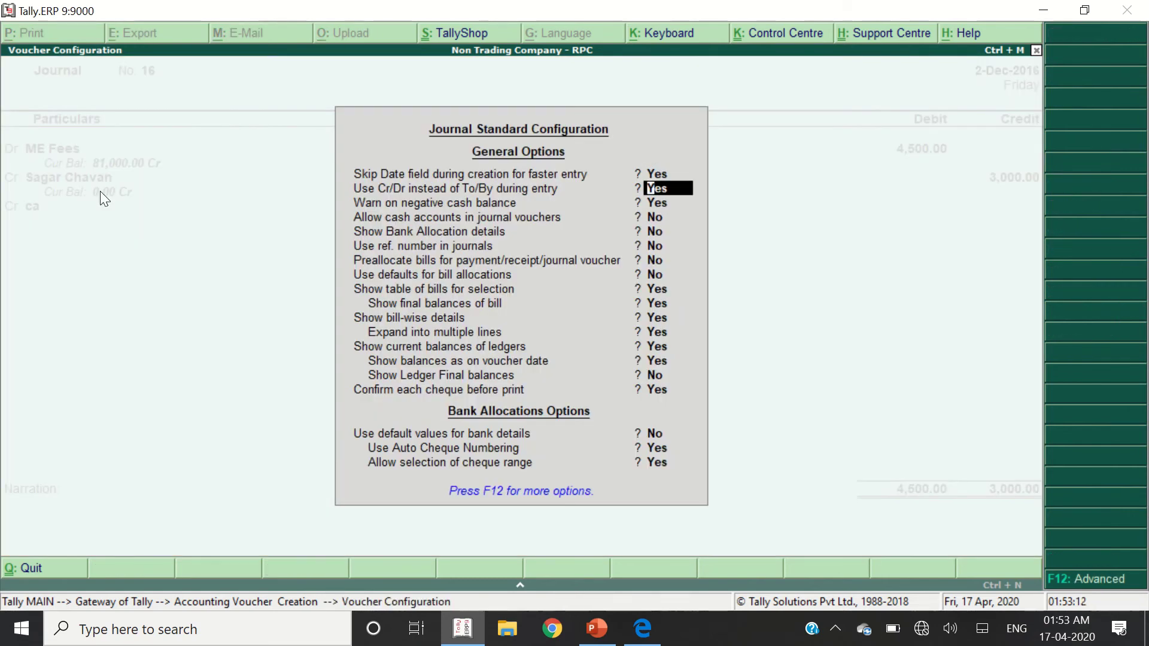
key(Down)
key(Down)
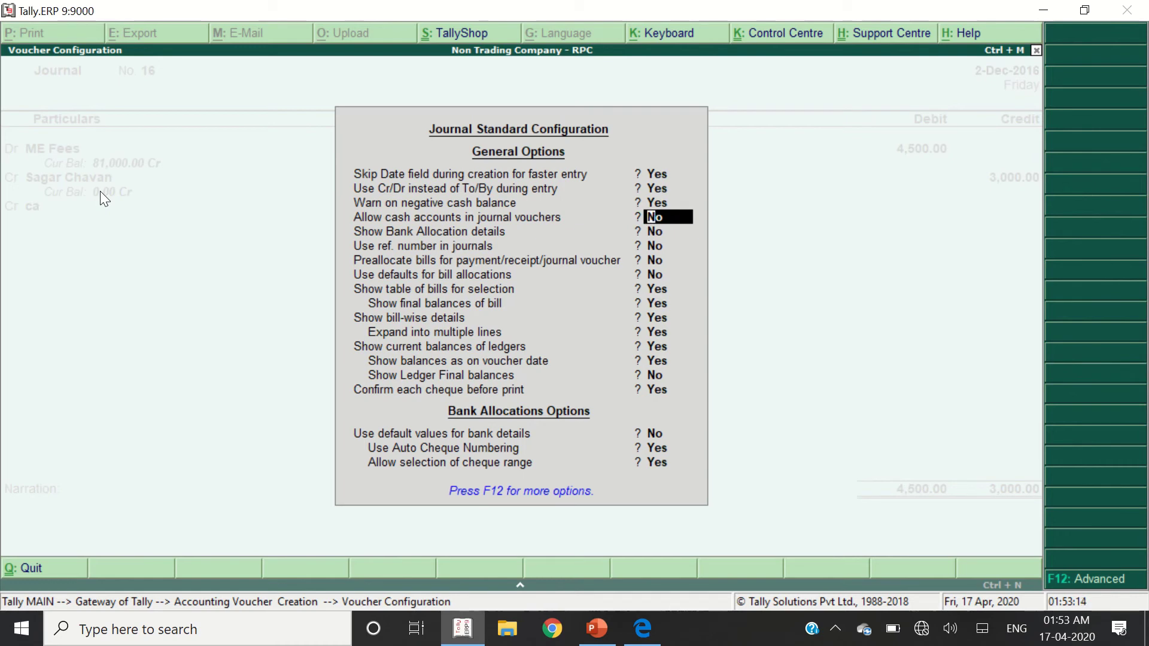
text(y)
key(Return)
key(Up)
key(Down)
key(Down)
key(Down)
key(Down)
key(Down)
key(Down)
key(Down)
key(Down)
key(Down)
key(Down)
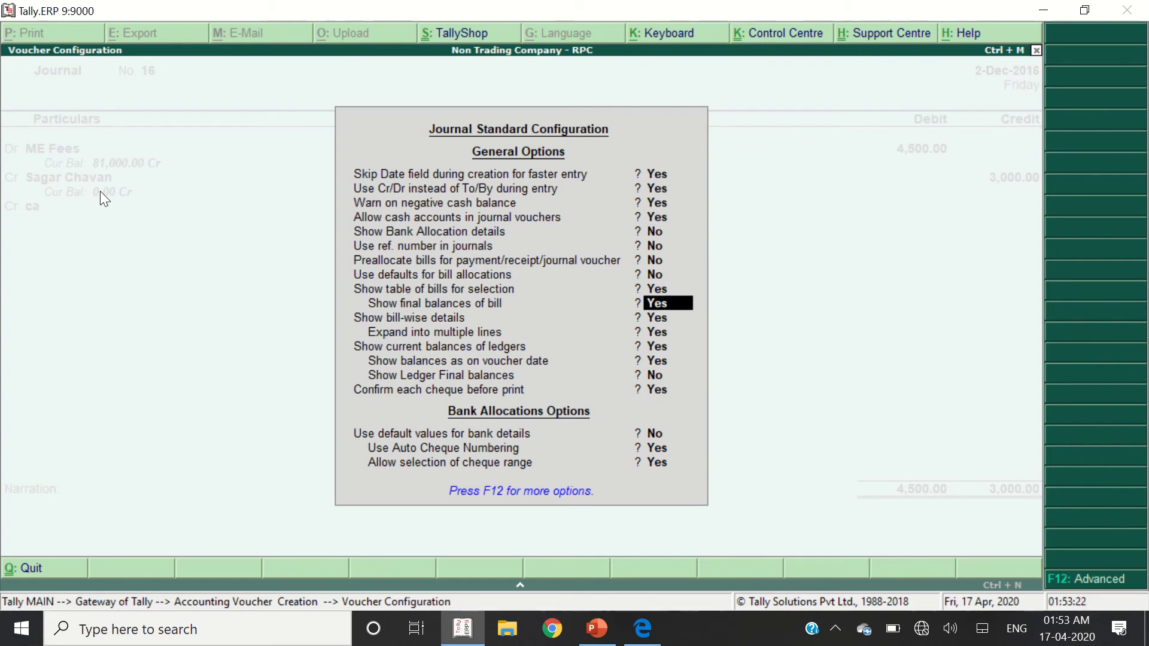
key(Down)
key(Down)
key(Down)
key(Down)
key(Down)
key(Return)
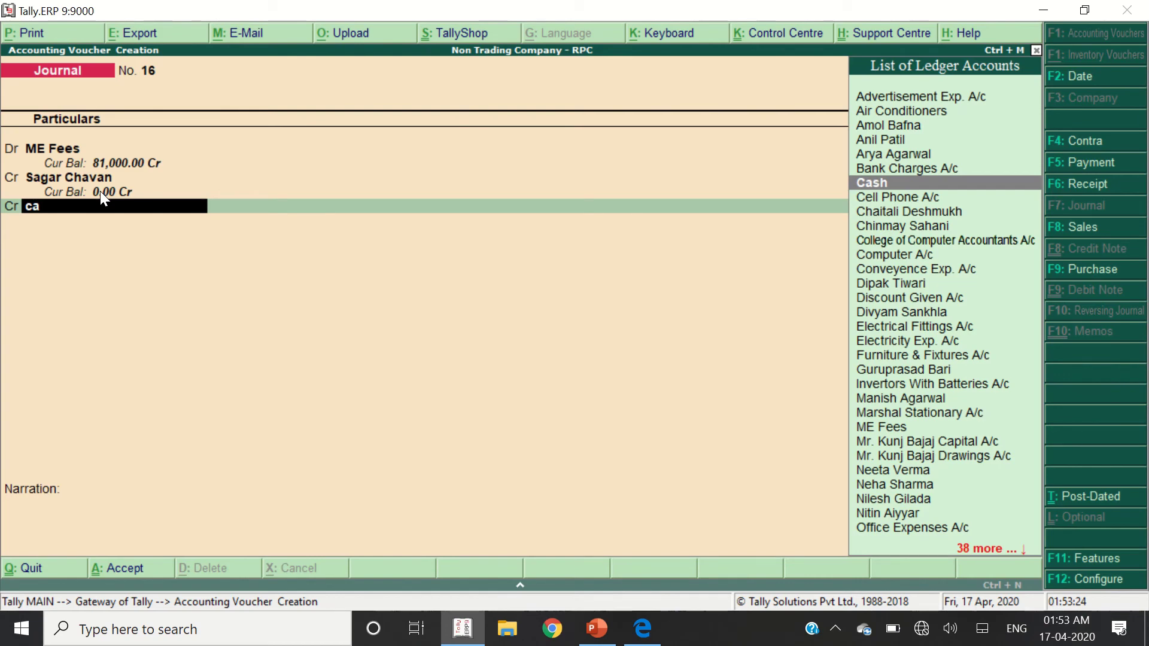
- Credit the Cash ledger with 1,200.00 in the Journal voucher
text(cas)
key(Return)
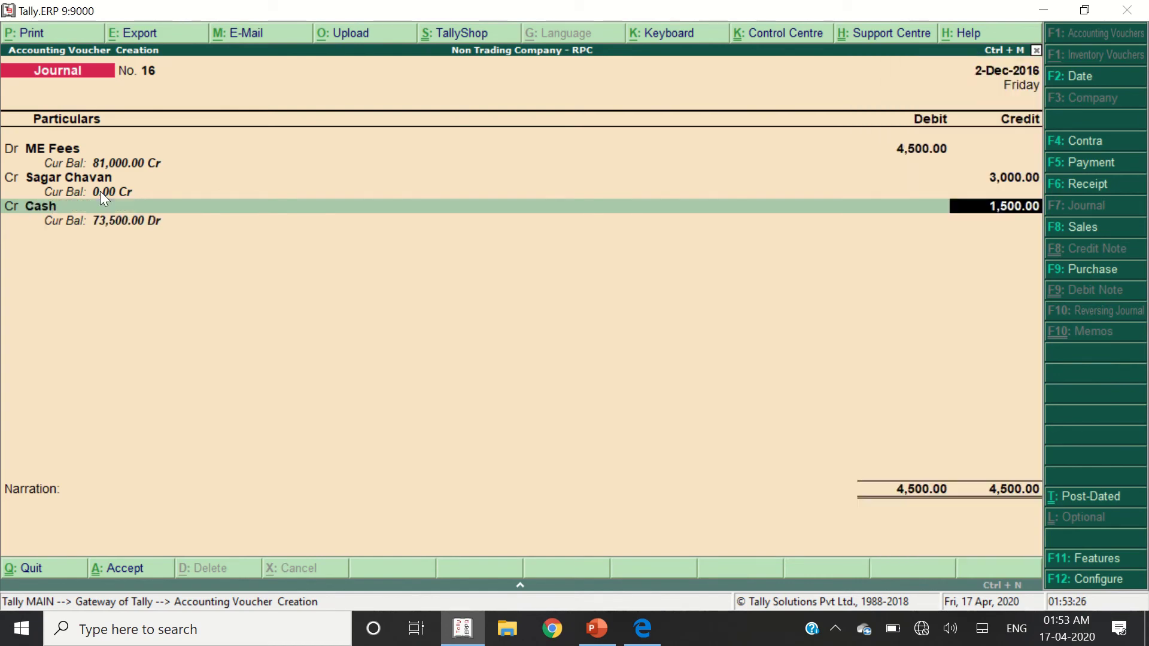
text(1200)
key(Return)
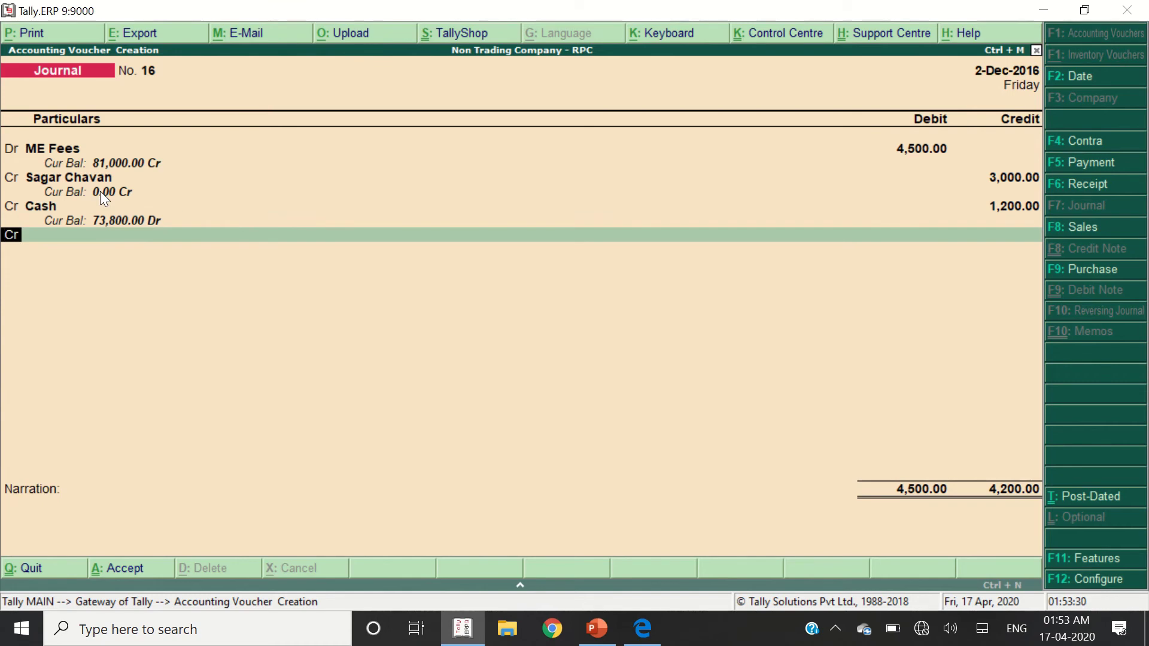
- Create a ledger named Registration Fees under Direct Incomes from the next credit line of the Journal voucher
key(Return)
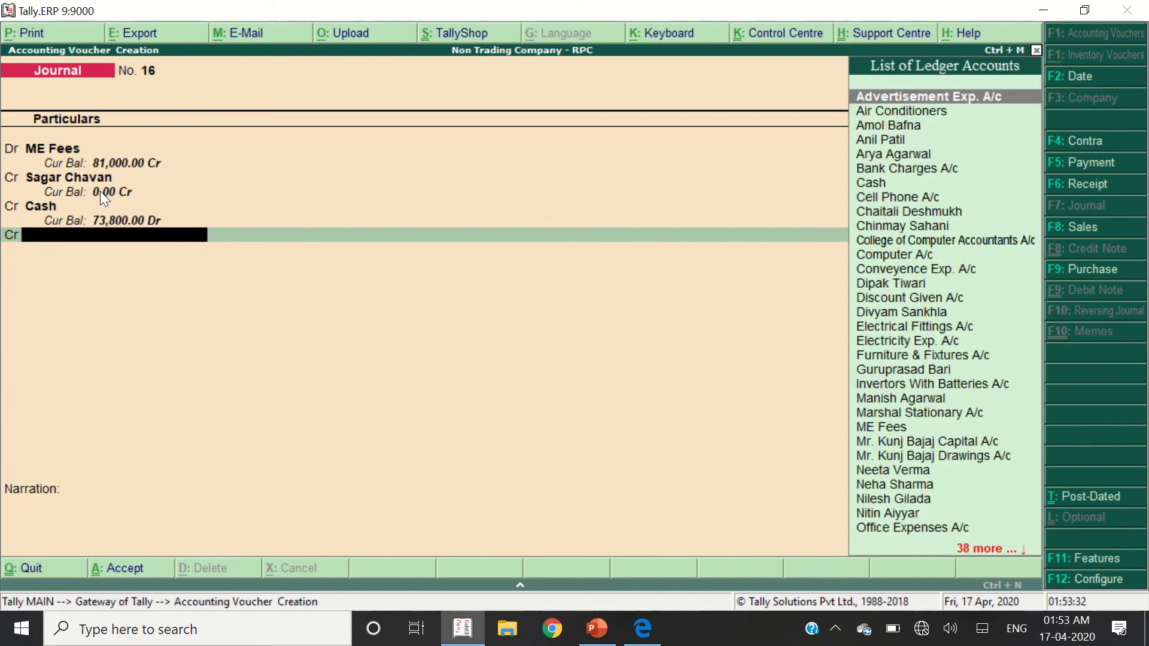
key(BackSpace)
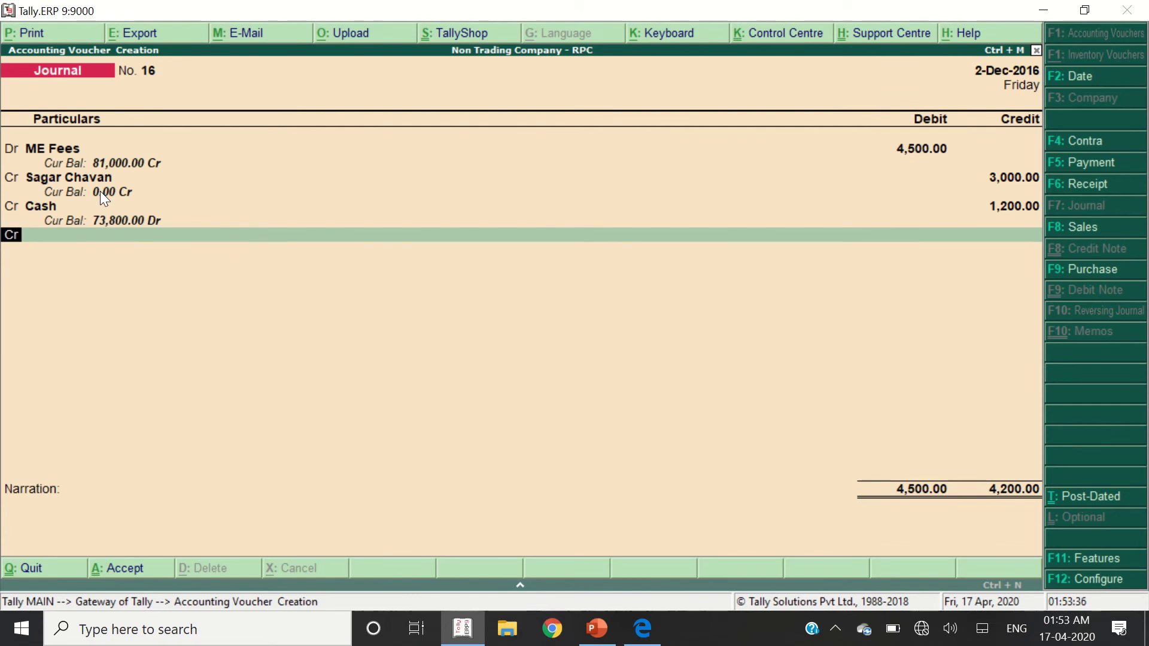
key(Return)
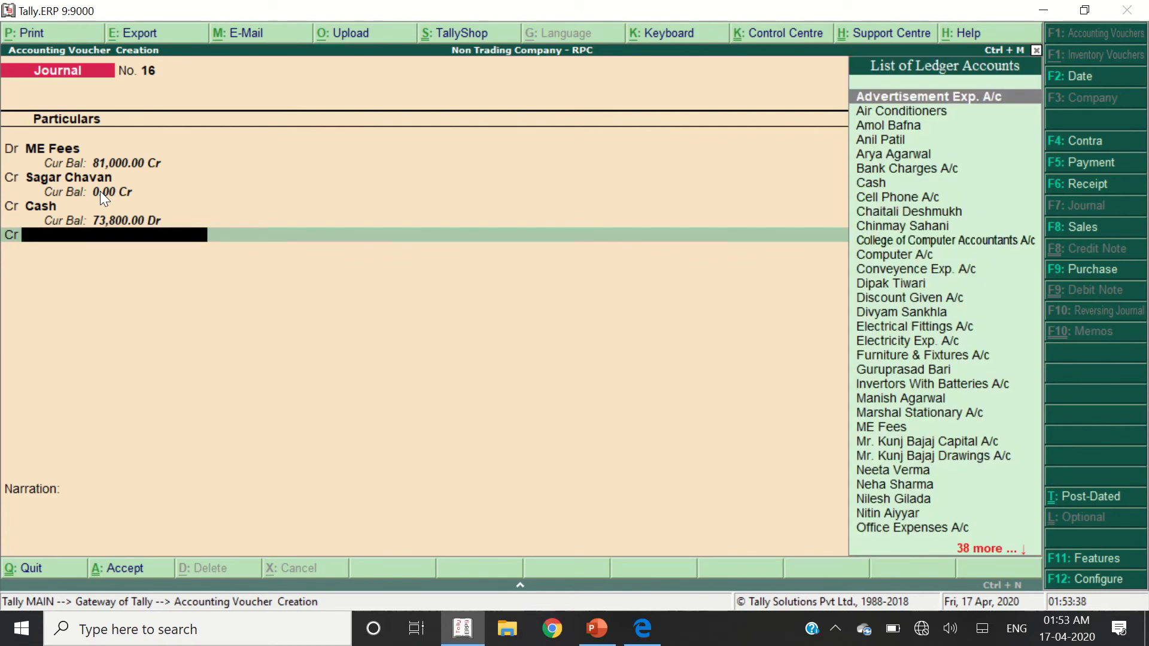
key(alt+c)
text(Registr)
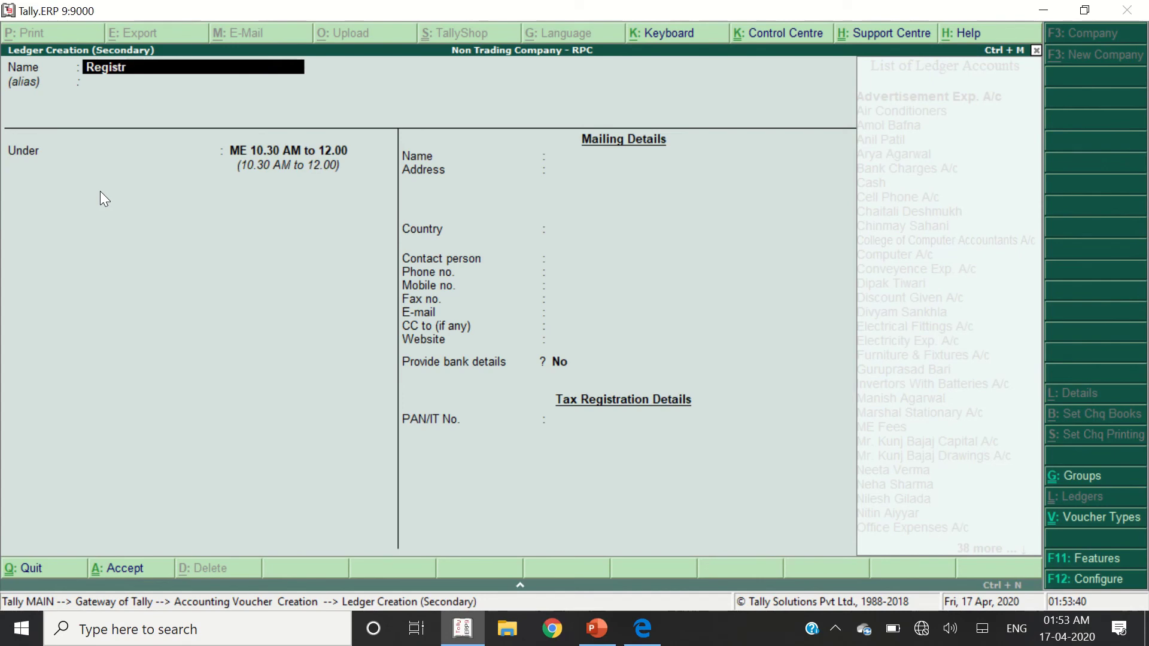
text(ation Fees)
key(Return)
key(Return)
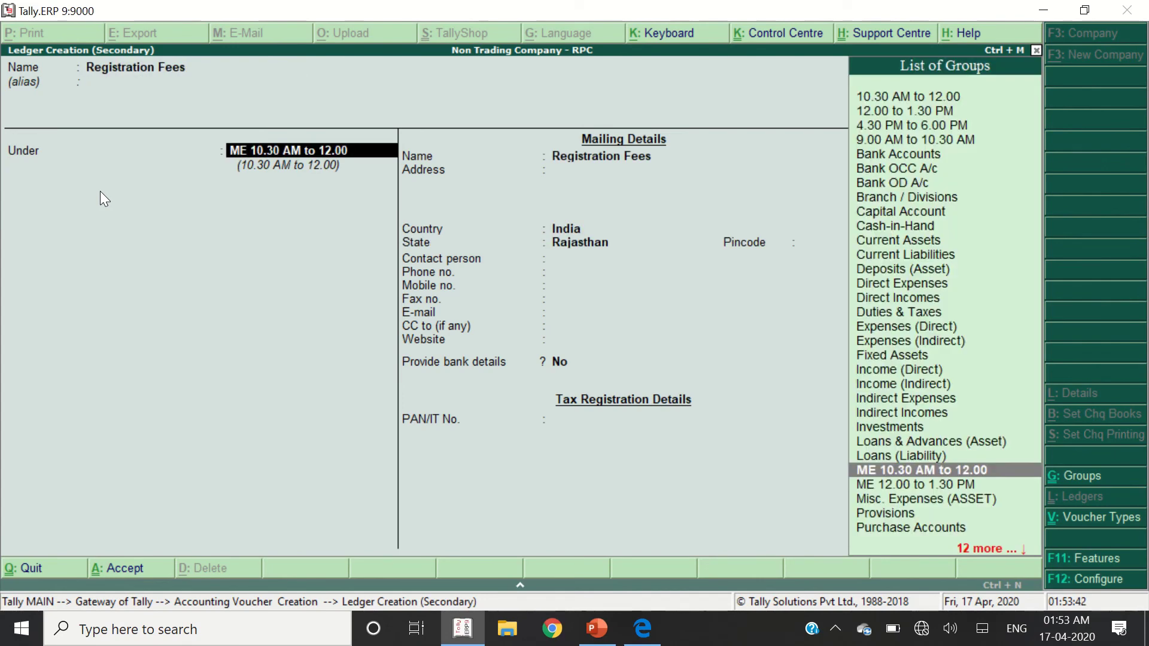
text(Dire)
key(Down)
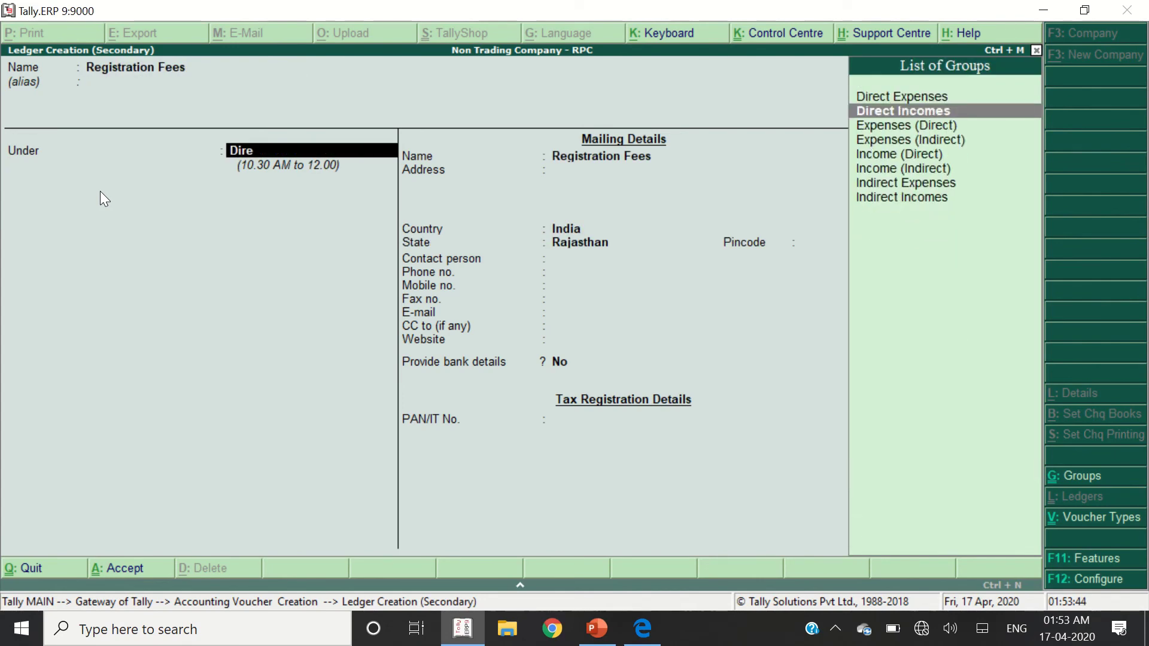
key(Return)
key(Return)
key(Return)
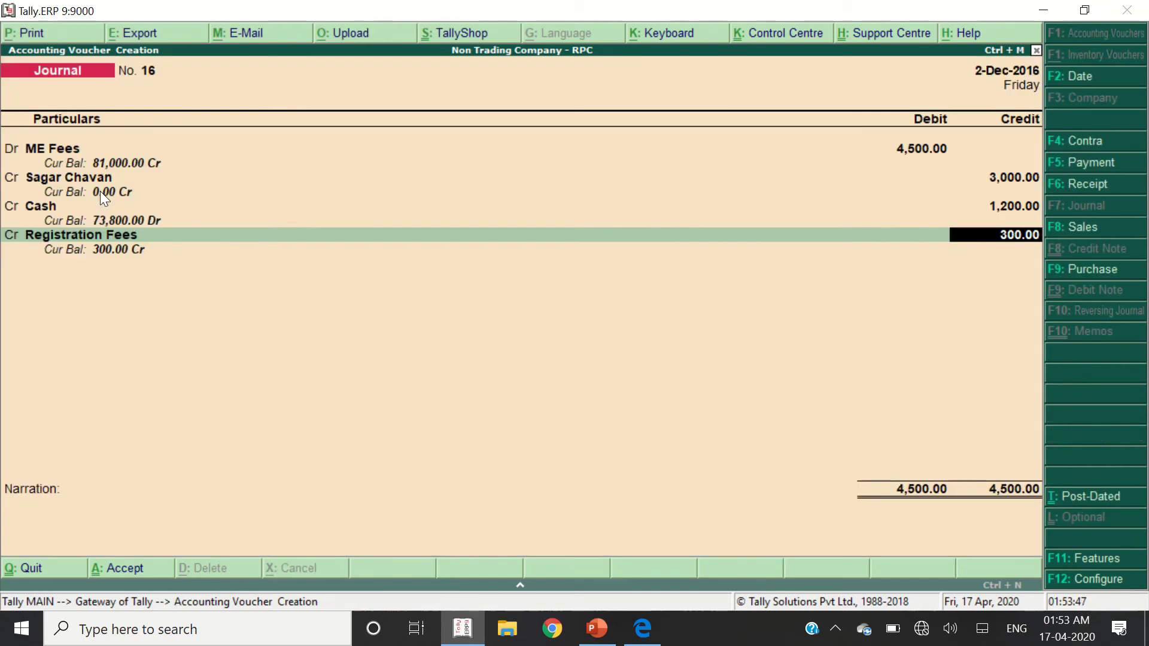
- Credit Registration Fees with 300.00, leave the narration blank and save the Journal voucher
key(Return)
key(Return)
key(Return)
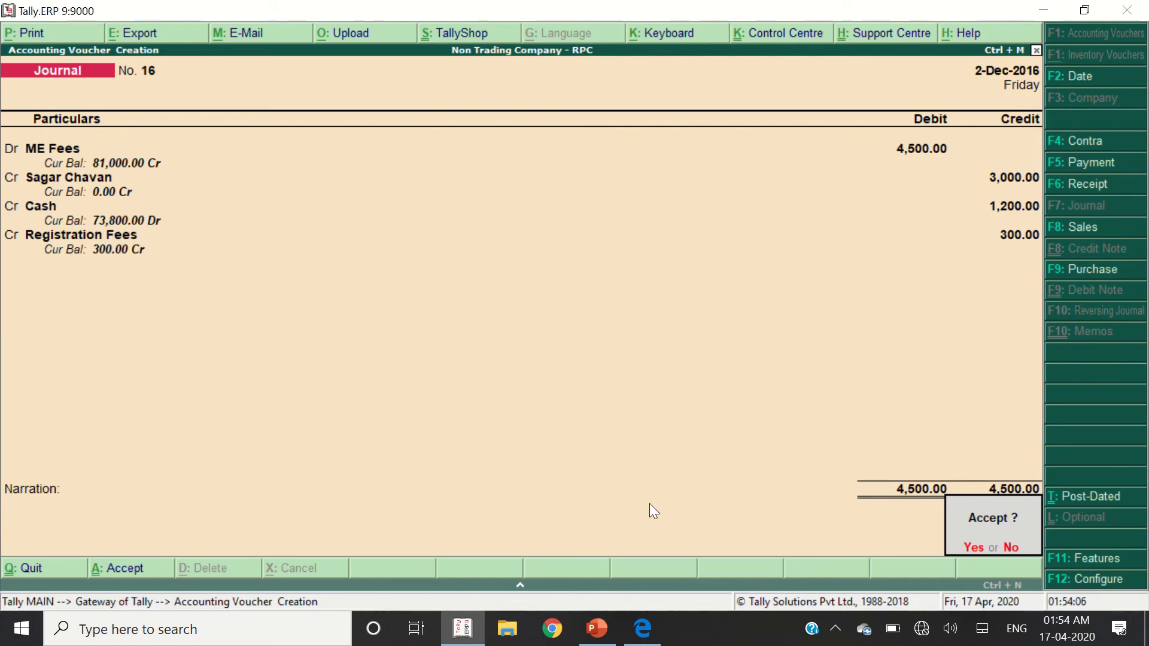
key(Return)
- Switch to the practice PDF and read transaction 68 about the cash withdrawal for personal use
key(alt+Tab)
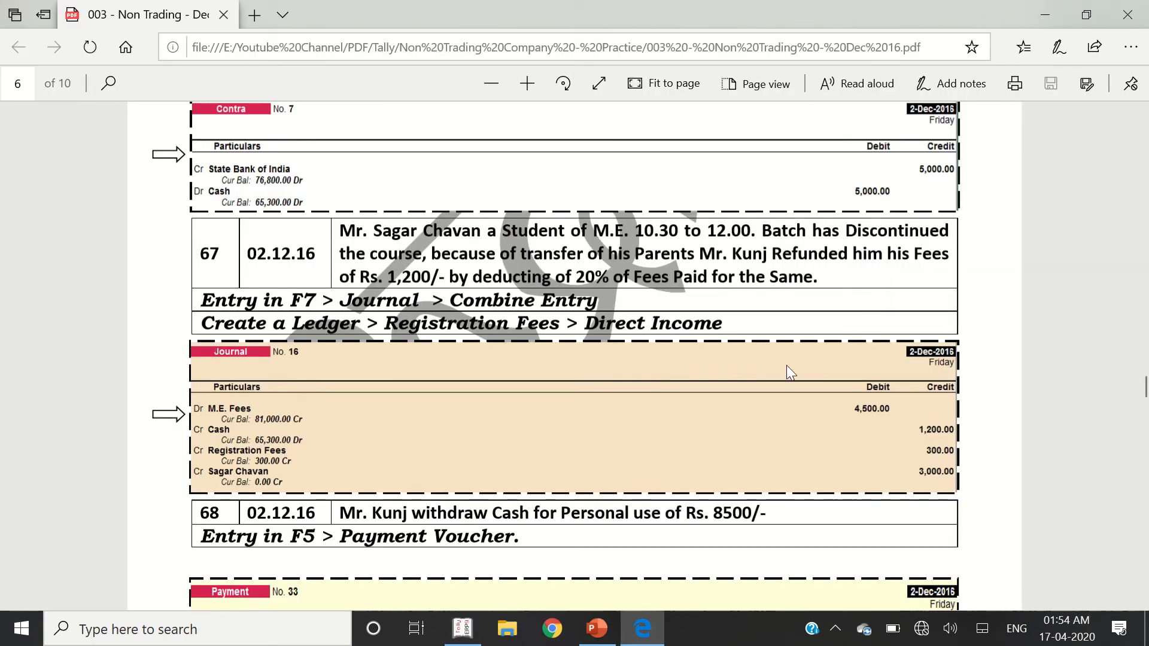
scroll(544, 383, down, 5)
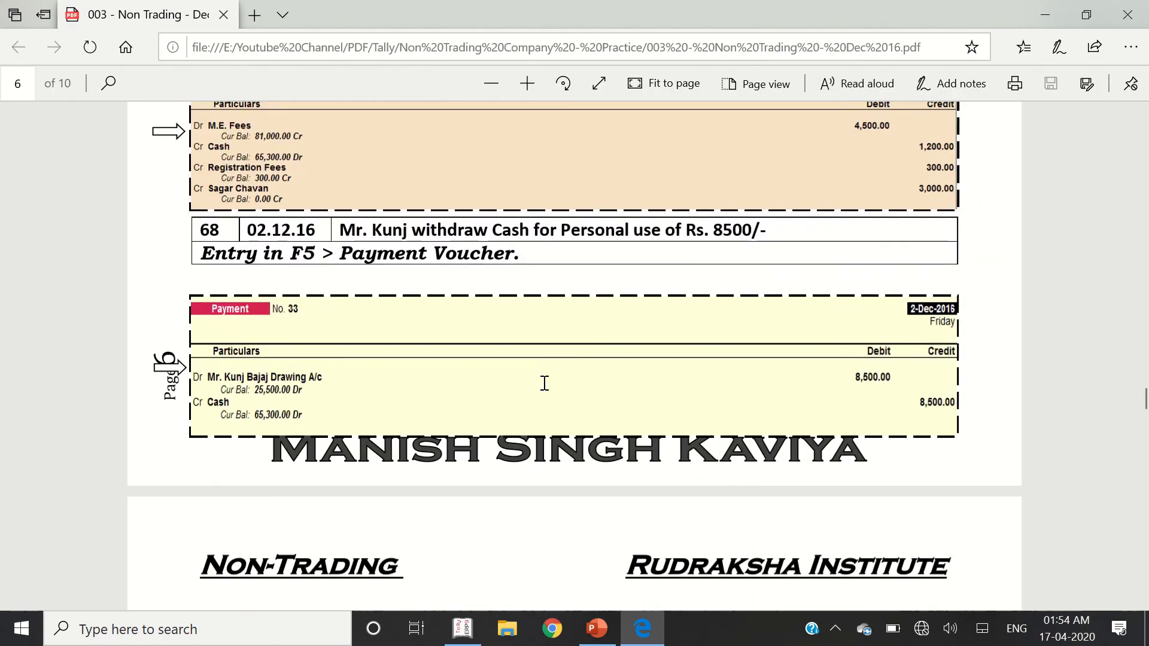
drag(510, 230, 751, 240)
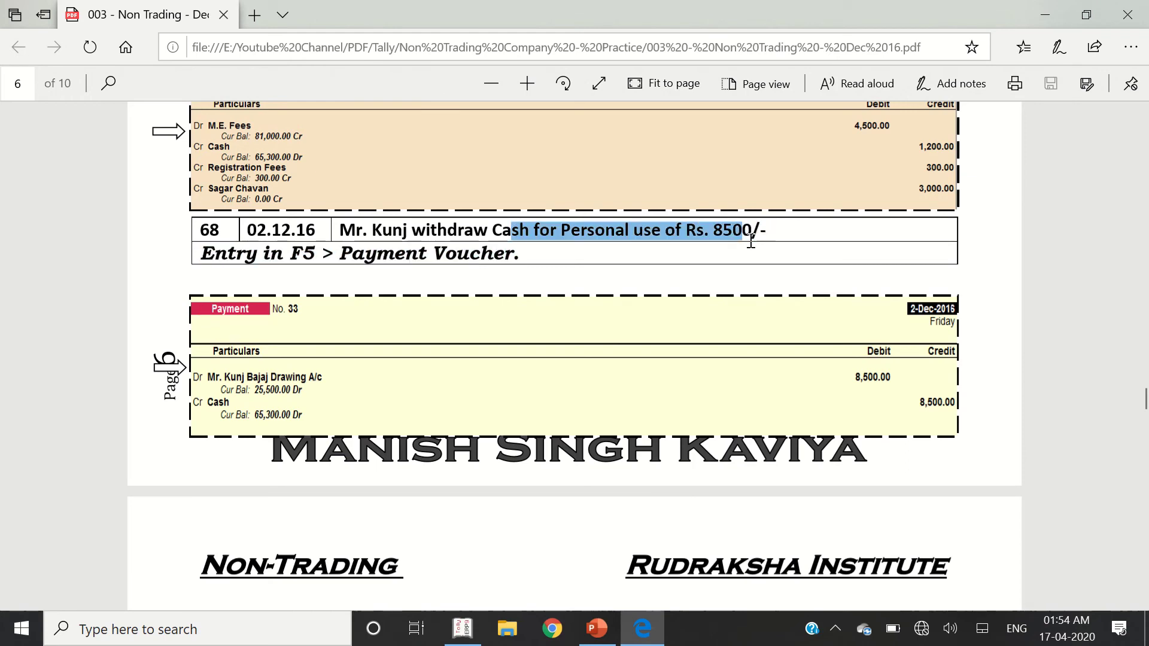
click(751, 240)
- Switch to Tally.ERP 9 and save a Payment voucher debiting the owner's Drawings account with 5,000.00 and crediting Cash
key(alt+Tab)
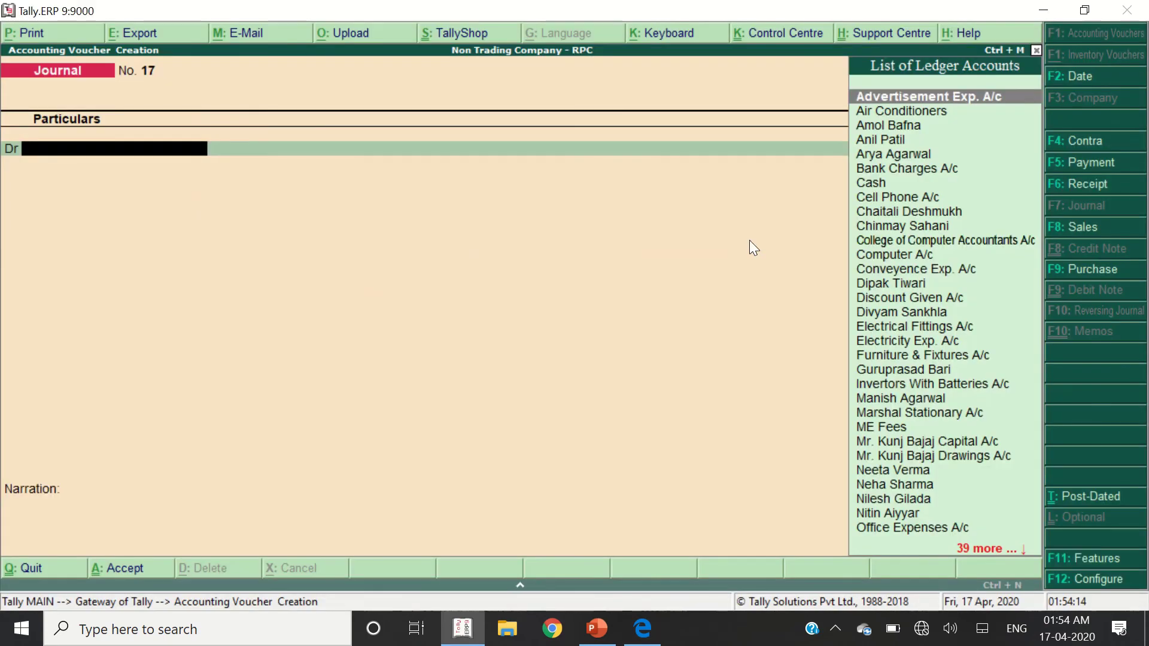
key(F5)
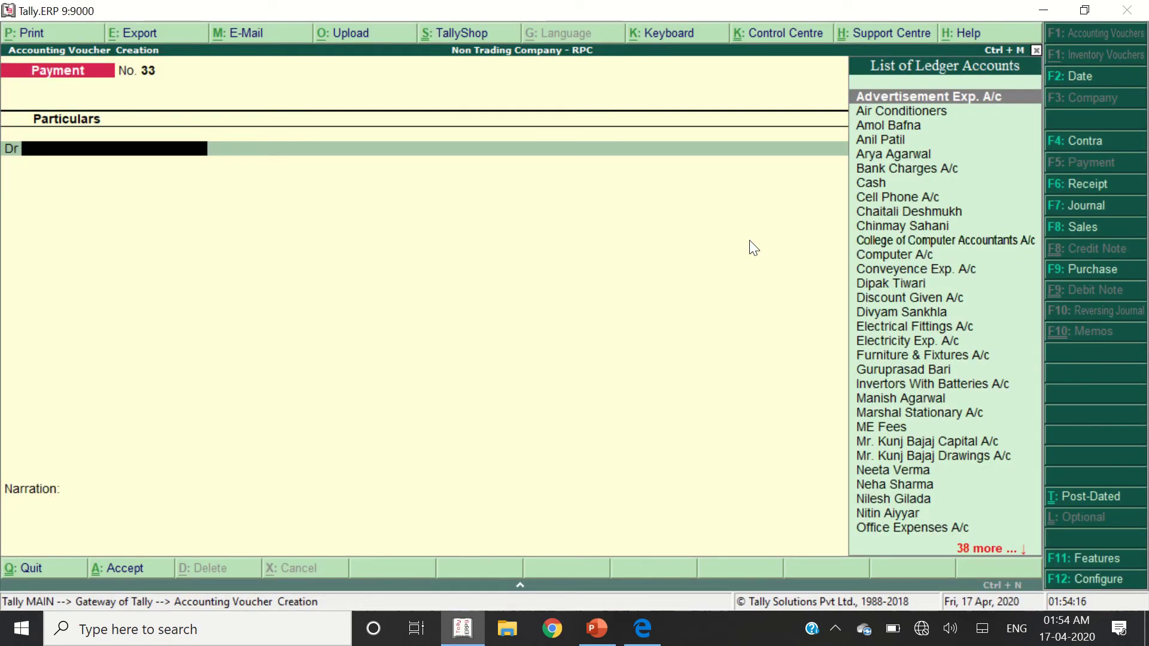
text(Draw)
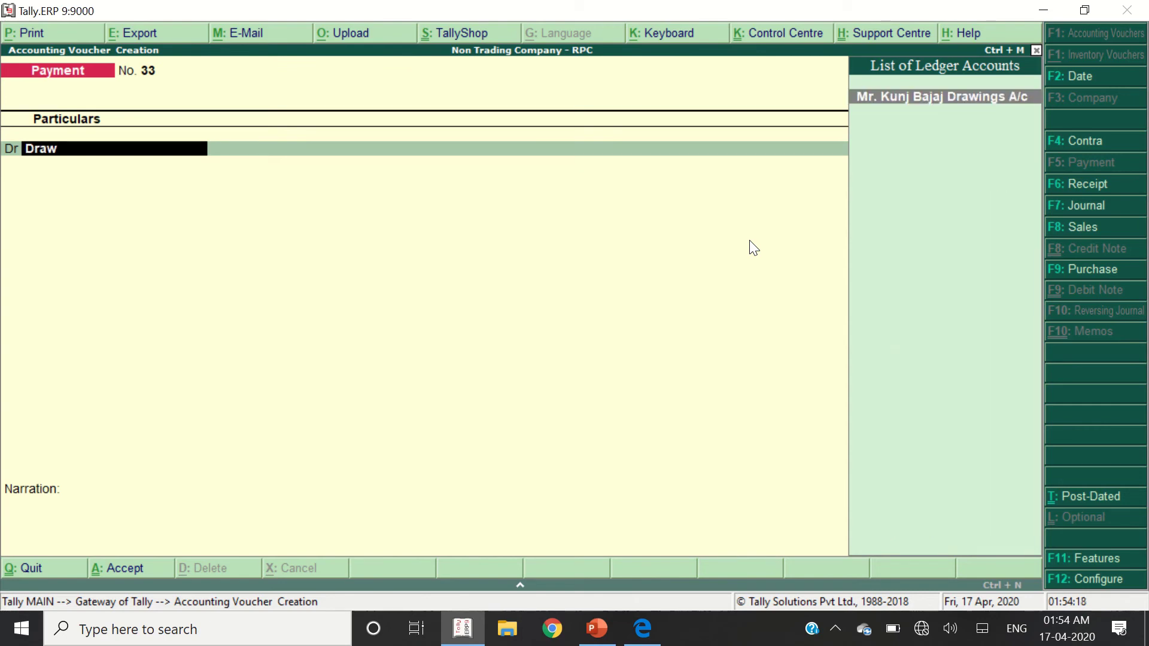
key(Return)
text(5000)
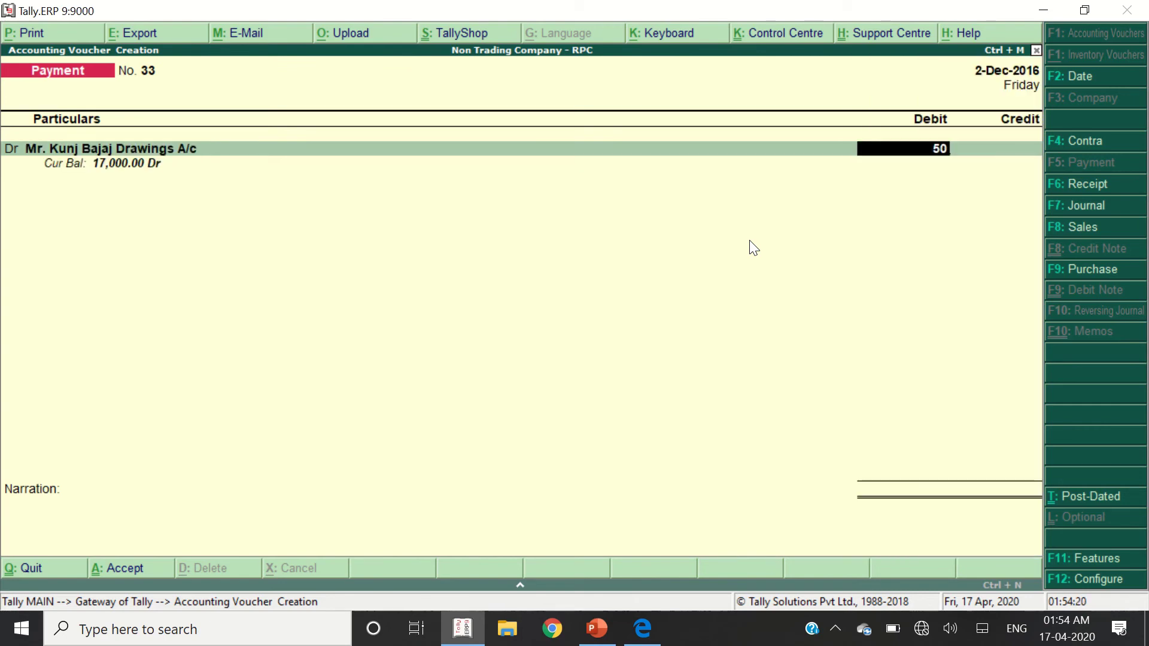
key(Return)
key(Return)
key(Return)
key(Return)
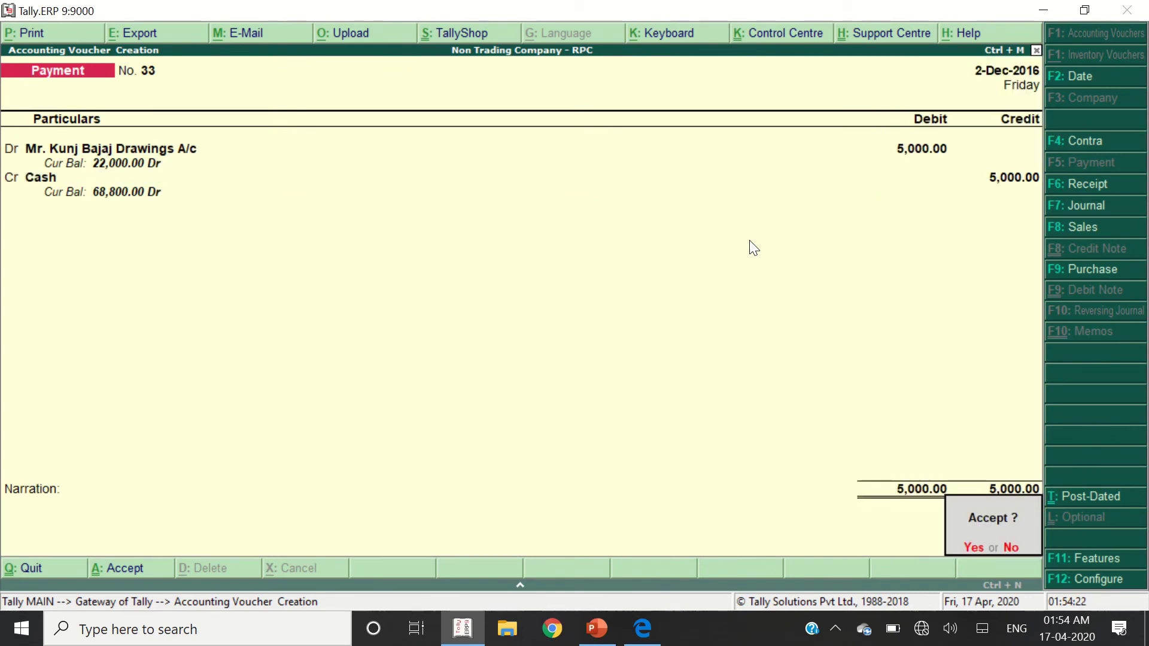
- Switch to the practice PDF and read transaction 69 about the New Year party expense paid by cheque
key(alt+Tab)
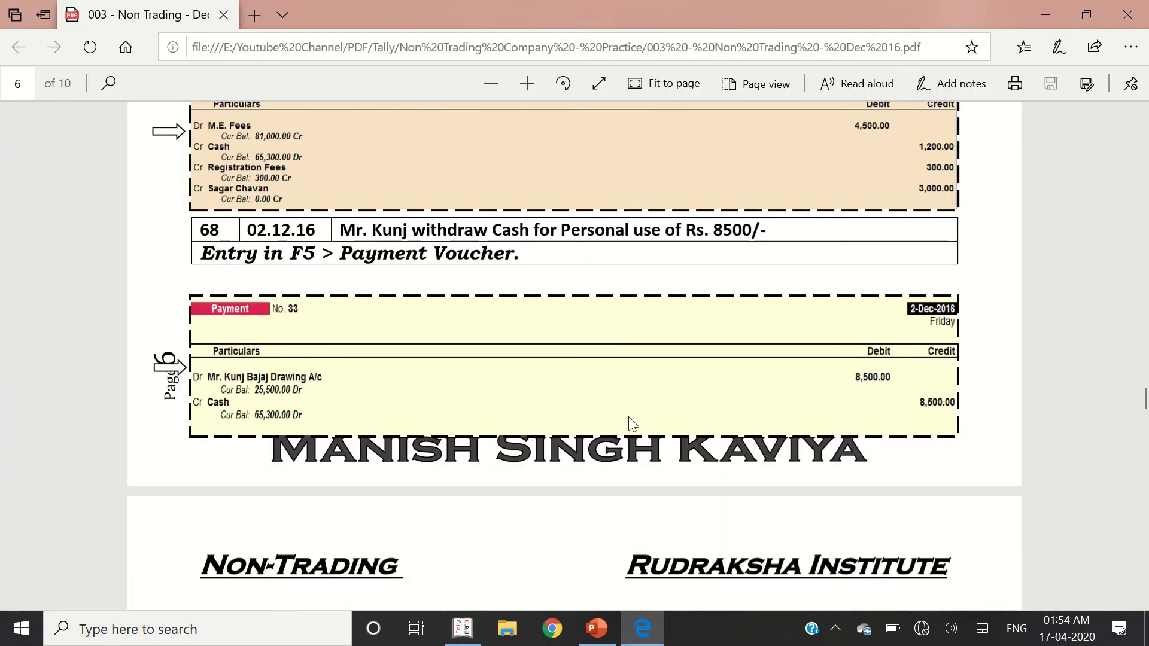
scroll(628, 423, down, 4)
scroll(633, 423, down, 4)
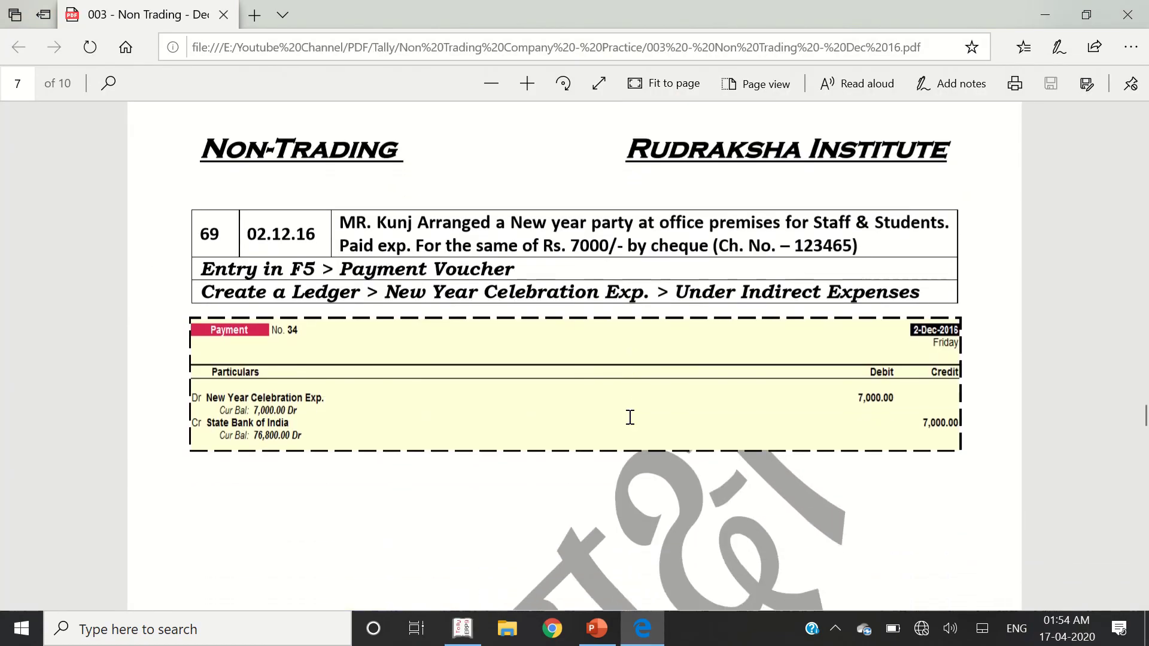
drag(601, 223, 875, 225)
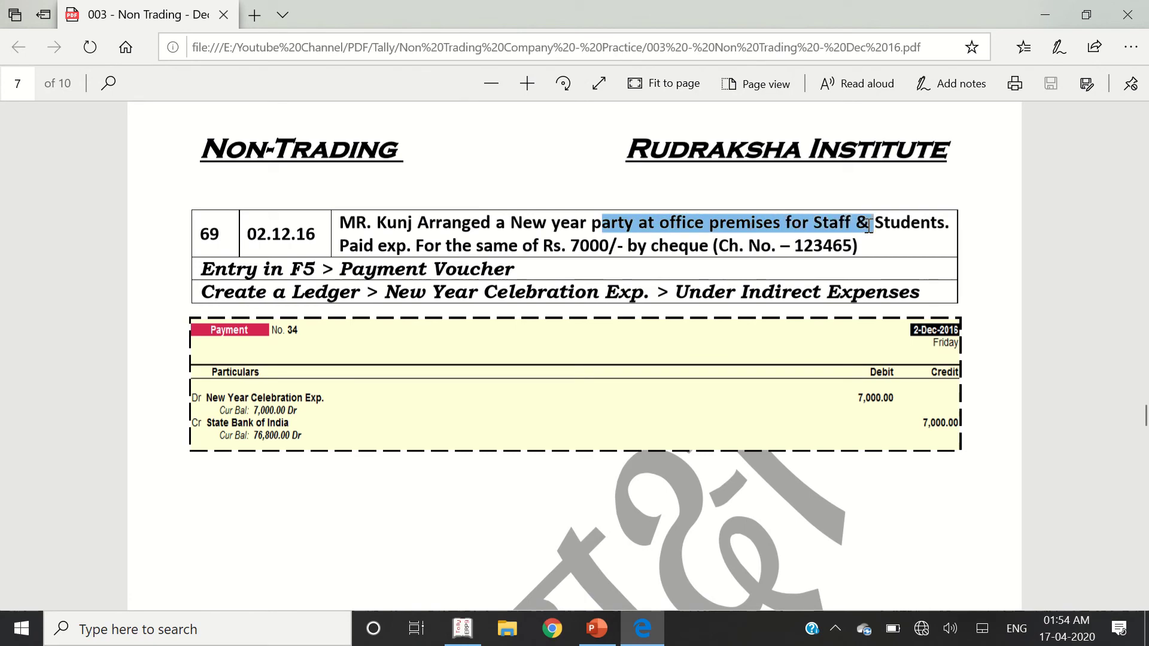
drag(623, 249, 721, 259)
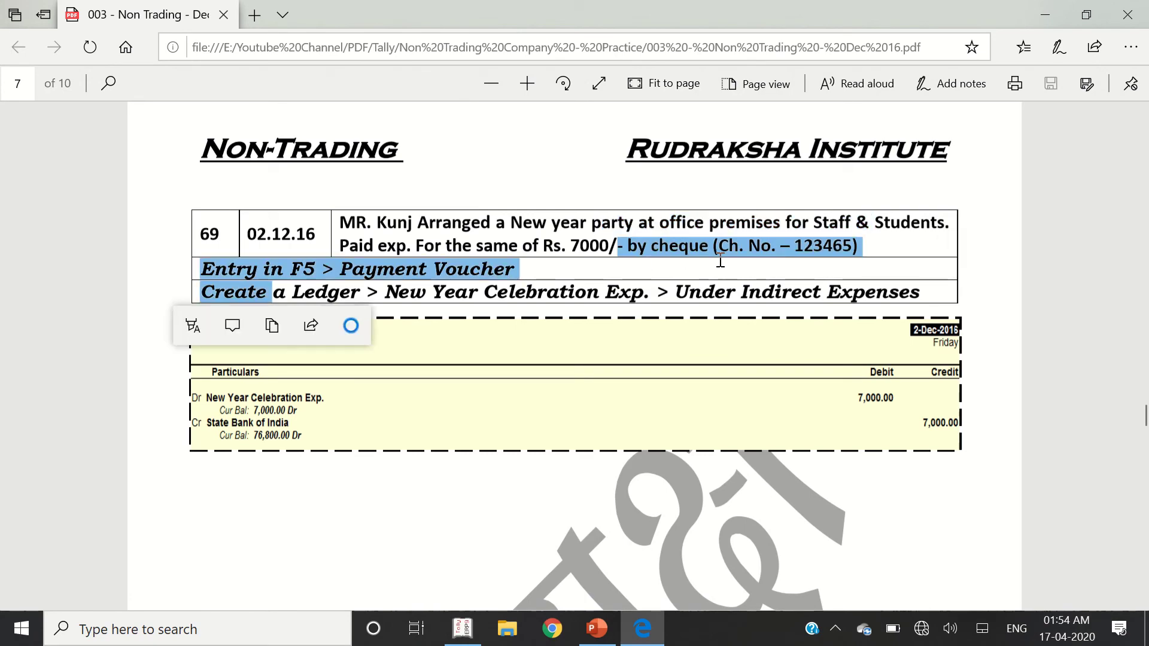
- Start a new ledger from the Payment voucher in Tally.ERP 9, and select its name, New Year Celebration Exp, in the practice PDF
key(alt+Tab)
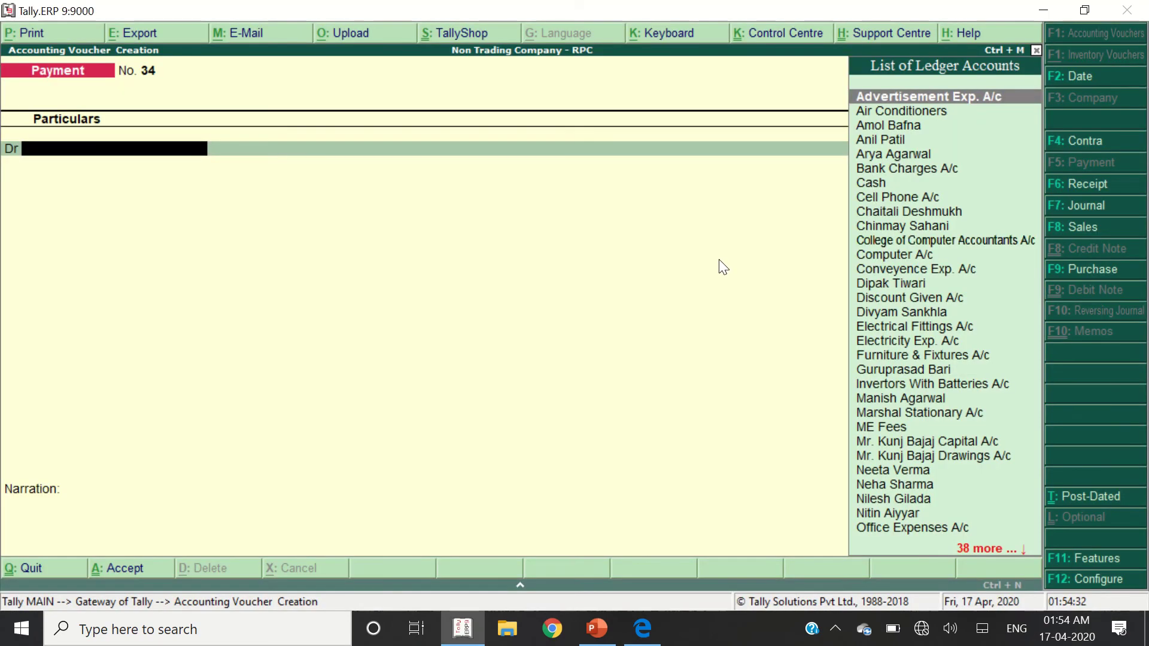
text(ne)
key(Return)
key(alt+c)
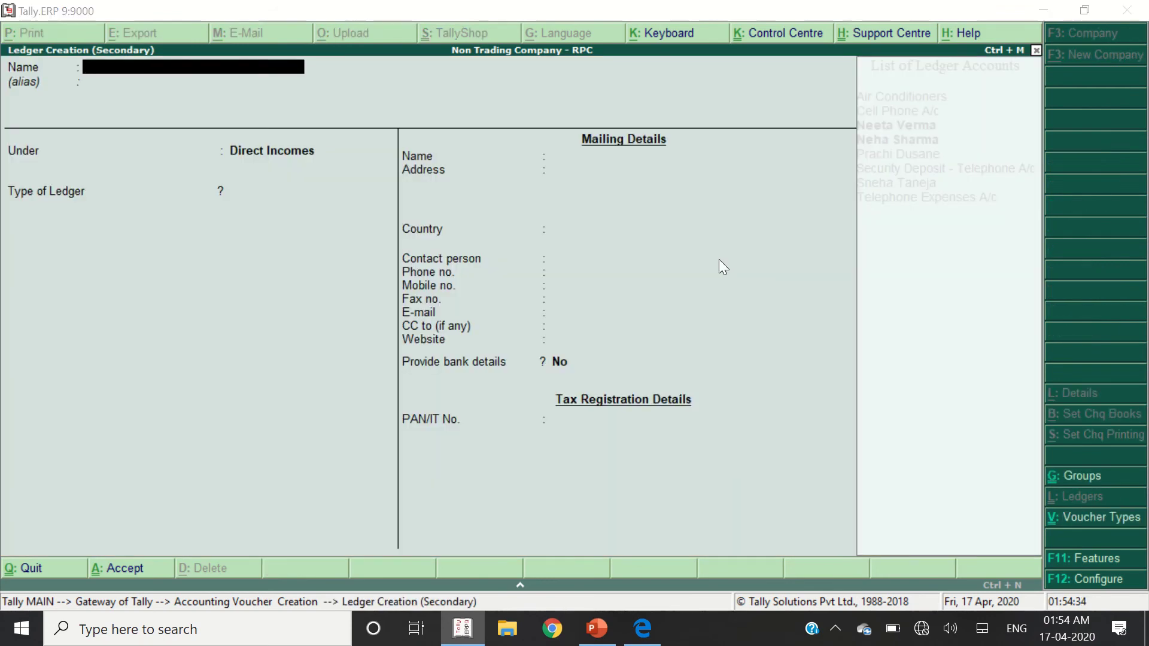
key(alt+Tab)
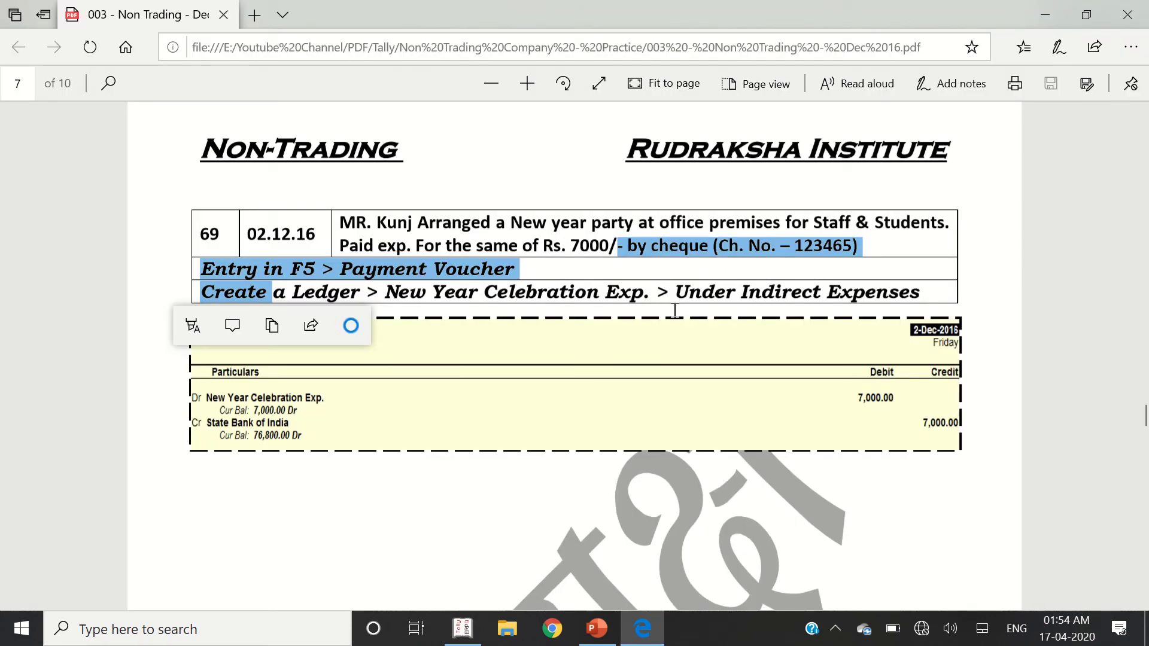
drag(643, 293, 396, 299)
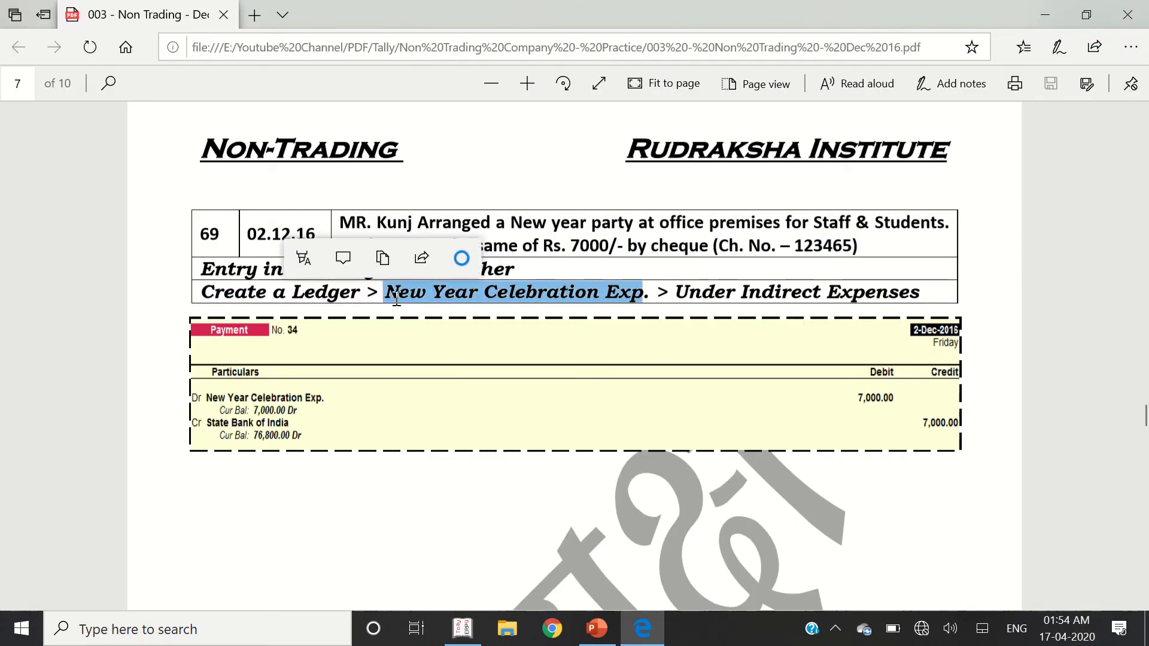
- Switch to Tally.ERP 9 and save the ledger New Year Celebration Exp under Indirect Expenses, with the ledger type Not Applicable
key(alt+Tab)
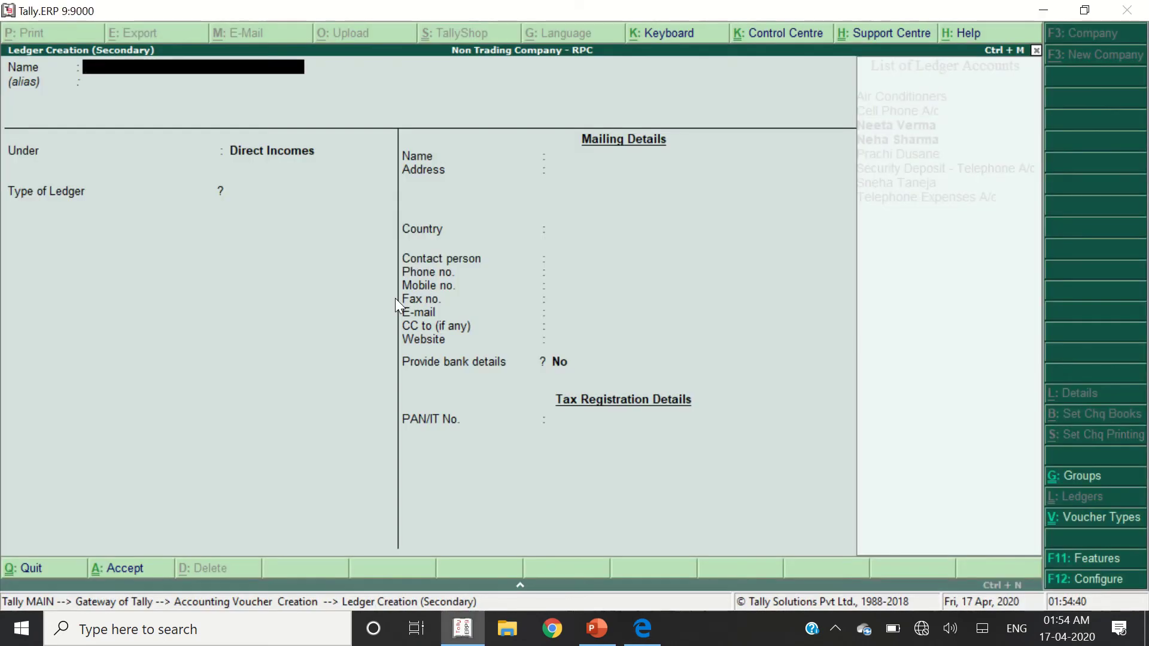
key(ctrl+alt+v)
key(Return)
key(Return)
text(I)
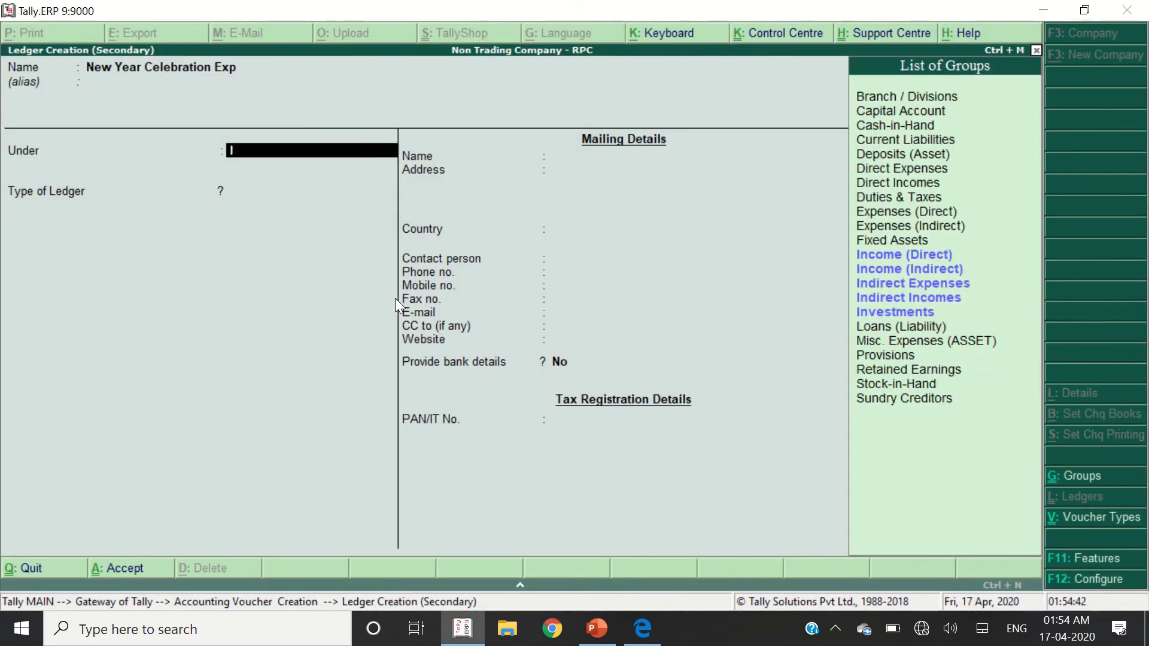
text(ndirect I)
key(Return)
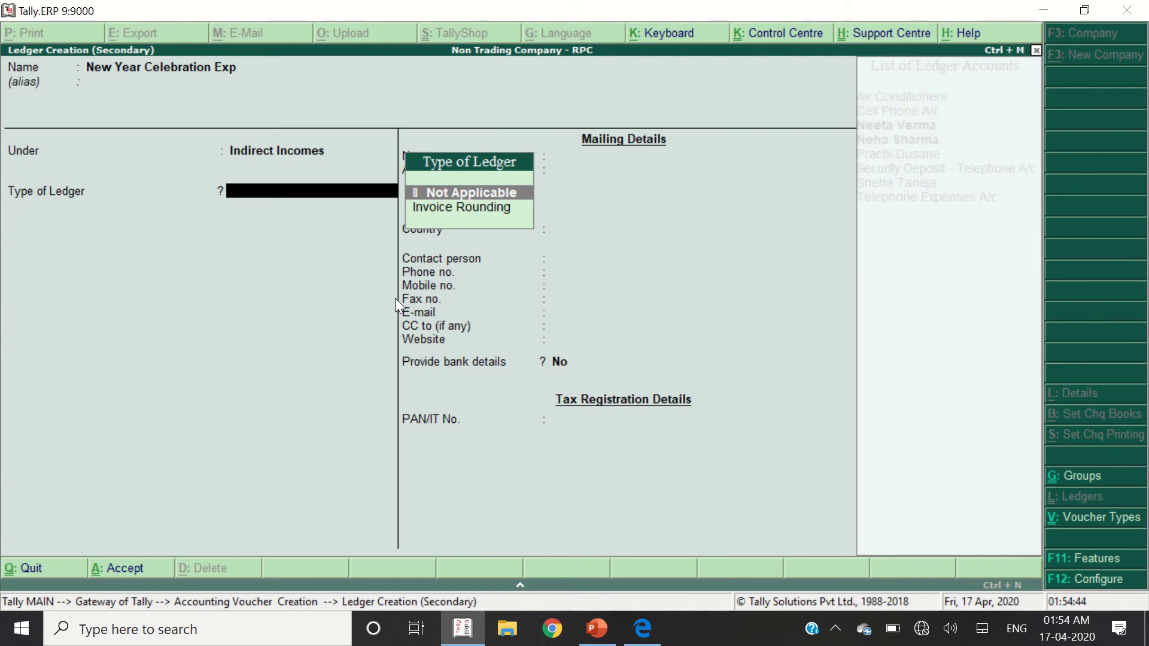
key(BackSpace)
key(Up)
key(Return)
key(Return)
key(Return)
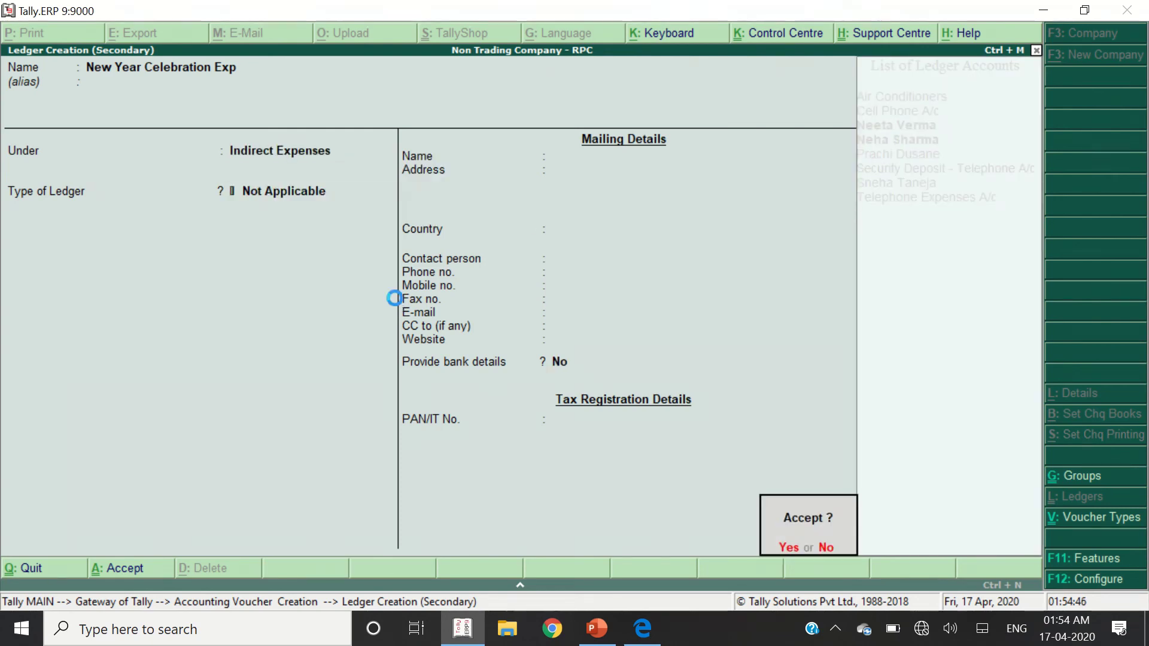
key(Return)
- Debit New Year Celebration Exp with 7,000.00 and credit State Bank of India with the same amount, checking the payment mode in the practice PDF
text(7000)
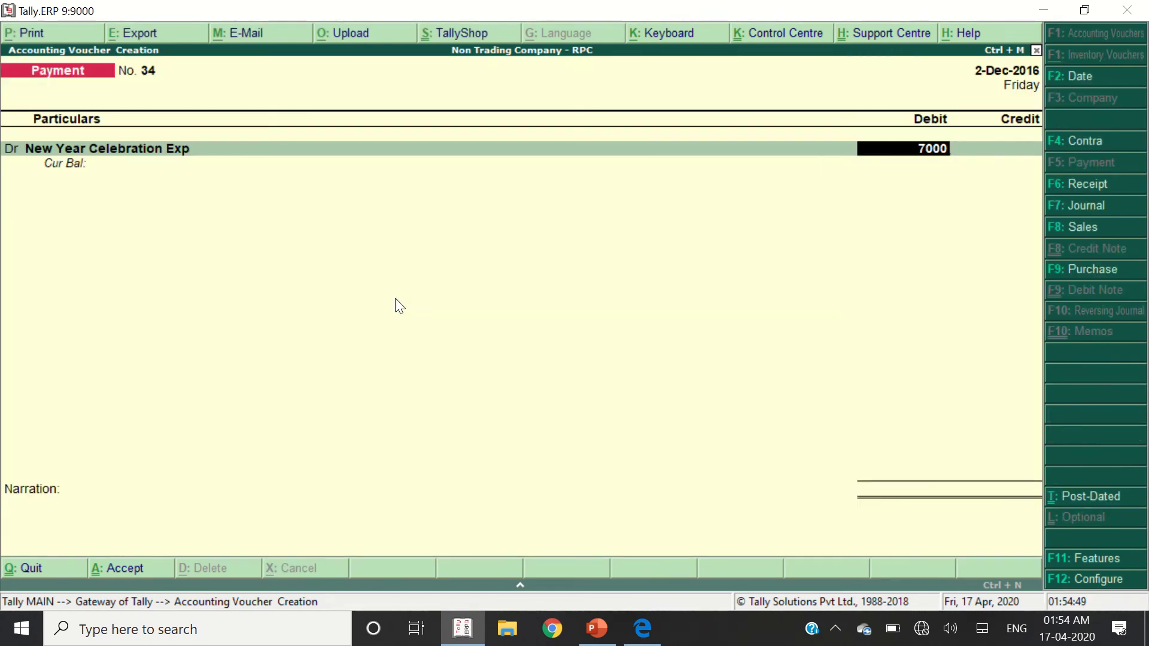
key(Return)
text(cash)
key(Return)
key(alt+Tab)
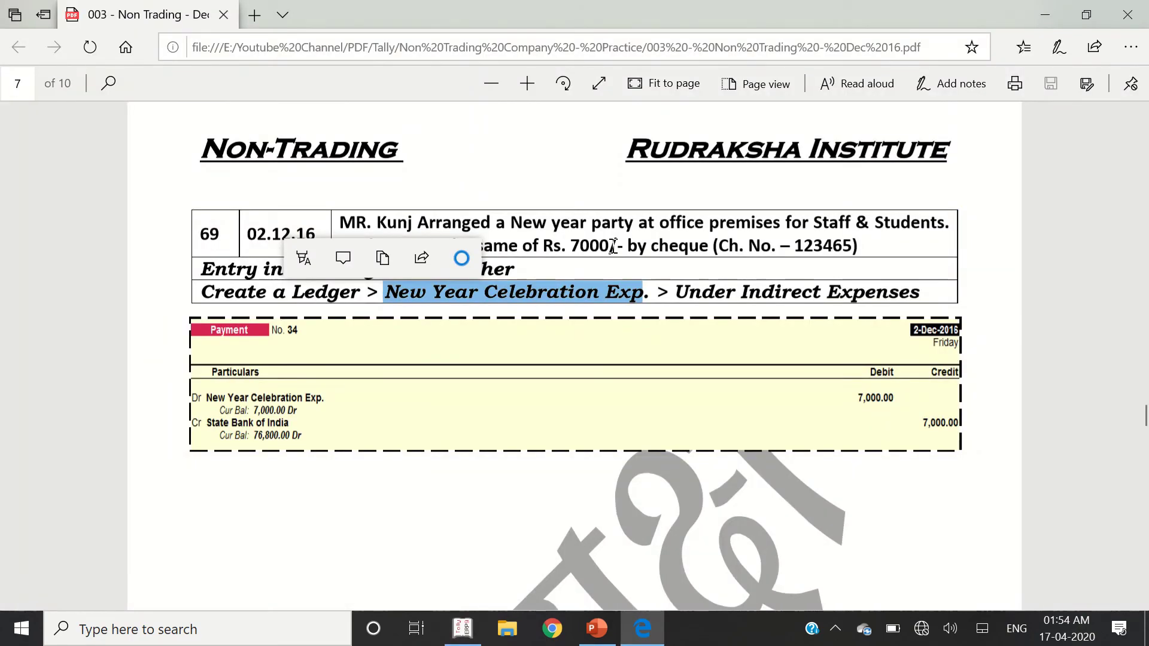
key(alt+Tab)
text(state)
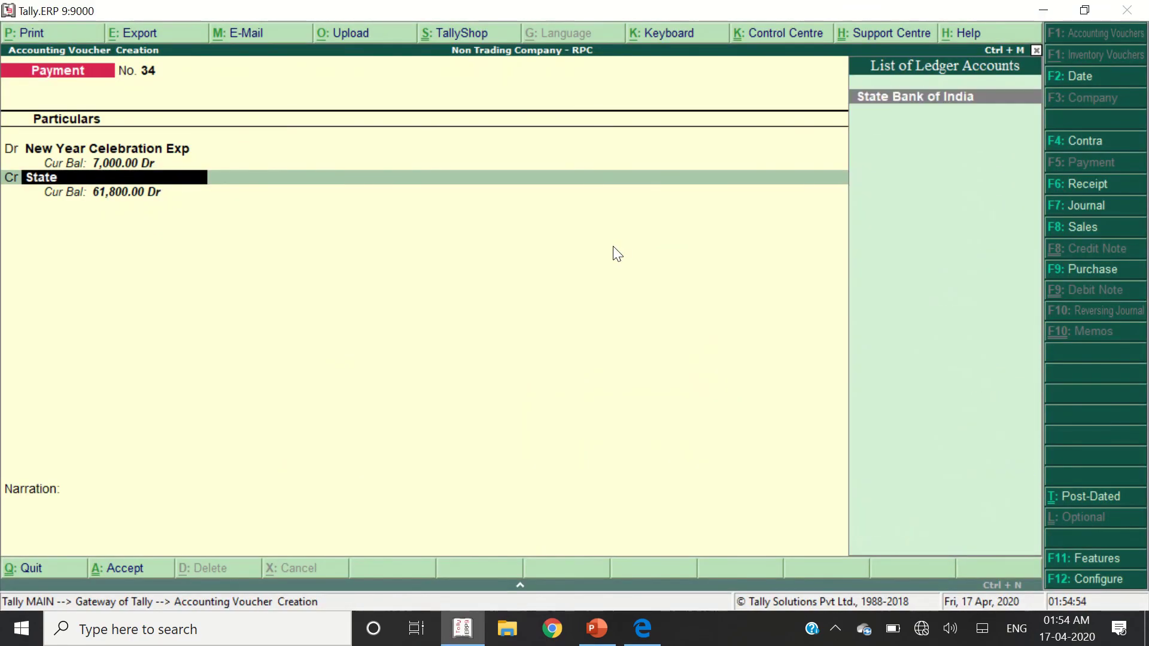
key(Return)
key(Return)
- Allocate the bank amount as a cheque with instrument number 123465 from the practice PDF, leave the narration blank and save the Payment voucher
key(Return)
key(Return)
key(BackSpace)
key(alt+Tab)
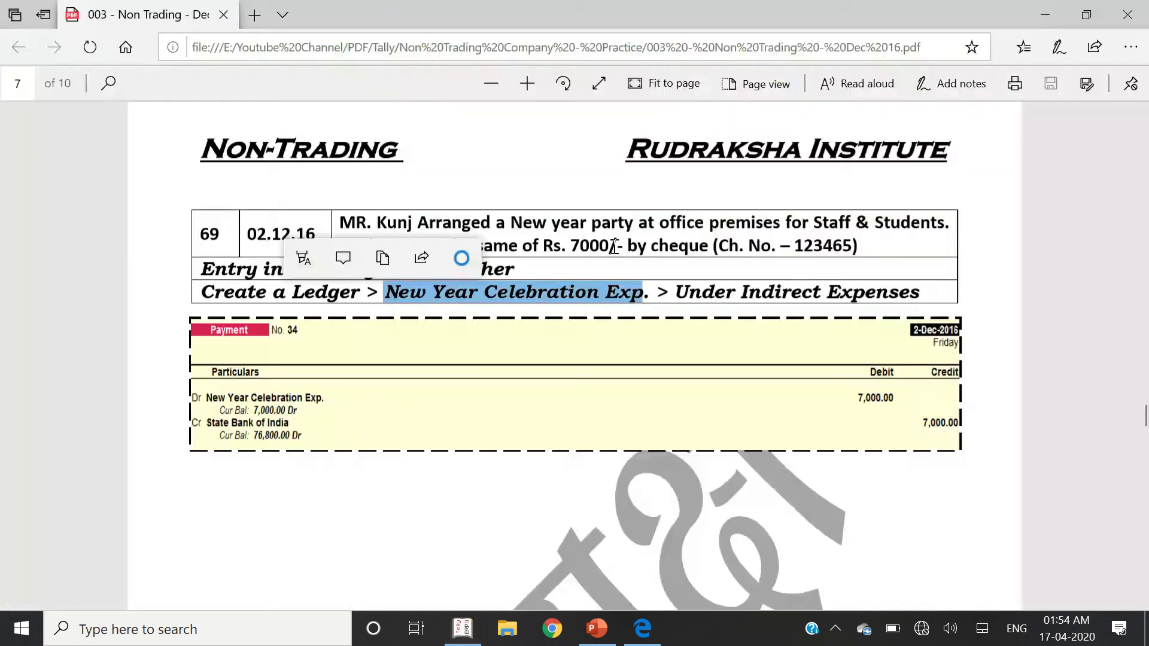
key(alt+Tab)
text(123465)
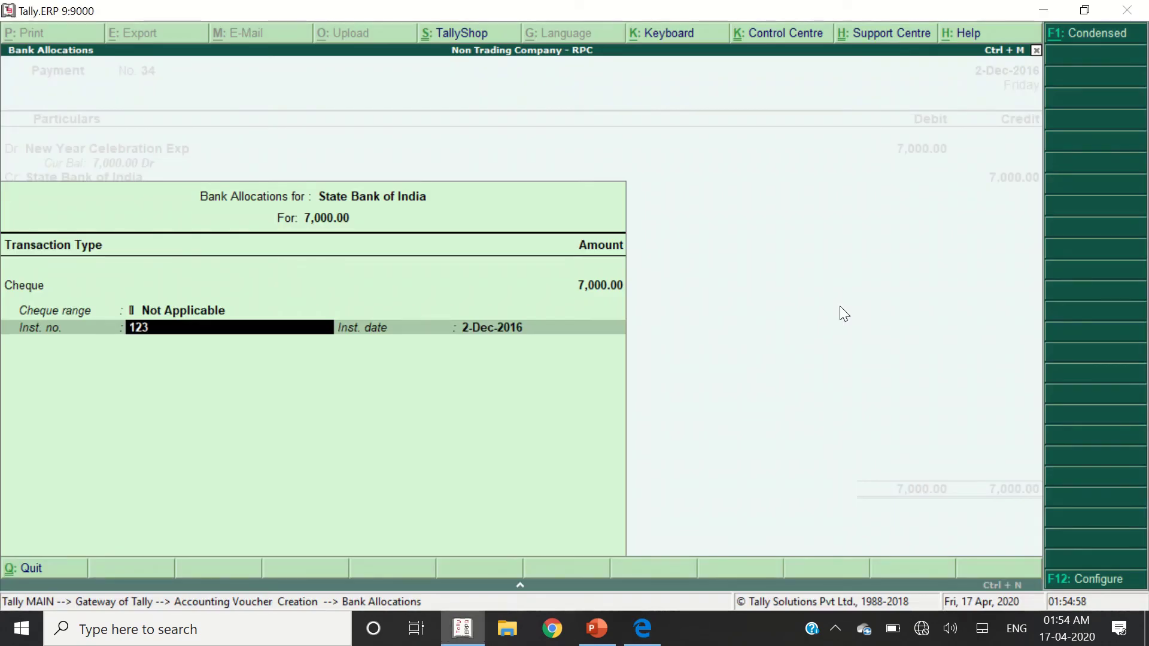
key(Return)
key(Return)
key(Return)
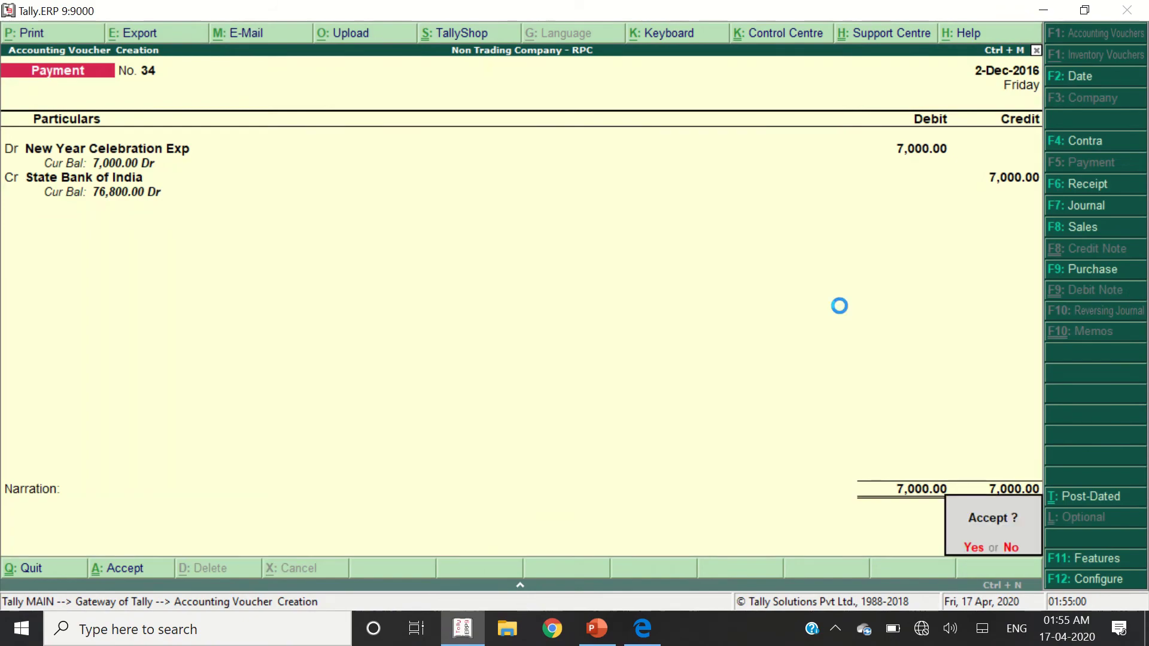
- Switch to the practice PDF and review the Trial Balance for 1-Apr-2016 to 2-Dec-2016 on page 8
key(alt+Tab)
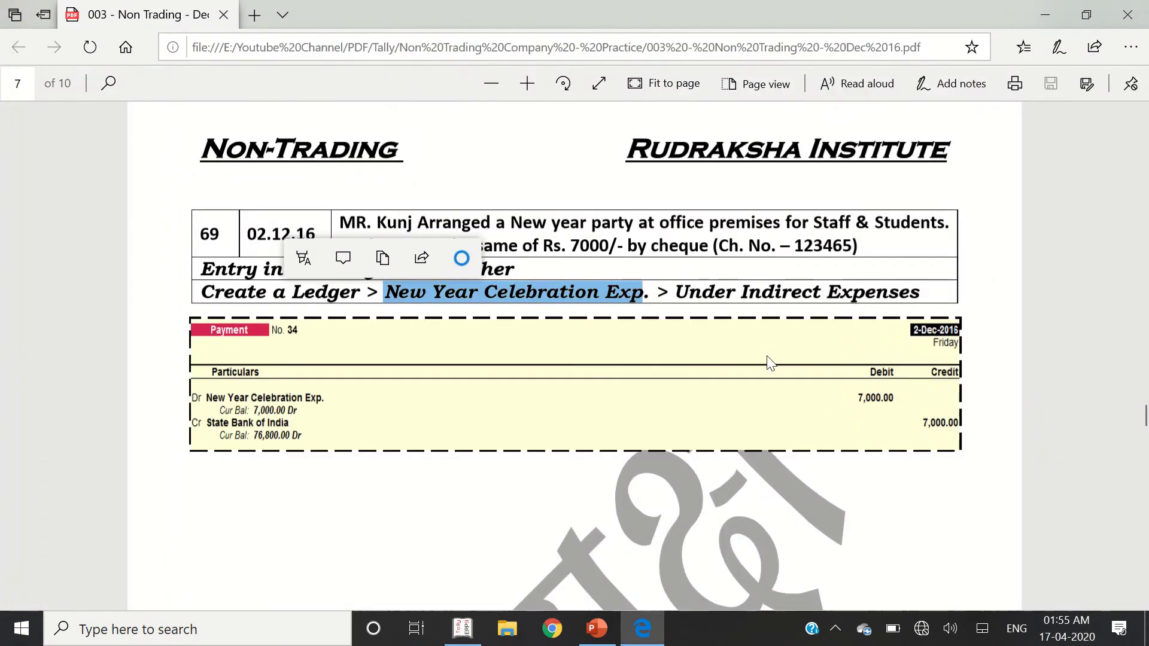
scroll(770, 359, down, 7)
scroll(767, 356, down, 5)
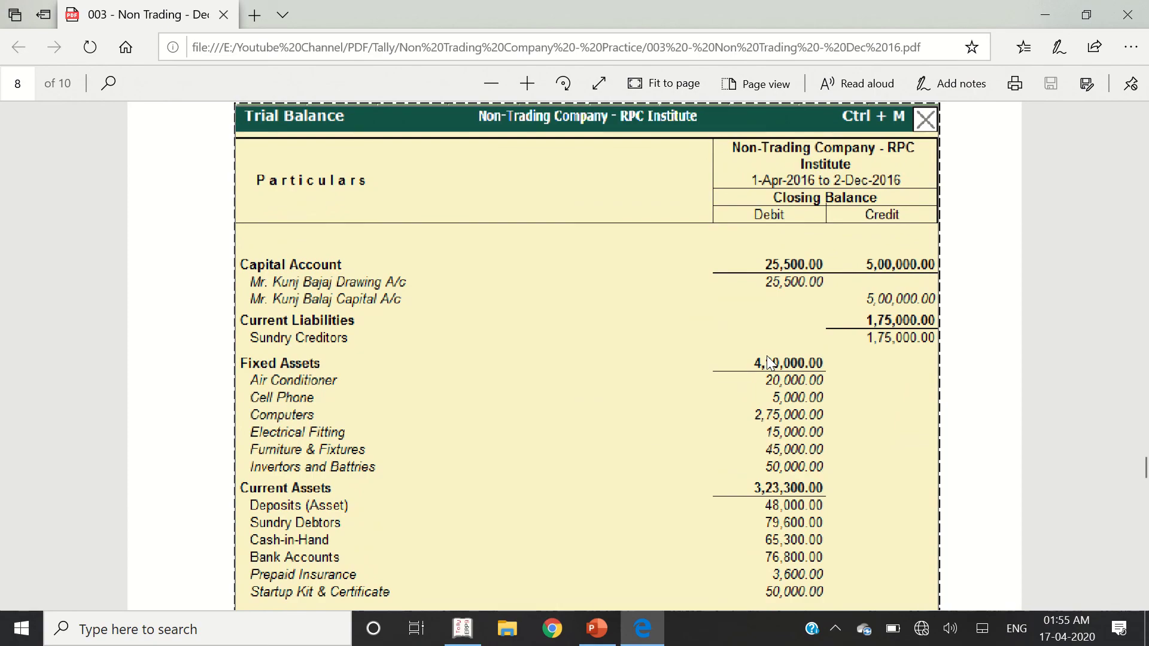
scroll(766, 355, down, 8)
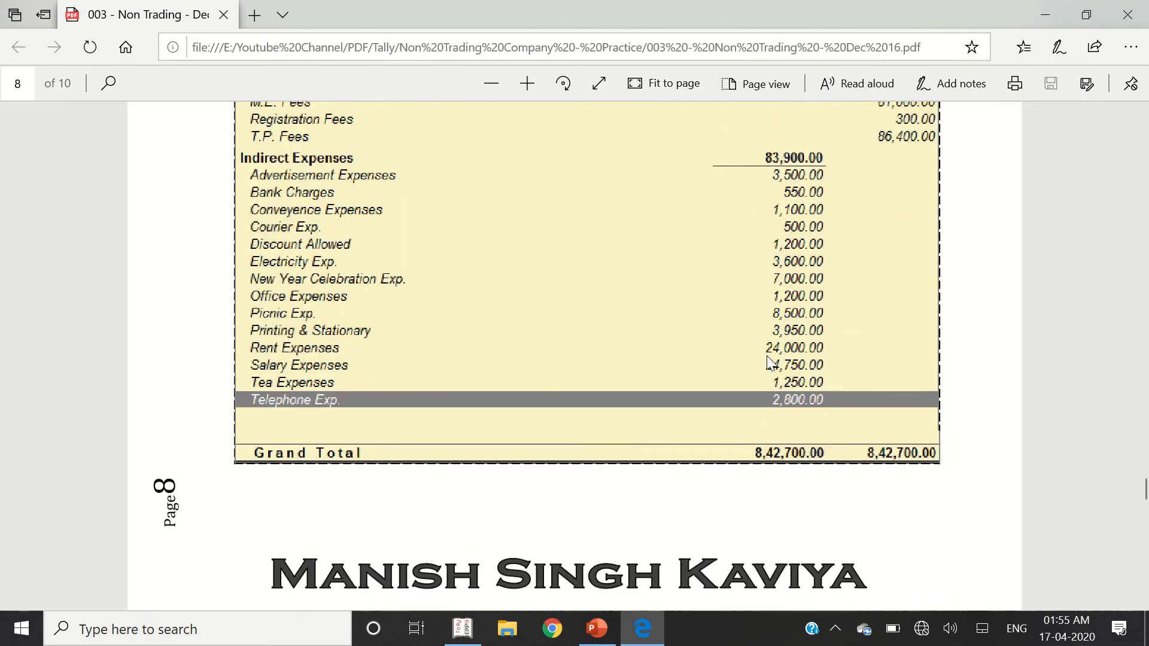
scroll(766, 355, up, 6)
scroll(767, 355, up, 6)
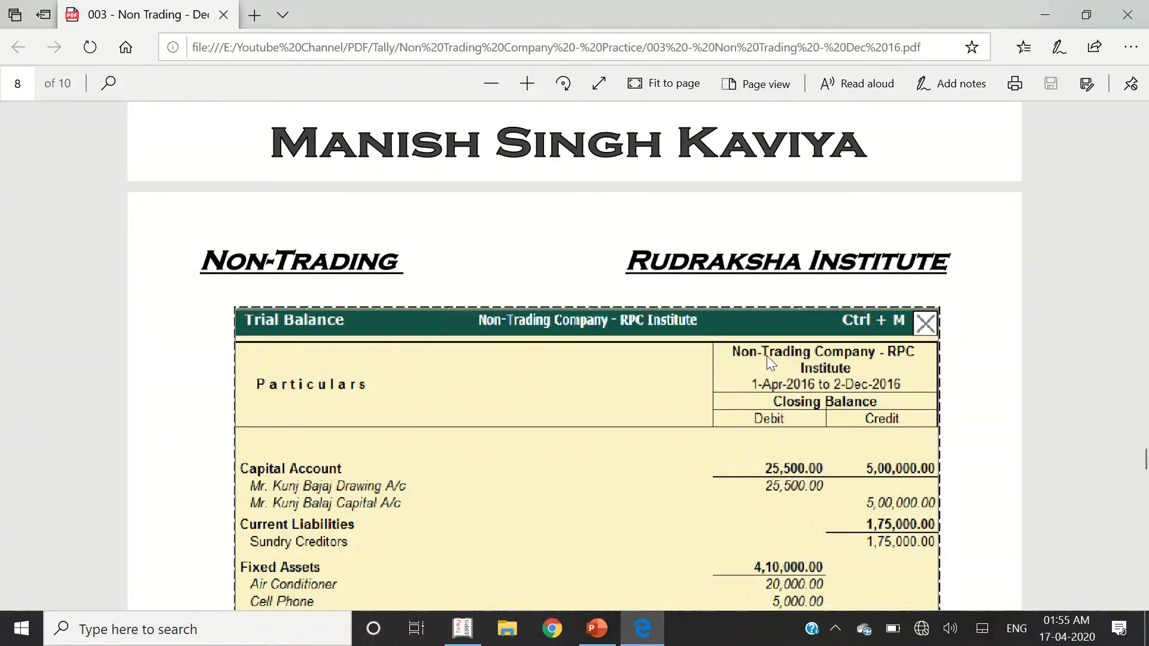
- Switch to Tally.ERP 9, leave voucher entry and display the Trial Balance in detailed form
key(alt+Tab)
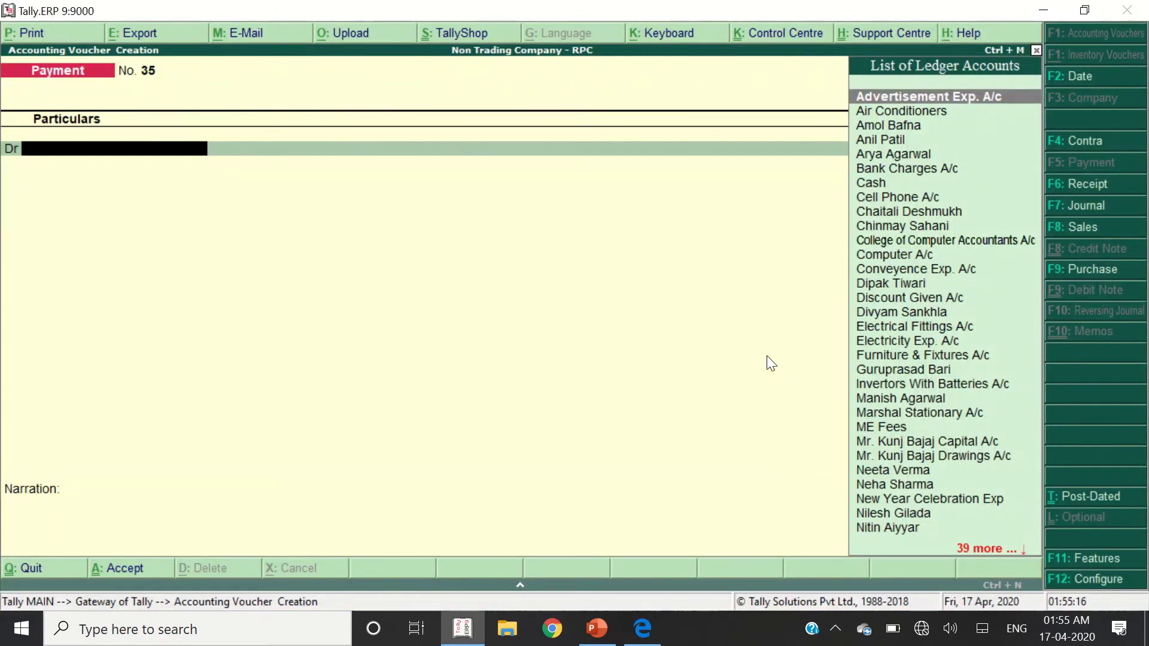
key(Escape)
key(Up)
key(Up)
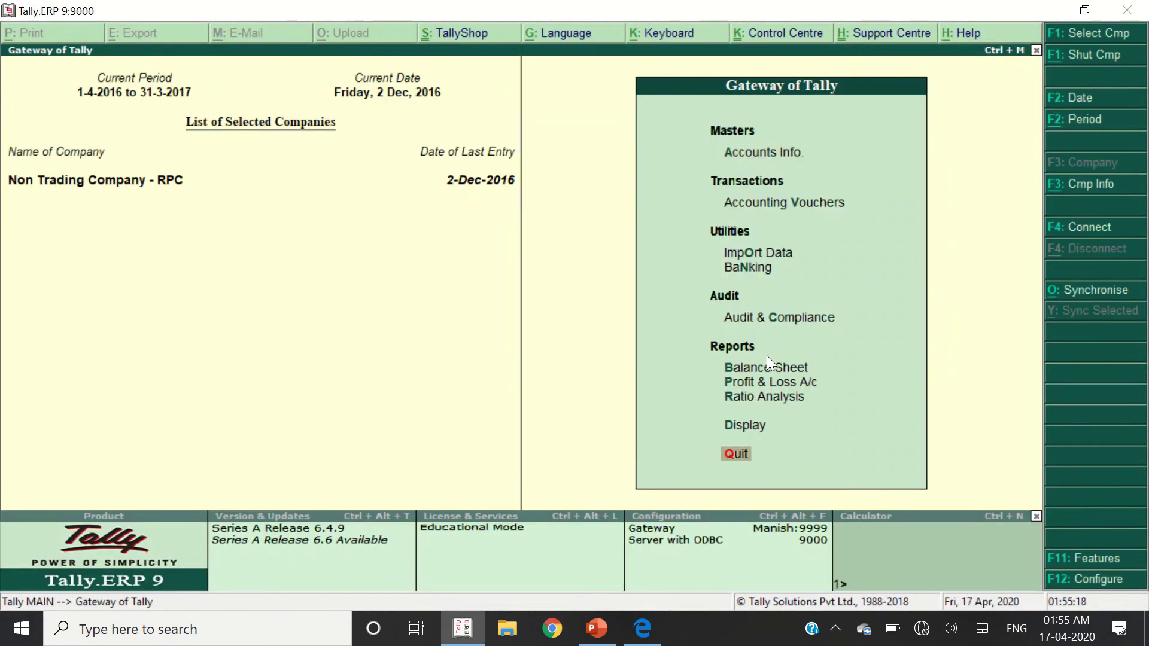
key(Return)
key(Return)
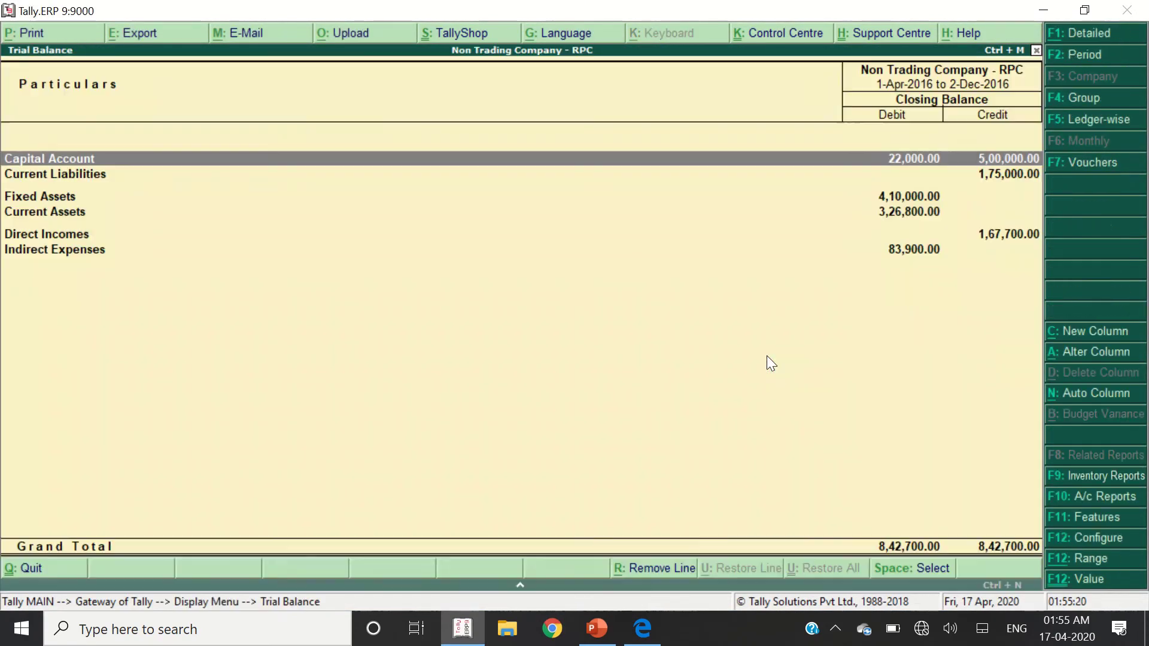
key(alt+F1)
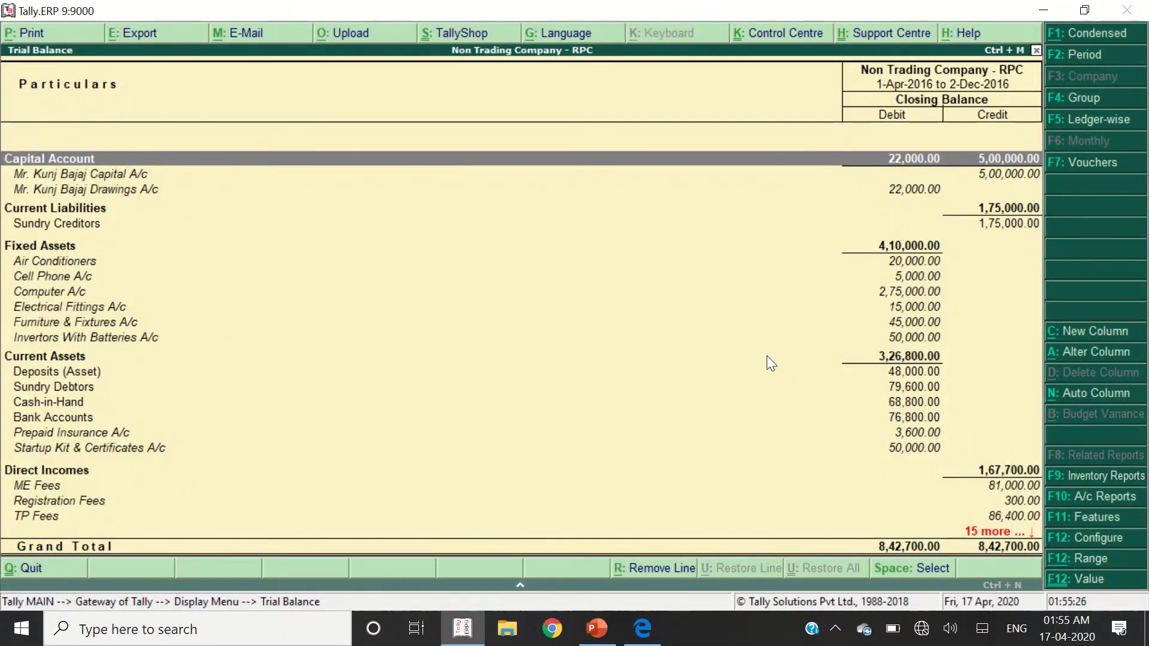
- Compare the Capital Account and owner's Drawings figures in the Tally.ERP 9 Trial Balance with those in the practice PDF
key(alt+Tab)
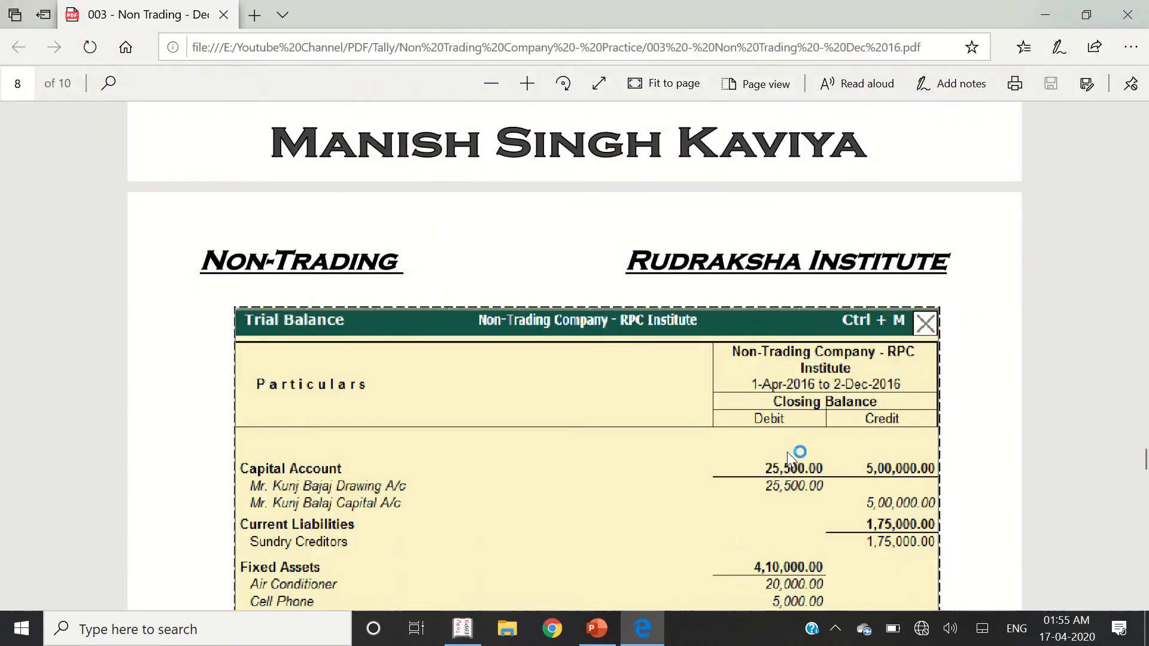
scroll(787, 452, down, 4)
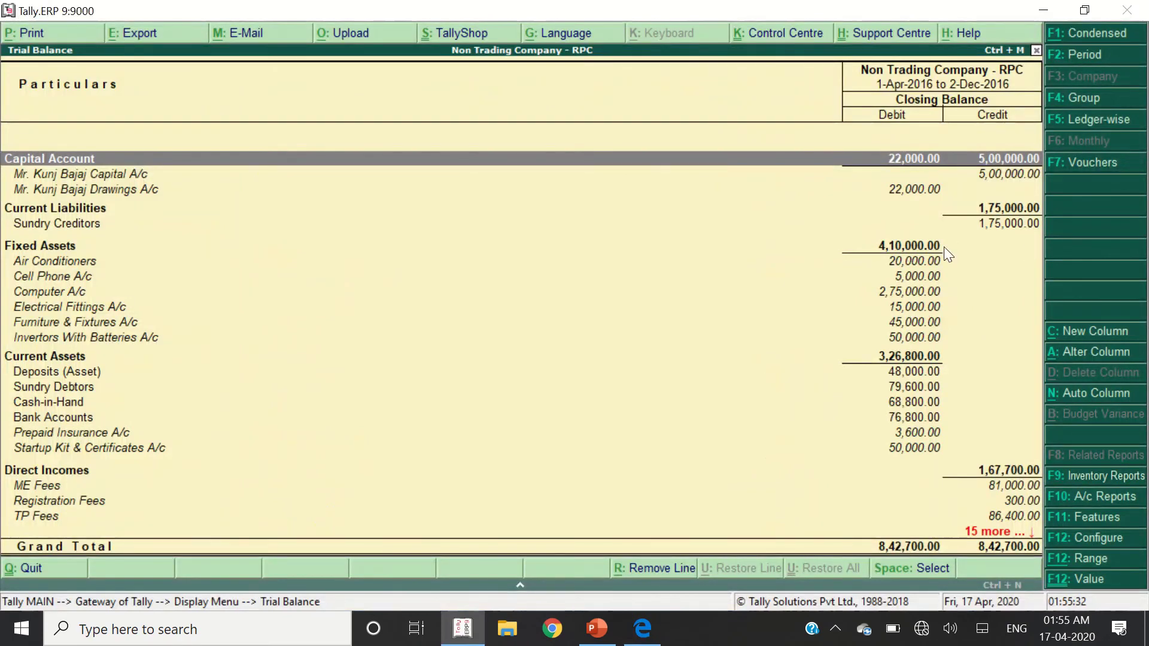
key(Down)
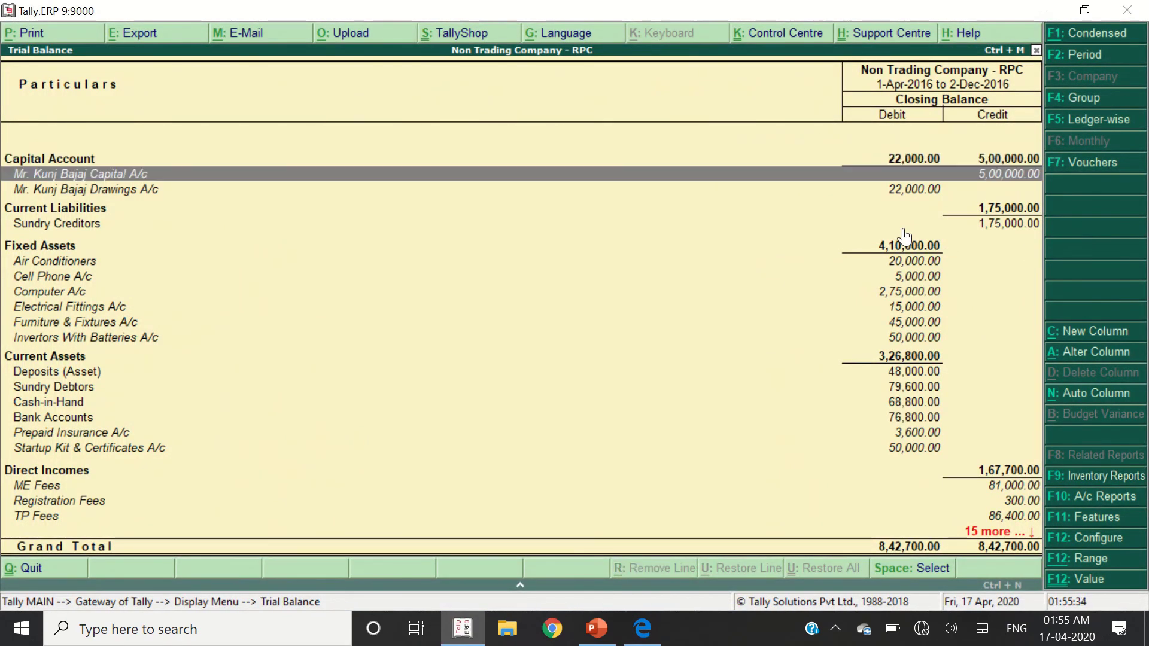
key(Down)
key(Up)
key(Down)
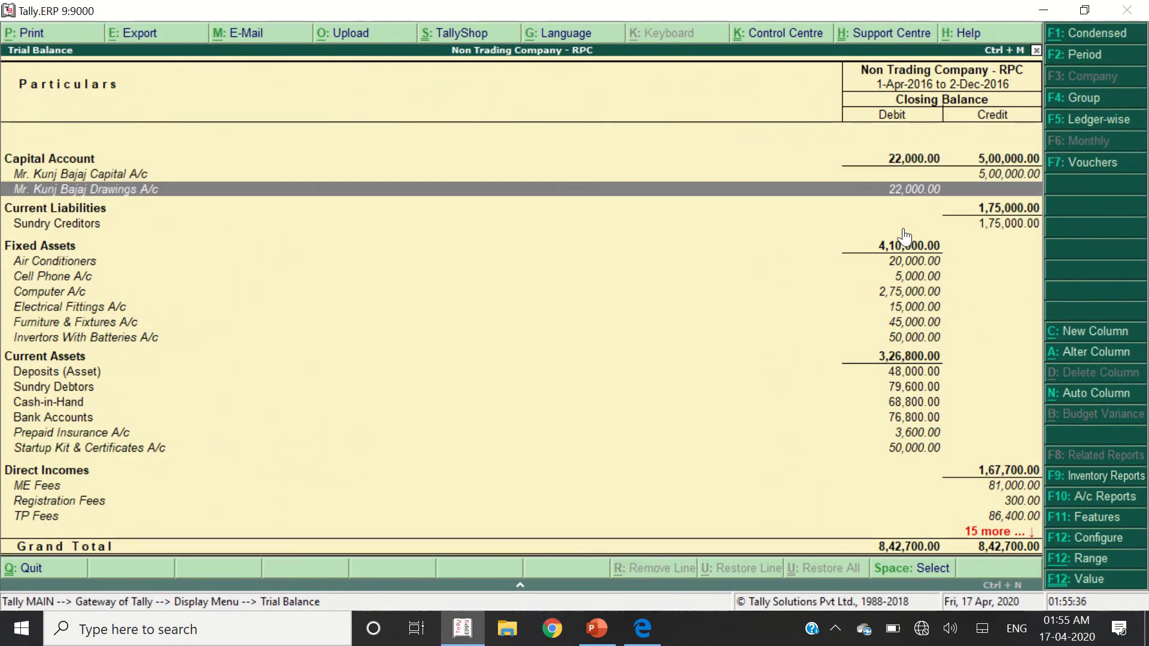
key(alt+Tab)
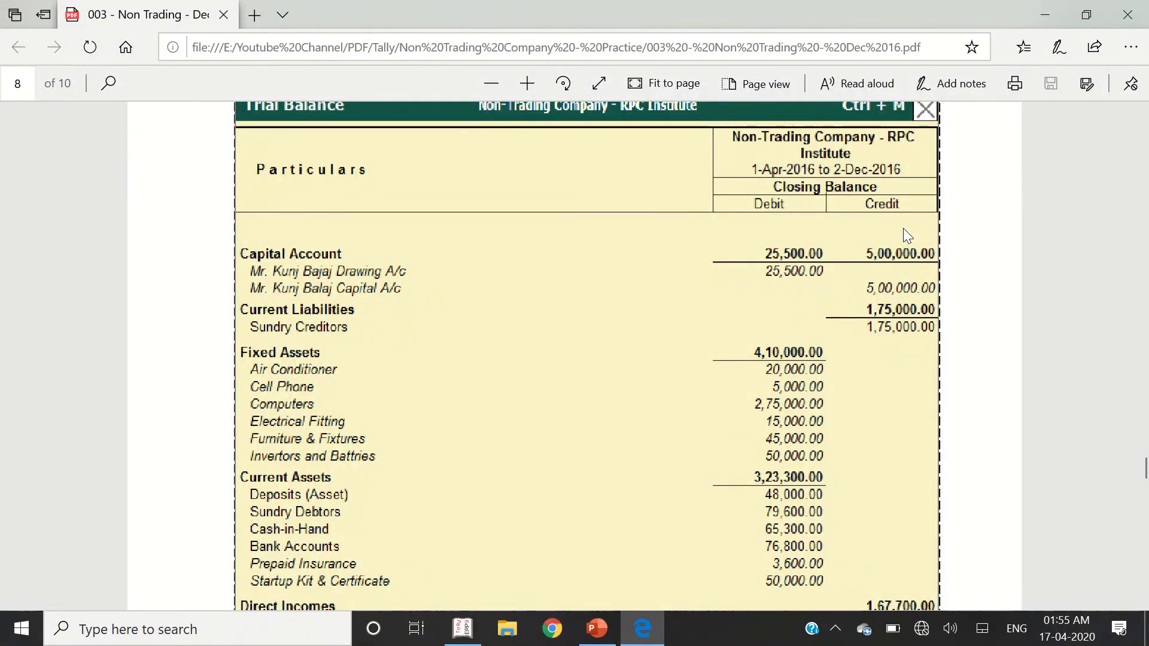
key(alt+Tab)
key(Down)
key(Up)
key(Up)
key(Down)
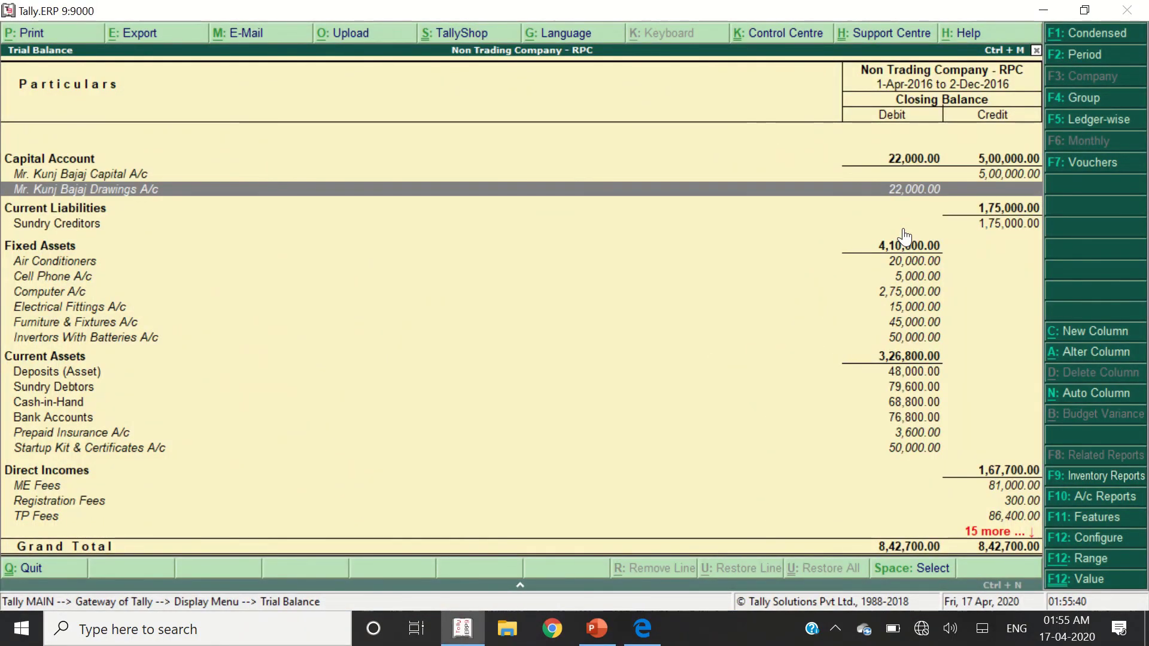
- Open the monthly summary of the owner's Drawings account, and check the withdrawal amount of transaction 68 in the practice PDF
key(Return)
key(alt+Tab)
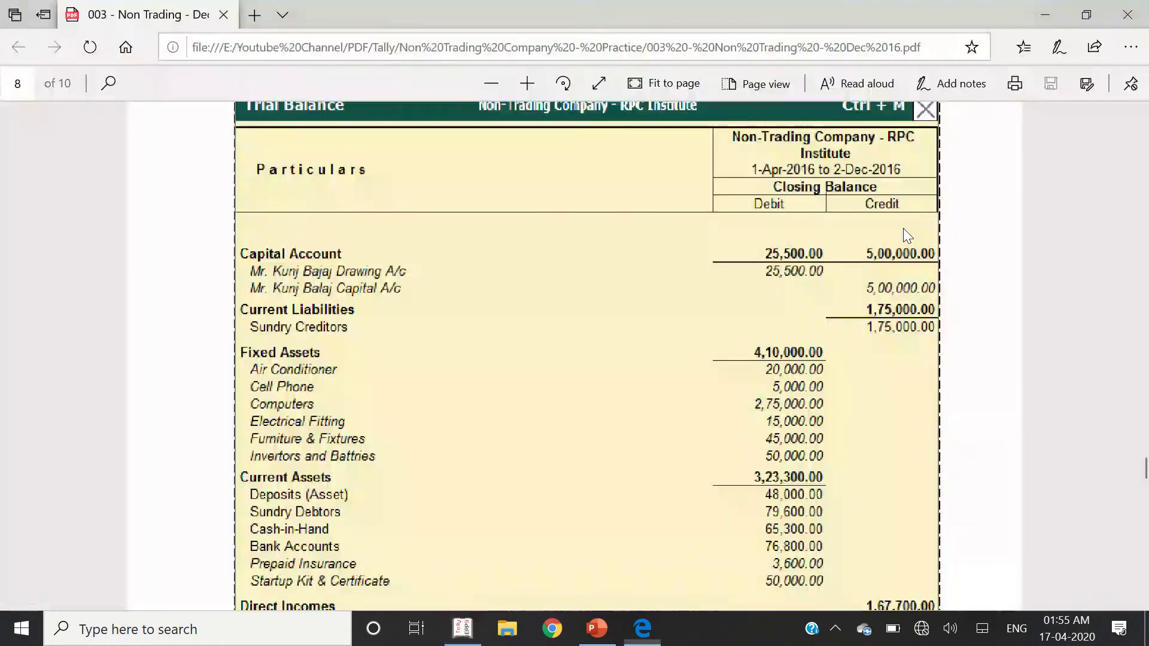
scroll(682, 315, up, 10)
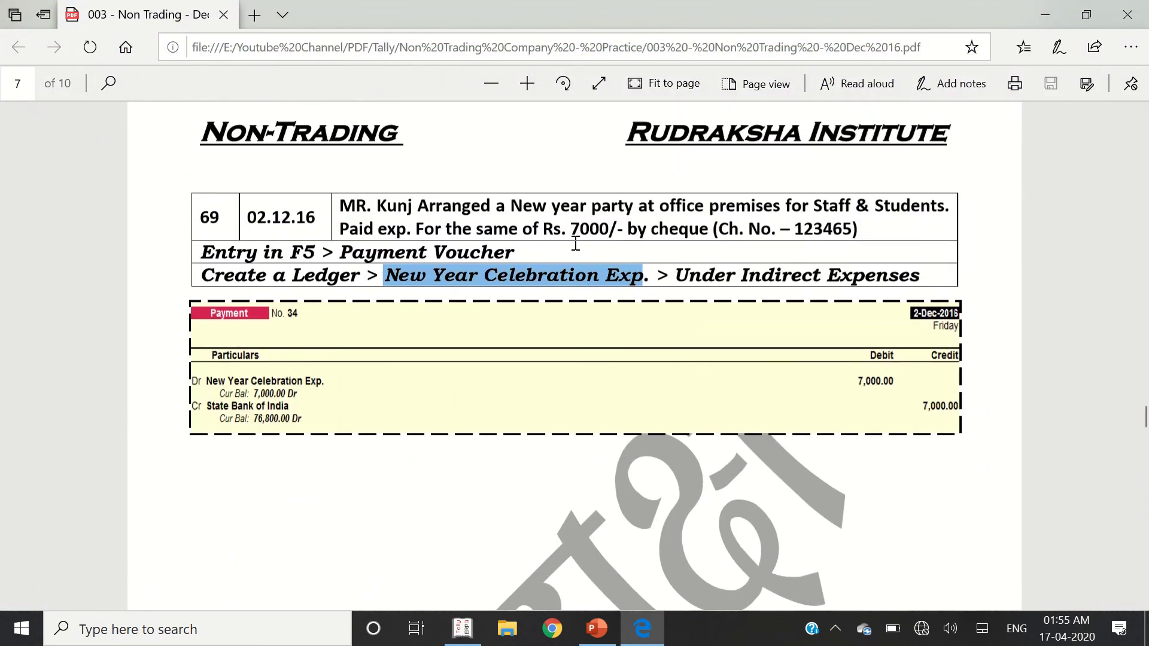
scroll(512, 258, up, 8)
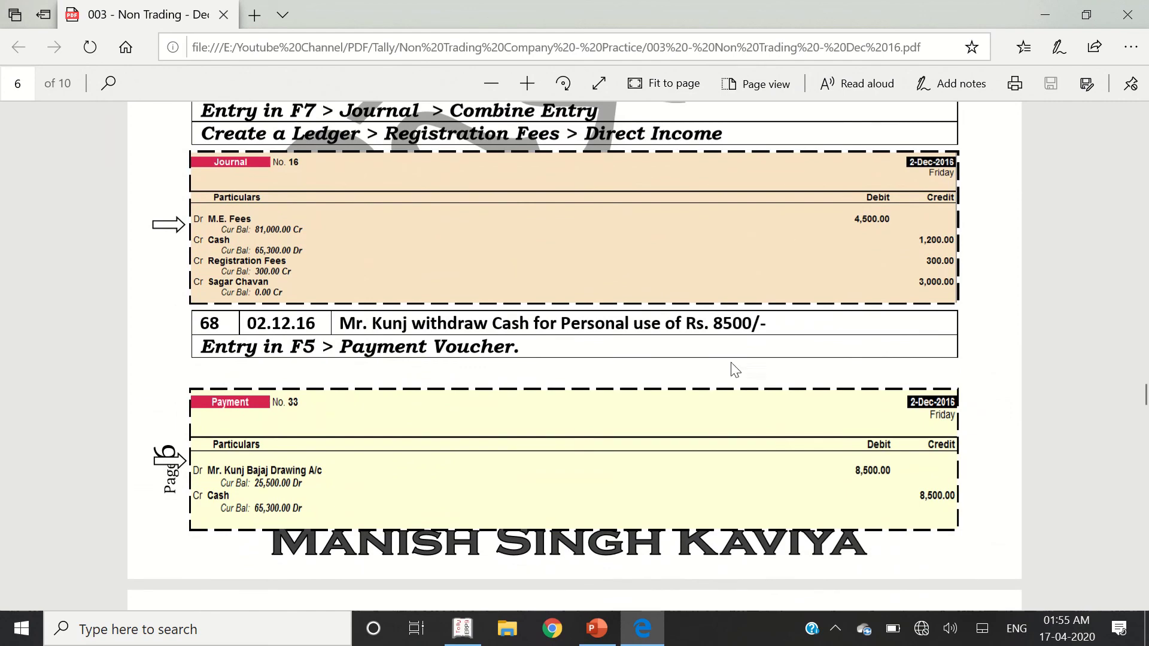
drag(752, 324, 705, 324)
- Switch to Tally.ERP 9, check the December payment voucher of the owner's Drawings account and return to the Trial Balance
key(alt+Tab)
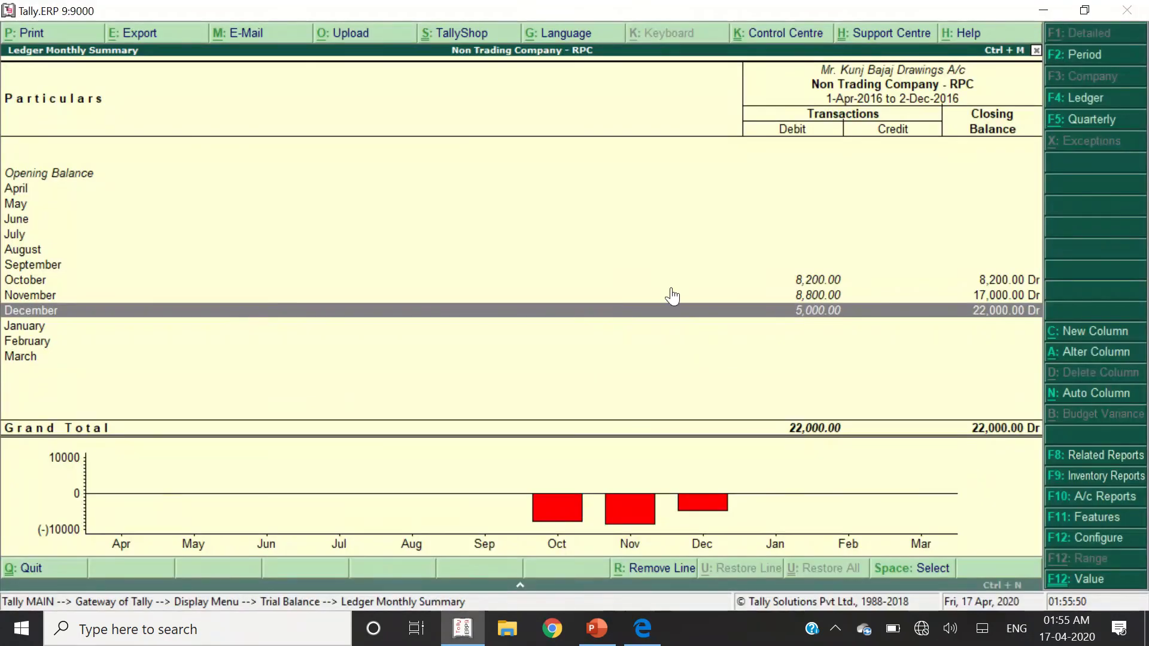
key(Return)
key(Return)
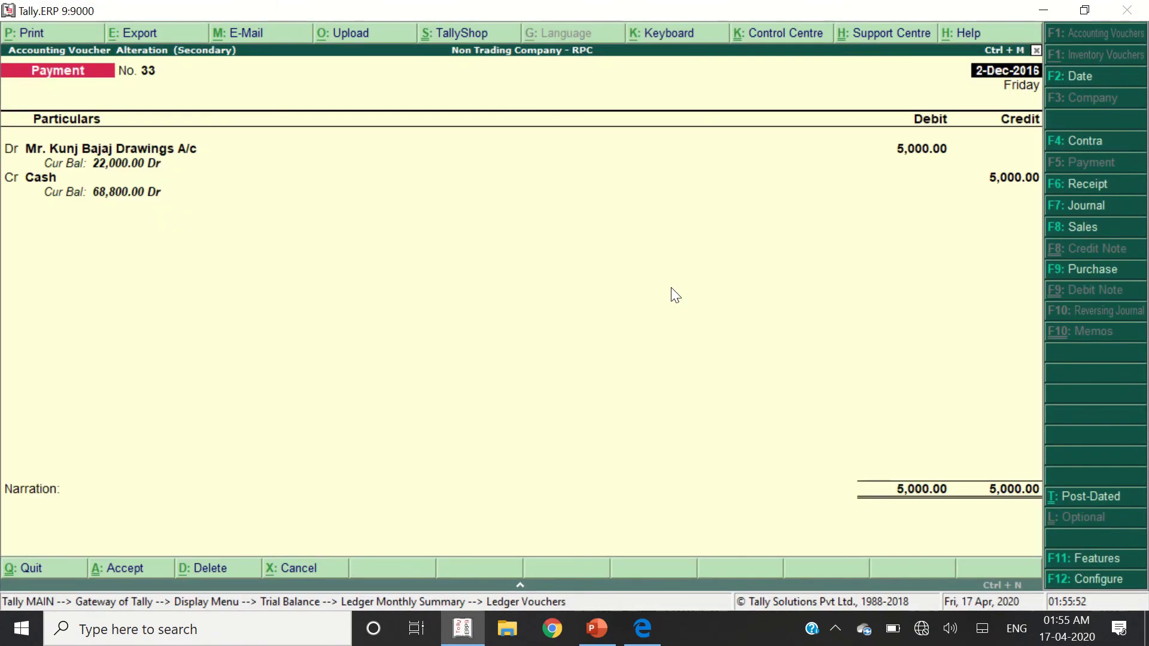
key(Escape)
key(y)
key(Escape)
key(Escape)
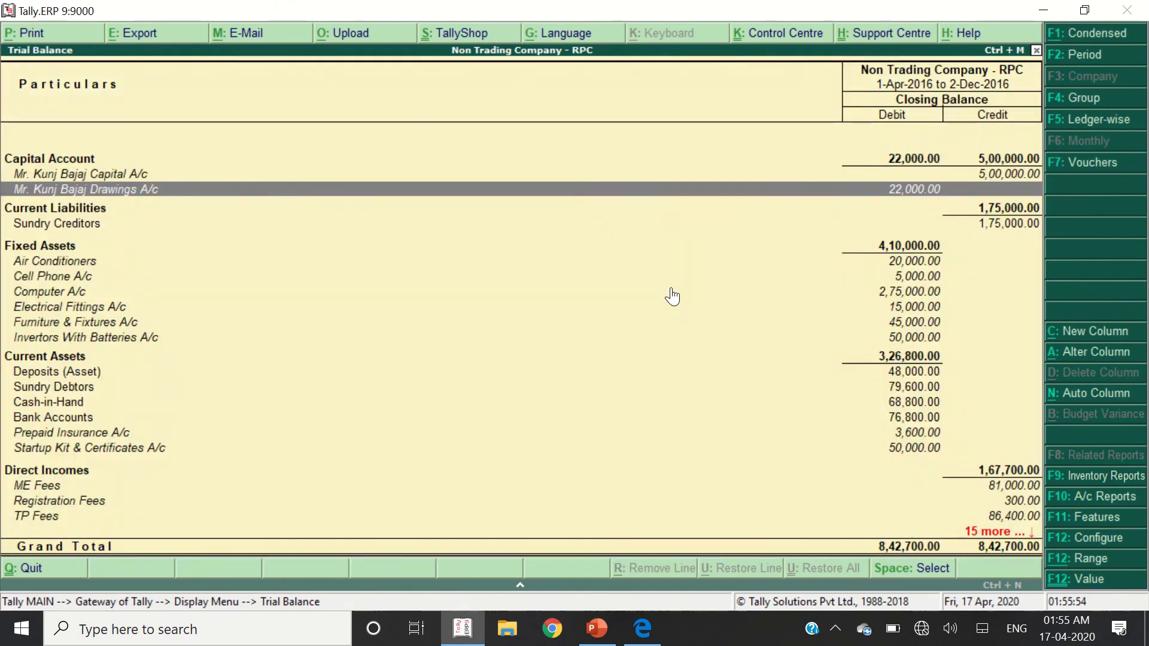
- Alter the owner's Drawings payment voucher of 2-Dec-2016 to 8,500, save it and return to the Trial Balance
key(Return)
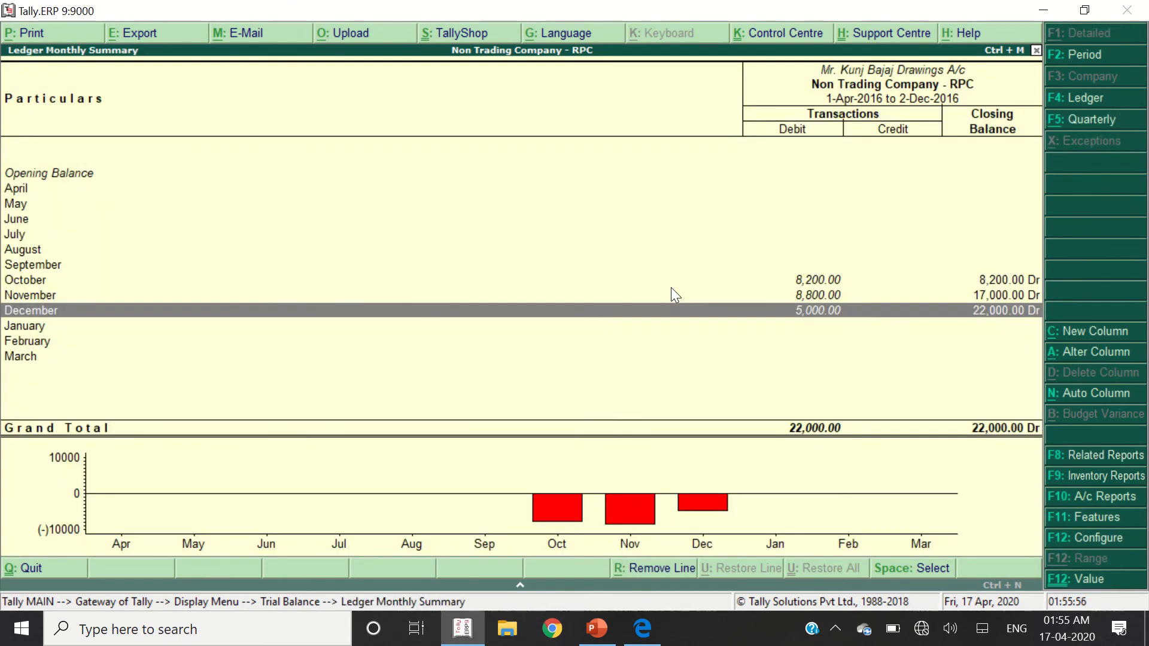
key(Return)
key(Return)
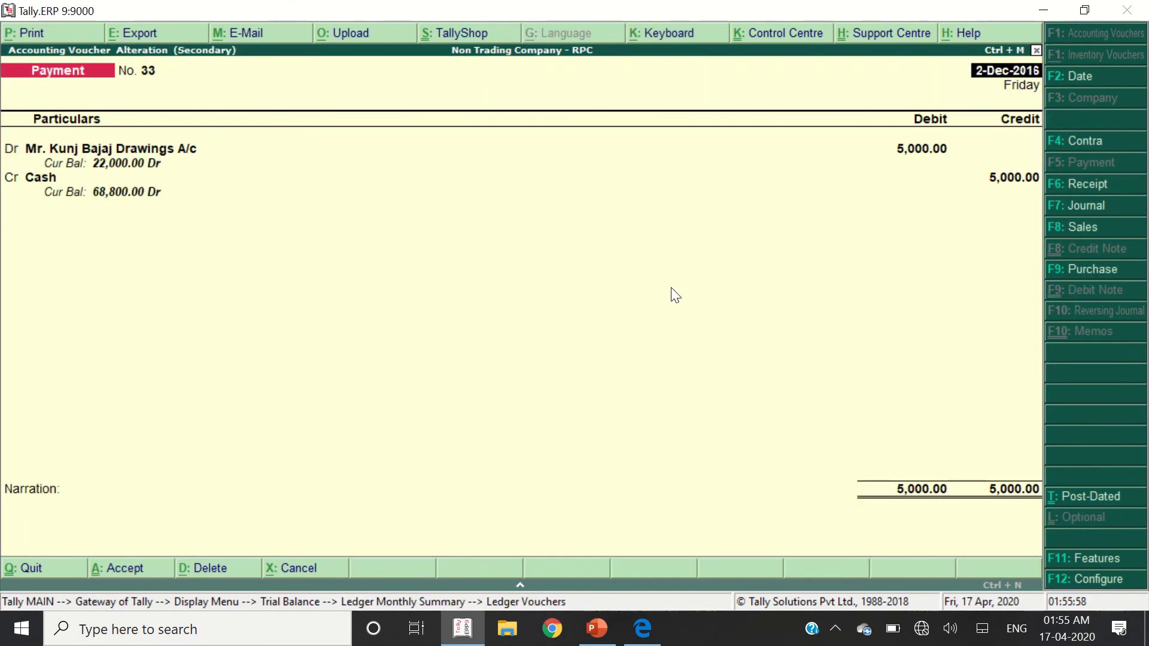
key(Return)
key(Return)
text(85)
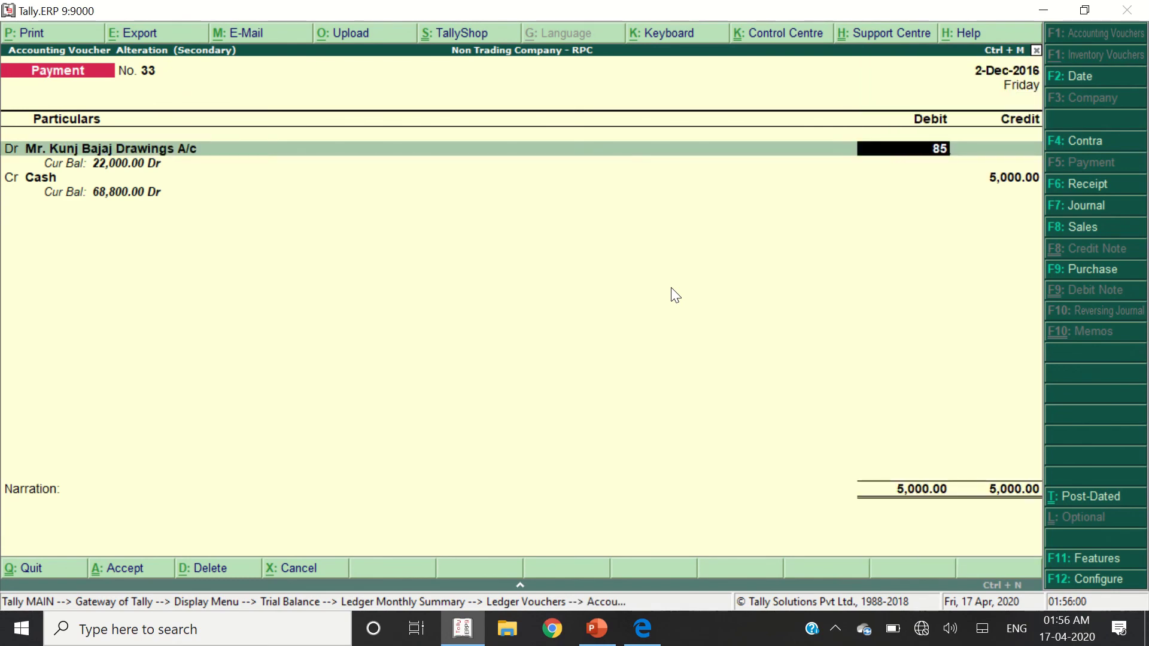
key(Return)
key(Return)
key(Return)
key(Return)
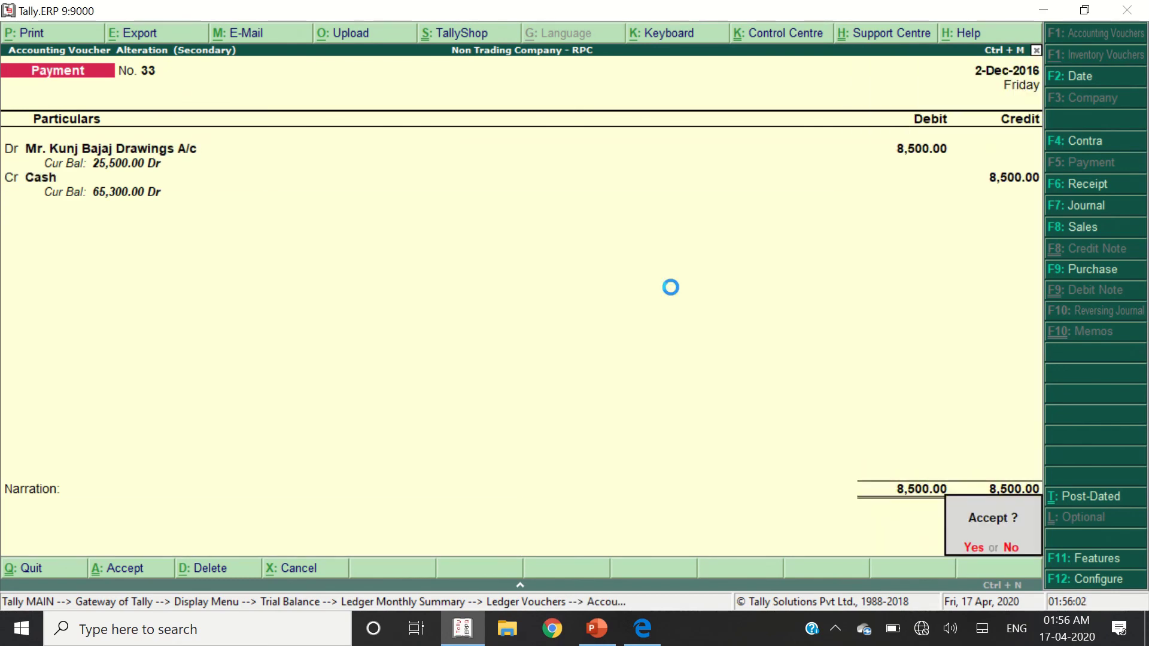
key(Return)
key(Escape)
key(Escape)
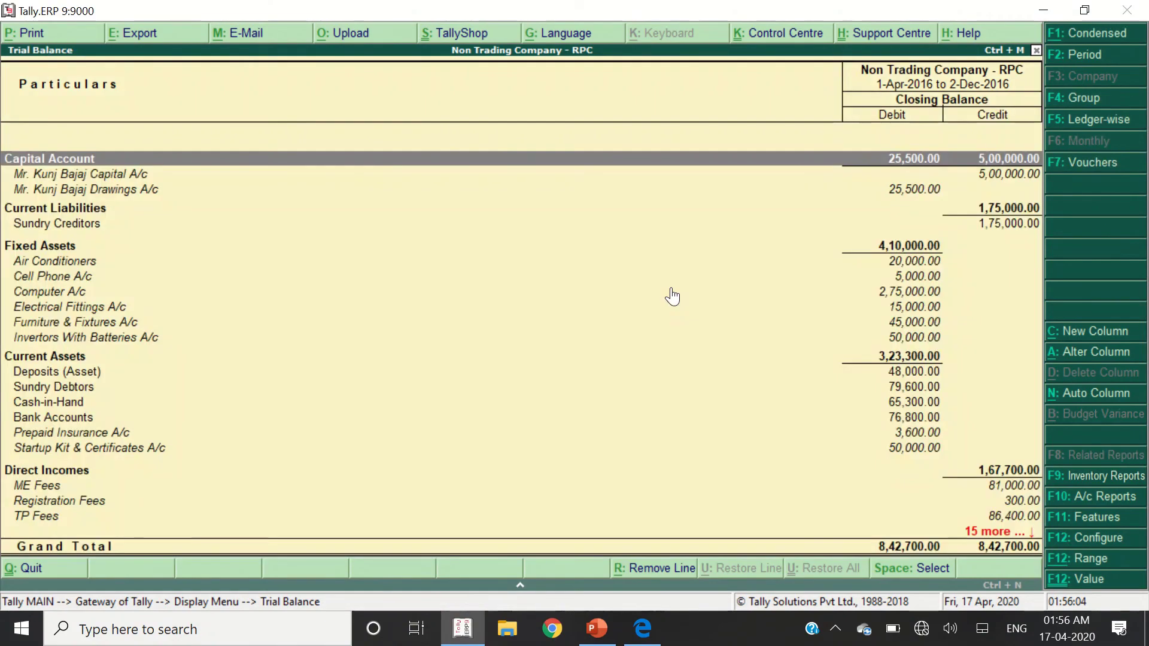
- Compare the Capital Account and Current Liabilities figures in the practice PDF with those in the Tally.ERP 9 Trial Balance
key(alt+Tab)
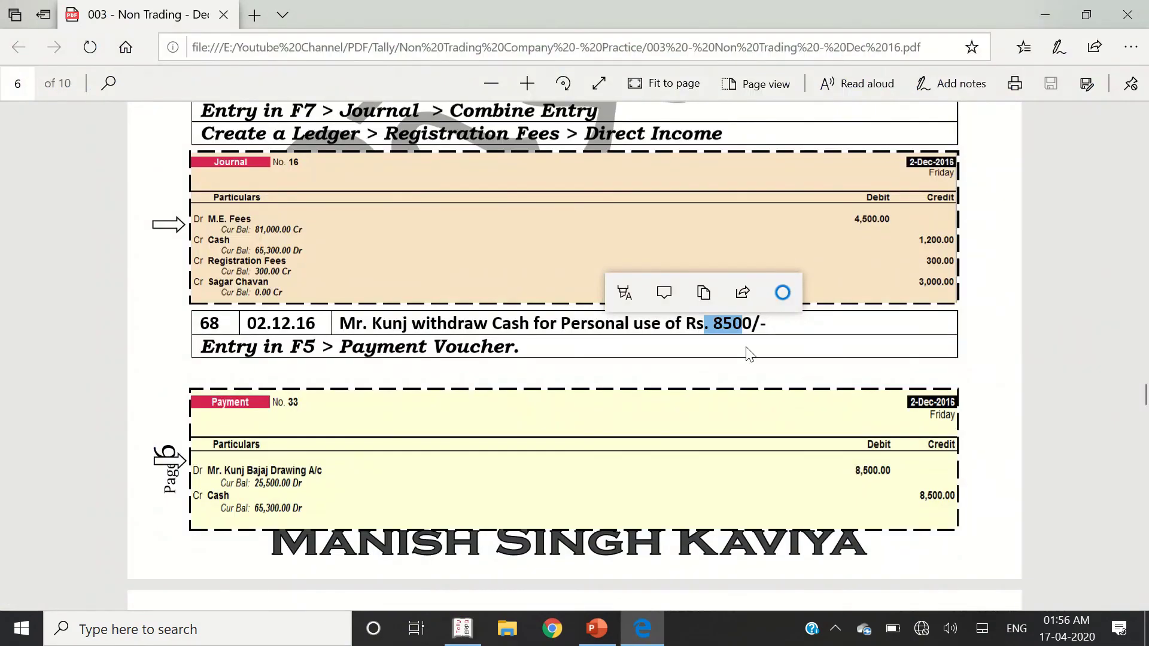
scroll(685, 455, down, 20)
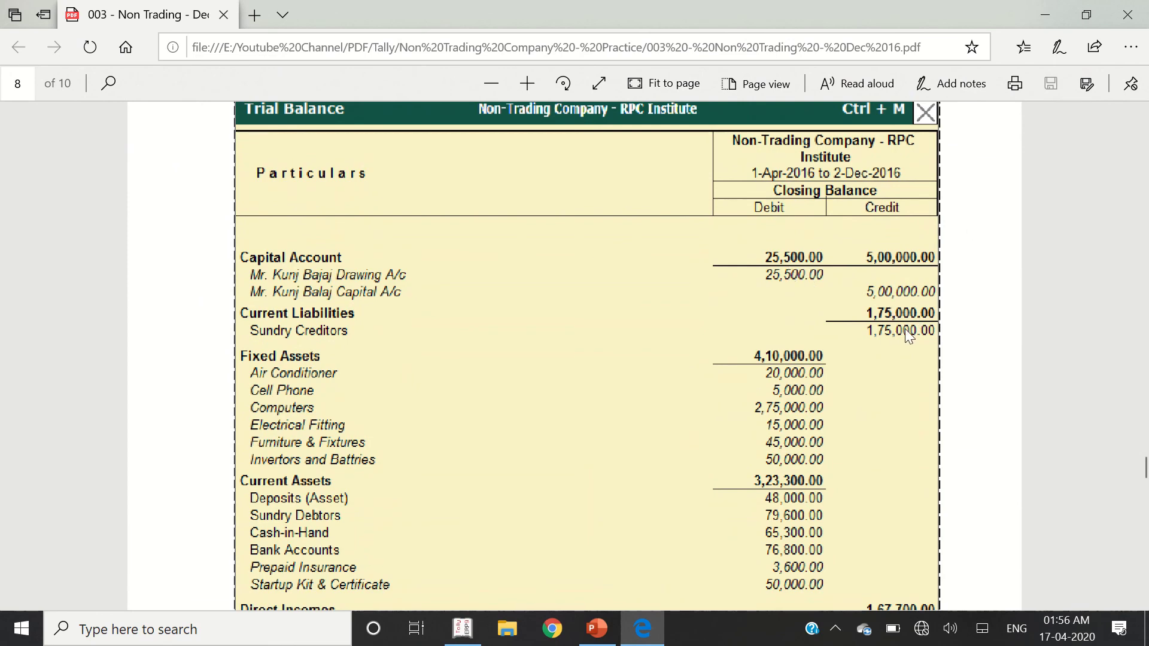
key(alt+Tab)
click(1012, 209)
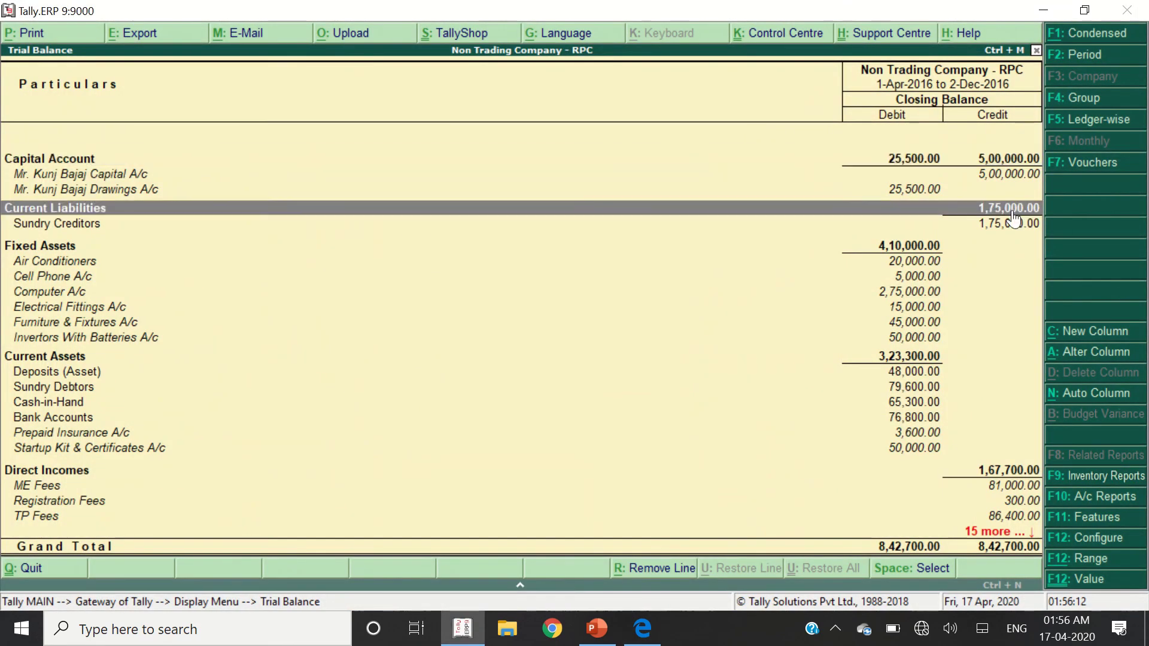
key(Down)
key(Down)
- Compare the Fixed Assets and Current Assets figures in the practice PDF with those in the Tally.ERP 9 Trial Balance
key(alt+Tab)
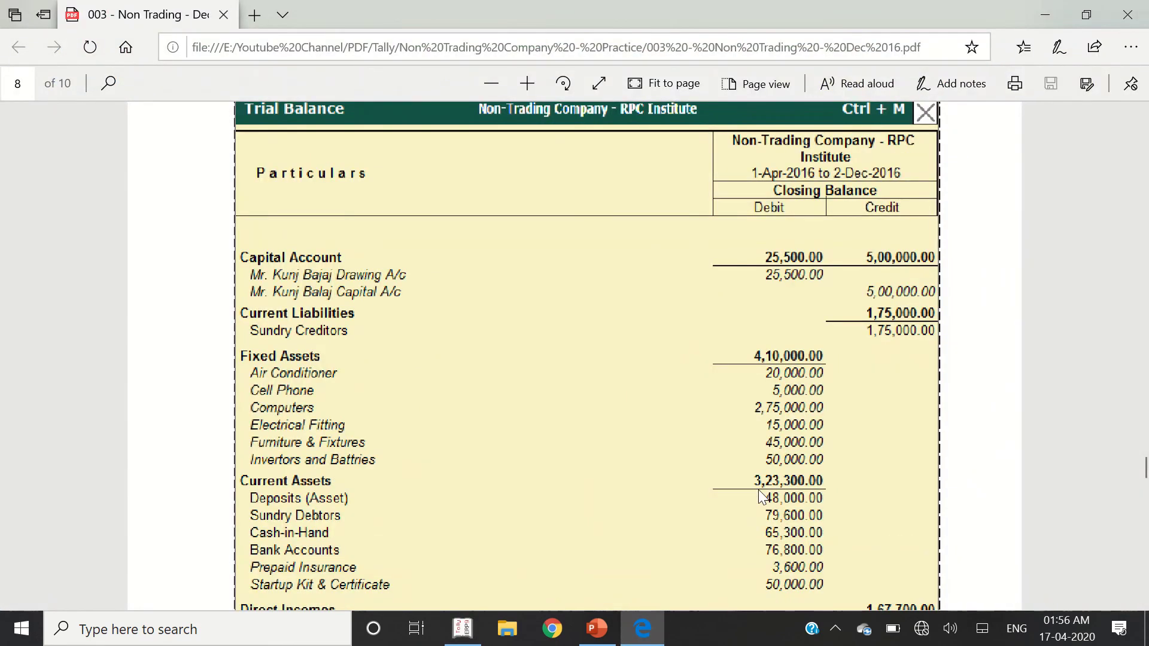
scroll(759, 489, down, 3)
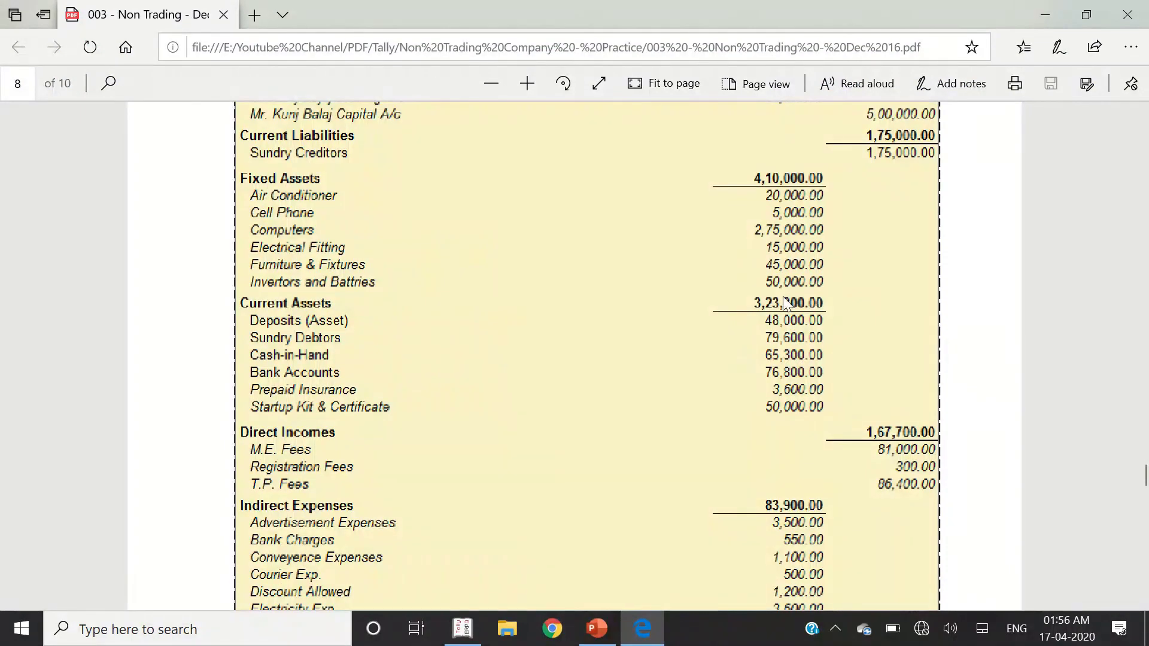
key(alt+Tab)
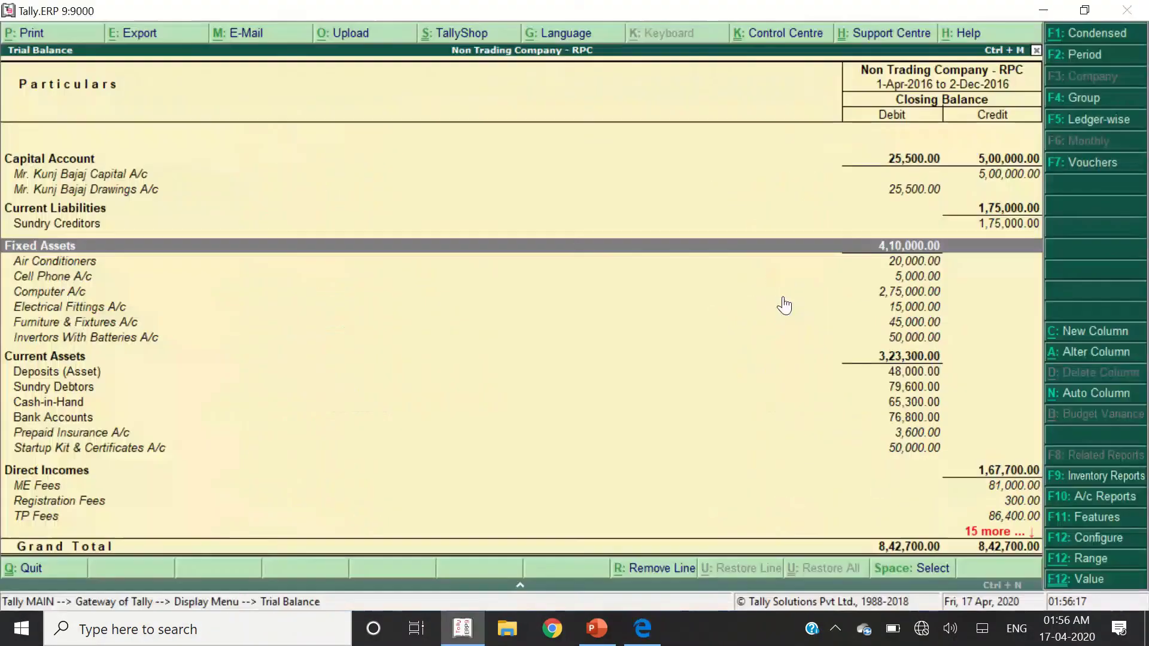
click(918, 360)
key(Down)
key(Down)
key(Down)
key(Down)
key(Down)
key(Down)
key(Down)
key(Down)
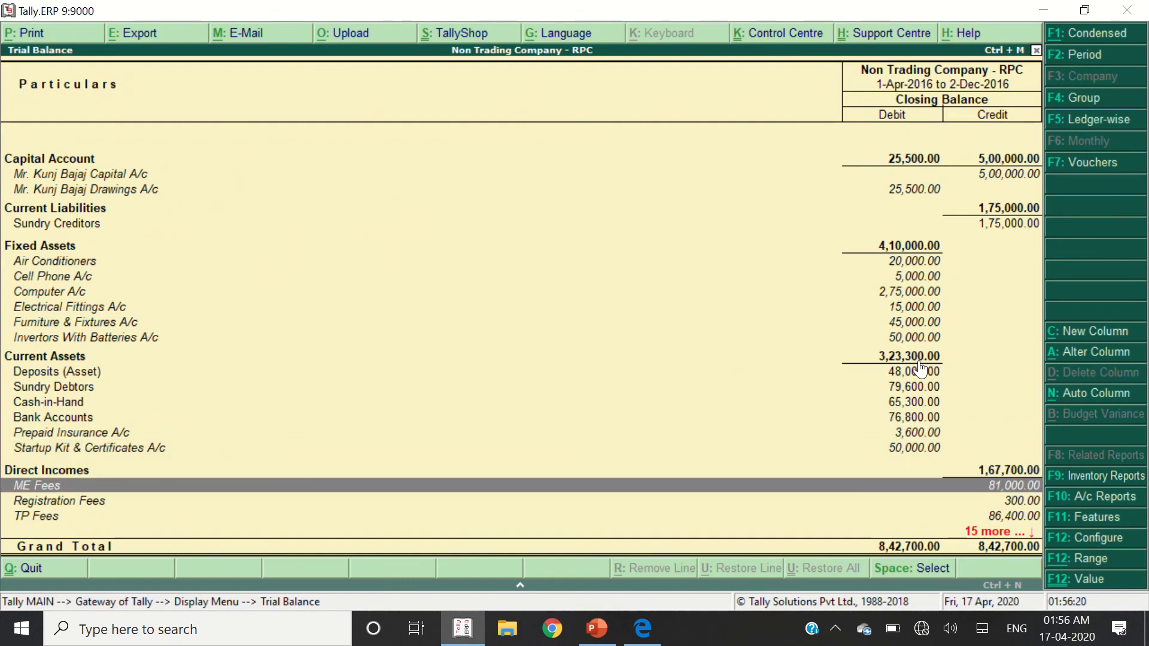
key(Up)
- Compare the Direct Incomes and Indirect Expenses figures in the practice PDF with those in the Tally.ERP 9 Trial Balance
key(alt+Tab)
scroll(918, 360, down, 3)
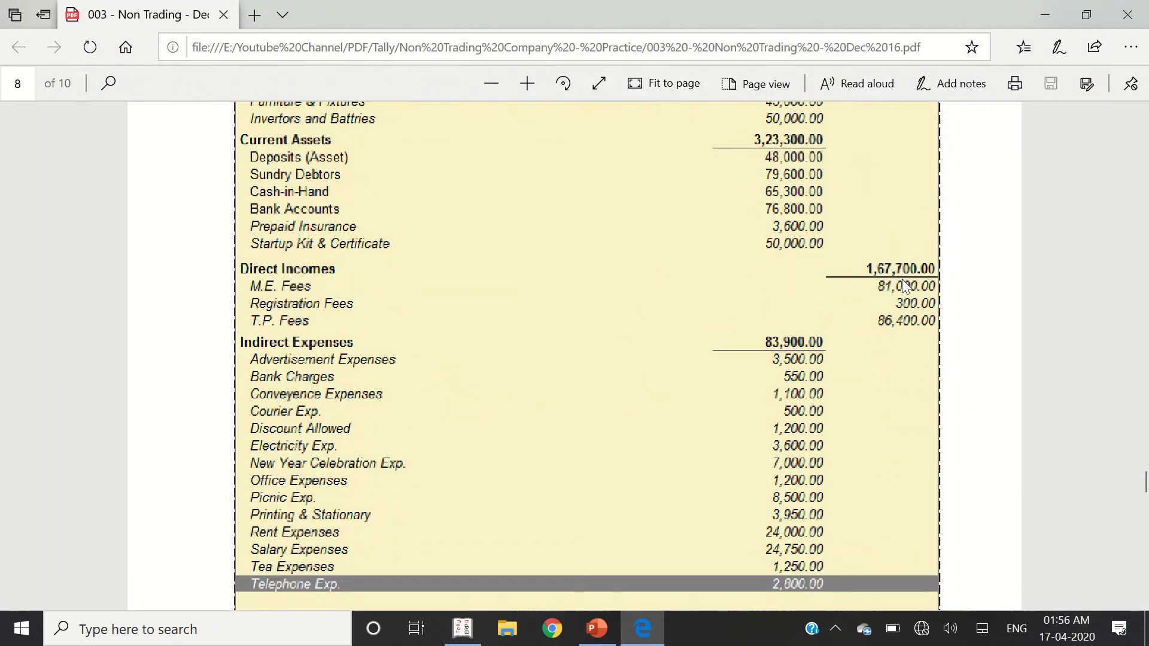
key(alt+Tab)
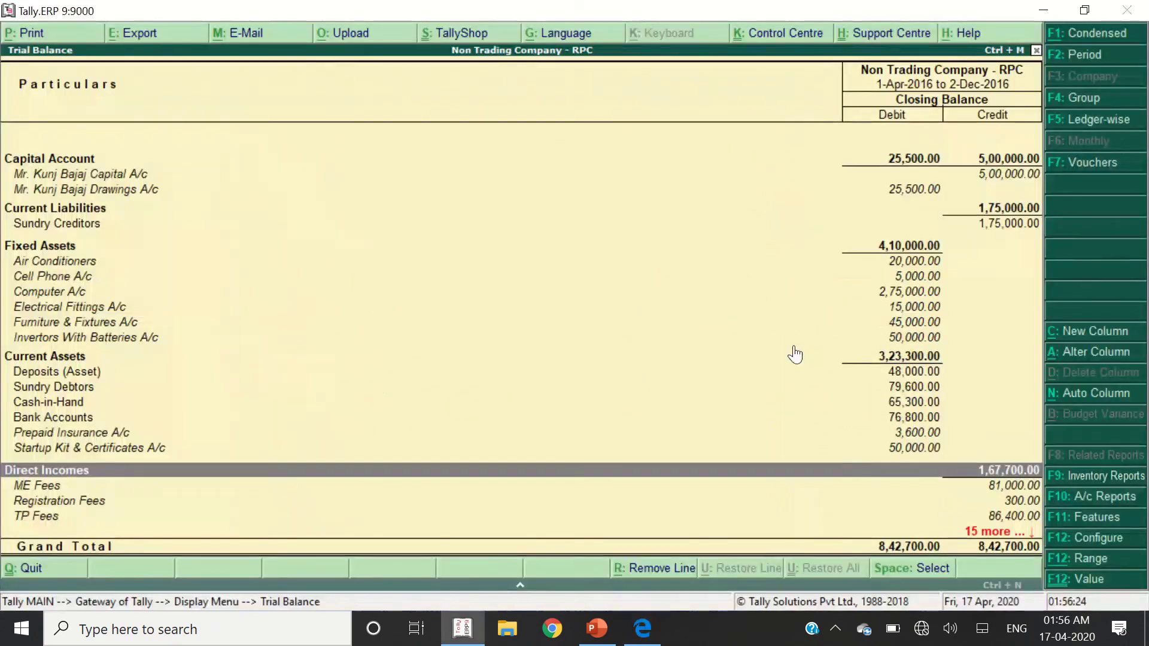
key(Down)
key(Down)
key(Down)
key(Down)
key(Down)
key(Down)
key(Down)
key(Down)
key(Down)
key(Down)
key(Down)
key(Down)
key(Down)
key(Down)
key(Down)
key(Down)
key(Down)
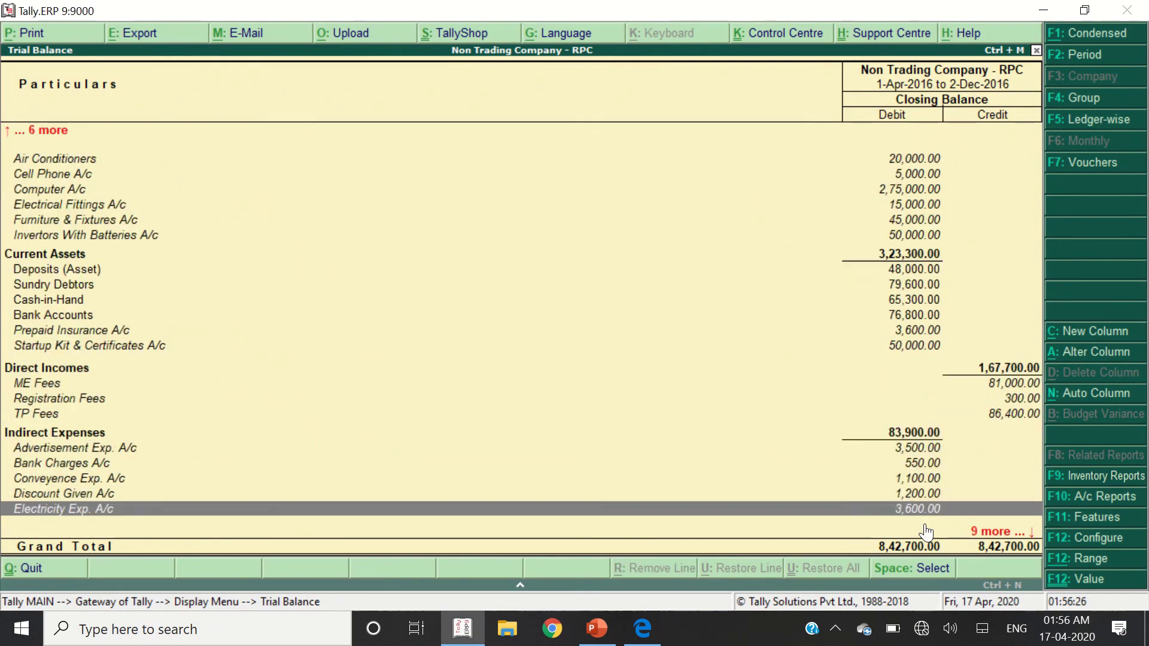
key(Up)
key(Up)
key(Up)
key(Up)
key(Up)
key(Up)
key(Up)
key(Up)
key(Up)
key(Up)
key(Up)
key(Up)
key(Up)
key(Up)
- Switch to the practice PDF and review the Sundry Debtors group summary on page 9
key(alt+Tab)
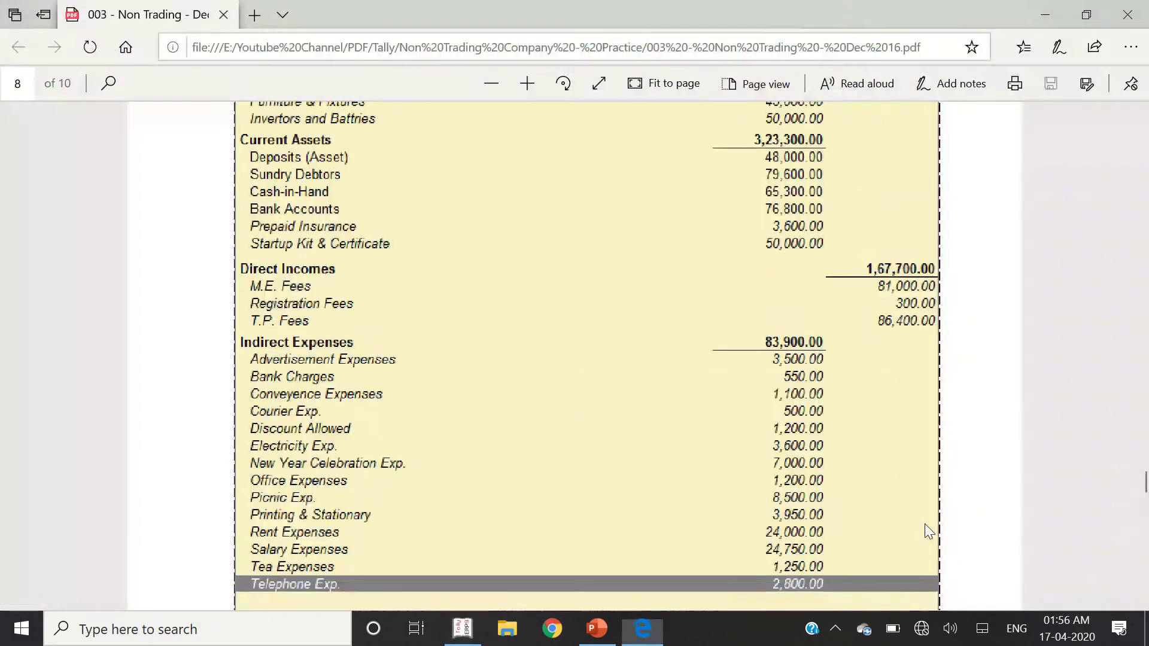
scroll(927, 531, down, 8)
scroll(927, 531, down, 8)
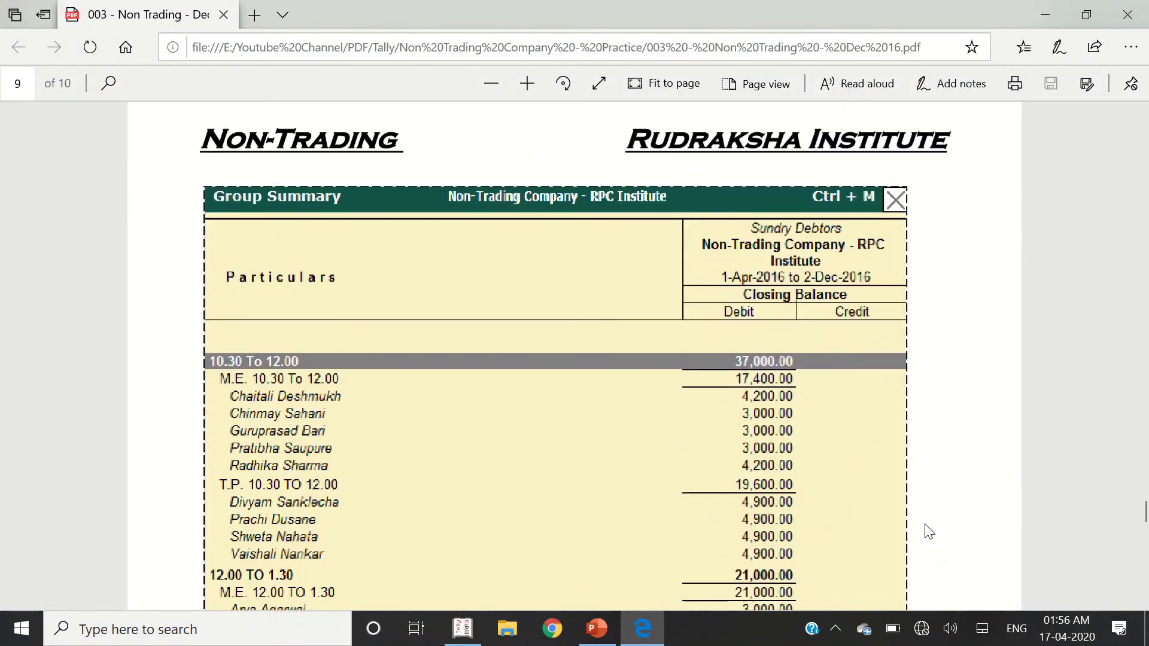
scroll(926, 525, down, 2)
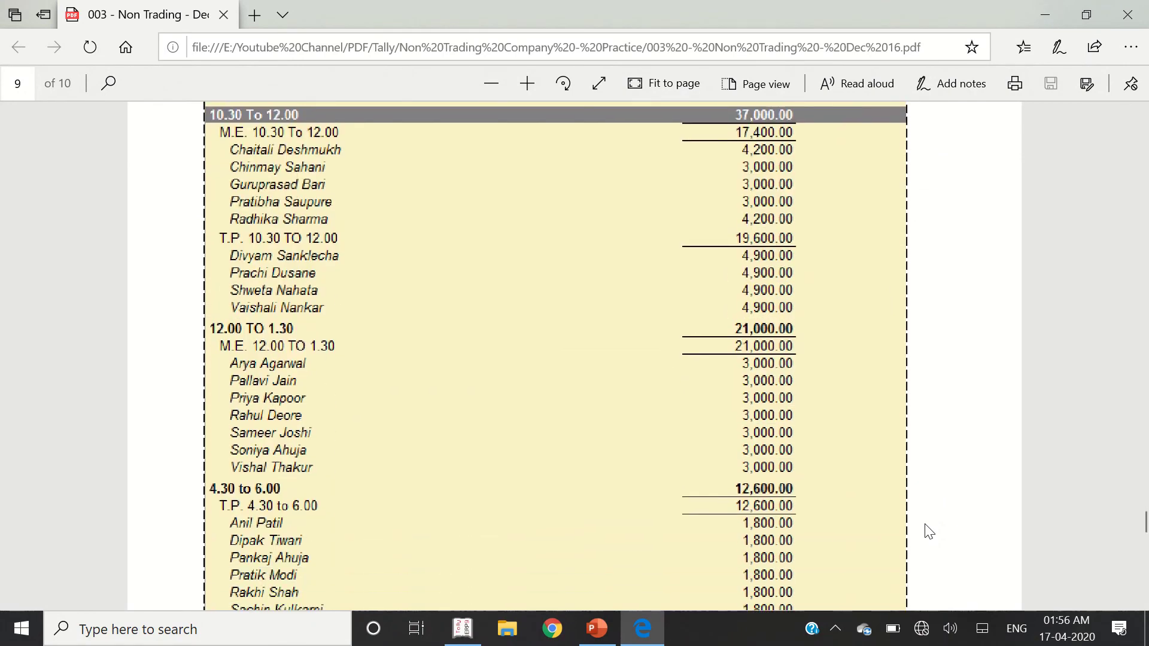
scroll(926, 525, up, 1)
- Switch to Tally.ERP 9, open the Sundry Debtors group summary from the Trial Balance and display it in detailed form
key(alt+Tab)
key(Down)
key(Up)
key(Up)
key(Up)
key(Up)
key(Up)
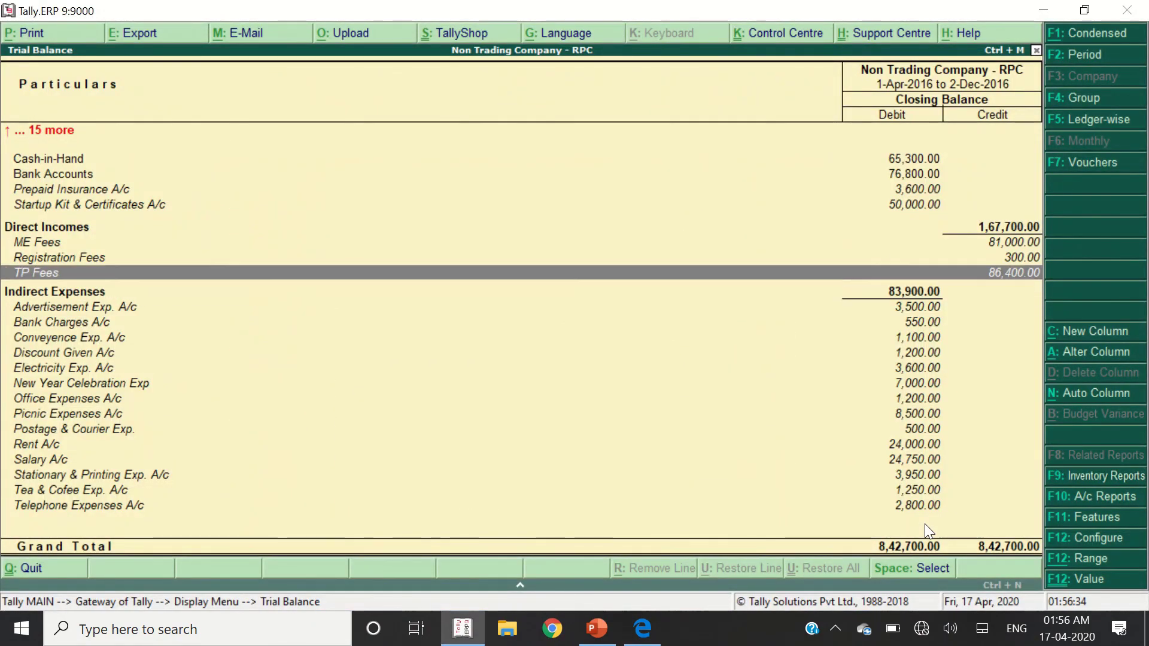
key(Page_Up)
key(Down)
key(Down)
key(Down)
key(Down)
key(Down)
key(Down)
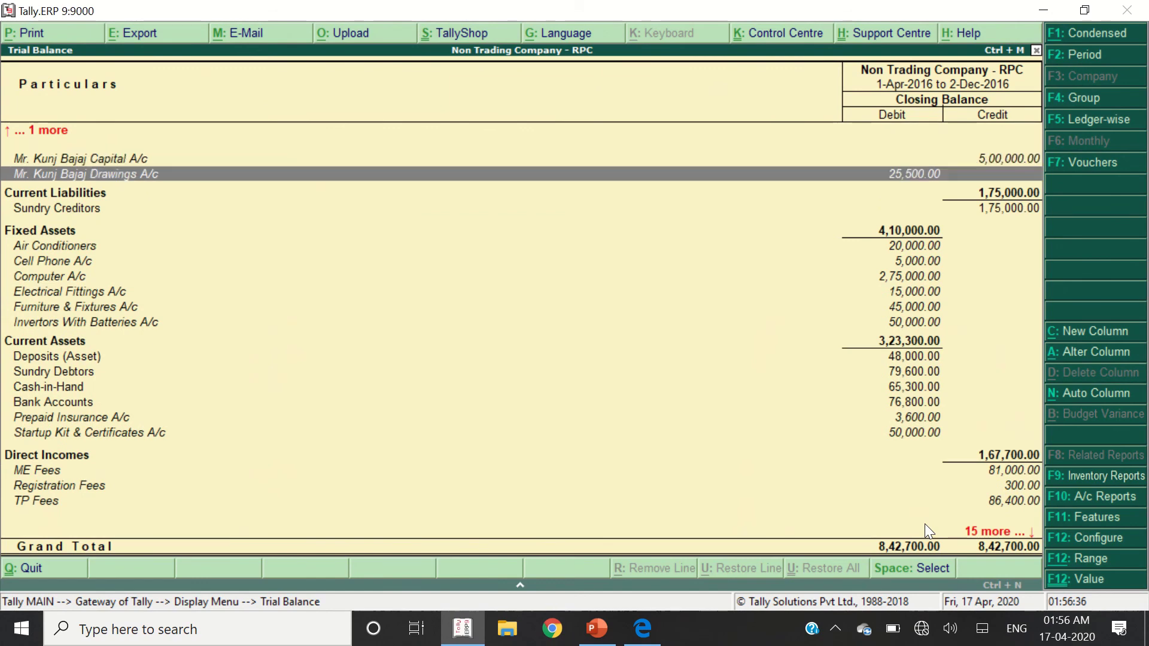
key(Up)
key(Up)
key(Up)
key(Up)
key(Up)
key(Up)
key(Up)
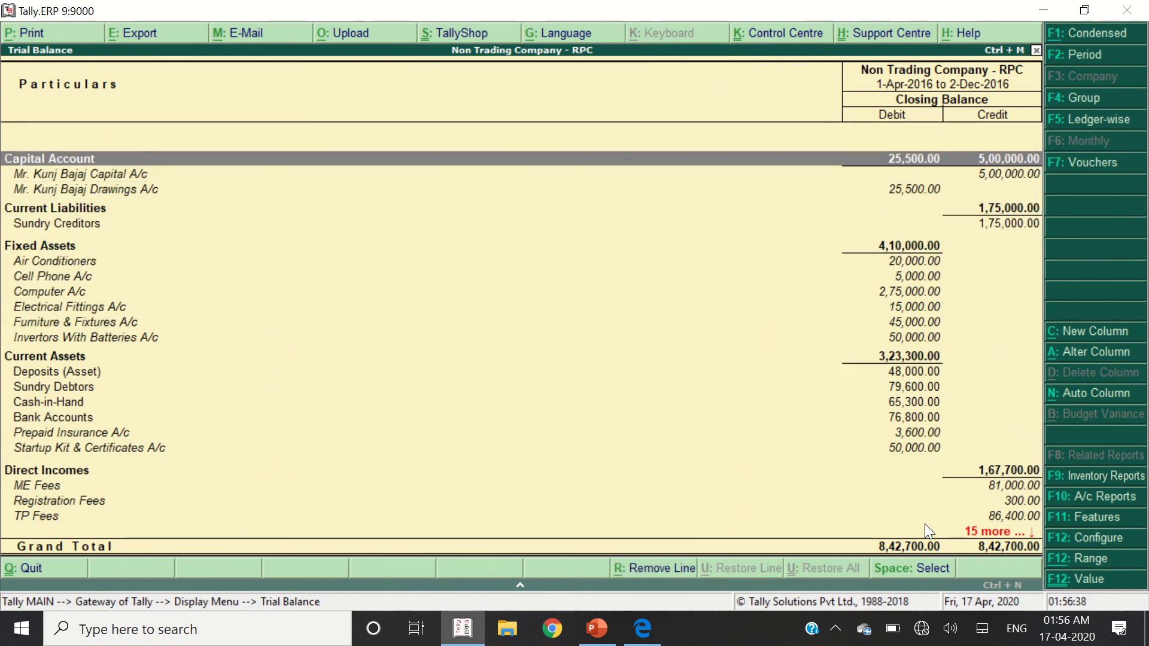
key(Down)
key(Down)
key(Down)
key(Down)
key(Down)
key(Down)
key(Down)
key(Down)
key(Down)
key(Down)
key(Down)
key(Down)
key(Down)
key(Down)
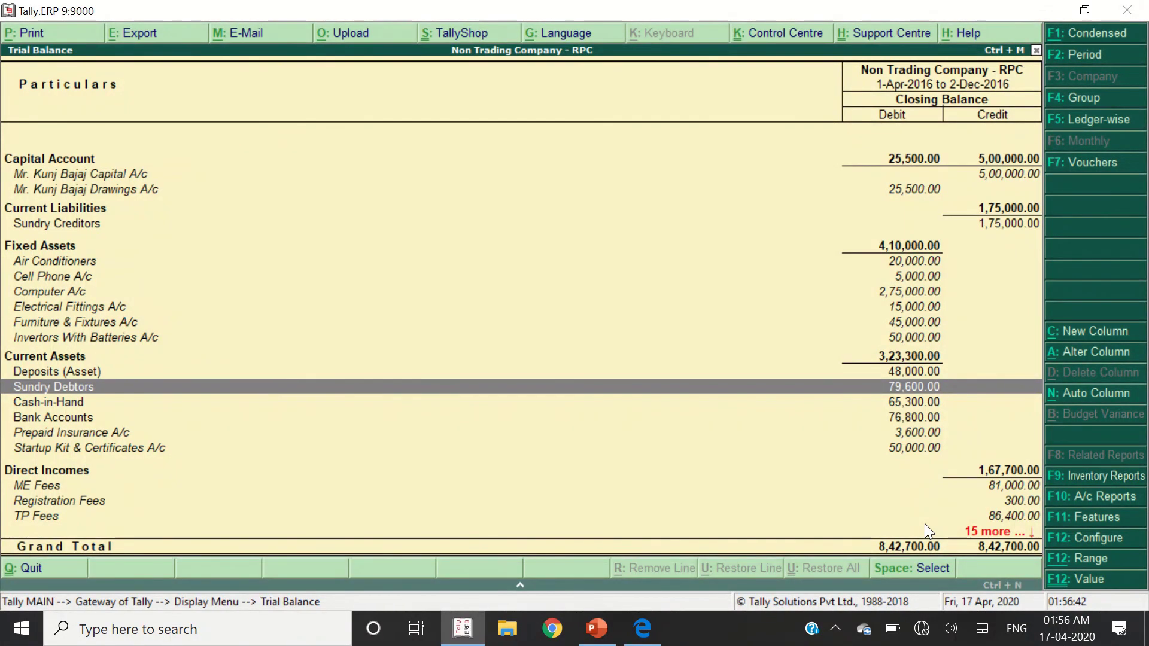
key(Return)
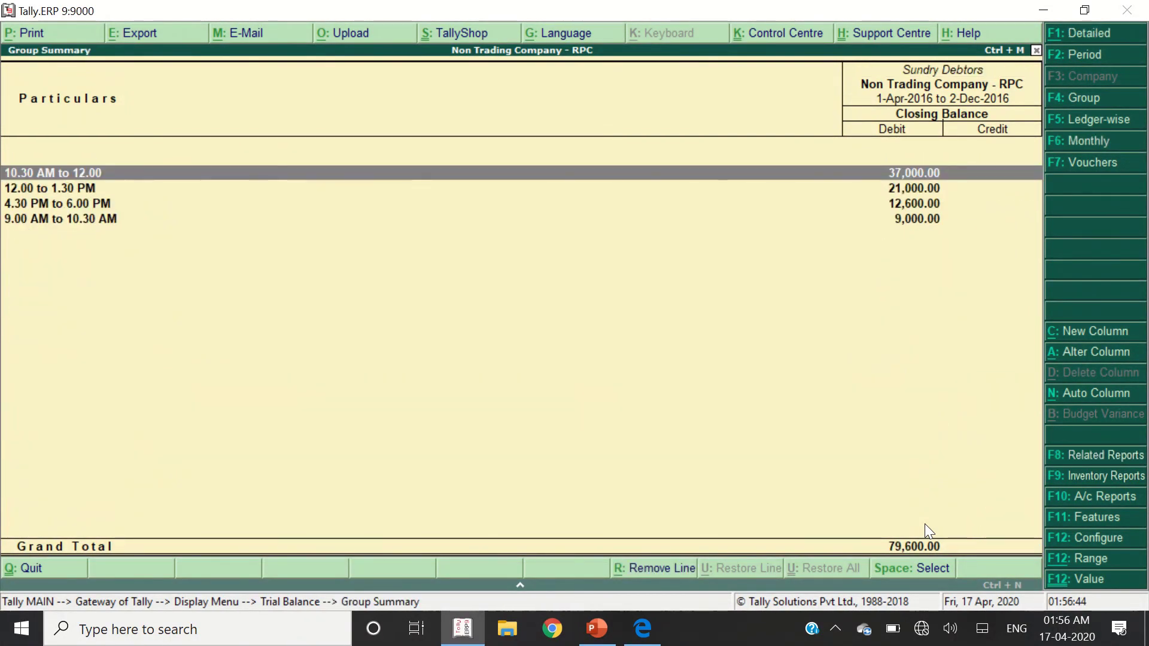
key(alt+F1)
- Expand every ME and TP batch subgroup in the Sundry Debtors group summary to list the individual student ledgers
key(Down)
key(Down)
key(Down)
key(Down)
key(Down)
key(Down)
key(Down)
key(Down)
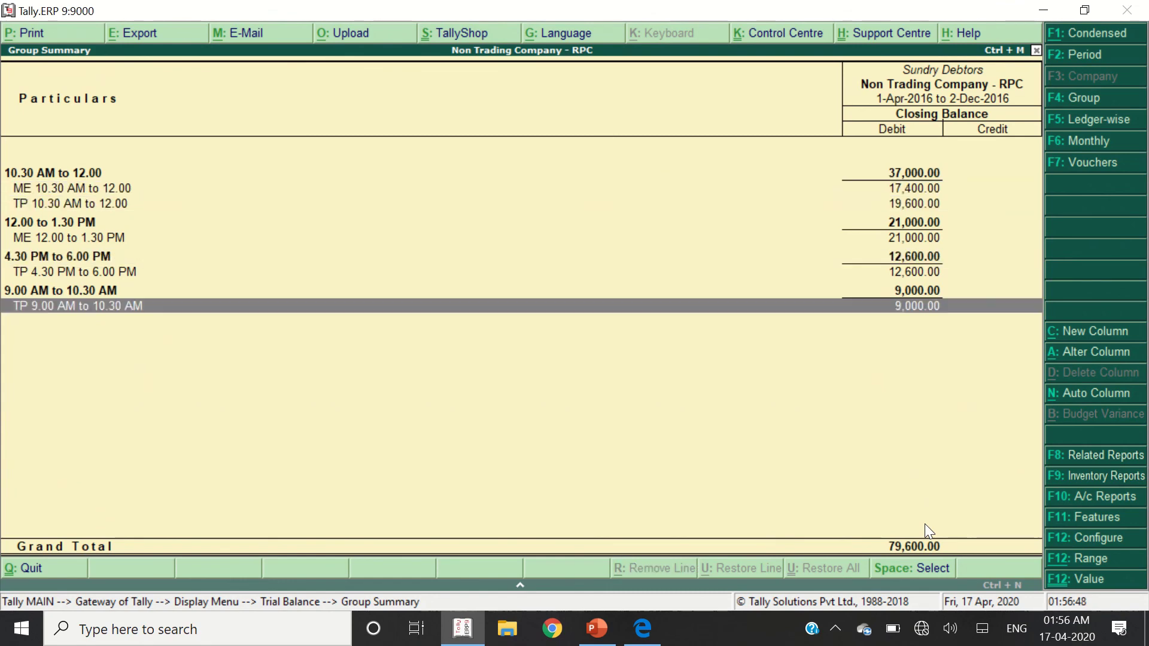
key(shift+Return)
key(Up)
key(Up)
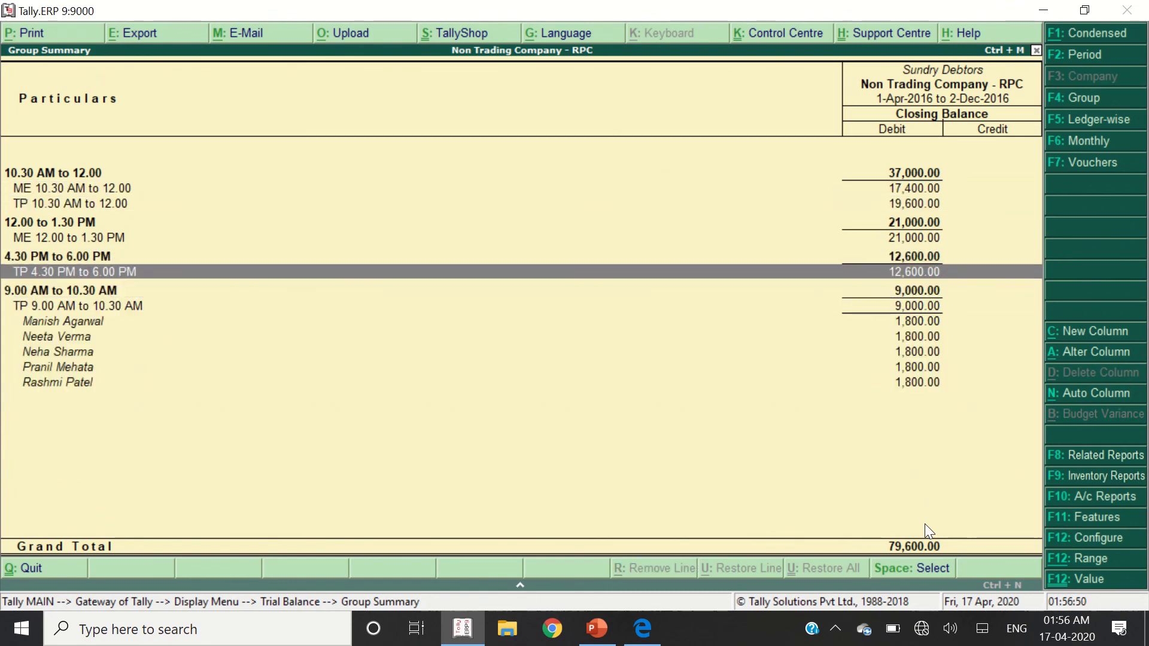
key(shift+Return)
key(Up)
key(Up)
key(shift+Return)
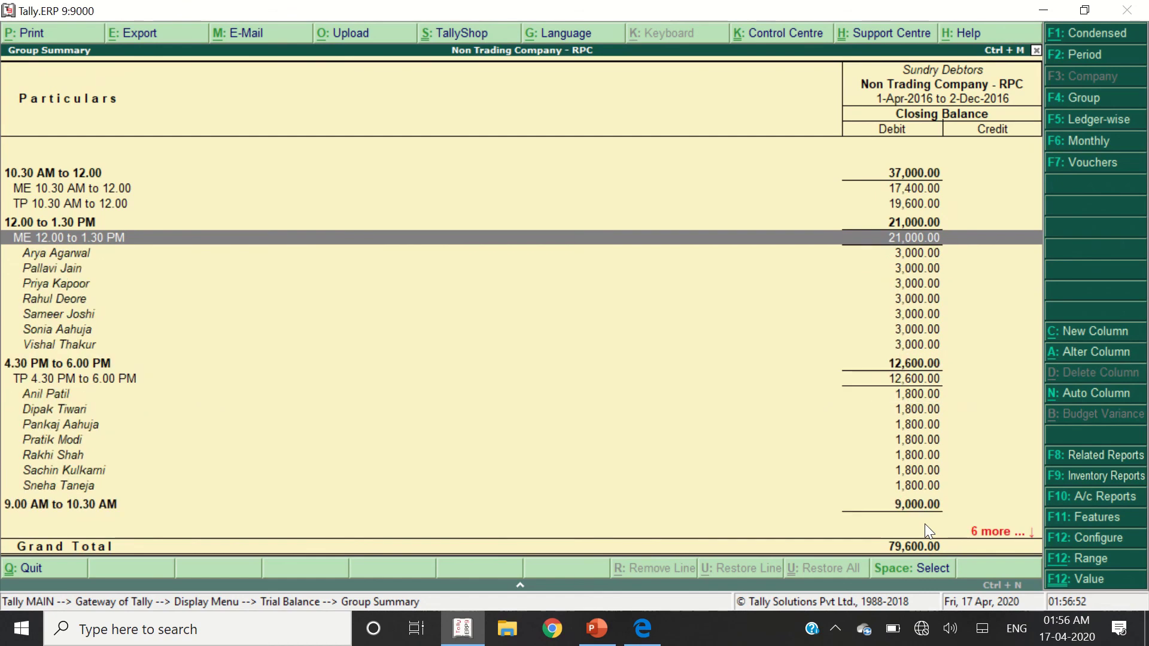
key(Up)
key(Up)
key(shift+Return)
key(Up)
key(shift+Return)
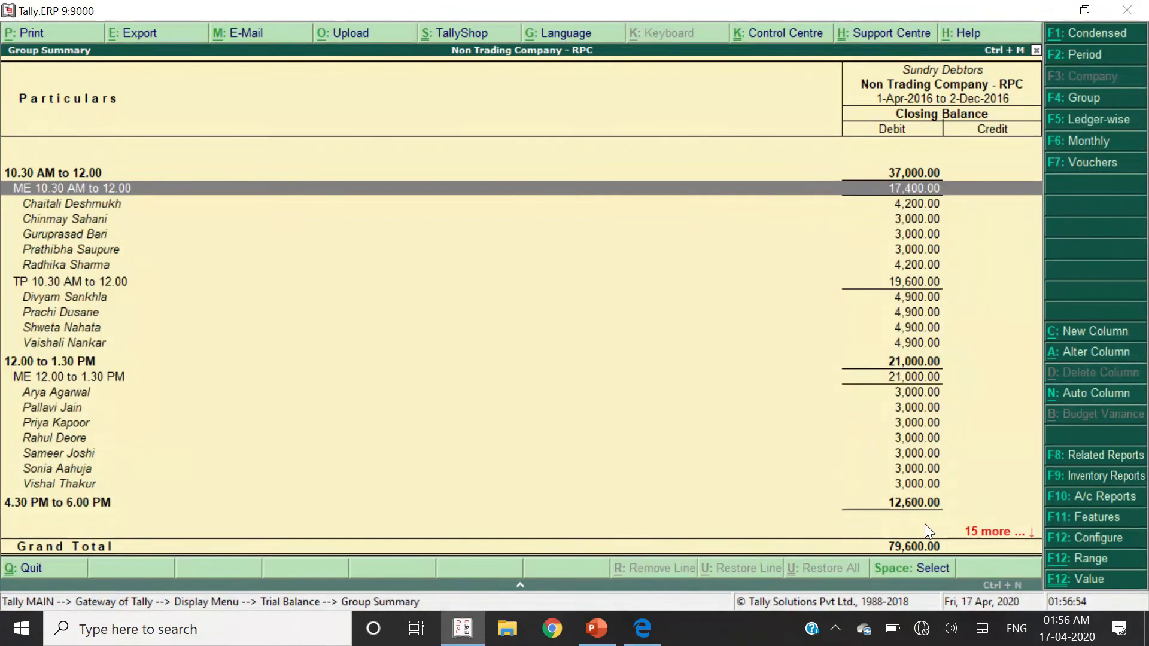
- Compare the 10.30 AM to 12.00 and 12.00 to 1.30 PM batch balances with the practice PDF
key(Up)
key(Down)
key(Down)
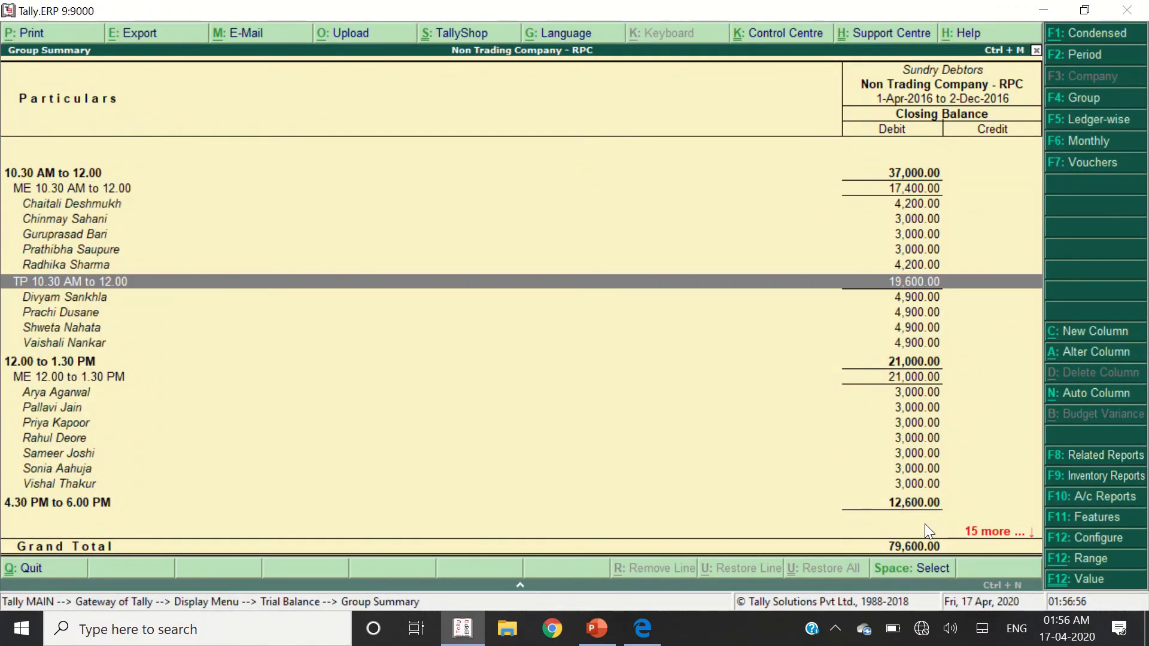
key(alt+Tab)
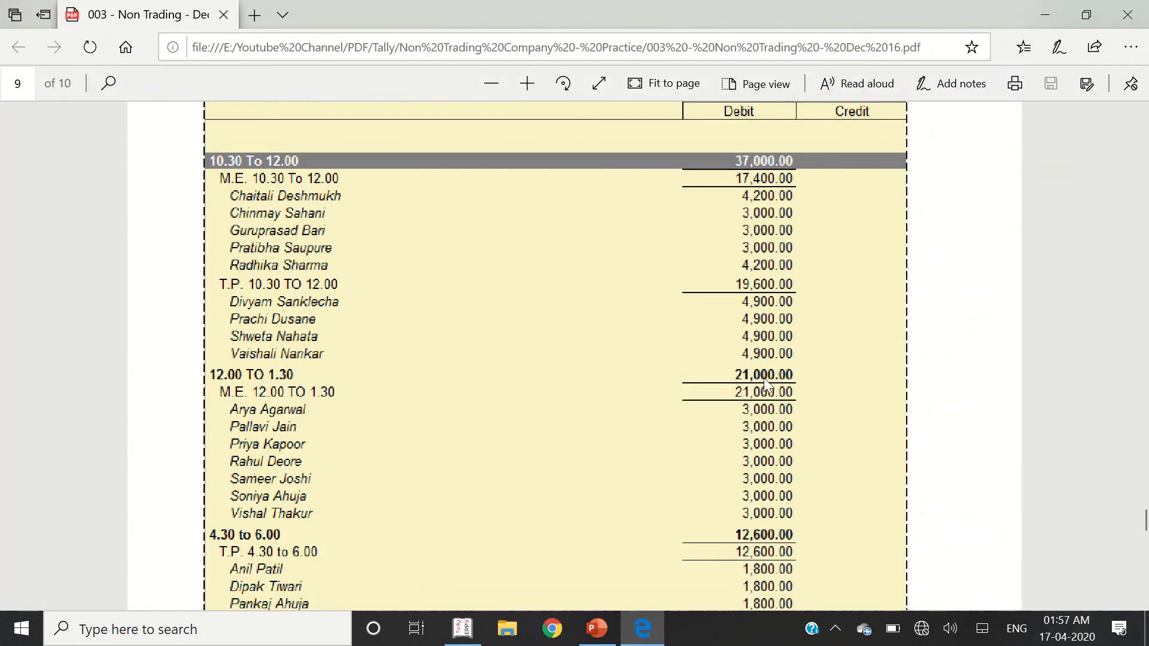
key(alt+Tab)
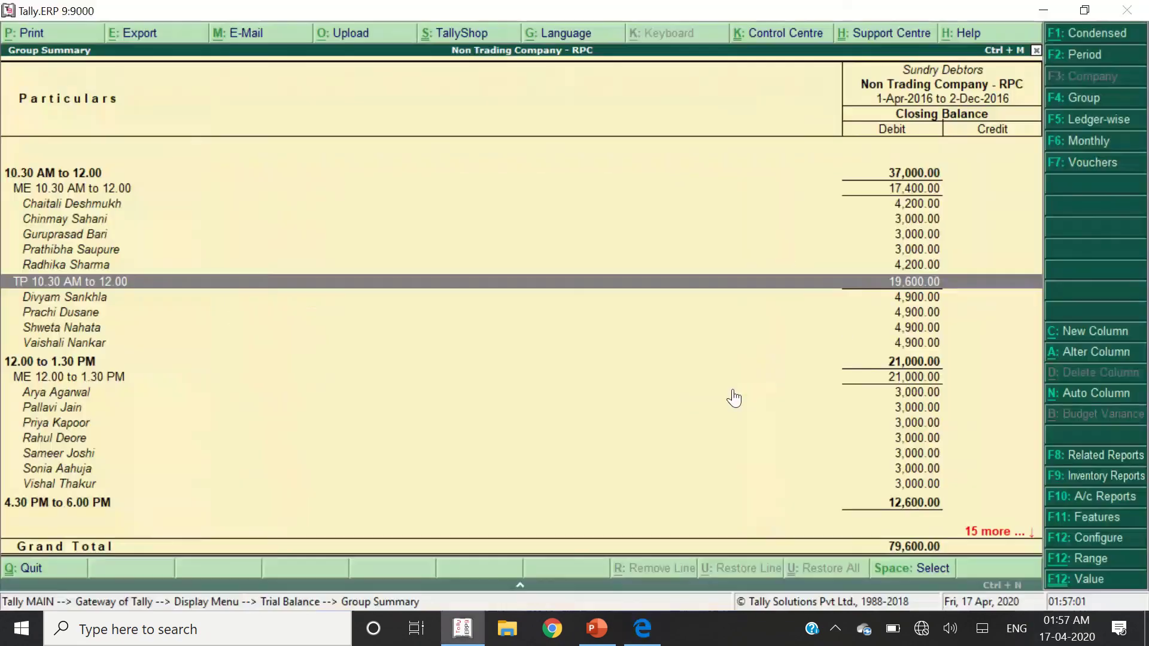
click(920, 359)
- Switch to the practice PDF and review the 4.30 to 6.00 and 9.00 to 10.30 AM batch balances on page 9
key(alt+Tab)
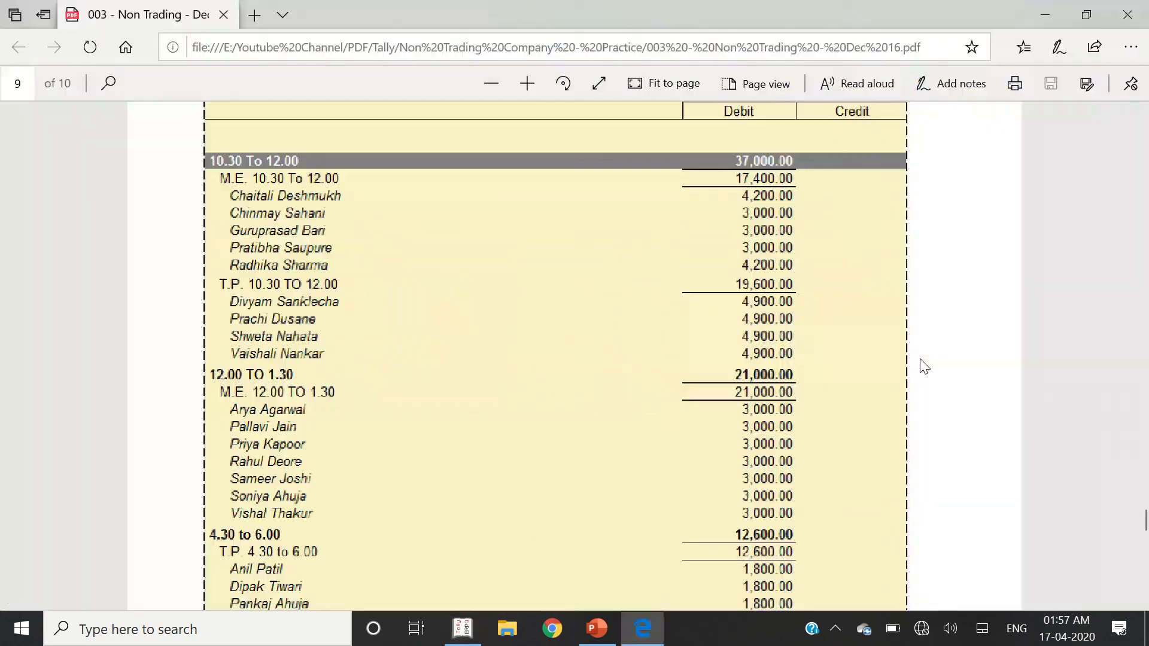
scroll(925, 365, down, 1)
scroll(925, 366, down, 5)
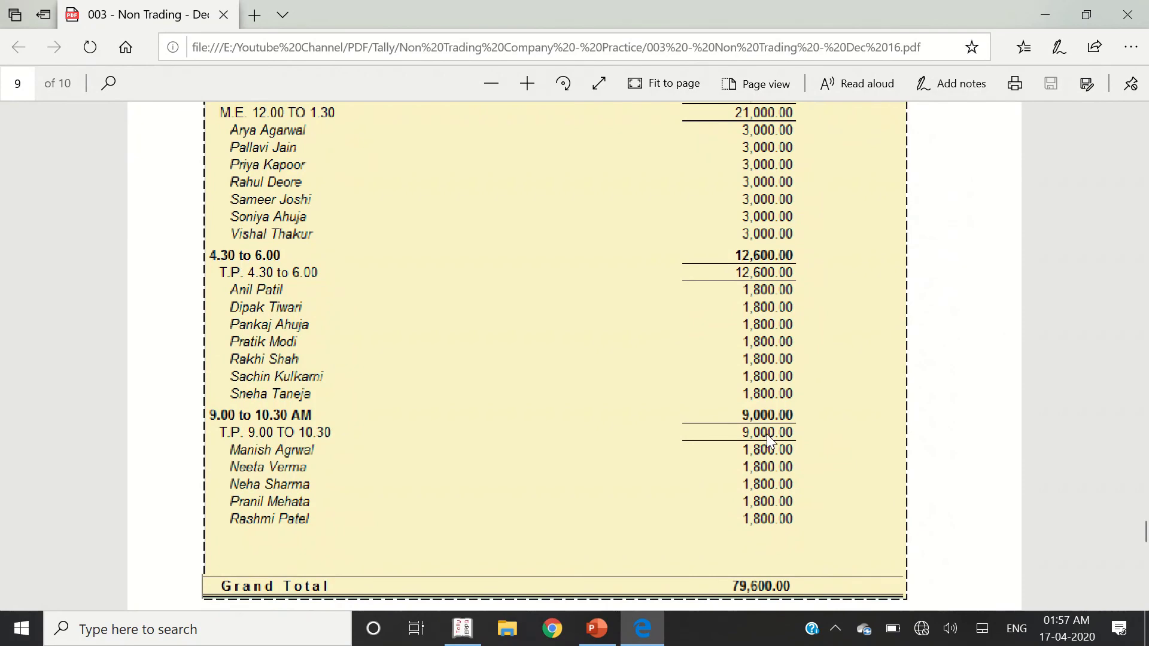
- Switch to Tally.ERP 9 and compare the 4.30 PM to 6.00 PM and 9.00 AM to 10.30 AM student balances with the PDF
key(alt+Tab)
key(Down)
key(Down)
key(Down)
key(Down)
key(Down)
key(Down)
key(Down)
key(Down)
key(Down)
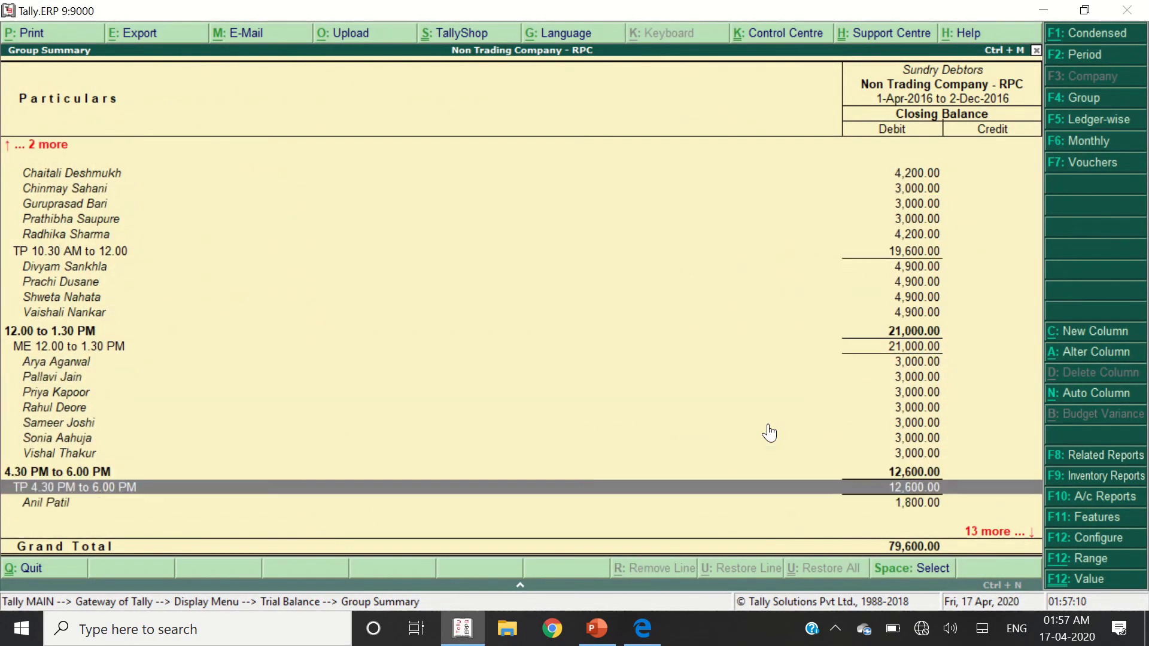
key(Down)
key(Down)
key(Down)
key(Down)
key(Down)
key(Down)
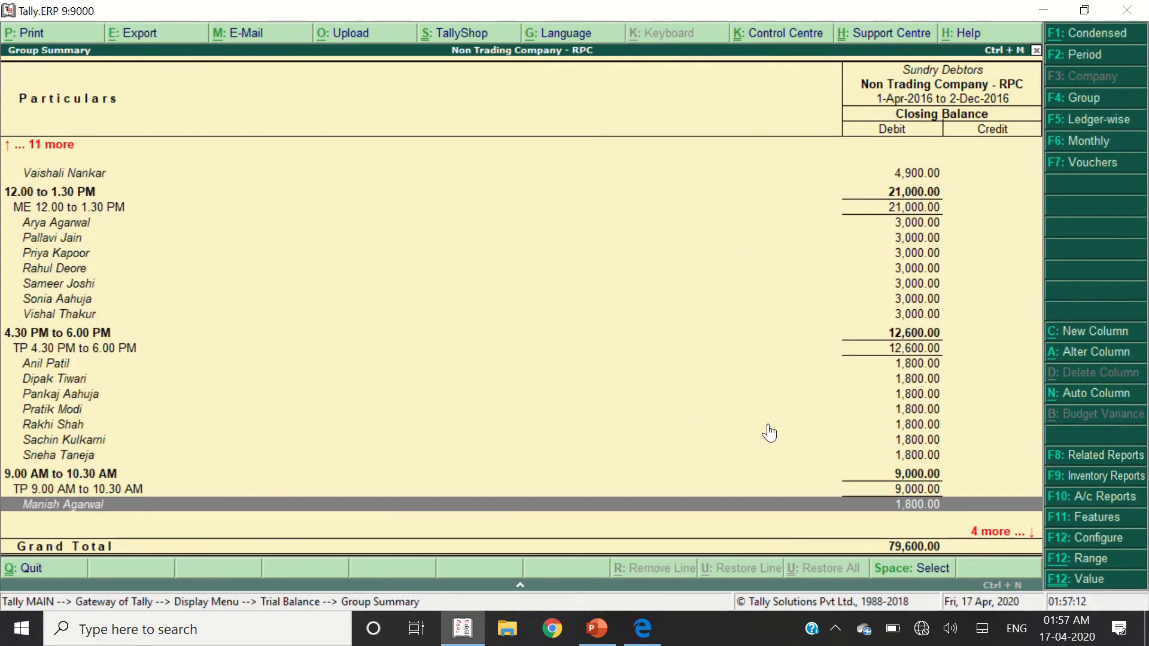
key(Down)
key(Down)
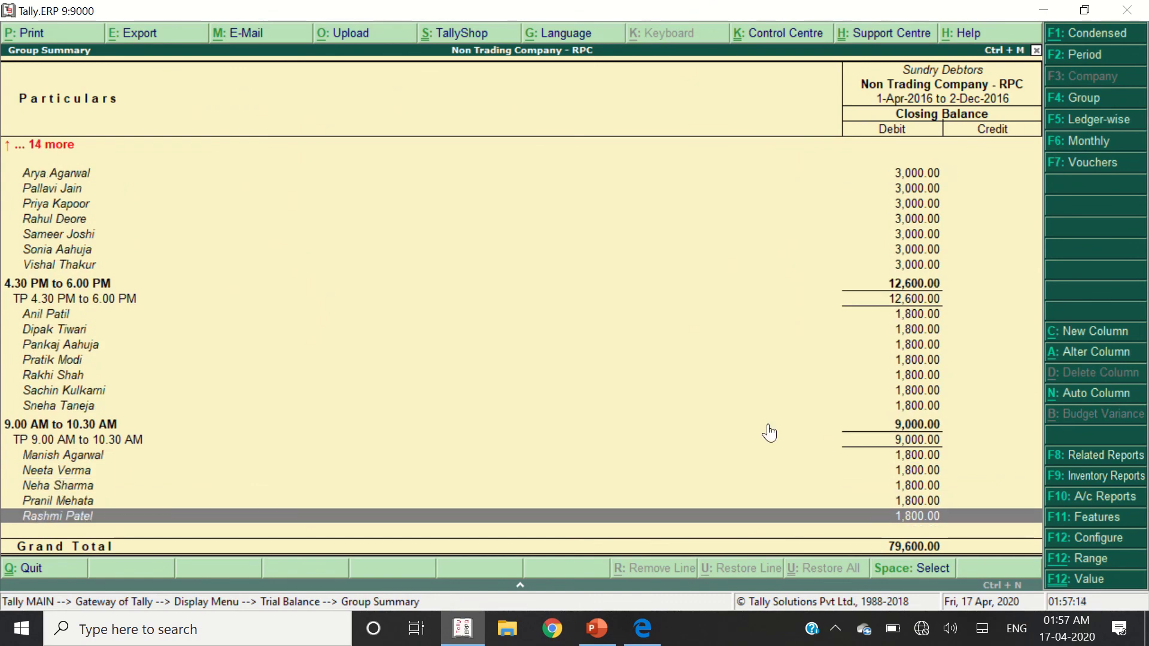
- Switch to PowerPoint and show the YouTube channel subscription slide of the Practice of Service Organisation presentation
click(596, 629)
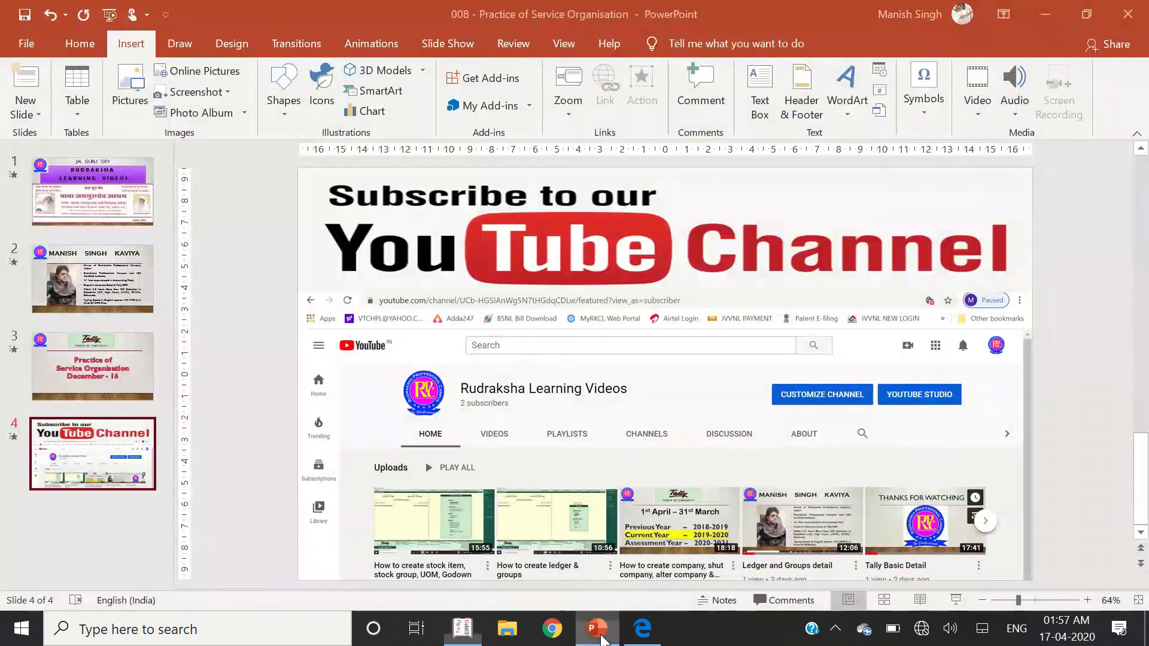